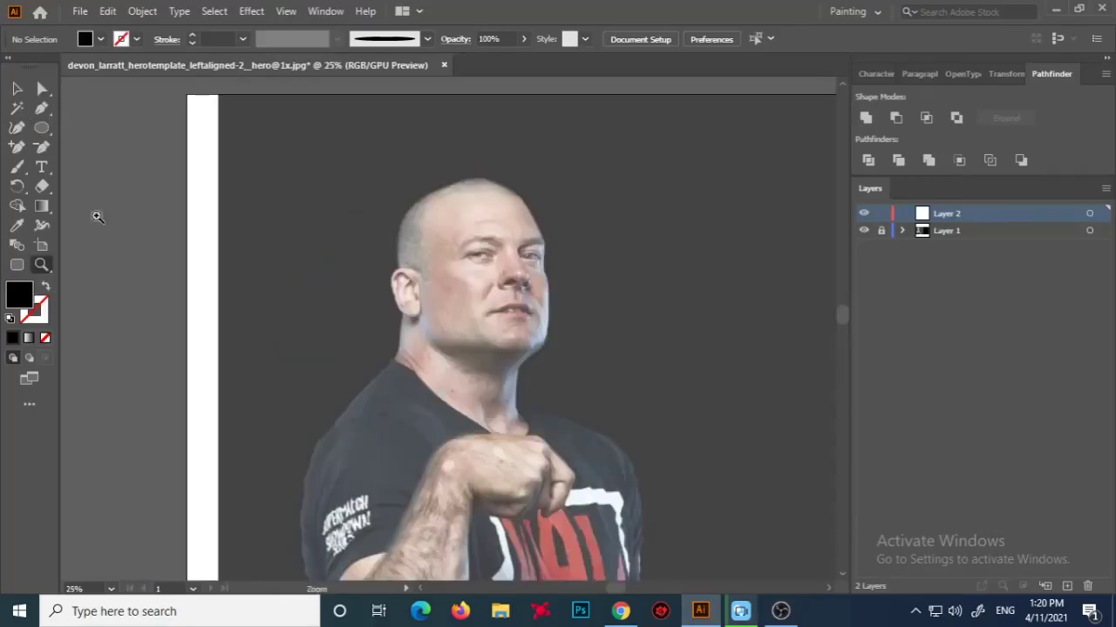
Zoom in on the head and trace its outline with Paintbrush strokes.
{"action": "left_click", "coordinate": [563, 401]}
{"action": "left_click", "coordinate": [41, 265]}
{"action": "left_click", "coordinate": [555, 331]}
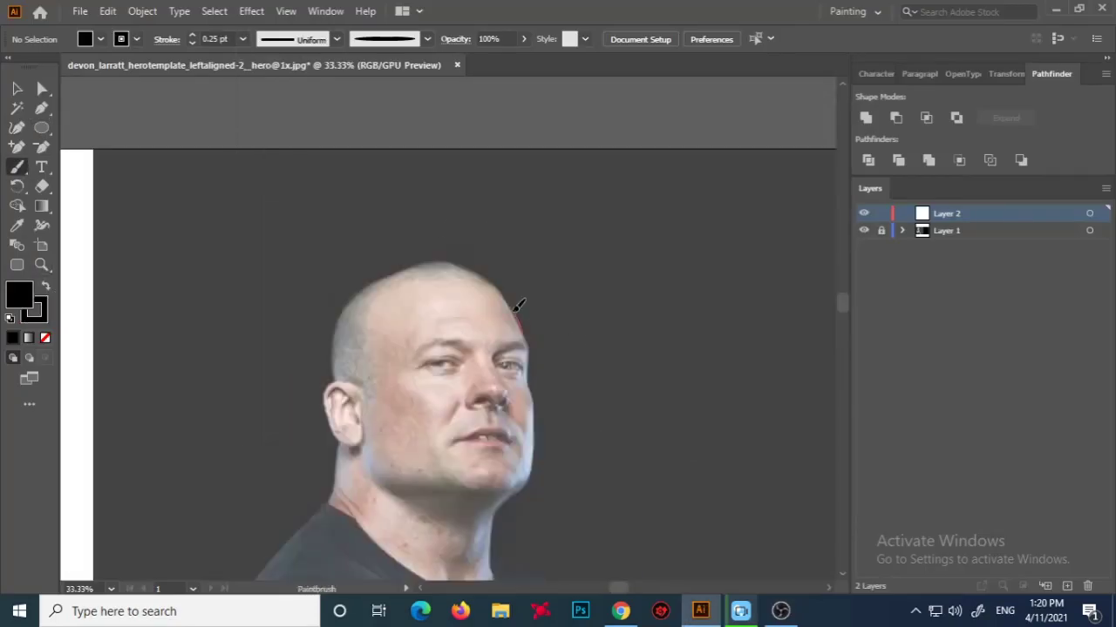
{"action": "left_click_drag", "start_coordinate": [368, 278], "coordinate": [332, 384]}
{"action": "scroll", "coordinate": [568, 326], "scroll_direction": "down", "scroll_amount": 3}
{"action": "left_click_drag", "start_coordinate": [527, 206], "coordinate": [531, 248]}
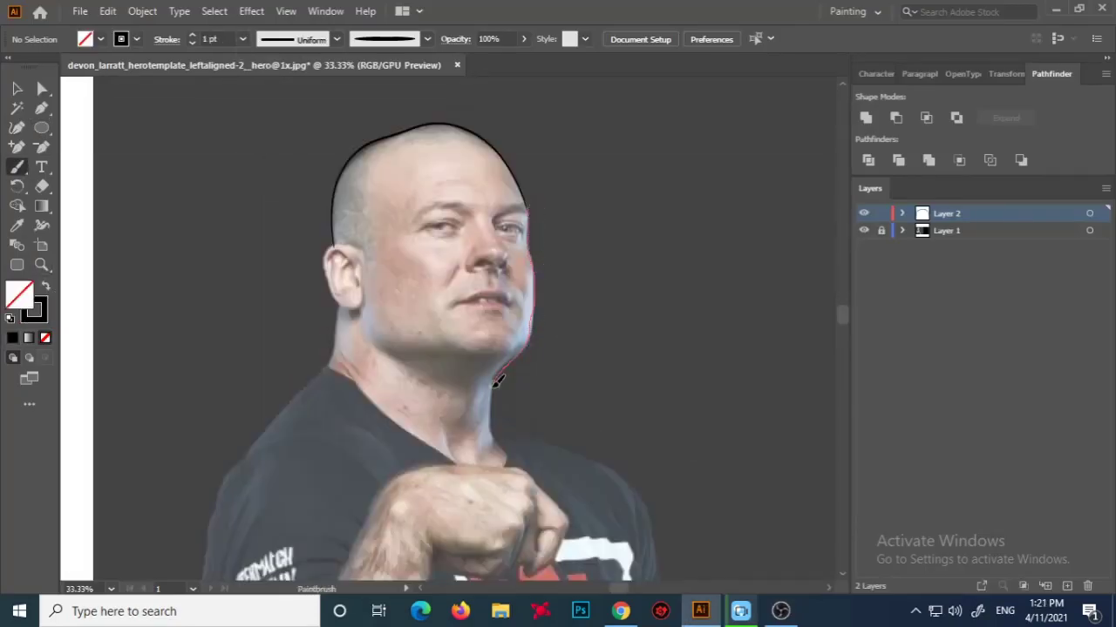
{"action": "left_click_drag", "start_coordinate": [501, 373], "coordinate": [491, 414]}
{"action": "scroll", "coordinate": [380, 266], "scroll_direction": "down", "scroll_amount": 1}
{"action": "scroll", "coordinate": [436, 336], "scroll_direction": "up", "scroll_amount": 2}
Adjust anchor points on the cheek, neck and eye-area segments with Direct Selection.
{"action": "key", "text": "a"}
{"action": "left_click", "coordinate": [590, 282]}
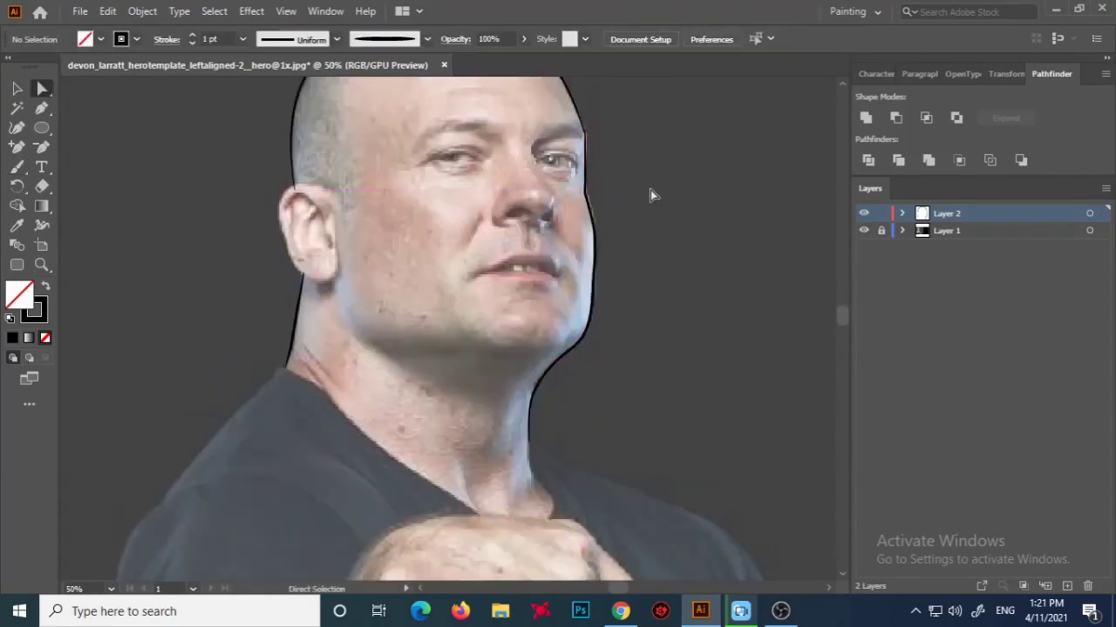
{"action": "left_click", "coordinate": [588, 150]}
{"action": "key", "text": "ctrl+0"}
{"action": "left_click", "coordinate": [660, 248]}
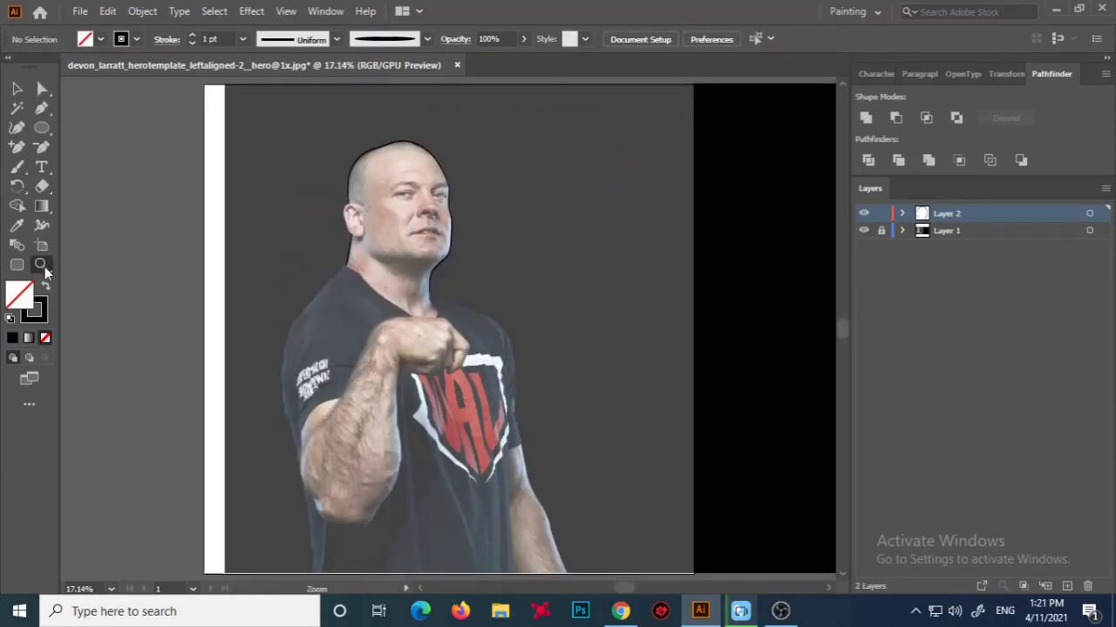
Hide and re-show the grey backdrop rectangle to check the tracing.
{"action": "left_click", "coordinate": [41, 264]}
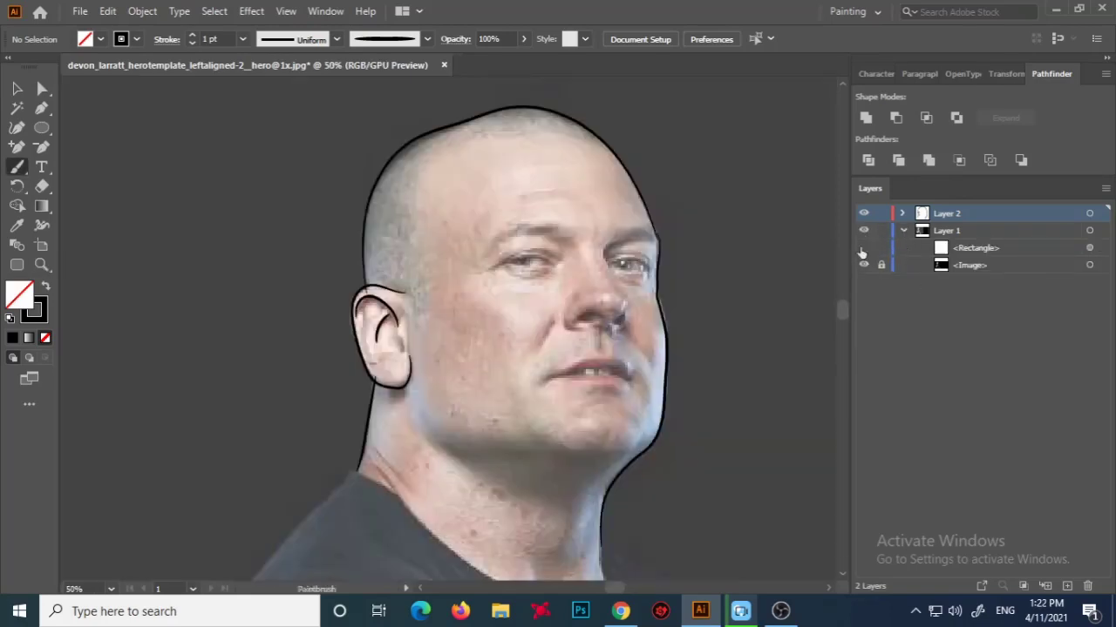
{"action": "left_click", "coordinate": [864, 247]}
{"action": "key", "text": "ctrl+0"}
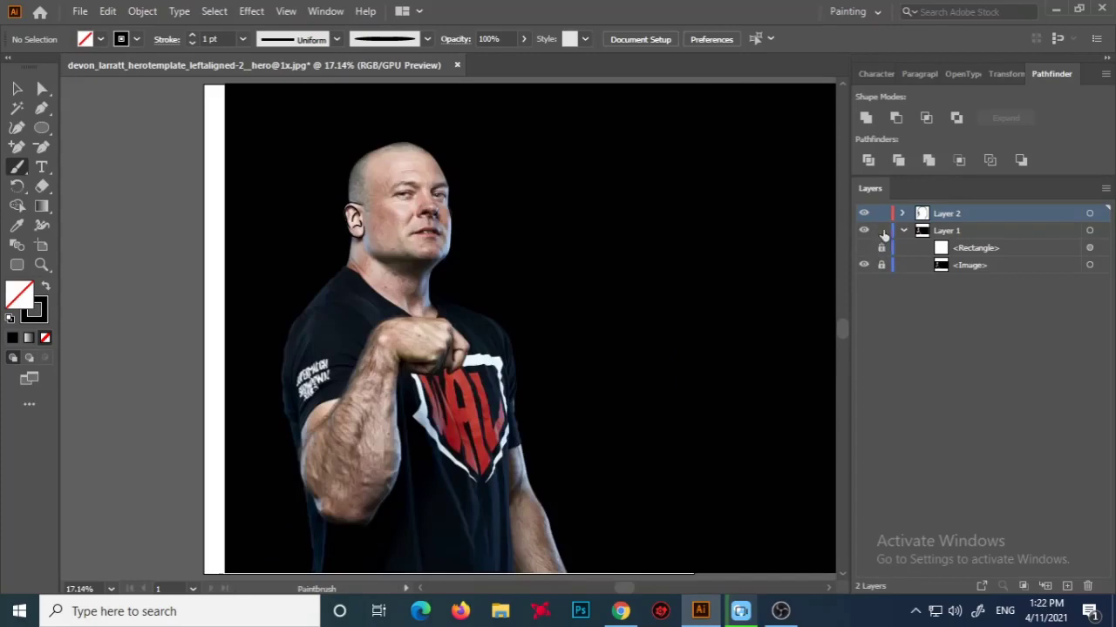
{"action": "left_click", "coordinate": [864, 247]}
Collapse Layer 1 and nudge an anchor on the shirt outline.
{"action": "key", "text": "z"}
{"action": "left_click", "coordinate": [133, 241]}
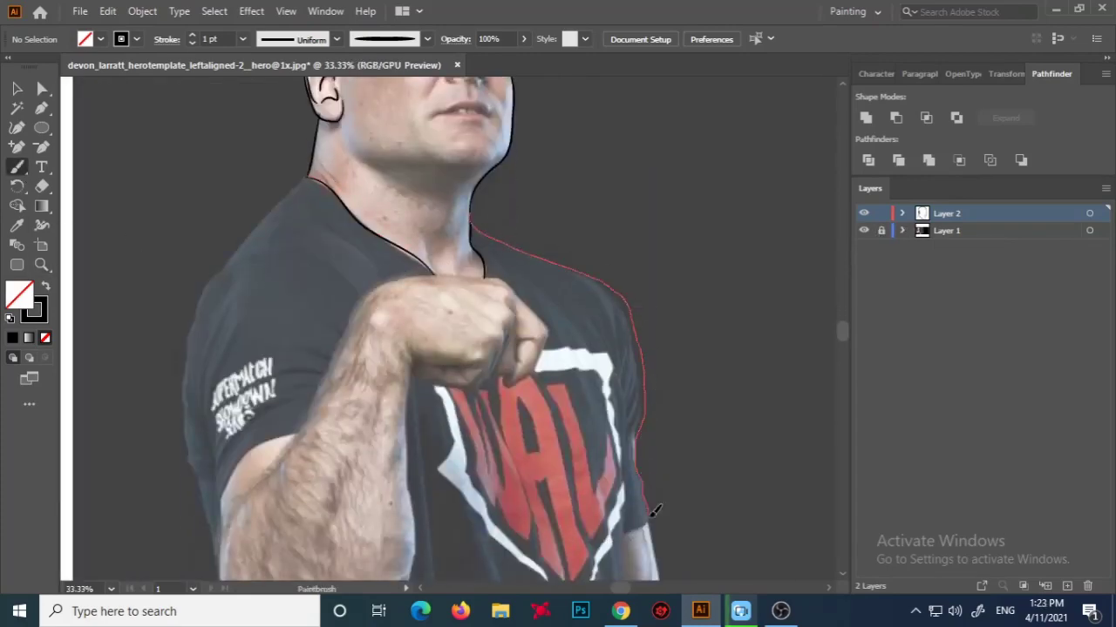
{"action": "scroll", "coordinate": [654, 392], "scroll_direction": "down", "scroll_amount": 3}
{"action": "scroll", "coordinate": [653, 305], "scroll_direction": "down", "scroll_amount": 2}
{"action": "key", "text": "a"}
{"action": "left_click", "coordinate": [634, 361]}
{"action": "left_click_drag", "start_coordinate": [633, 361], "coordinate": [638, 345]}
Brush further outline strokes along the T-shirt edges.
{"action": "key", "text": "ctrl+shift+a"}
{"action": "key", "text": "b"}
{"action": "scroll", "coordinate": [279, 144], "scroll_direction": "up", "scroll_amount": 1}
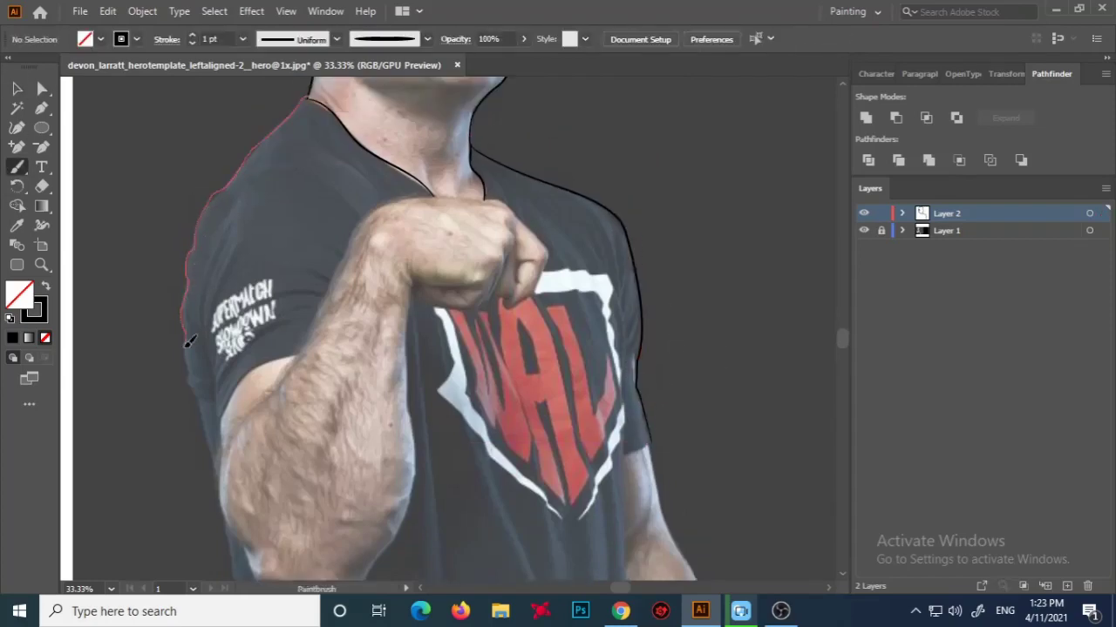
{"action": "left_click_drag", "start_coordinate": [188, 343], "coordinate": [194, 377]}
{"action": "scroll", "coordinate": [197, 380], "scroll_direction": "down", "scroll_amount": 5}
{"action": "scroll", "coordinate": [658, 311], "scroll_direction": "up", "scroll_amount": 3}
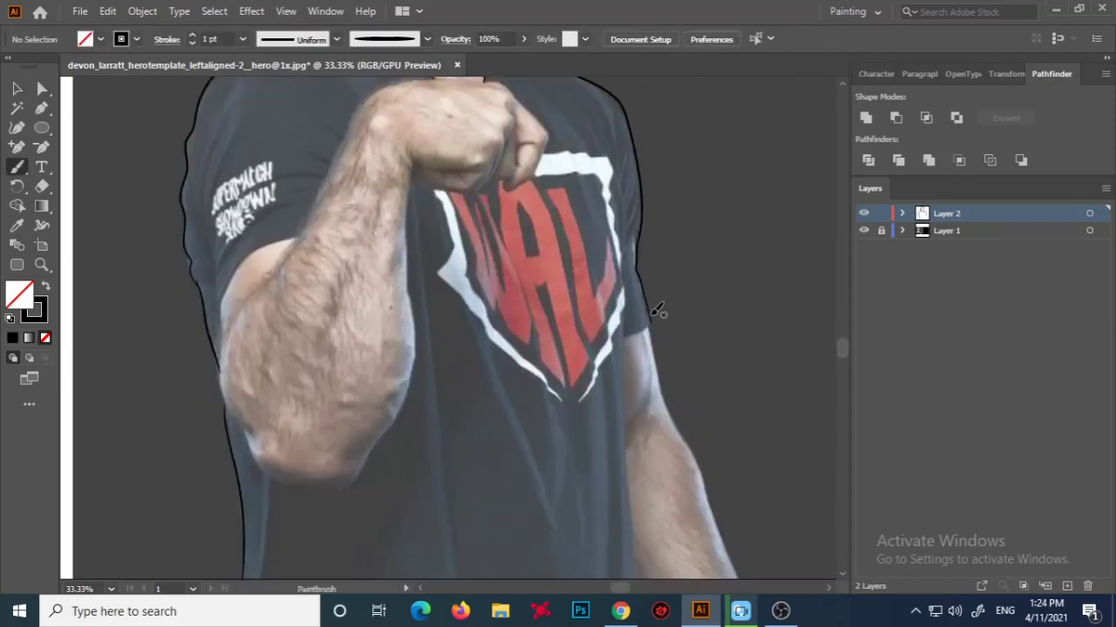
{"action": "scroll", "coordinate": [664, 406], "scroll_direction": "up", "scroll_amount": 5}
{"action": "key", "text": "ctrl+minus"}
{"action": "scroll", "coordinate": [664, 405], "scroll_direction": "down", "scroll_amount": 5}
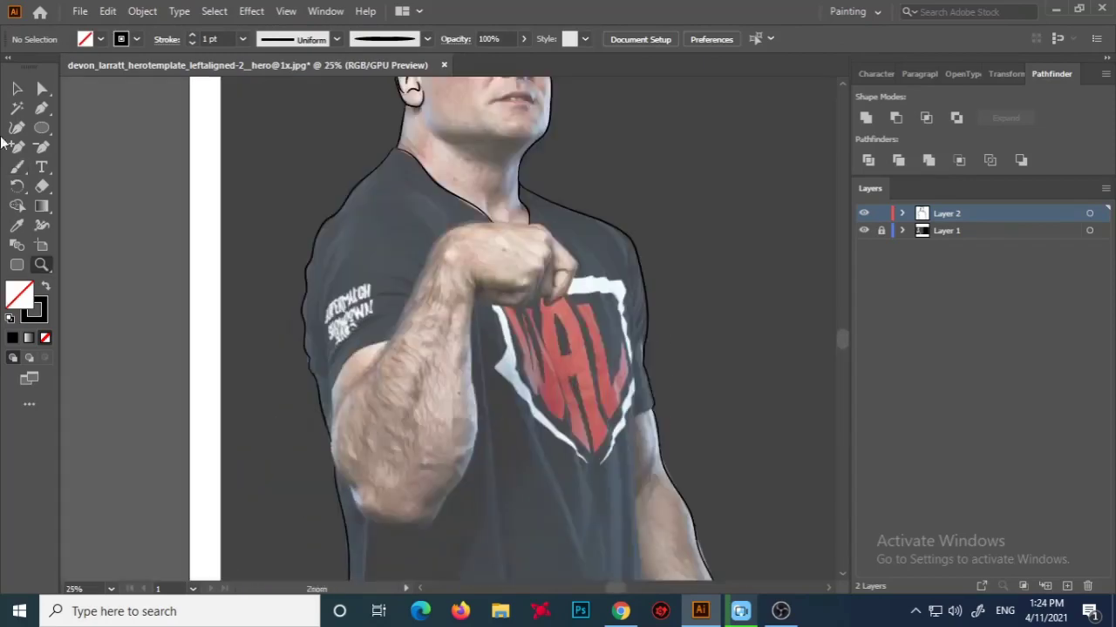
{"action": "left_click_drag", "start_coordinate": [646, 537], "coordinate": [646, 539]}
{"action": "scroll", "coordinate": [645, 538], "scroll_direction": "up", "scroll_amount": 5}
{"action": "scroll", "coordinate": [344, 344], "scroll_direction": "down", "scroll_amount": 6}
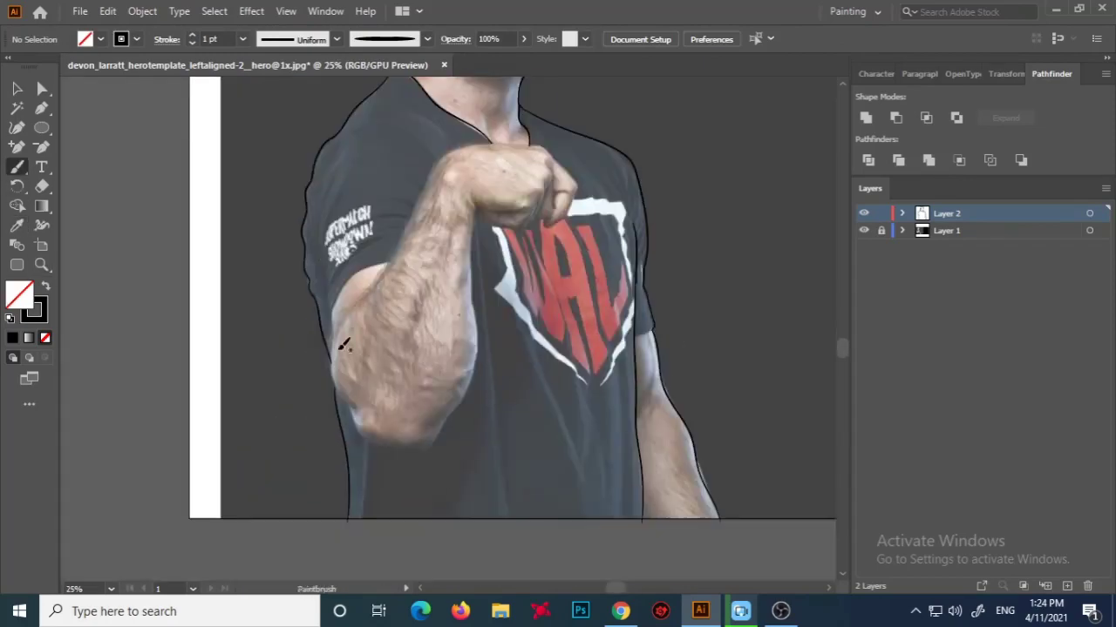
Draw the sleeve's bottom edge and finish the forearm outline.
{"action": "left_click_drag", "start_coordinate": [336, 311], "coordinate": [388, 265]}
{"action": "scroll", "coordinate": [370, 234], "scroll_direction": "down", "scroll_amount": 2}
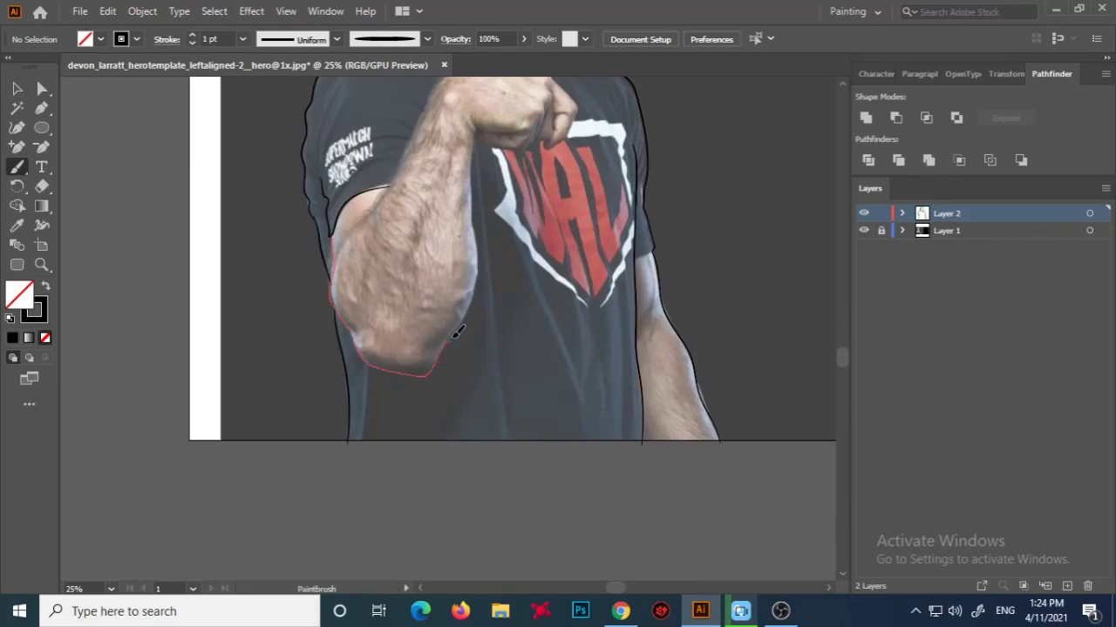
{"action": "left_click_drag", "start_coordinate": [455, 333], "coordinate": [454, 337]}
{"action": "scroll", "coordinate": [419, 349], "scroll_direction": "up", "scroll_amount": 2}
{"action": "scroll", "coordinate": [401, 362], "scroll_direction": "up", "scroll_amount": 1}
{"action": "scroll", "coordinate": [388, 370], "scroll_direction": "up", "scroll_amount": 1}
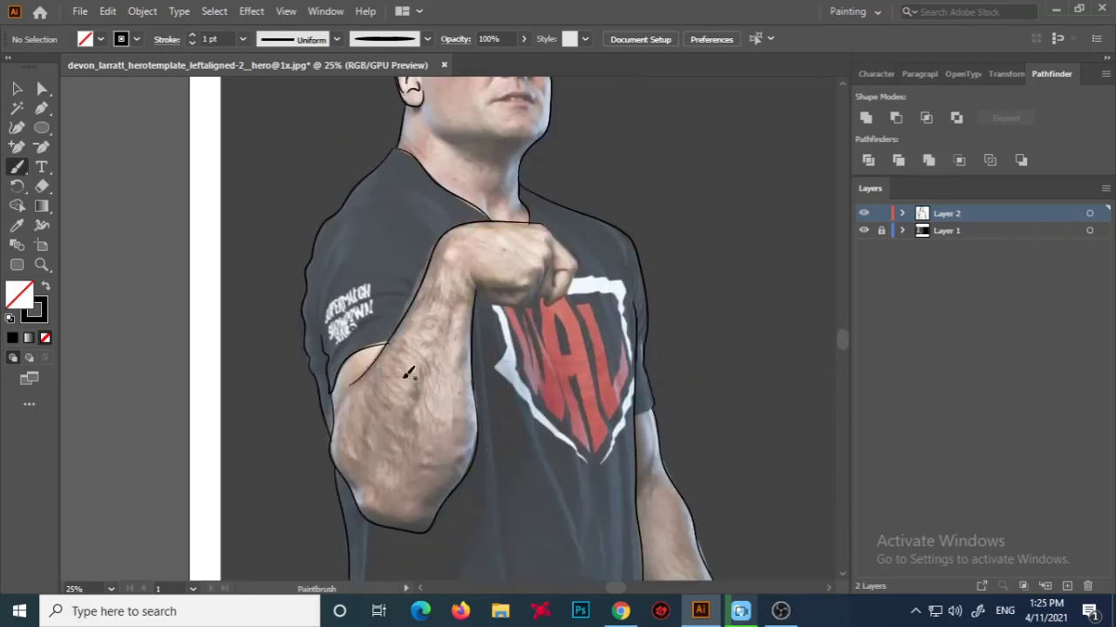
{"action": "scroll", "coordinate": [427, 346], "scroll_direction": "up", "scroll_amount": 1}
{"action": "scroll", "coordinate": [482, 214], "scroll_direction": "up", "scroll_amount": 1}
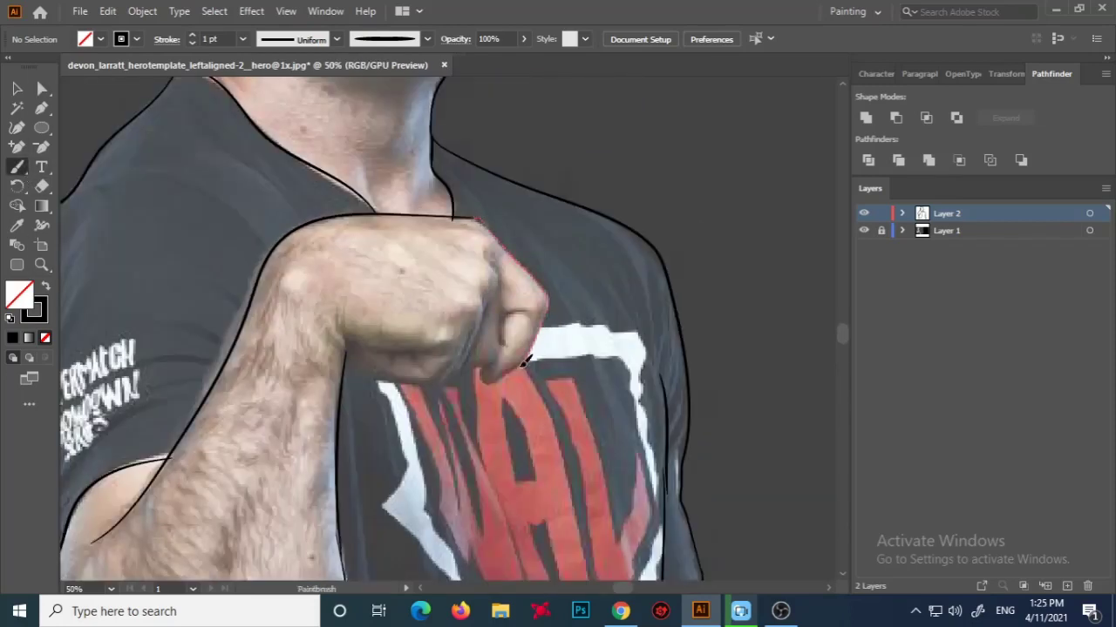
{"action": "scroll", "coordinate": [380, 370], "scroll_direction": "up", "scroll_amount": 3}
Zoom in on the face and set the stroke weight to 0.25 pt.
{"action": "key", "text": "ctrl+0"}
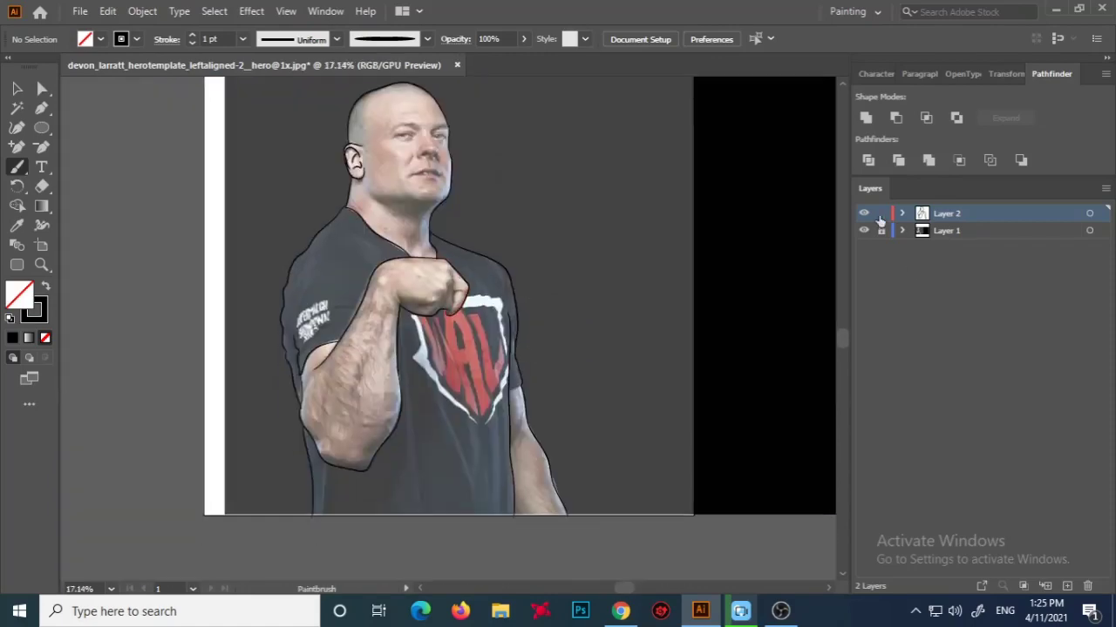
{"action": "left_click", "coordinate": [435, 218]}
{"action": "left_click", "coordinate": [436, 218]}
{"action": "left_click", "coordinate": [435, 218]}
{"action": "left_click", "coordinate": [471, 288]}
{"action": "left_click", "coordinate": [243, 38]}
Paint the eyebrow hairs with the 0.25 pt Paintbrush on Layer 3.
{"action": "left_click", "coordinate": [261, 55]}
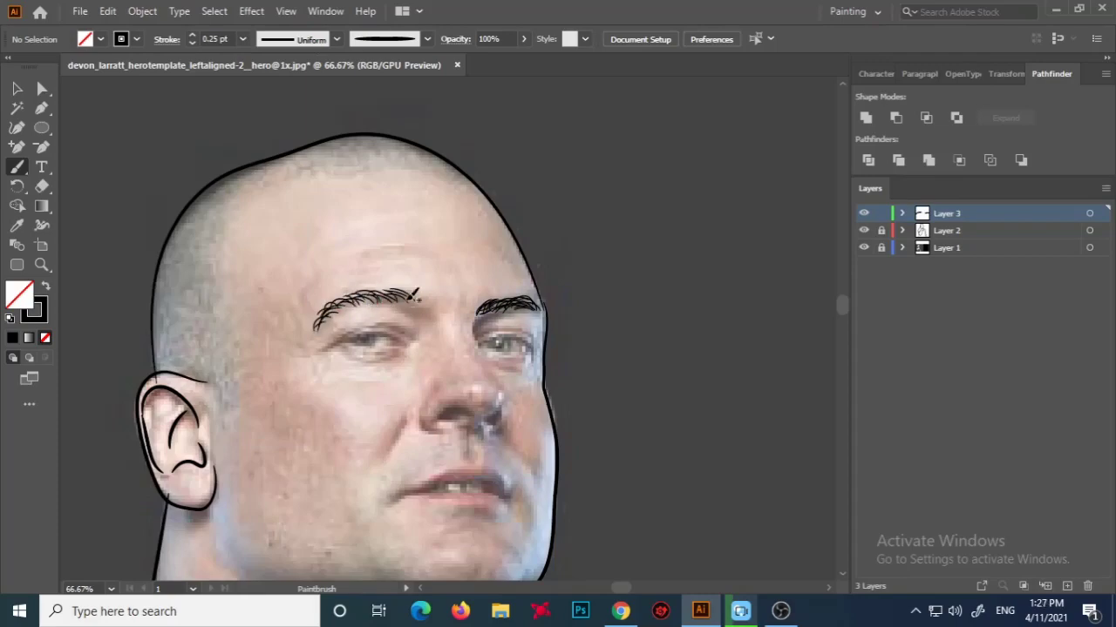
{"action": "left_click_drag", "start_coordinate": [330, 315], "coordinate": [330, 316]}
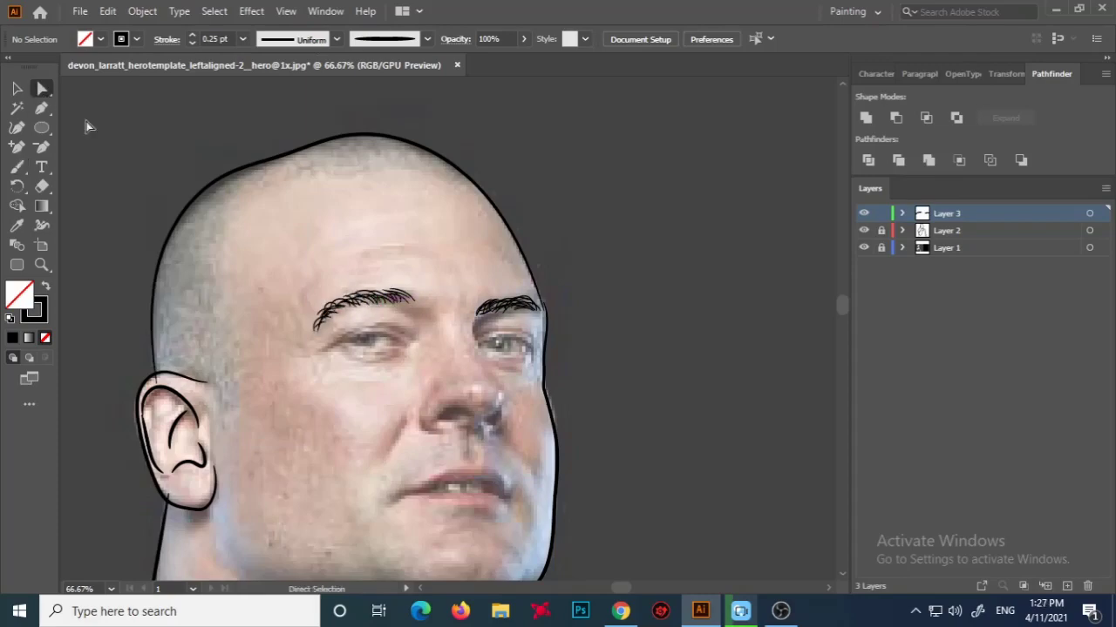
{"action": "key", "text": "ctrl+minus"}
{"action": "key", "text": "ctrl+plus"}
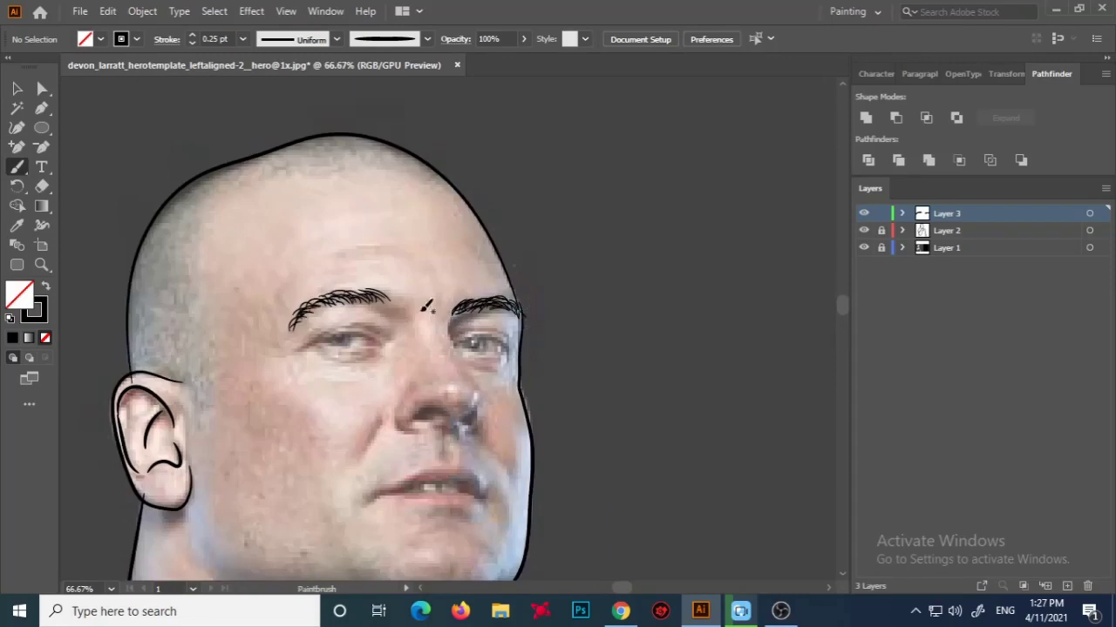
{"action": "key", "text": "ctrl+0"}
Add a new Layer 4 for the eye lines.
{"action": "key", "text": "ctrl+l"}
{"action": "key", "text": "z"}
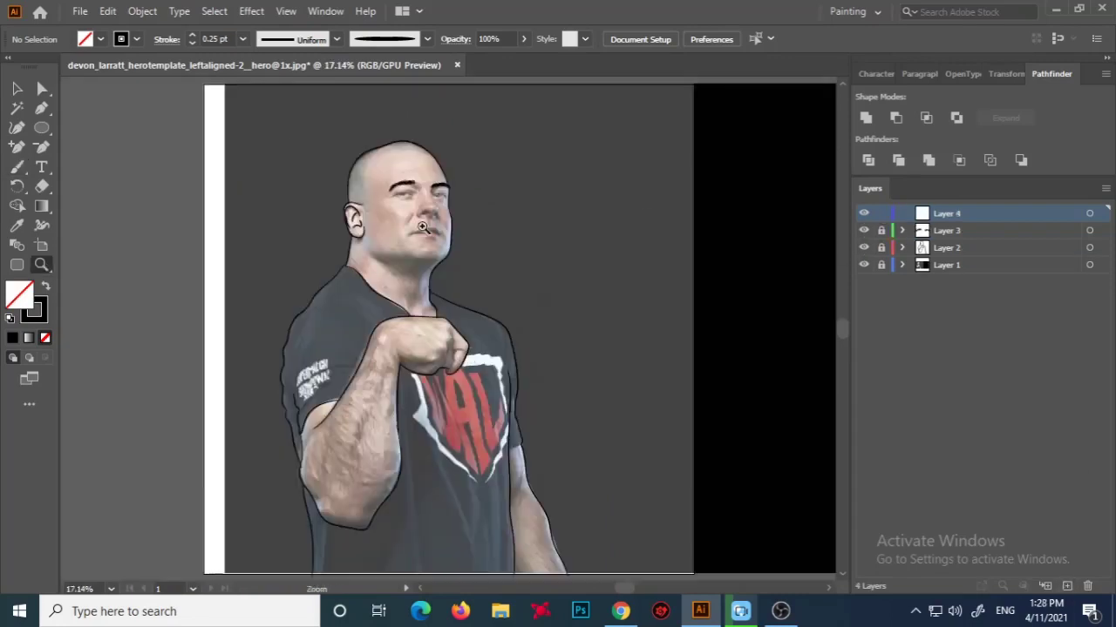
{"action": "key", "text": "ctrl+1"}
Set the stroke weight to 0.5 pt.
{"action": "left_click", "coordinate": [242, 38]}
{"action": "left_click", "coordinate": [267, 109]}
{"action": "key", "text": "ctrl+shift+a"}
{"action": "key", "text": "a"}
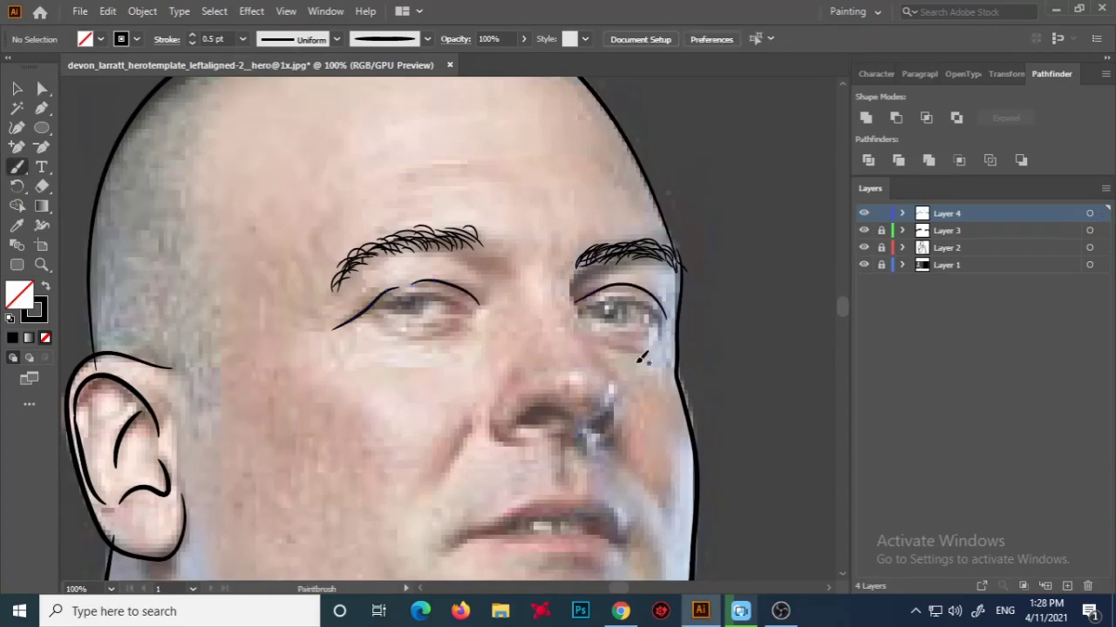
{"action": "scroll", "coordinate": [641, 357], "scroll_direction": "down", "scroll_amount": 1}
{"action": "key", "text": "ctrl+0"}
{"action": "key", "text": "ctrl+1"}
Add another layer and hide the grey backdrop rectangle inside Layer 1.
{"action": "key", "text": "ctrl+l"}
{"action": "key", "text": "z"}
{"action": "left_click", "coordinate": [902, 282]}
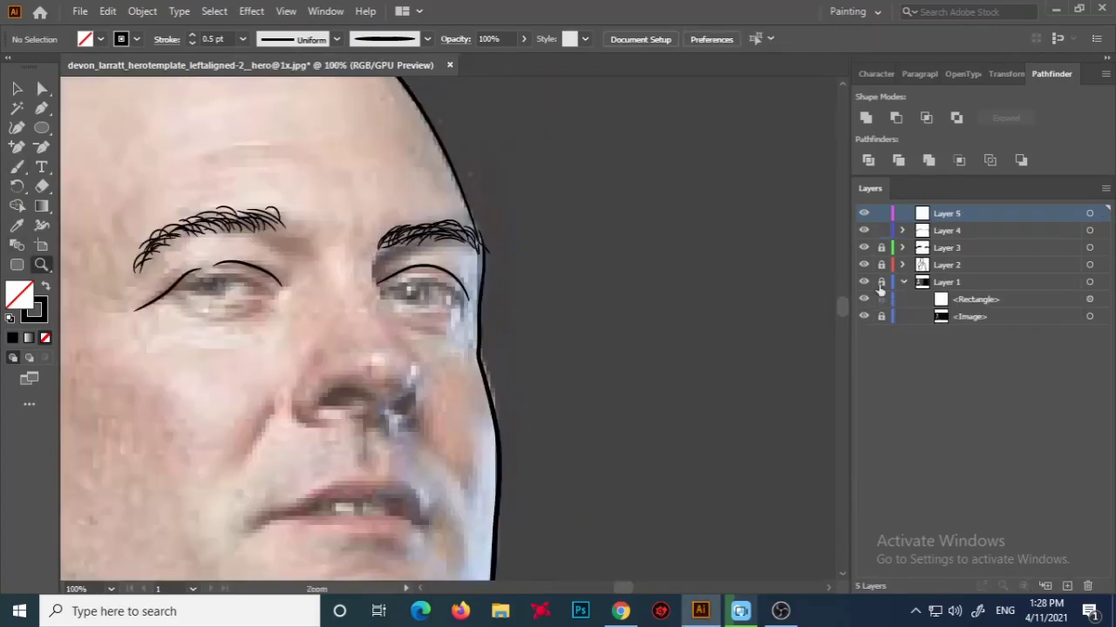
{"action": "left_click", "coordinate": [864, 299]}
{"action": "key", "text": "ctrl+equal"}
{"action": "key", "text": "b"}
{"action": "key", "text": "ctrl+minus"}
Draw the lower eyelid line and make Layer 4 the active layer.
{"action": "left_click_drag", "start_coordinate": [145, 342], "coordinate": [329, 314]}
{"action": "key", "text": "ctrl+0"}
{"action": "key", "text": "ctrl+equal"}
{"action": "key", "text": "a"}
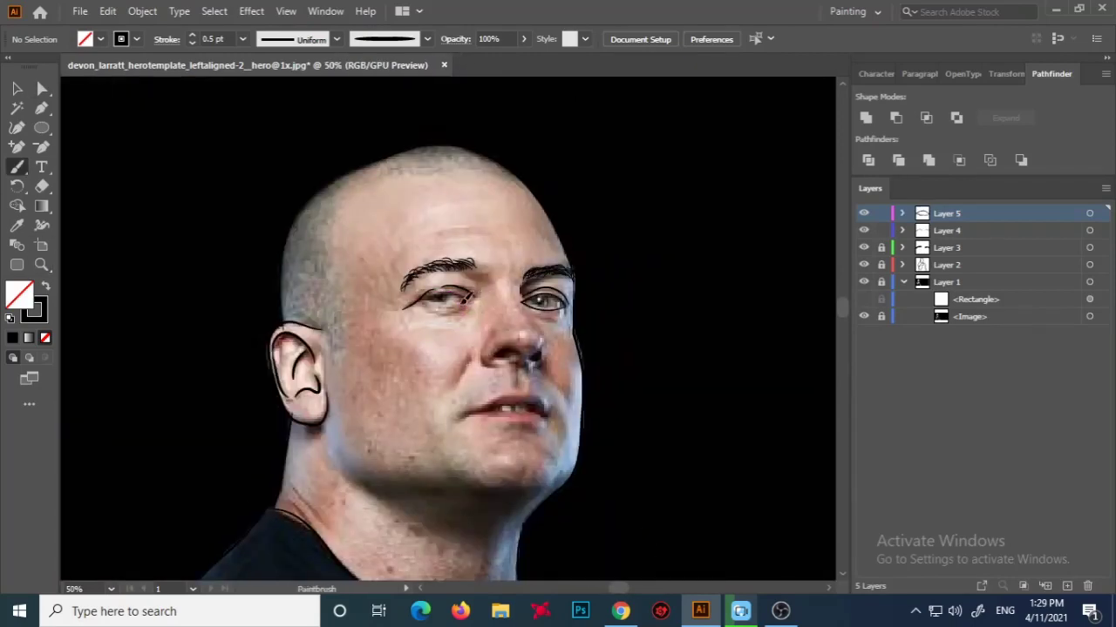
{"action": "left_click", "coordinate": [558, 310], "text": "ctrl"}
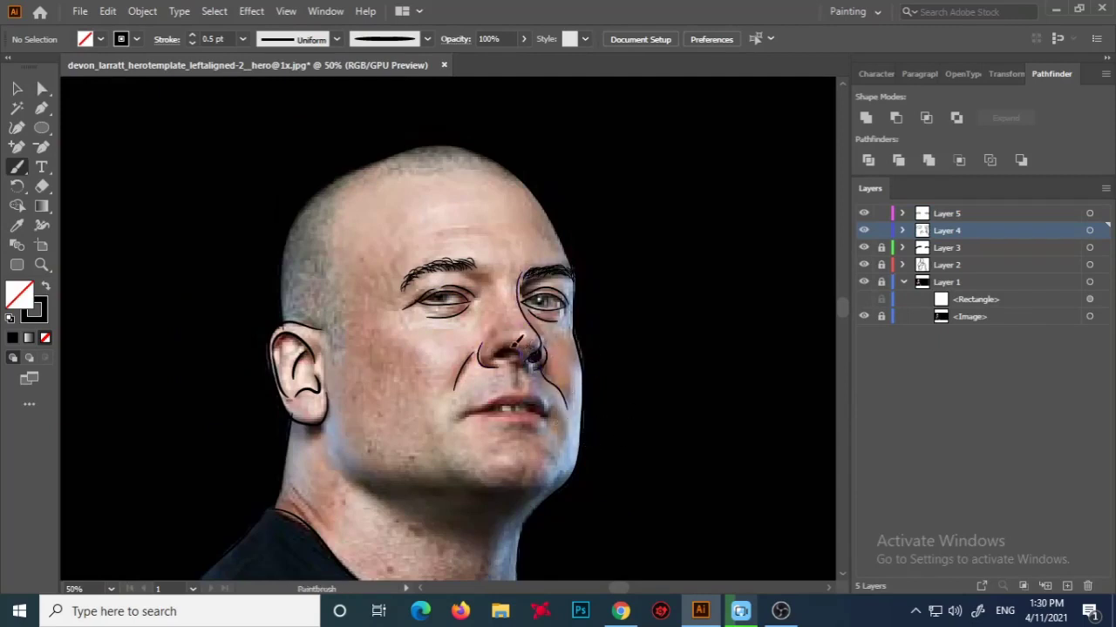
Trace the upper lip outline.
{"action": "scroll", "coordinate": [529, 367], "scroll_direction": "down", "scroll_amount": 1}
{"action": "left_click_drag", "start_coordinate": [462, 397], "coordinate": [546, 394]}
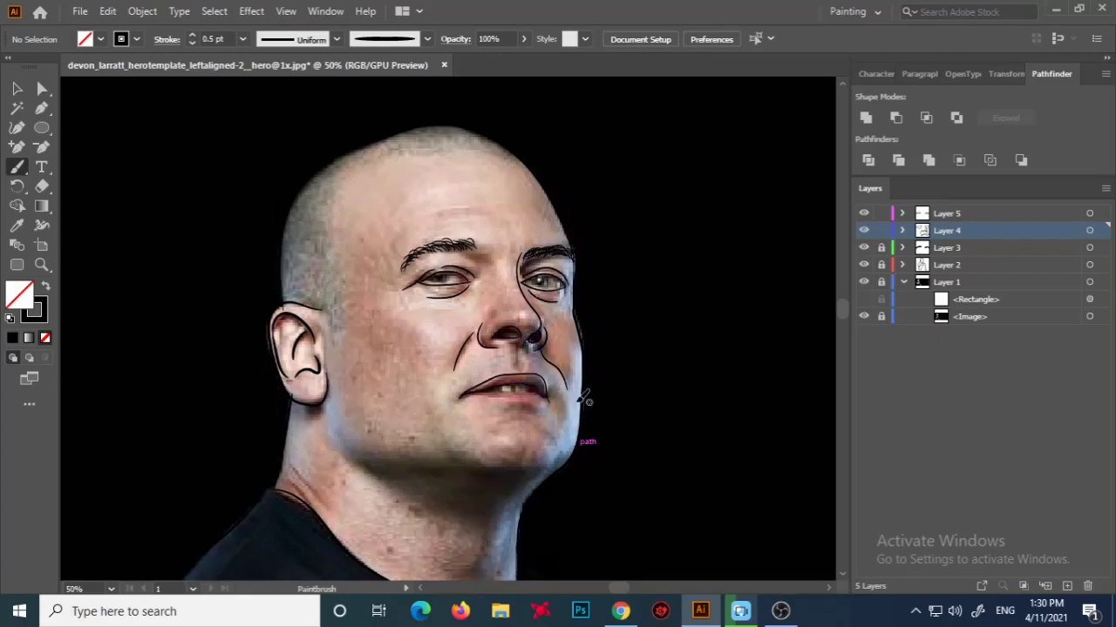
{"action": "left_click", "coordinate": [571, 376], "text": "ctrl"}
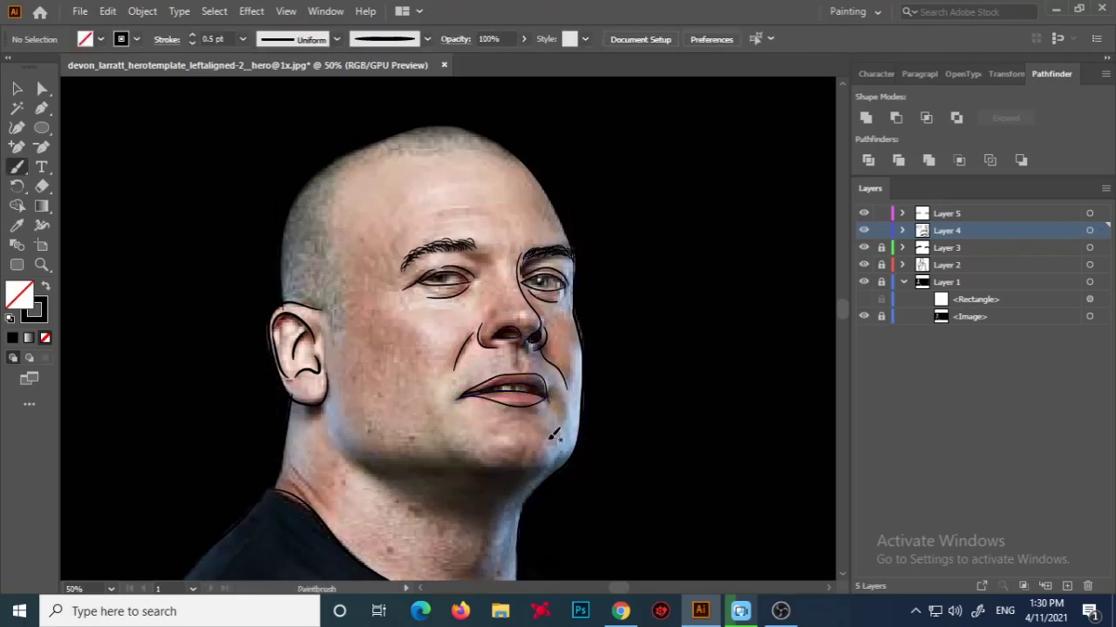
{"action": "scroll", "coordinate": [541, 416], "scroll_direction": "down", "scroll_amount": 4}
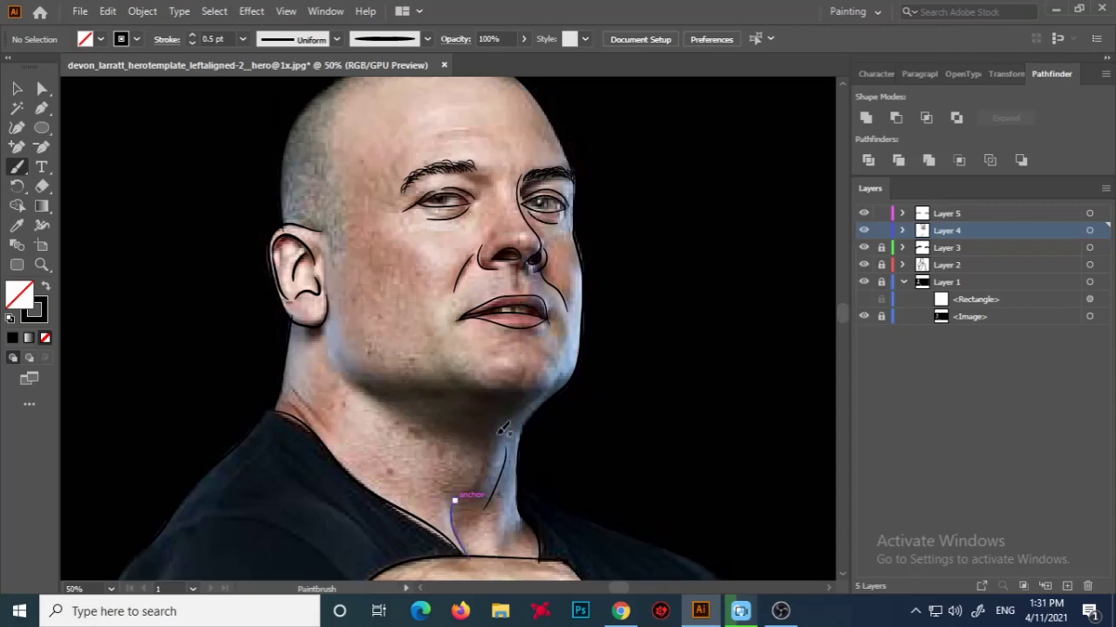
Lock Layer 4 and add a new layer for the eye whites.
{"action": "left_click", "coordinate": [428, 366], "text": "ctrl+alt"}
{"action": "left_click", "coordinate": [428, 366], "text": "ctrl"}
{"action": "left_click", "coordinate": [882, 230]}
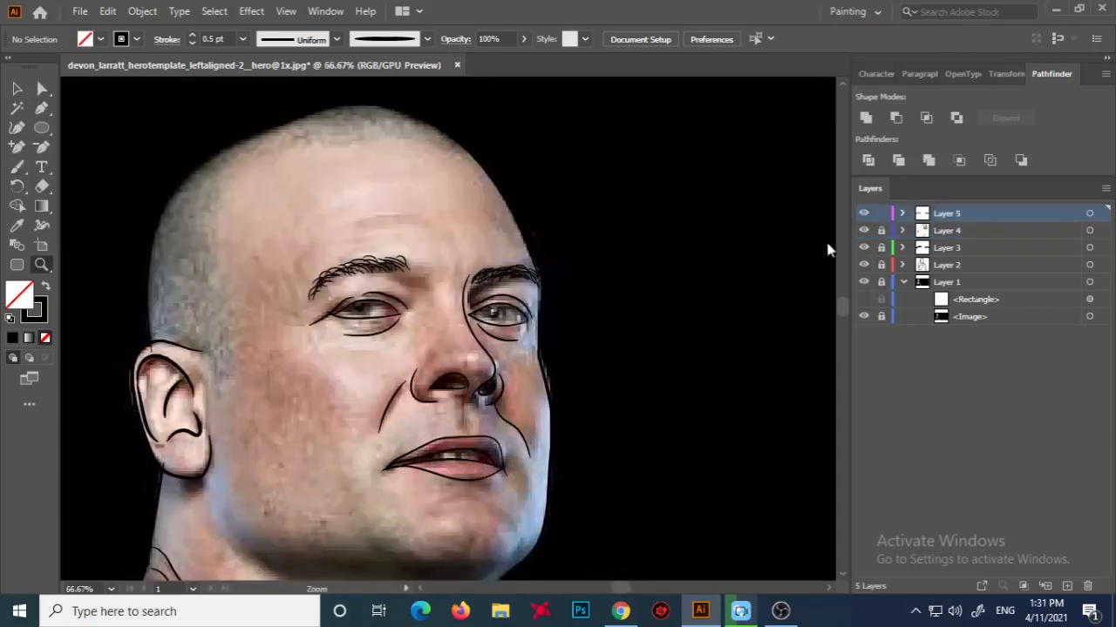
{"action": "left_click", "coordinate": [462, 298], "text": "ctrl"}
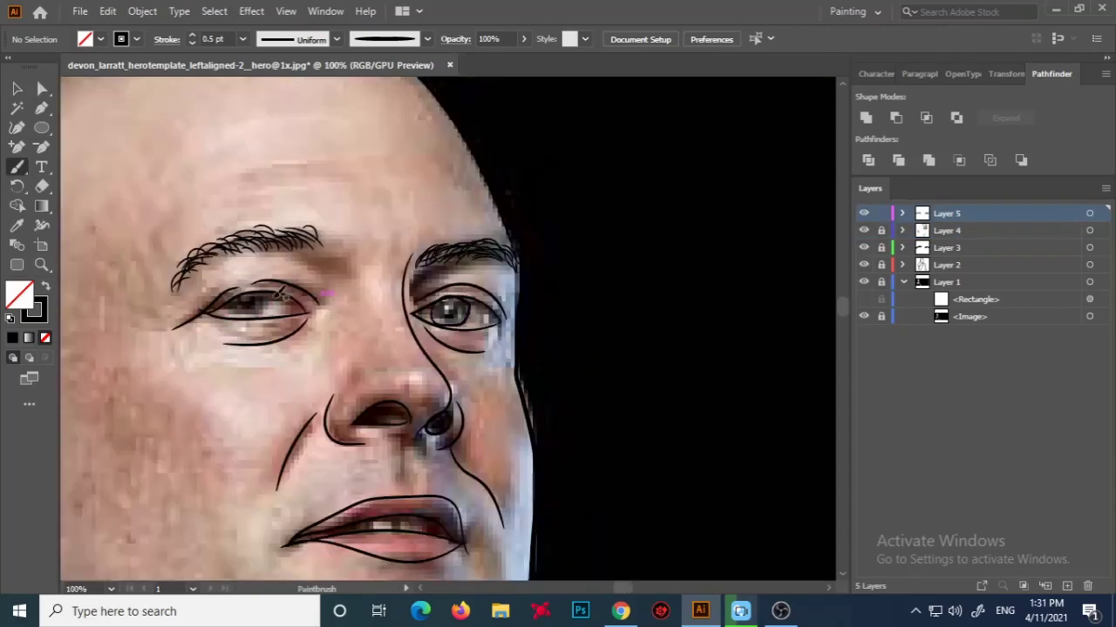
{"action": "key", "text": "ctrl+l"}
{"action": "key", "text": "ctrl+plus"}
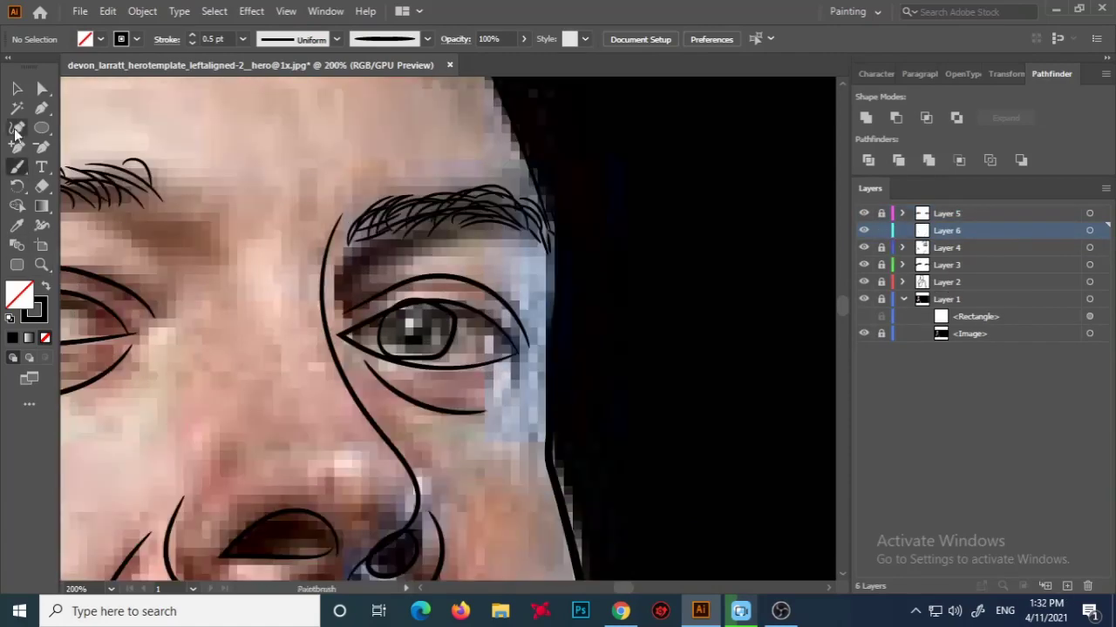
Draw strokeless white-filled shapes around both eye openings.
{"action": "left_click", "coordinate": [352, 330]}
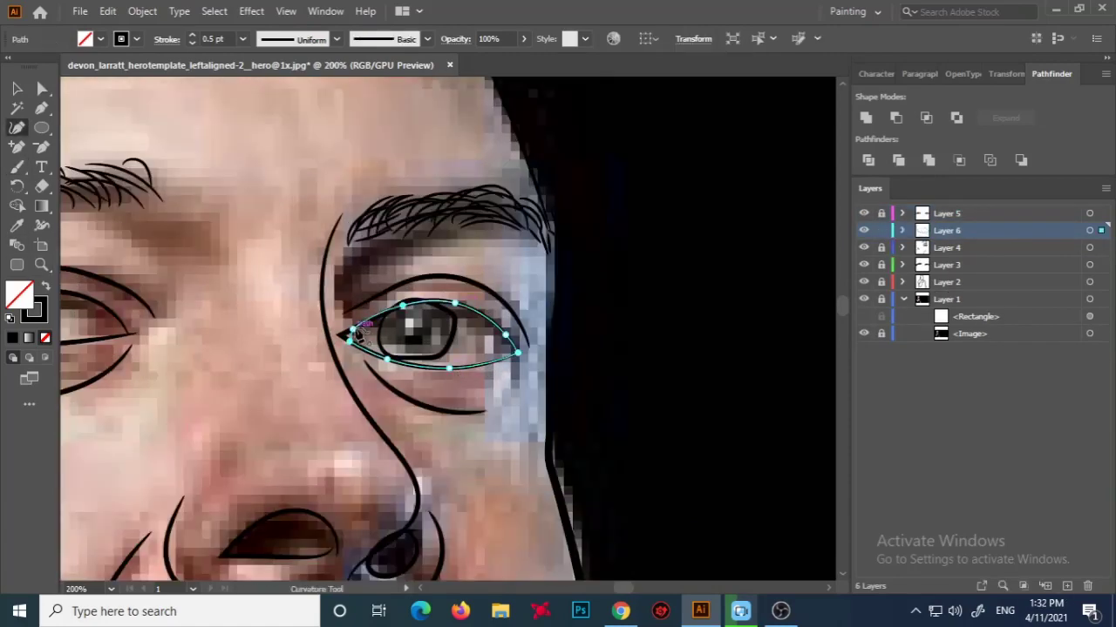
{"action": "key", "text": "shift+x"}
{"action": "double_click", "coordinate": [19, 295]}
{"action": "left_click", "coordinate": [866, 189]}
{"action": "scroll", "coordinate": [436, 331], "scroll_direction": "left", "scroll_amount": 5}
{"action": "left_click", "coordinate": [468, 331]}
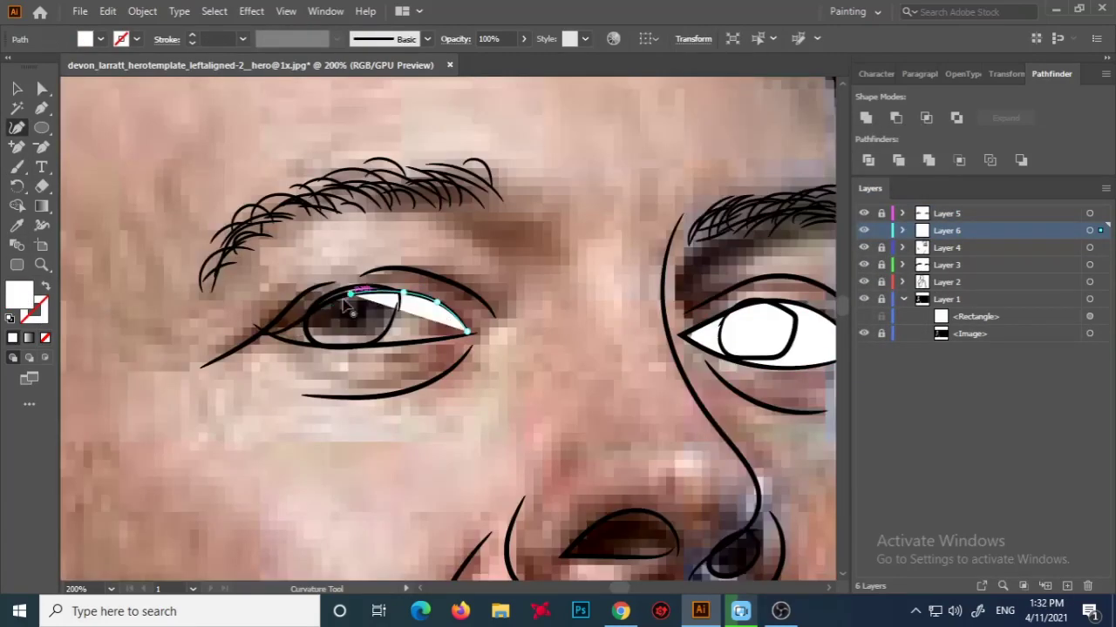
{"action": "left_click", "coordinate": [272, 333]}
Complete the right eye's lower lid and fill that eye shape white with the Eyedropper.
{"action": "left_click", "coordinate": [375, 347]}
{"action": "left_click", "coordinate": [468, 331]}
{"action": "key", "text": "ctrl+0"}
{"action": "key", "text": "ctrl+1"}
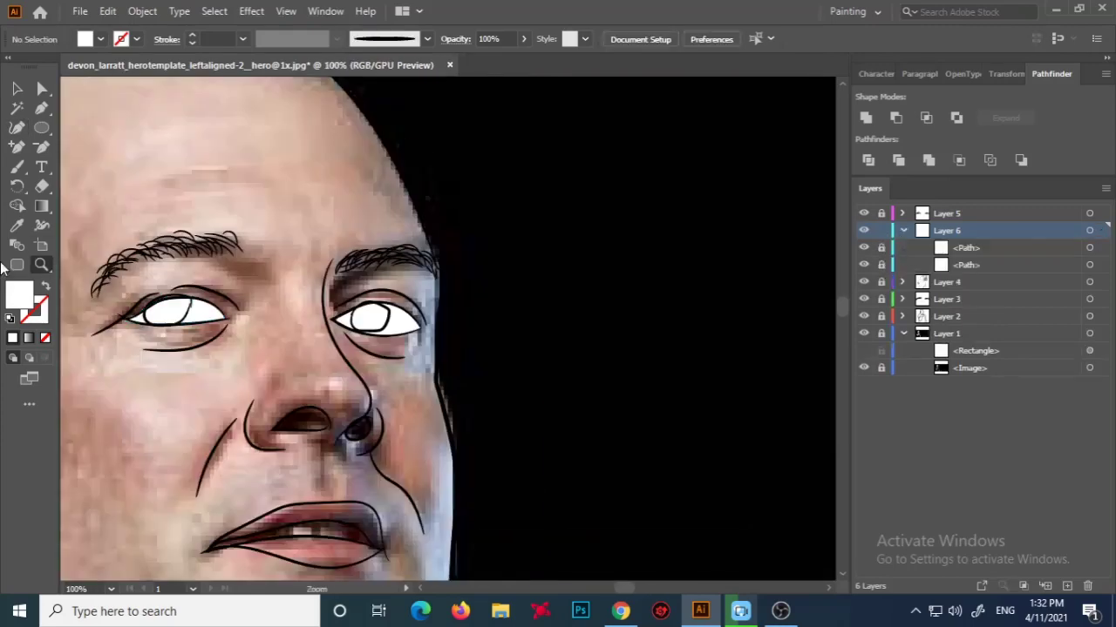
{"action": "left_click", "coordinate": [323, 315]}
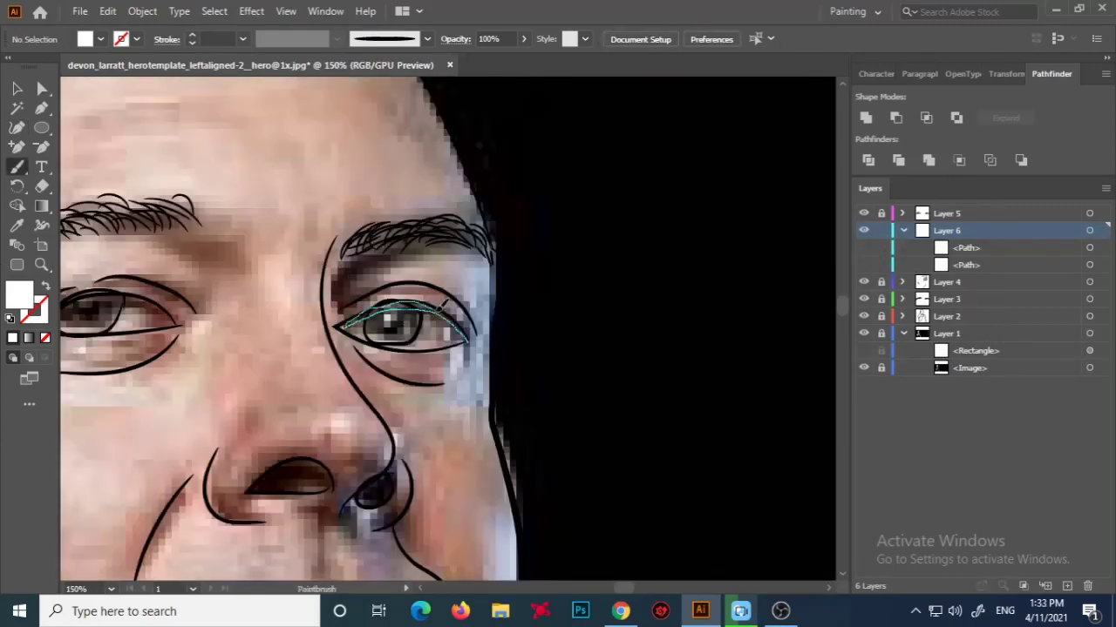
{"action": "left_click_drag", "start_coordinate": [464, 334], "coordinate": [410, 341]}
{"action": "key", "text": "i"}
{"action": "double_click", "coordinate": [19, 294]}
{"action": "left_click", "coordinate": [866, 189]}
Adjust the right eye's outer corner anchor point.
{"action": "key", "text": "a"}
{"action": "left_click", "coordinate": [469, 340]}
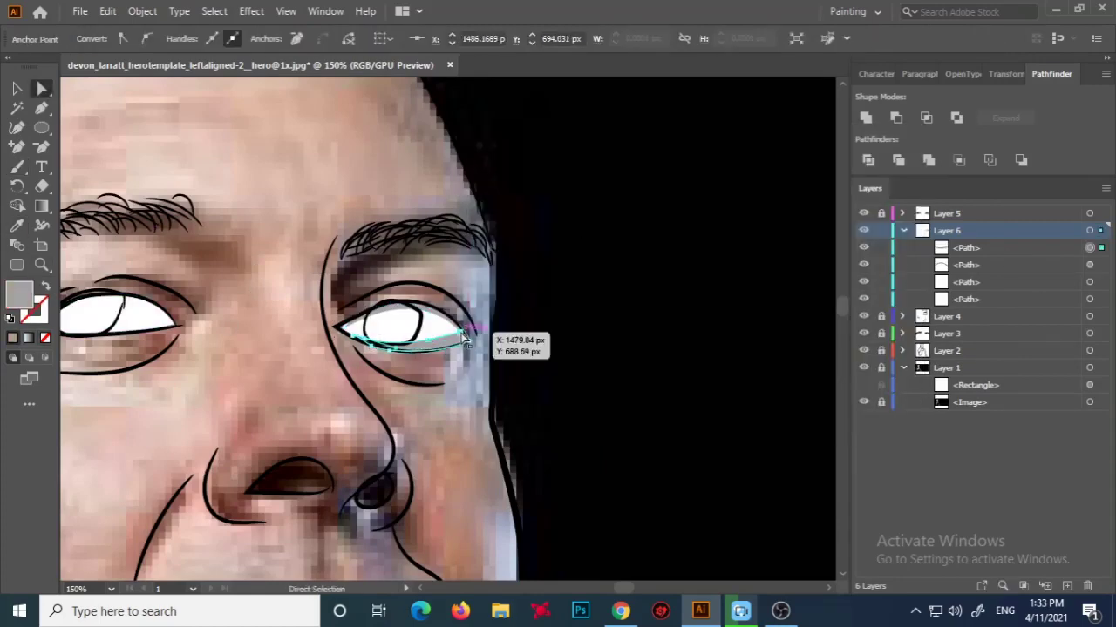
{"action": "key", "text": "ctrl+0"}
{"action": "key", "text": "z"}
{"action": "left_click", "coordinate": [522, 297]}
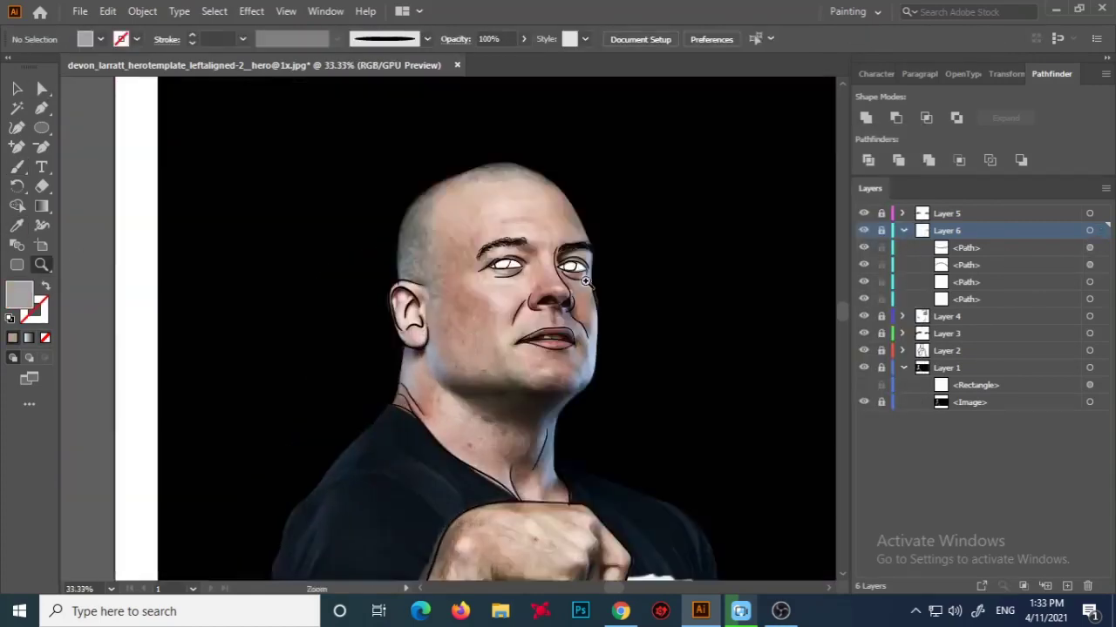
{"action": "left_click", "coordinate": [444, 322]}
Hide the eye-whites layer, add Layer 7, and paint iris circles in both eyes.
{"action": "left_click", "coordinate": [864, 230]}
{"action": "key", "text": "v"}
{"action": "left_click", "coordinate": [1067, 586]}
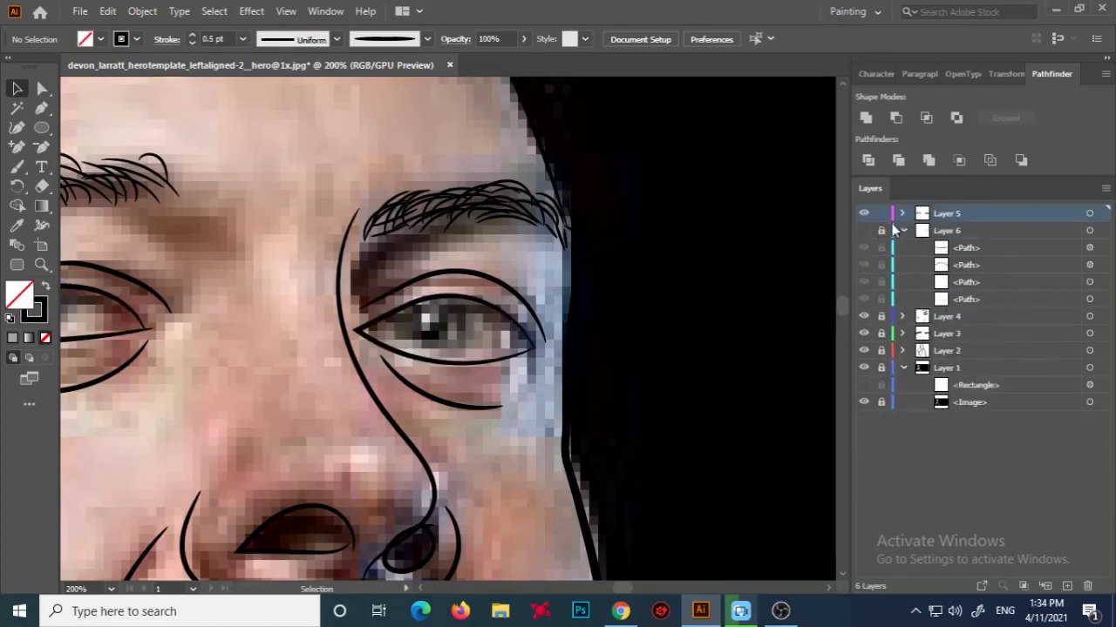
{"action": "key", "text": "b"}
{"action": "left_click_drag", "start_coordinate": [466, 291], "coordinate": [463, 293]}
{"action": "scroll", "coordinate": [396, 373], "scroll_direction": "left", "scroll_amount": 5}
{"action": "left_click_drag", "start_coordinate": [270, 306], "coordinate": [266, 309]}
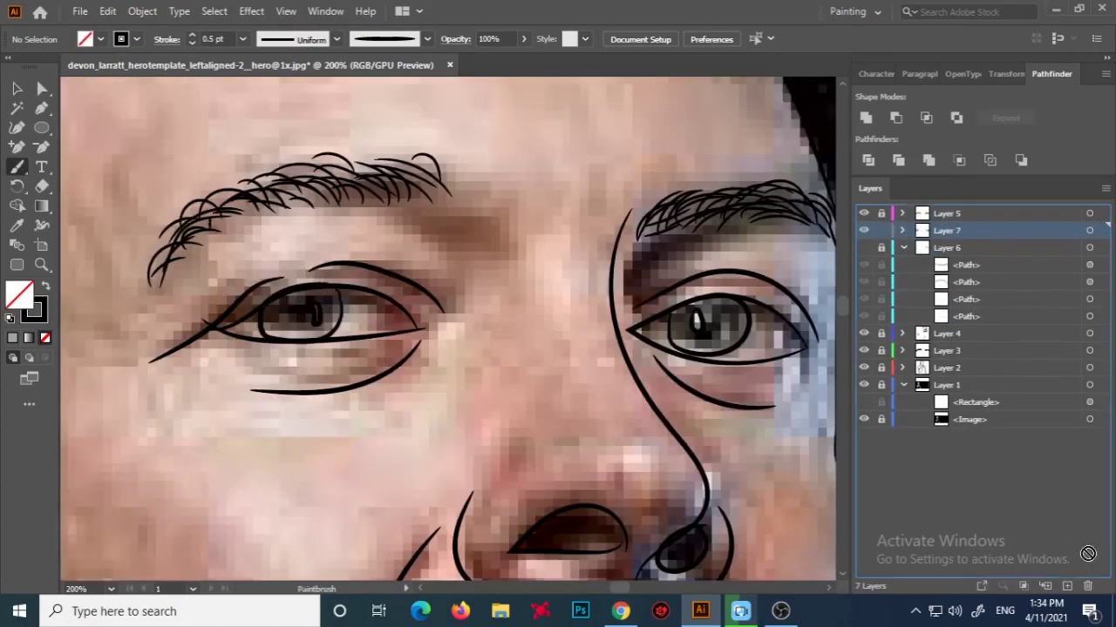
Select the iris circles on Layer 7 and give them a grey fill.
{"action": "left_click", "coordinate": [1089, 230]}
{"action": "key", "text": "i"}
{"action": "left_click", "coordinate": [708, 339]}
{"action": "double_click", "coordinate": [20, 294]}
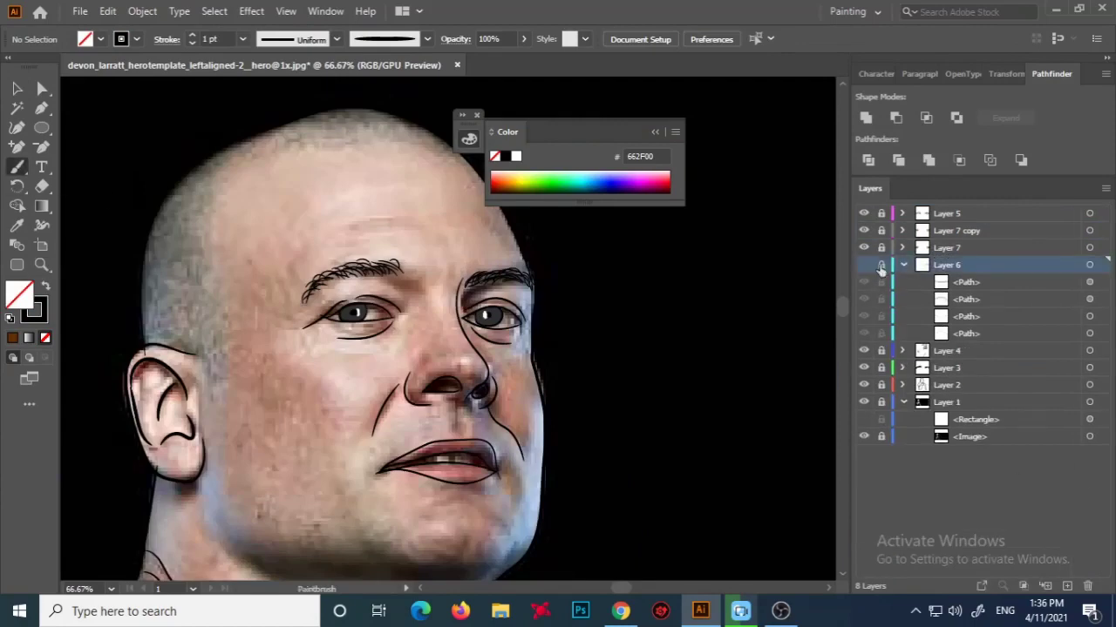
Show the white eye-shape layer again and zoom in on the eyes.
{"action": "left_click", "coordinate": [864, 264]}
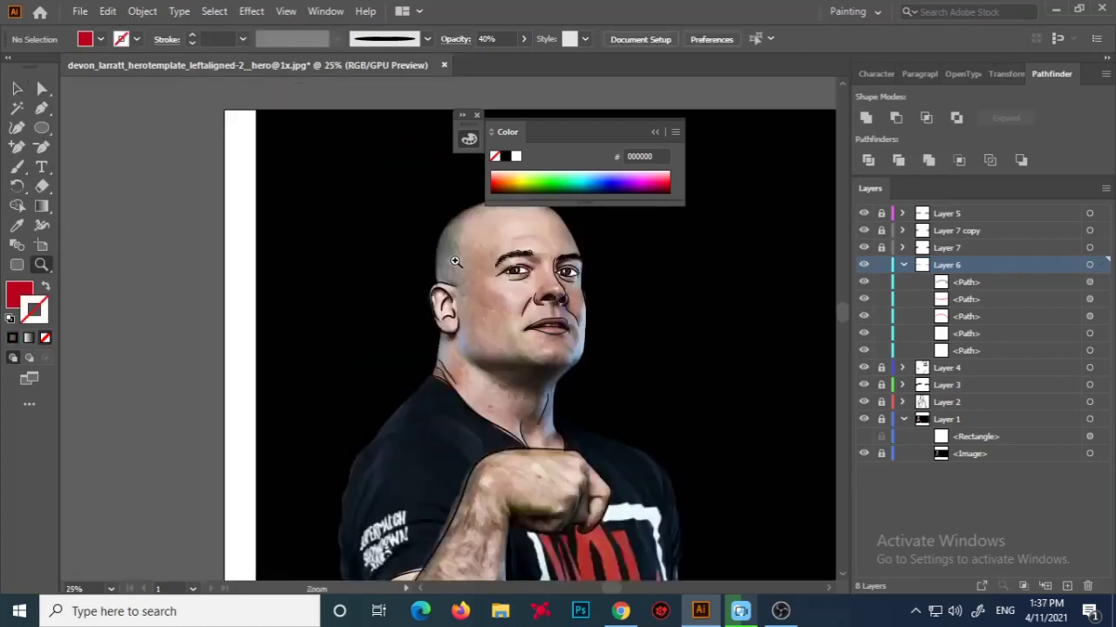
{"action": "left_click", "coordinate": [454, 260]}
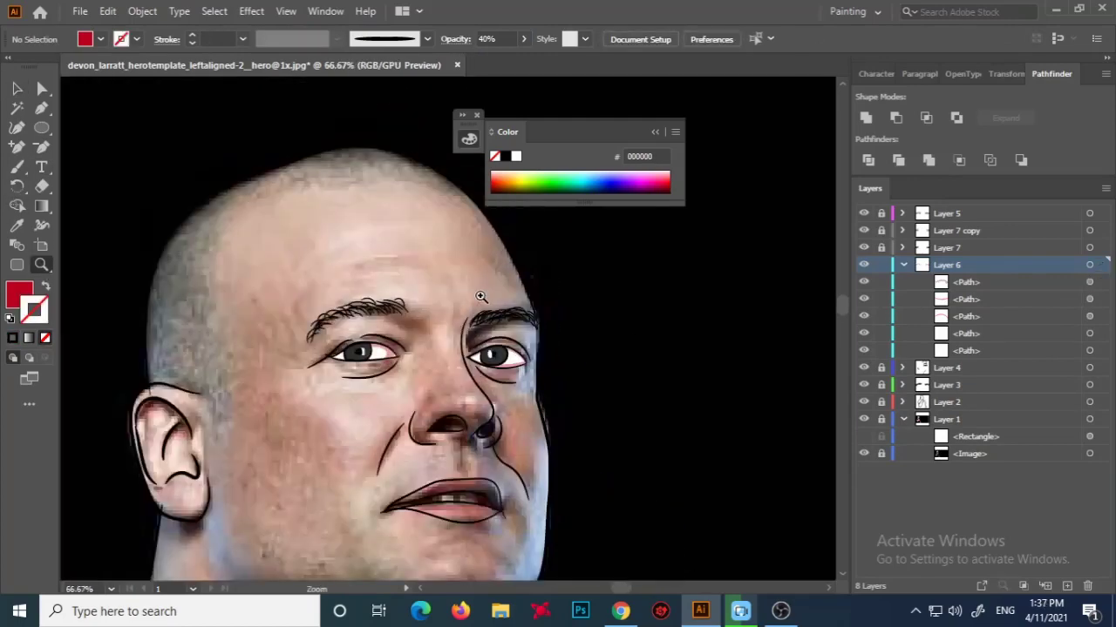
{"action": "left_click", "coordinate": [484, 298]}
Swap the fill and stroke colours and save the artwork as 01.ai.
{"action": "key", "text": "b"}
{"action": "key", "text": "shift+x"}
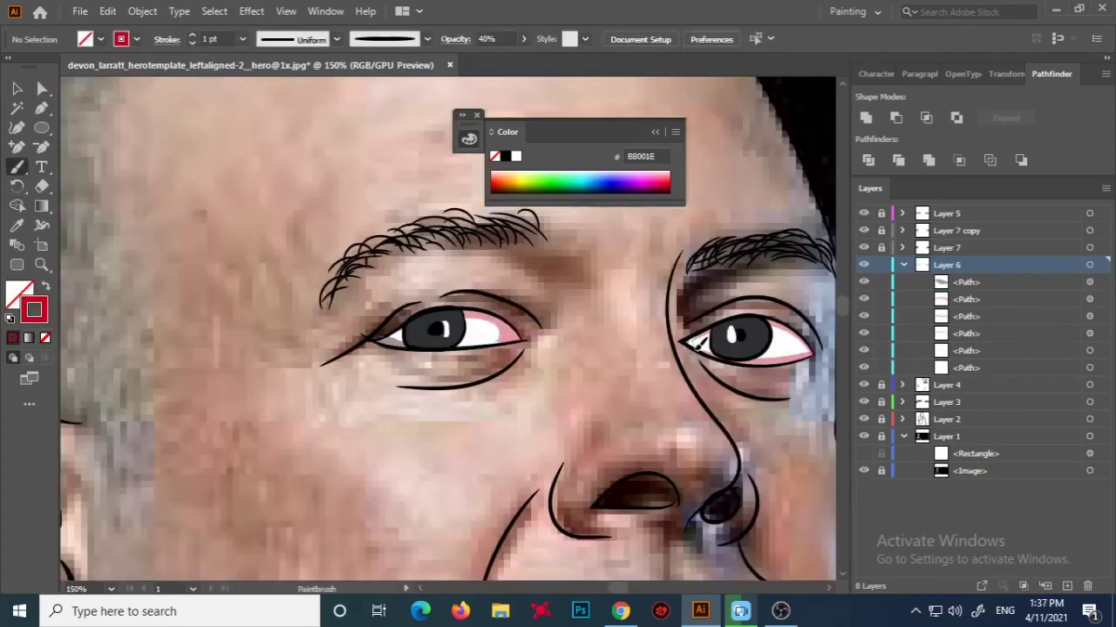
{"action": "key", "text": "ctrl+shift+s"}
{"action": "type", "text": "0"}
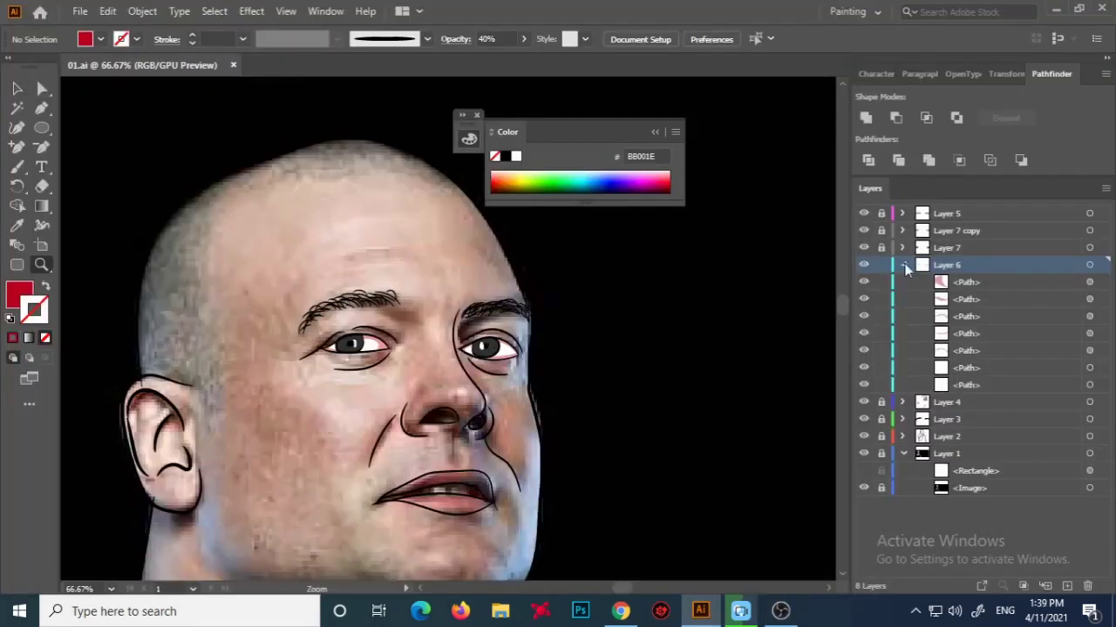
Zoom in on the mouth, select the lip outlines and add a new lip layer.
{"action": "left_click", "coordinate": [905, 266]}
{"action": "key", "text": "ctrl+1"}
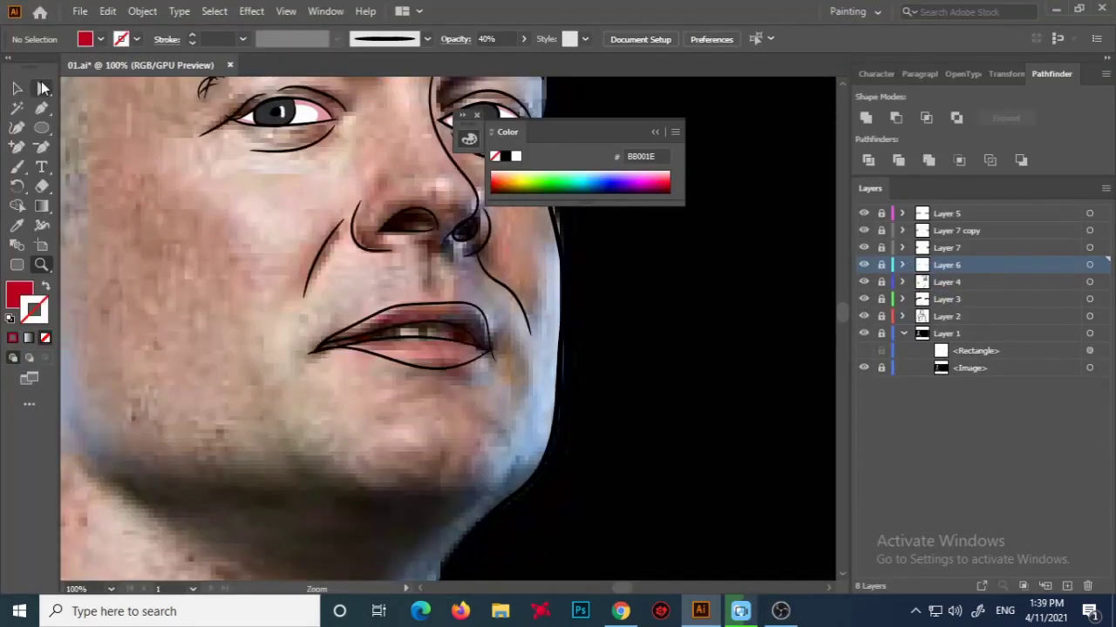
{"action": "left_click", "coordinate": [44, 88]}
{"action": "left_click", "coordinate": [315, 351]}
{"action": "left_click", "coordinate": [1067, 585]}
Make Layer 9 the working layer and fill the lips dark red.
{"action": "right_click", "coordinate": [419, 347]}
{"action": "key", "text": "Escape"}
{"action": "key", "text": "b"}
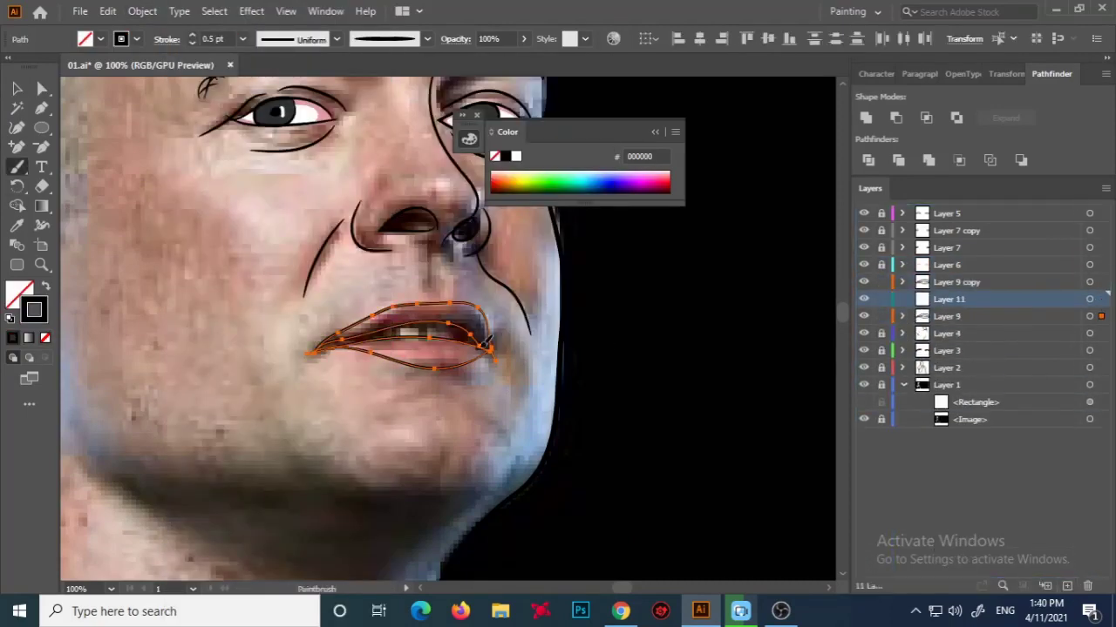
{"action": "key", "text": "ctrl+shift+a"}
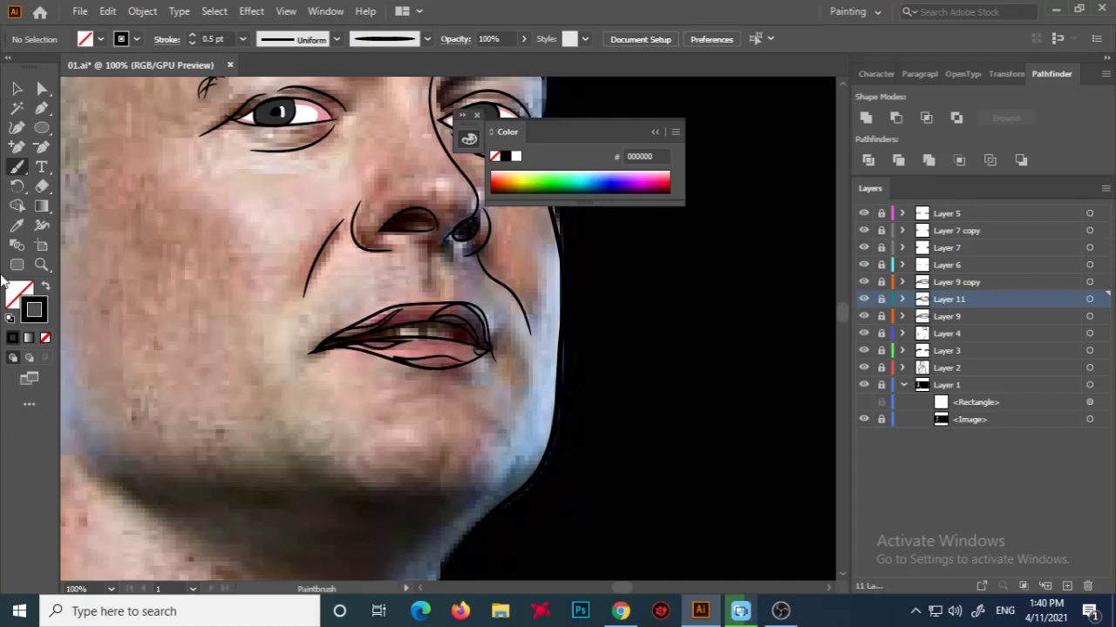
{"action": "left_click", "coordinate": [947, 317]}
{"action": "left_click", "coordinate": [401, 335]}
{"action": "key", "text": "ctrl+shift+a"}
Move the lip shape into Layer 9 and fill it pink from the Color Picker.
{"action": "left_click", "coordinate": [433, 281], "text": "alt"}
{"action": "left_click_drag", "start_coordinate": [433, 280], "coordinate": [670, 359]}
{"action": "left_click", "coordinate": [1102, 299]}
{"action": "key", "text": "v"}
{"action": "left_click_drag", "start_coordinate": [1103, 299], "coordinate": [1103, 316]}
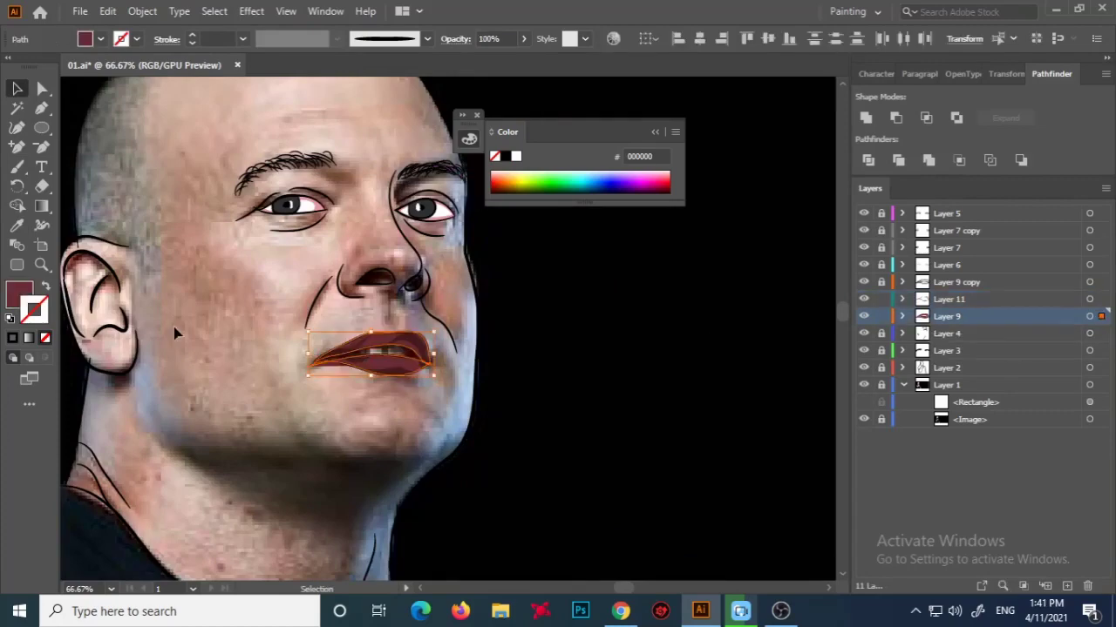
{"action": "double_click", "coordinate": [495, 157]}
{"action": "left_click", "coordinate": [866, 190]}
Reshape the lower lip edge and bend its curve with Direct Selection.
{"action": "left_click", "coordinate": [452, 367]}
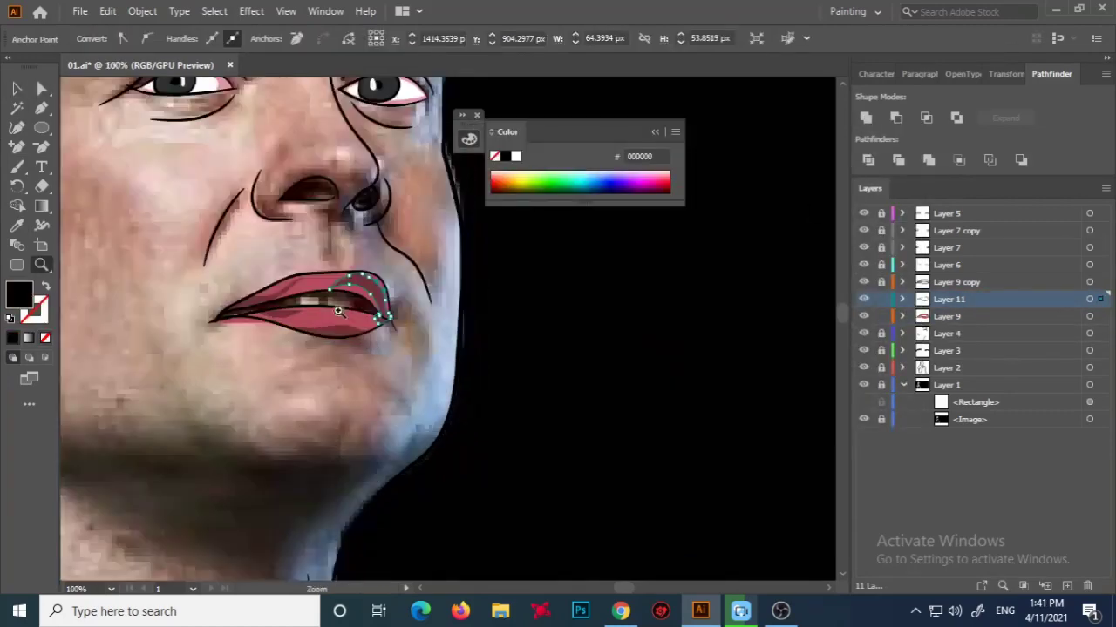
{"action": "left_click", "coordinate": [452, 367]}
{"action": "key", "text": "a"}
{"action": "left_click_drag", "start_coordinate": [311, 366], "coordinate": [430, 336]}
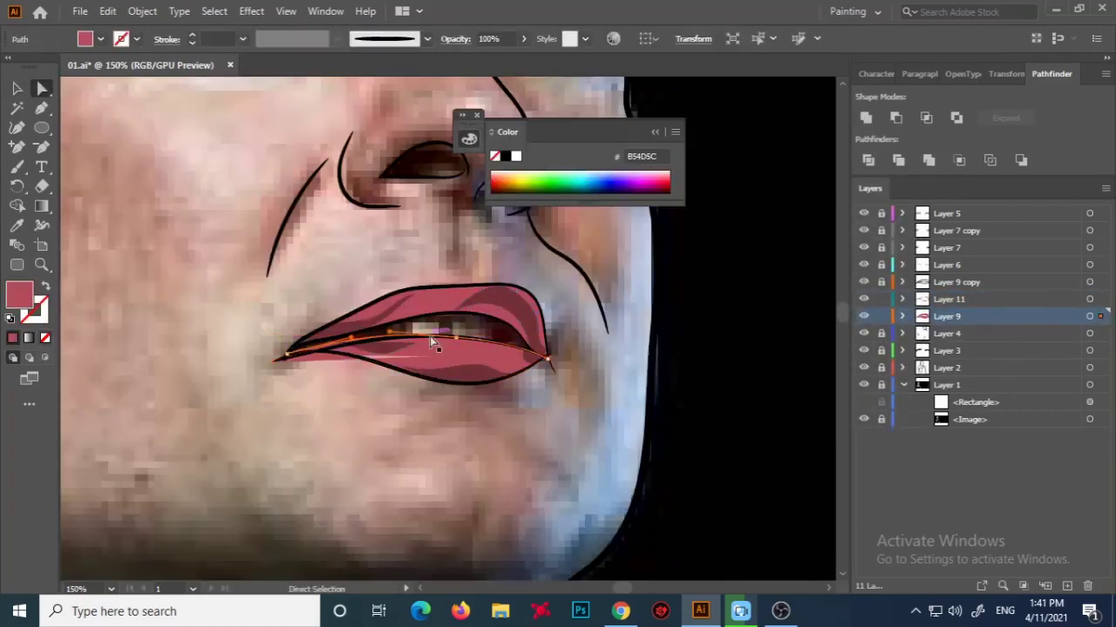
{"action": "left_click", "coordinate": [902, 316]}
{"action": "left_click", "coordinate": [324, 356]}
{"action": "left_click_drag", "start_coordinate": [324, 356], "coordinate": [319, 372]}
Add a darker shade along the lower lip and nudge an upper-lip anchor into place.
{"action": "left_click", "coordinate": [493, 367]}
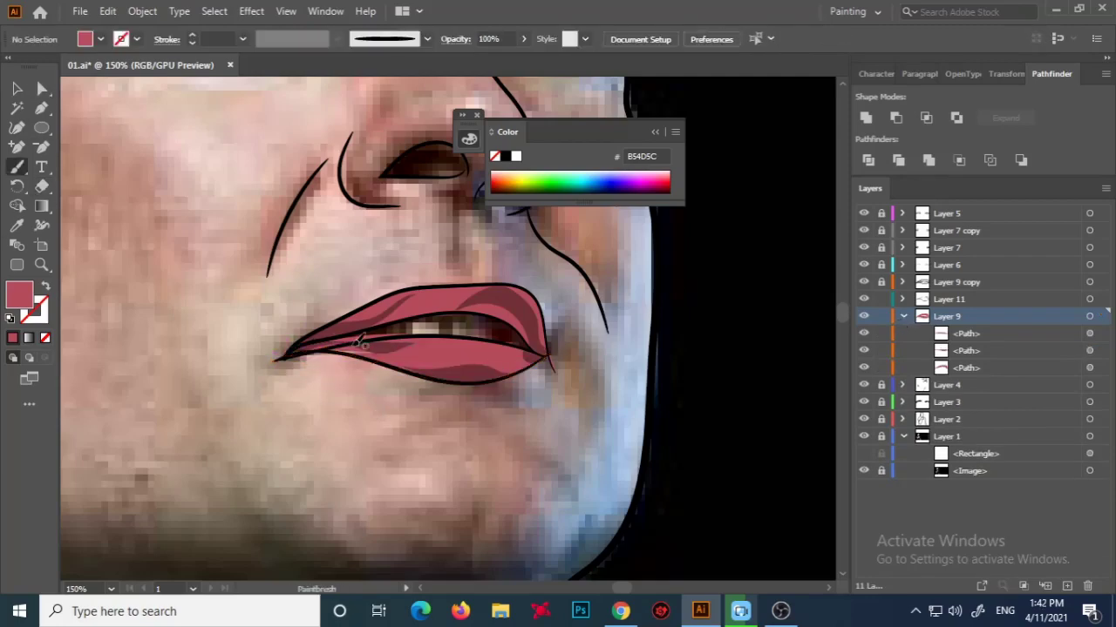
{"action": "left_click_drag", "start_coordinate": [475, 370], "coordinate": [470, 380]}
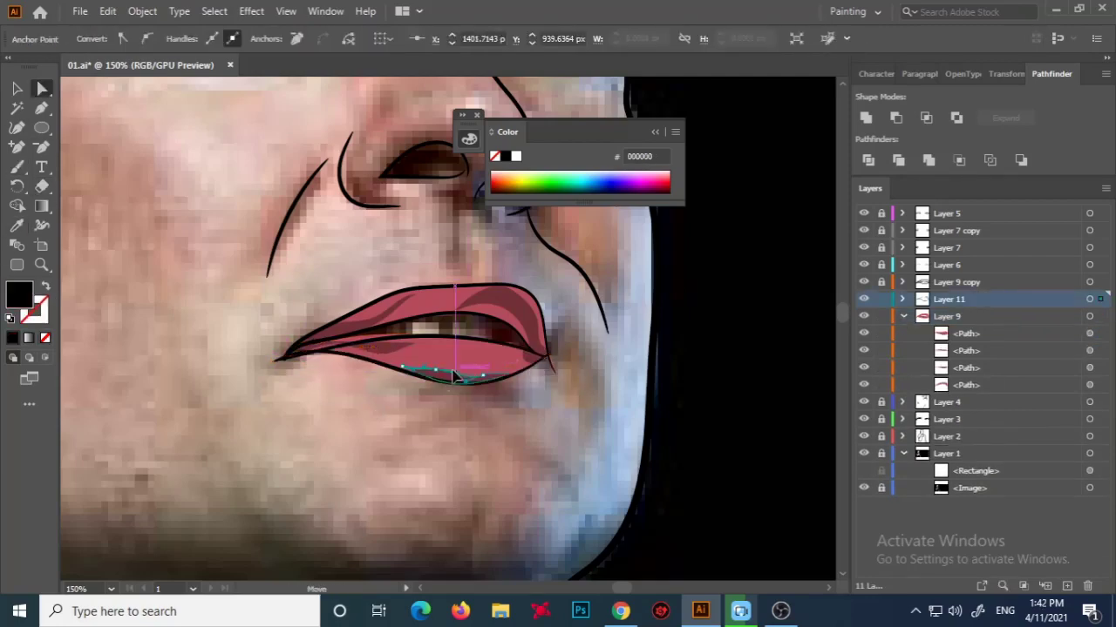
{"action": "left_click", "coordinate": [560, 325]}
{"action": "left_click", "coordinate": [548, 344]}
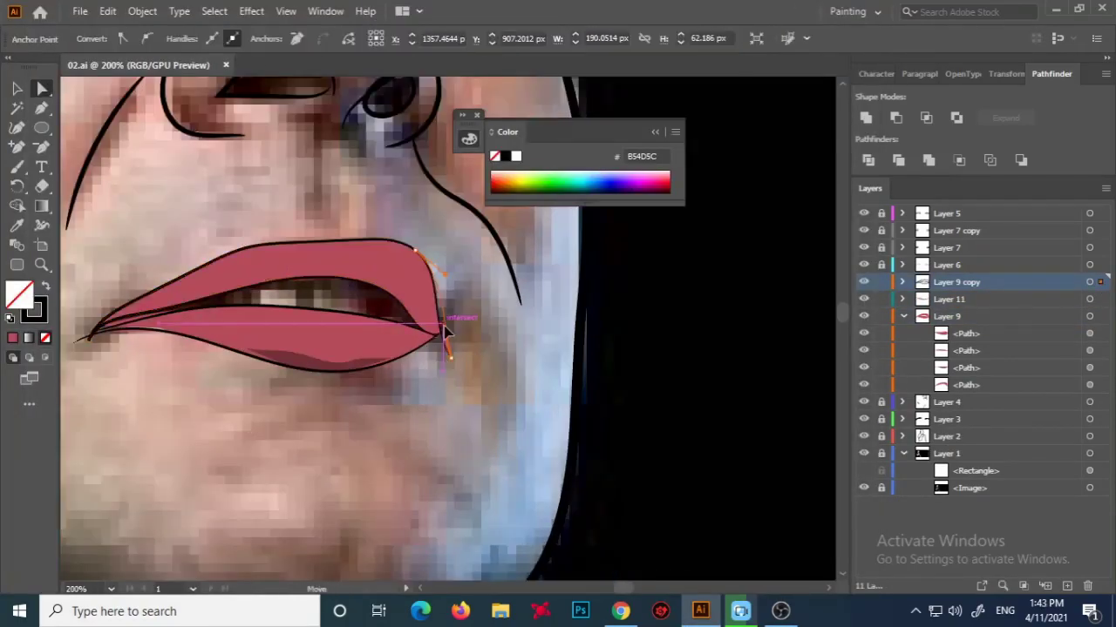
{"action": "left_click_drag", "start_coordinate": [439, 321], "coordinate": [444, 338]}
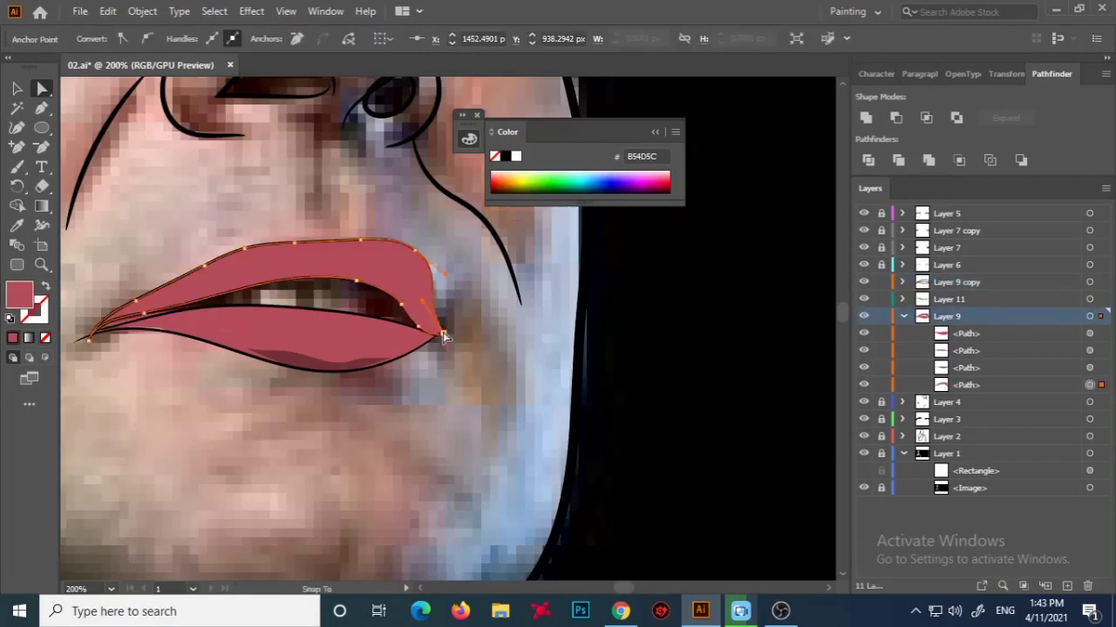
Pull the lower lip's left end out to the mouth corner.
{"action": "left_click", "coordinate": [142, 336]}
{"action": "left_click_drag", "start_coordinate": [181, 336], "coordinate": [90, 335]}
{"action": "left_click", "coordinate": [128, 282]}
{"action": "key", "text": "b"}
{"action": "key", "text": "a"}
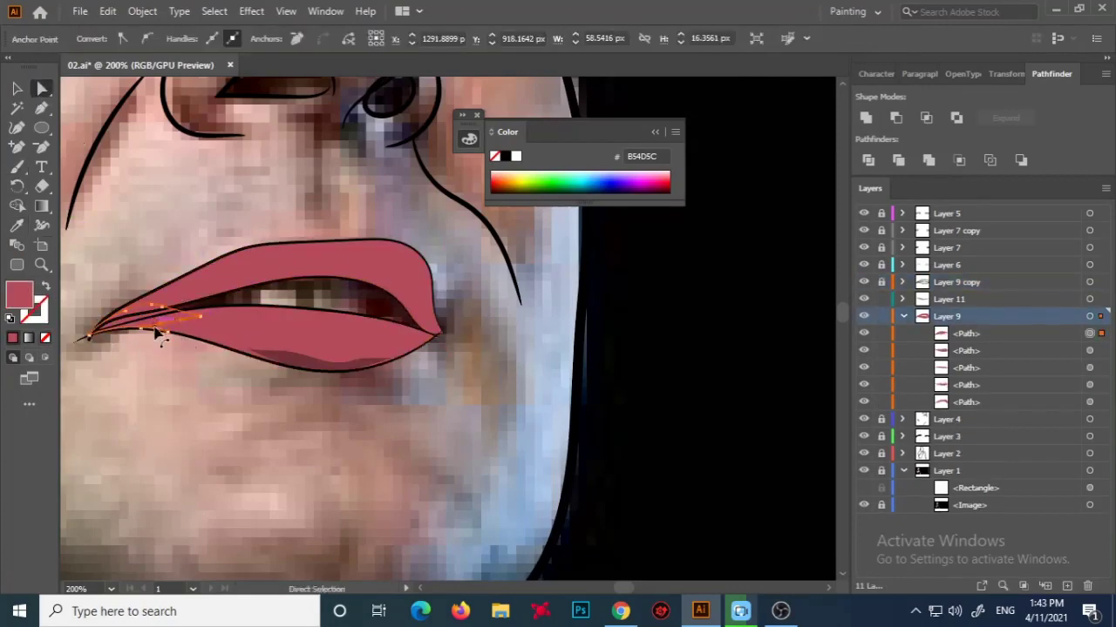
{"action": "left_click", "coordinate": [124, 319]}
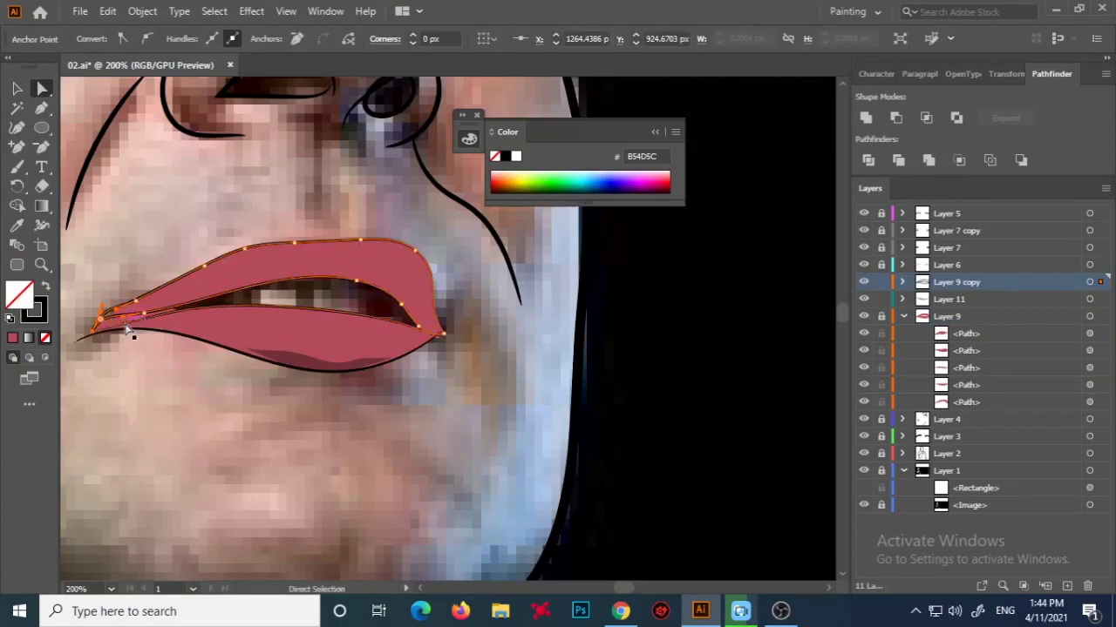
{"action": "scroll", "coordinate": [121, 323], "scroll_direction": "up", "scroll_amount": 3}
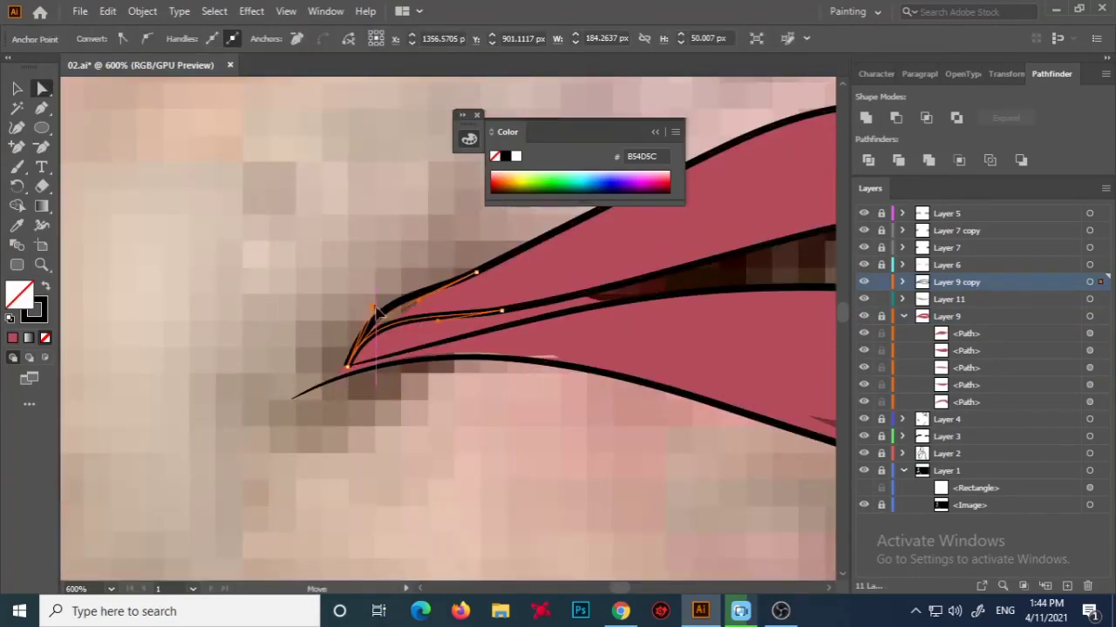
{"action": "left_click_drag", "start_coordinate": [292, 398], "coordinate": [347, 367]}
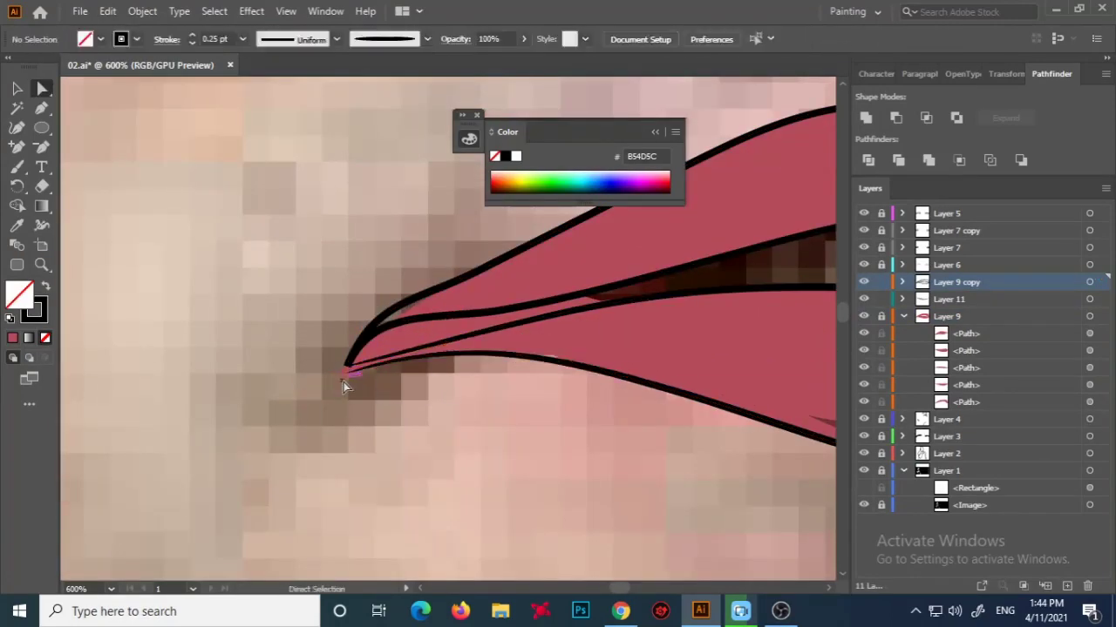
Check the finished lips in full view and save the portrait as 02.ai.
{"action": "key", "text": "ctrl+0"}
{"action": "scroll", "coordinate": [329, 345], "scroll_direction": "up", "scroll_amount": 5}
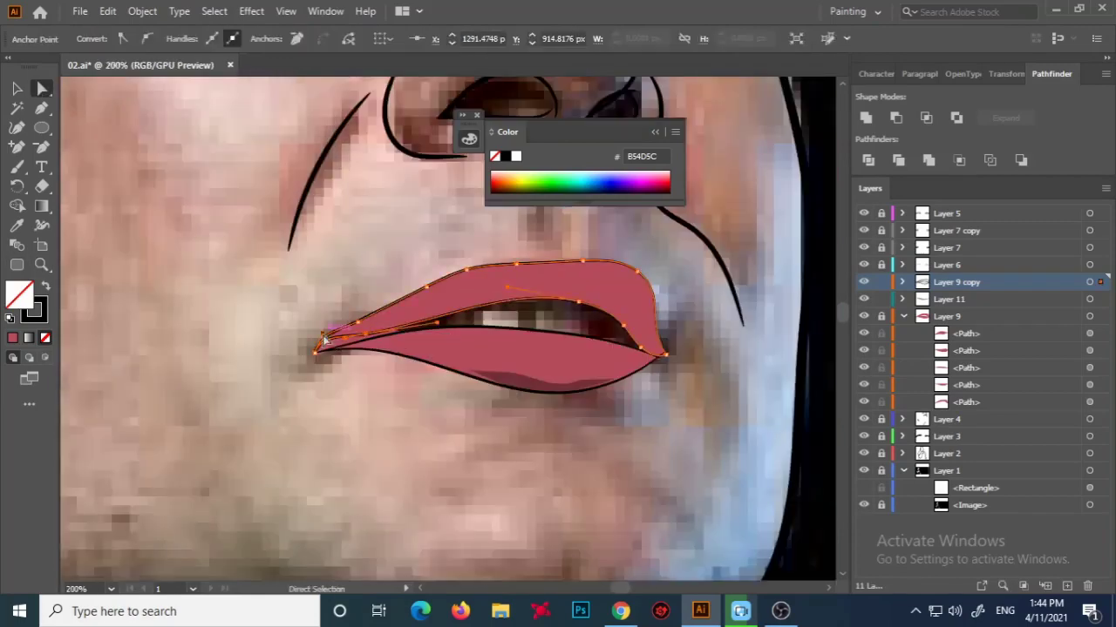
{"action": "left_click", "coordinate": [424, 309]}
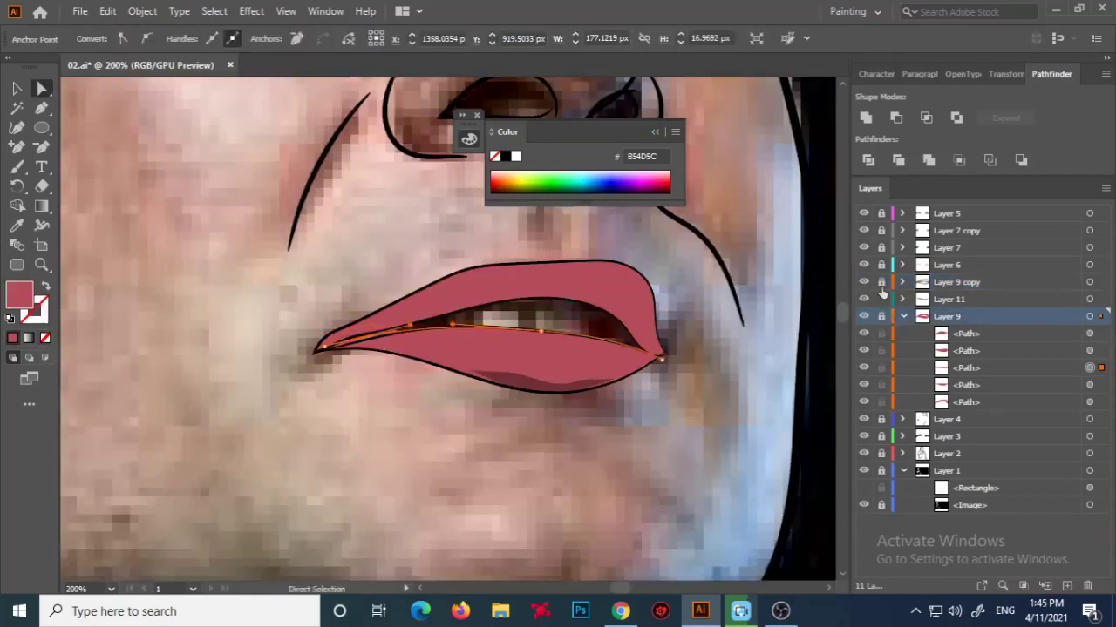
{"action": "left_click", "coordinate": [347, 352]}
{"action": "key", "text": "ctrl+shift+a"}
{"action": "key", "text": "ctrl+0"}
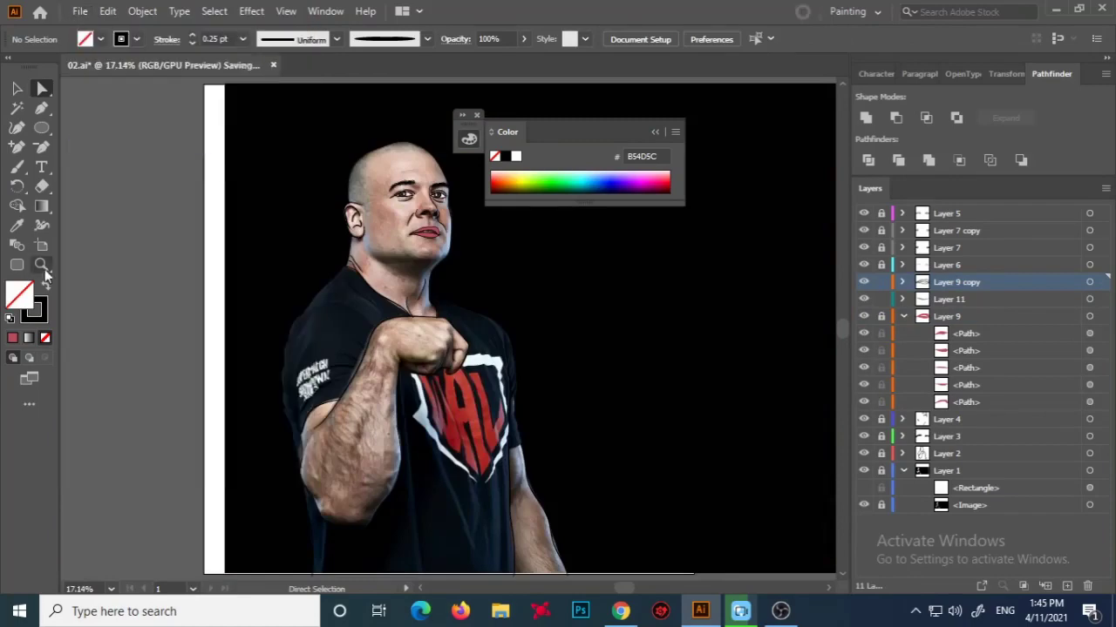
{"action": "left_click", "coordinate": [41, 265]}
{"action": "left_click_drag", "start_coordinate": [556, 224], "coordinate": [446, 331]}
Add a new layer for lip details, swap fill and stroke, and zoom to the mouth.
{"action": "key", "text": "b"}
{"action": "key", "text": "ctrl+l"}
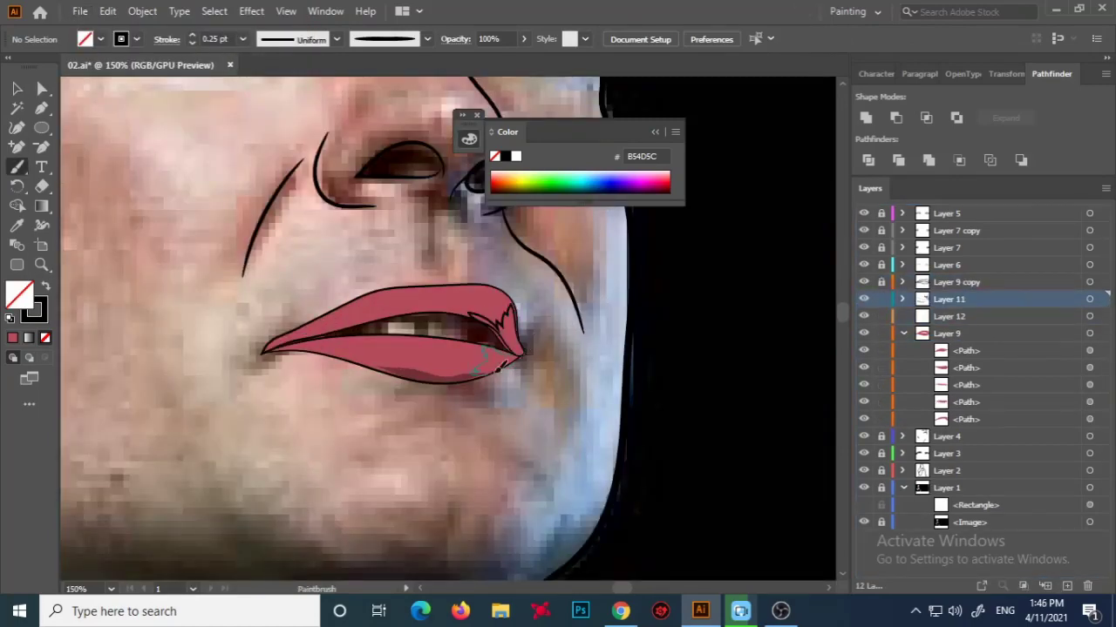
{"action": "key", "text": "shift+x"}
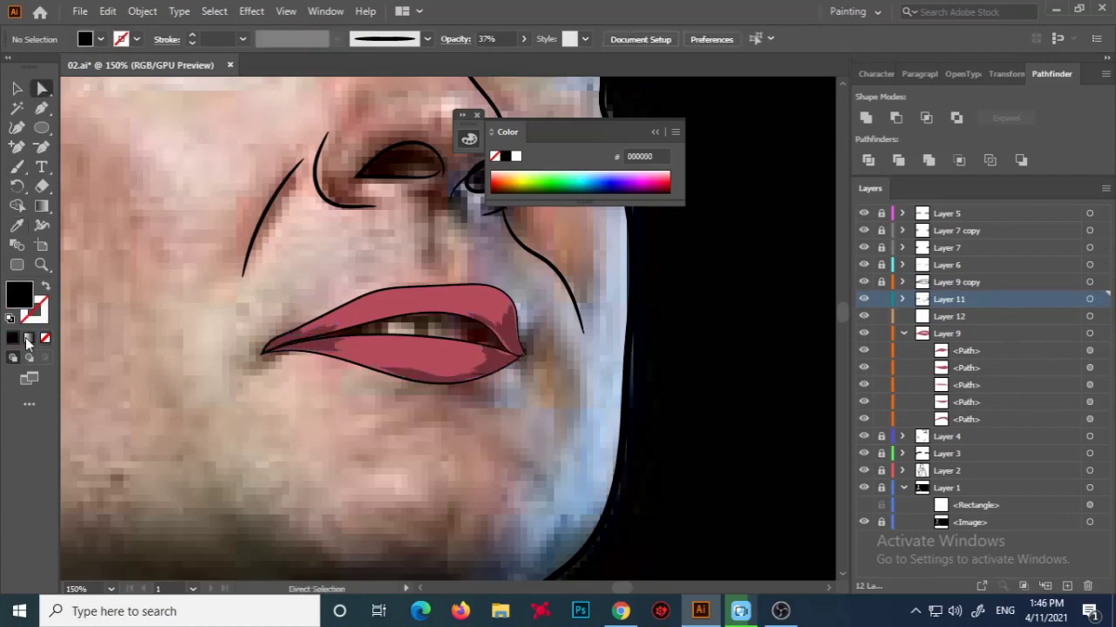
{"action": "key", "text": "ctrl+0"}
{"action": "key", "text": "z"}
{"action": "left_click", "coordinate": [437, 342]}
On another new layer, paste a lip-shape copy and fill it with sampled dark maroon.
{"action": "key", "text": "ctrl+l"}
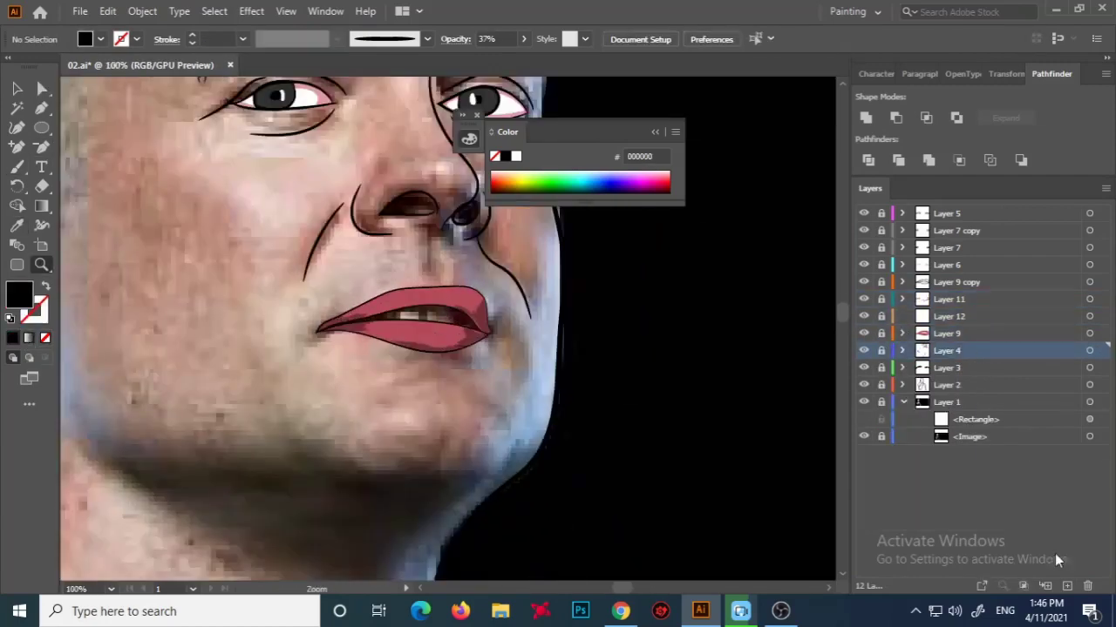
{"action": "key", "text": "ctrl+f"}
{"action": "key", "text": "i"}
{"action": "left_click", "coordinate": [410, 323]}
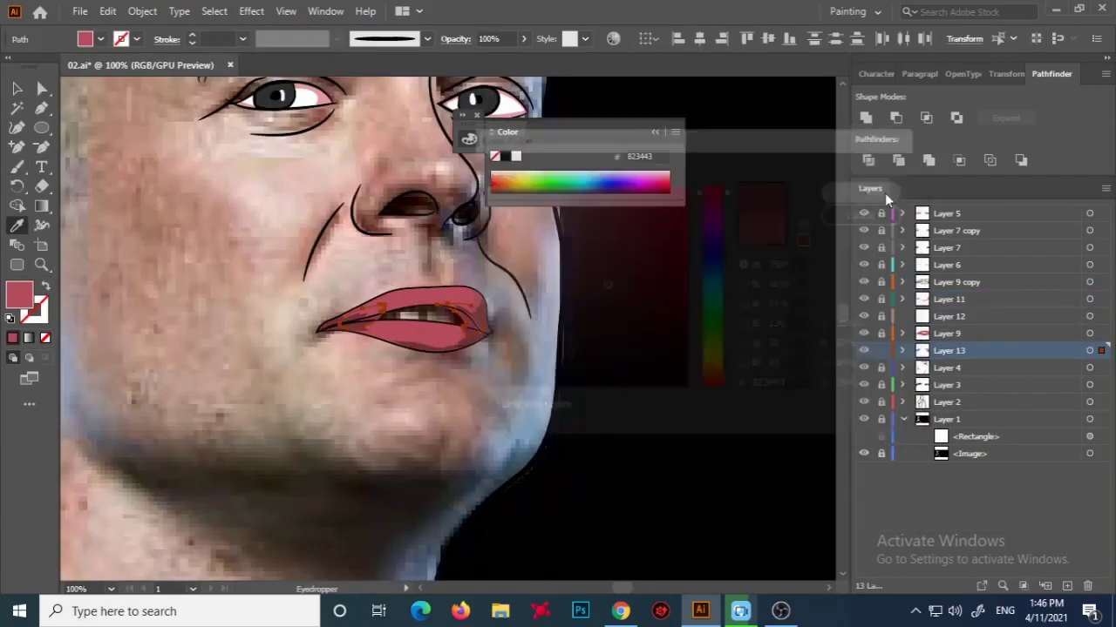
{"action": "key", "text": "ctrl+shift+a"}
{"action": "key", "text": "a"}
On a new layer, brush 0.5 pt dark lines separating the teeth.
{"action": "key", "text": "ctrl+l"}
{"action": "scroll", "coordinate": [87, 244], "scroll_direction": "up", "scroll_amount": 1}
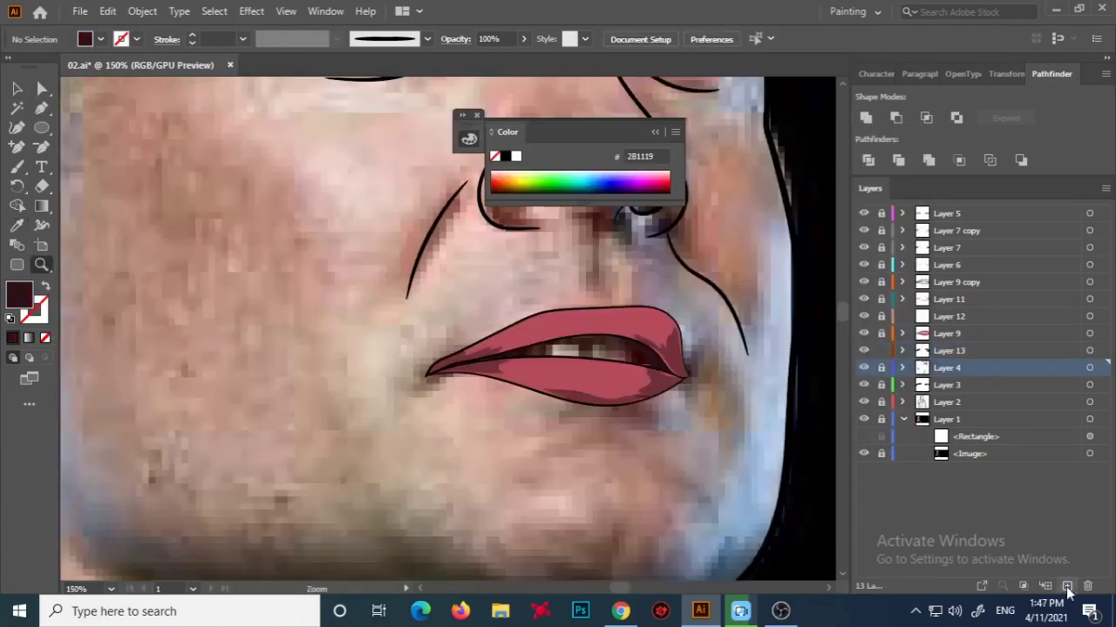
{"action": "key", "text": "b"}
{"action": "left_click_drag", "start_coordinate": [550, 341], "coordinate": [617, 338]}
{"action": "key", "text": "shift+x"}
{"action": "left_click", "coordinate": [243, 40]}
{"action": "left_click", "coordinate": [266, 73]}
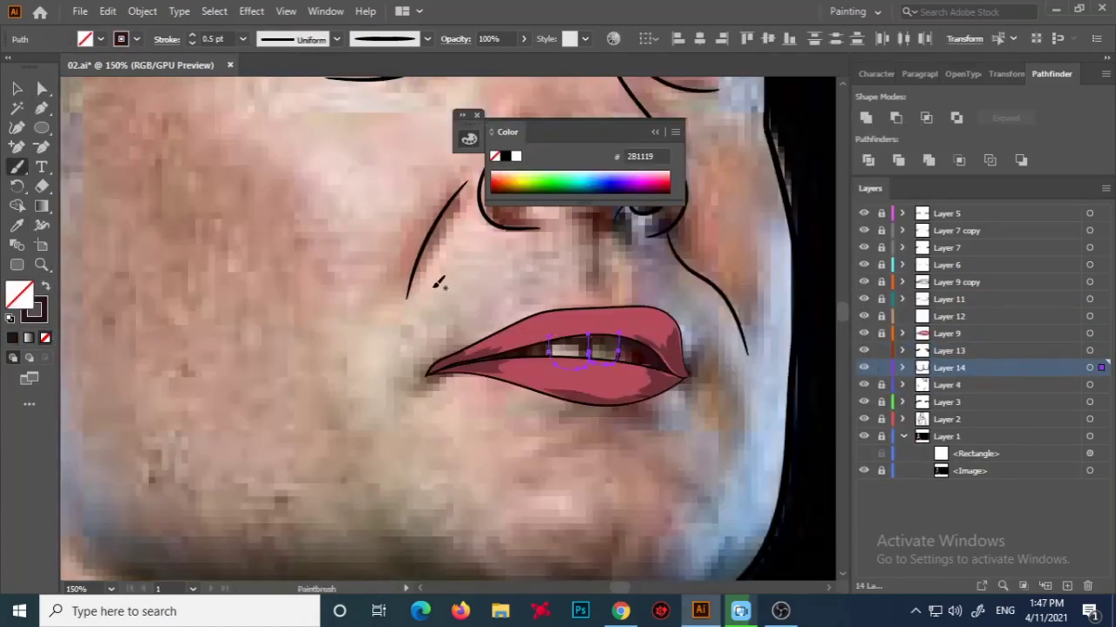
{"action": "key", "text": "ctrl+shift+a"}
On another new layer, outline the teeth area and fill it white with the Eyedropper.
{"action": "left_click", "coordinate": [1010, 384]}
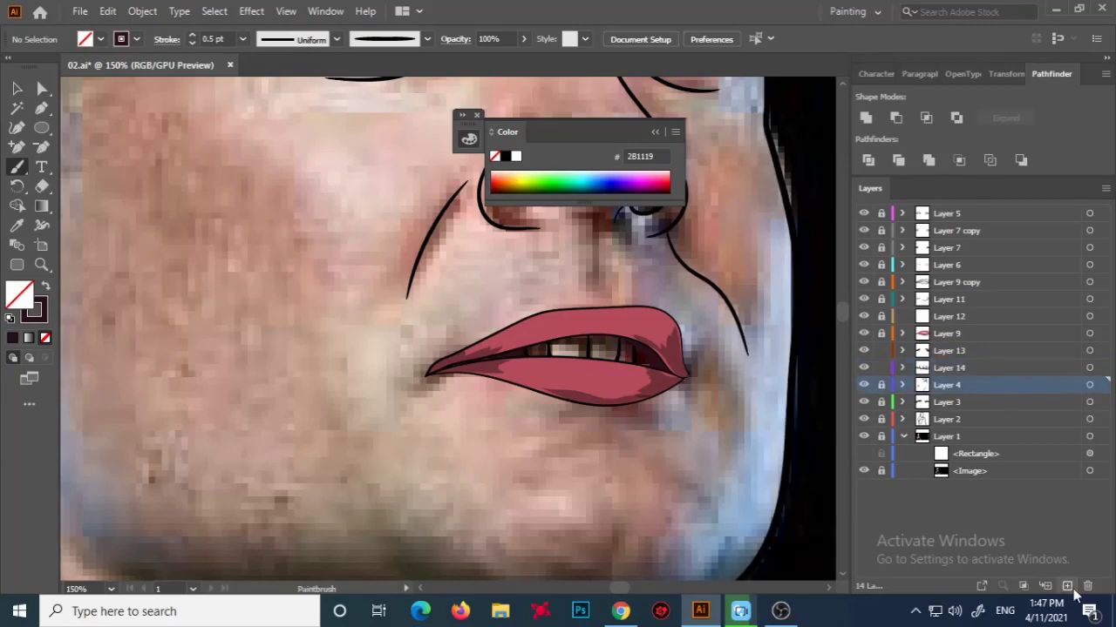
{"action": "left_click", "coordinate": [1069, 586]}
{"action": "left_click_drag", "start_coordinate": [470, 353], "coordinate": [505, 362]}
{"action": "key", "text": "i"}
{"action": "left_click", "coordinate": [566, 348]}
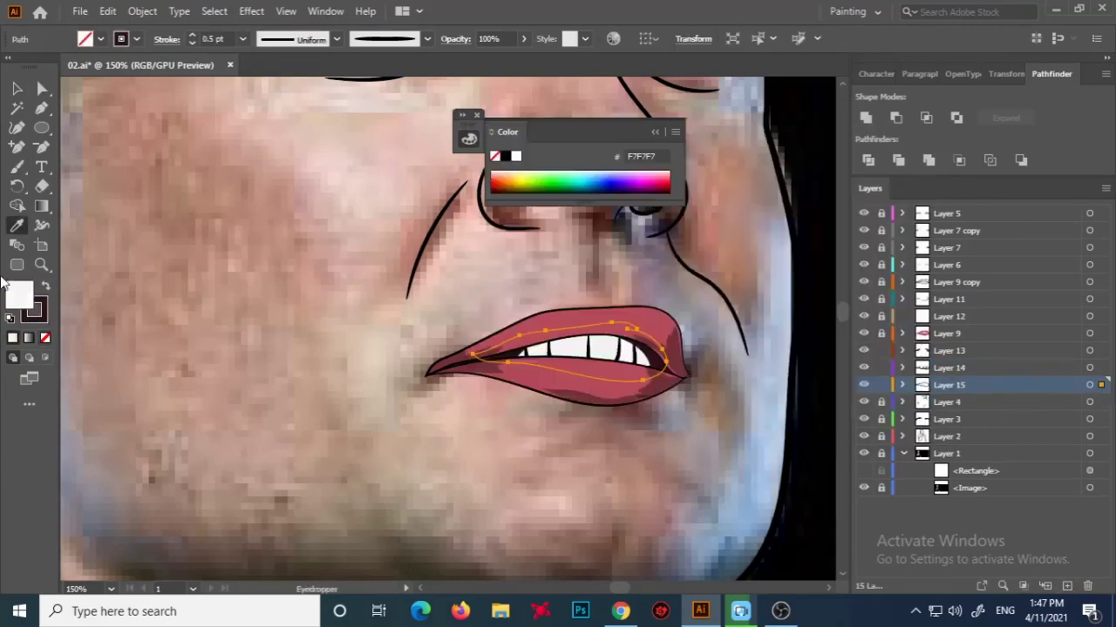
{"action": "key", "text": "ctrl+shift+a"}
Select the teeth dividing lines on Layer 14 and add a new empty layer.
{"action": "key", "text": "ctrl+0"}
{"action": "key", "text": "ctrl+1"}
{"action": "left_click", "coordinate": [1017, 369]}
{"action": "key", "text": "v"}
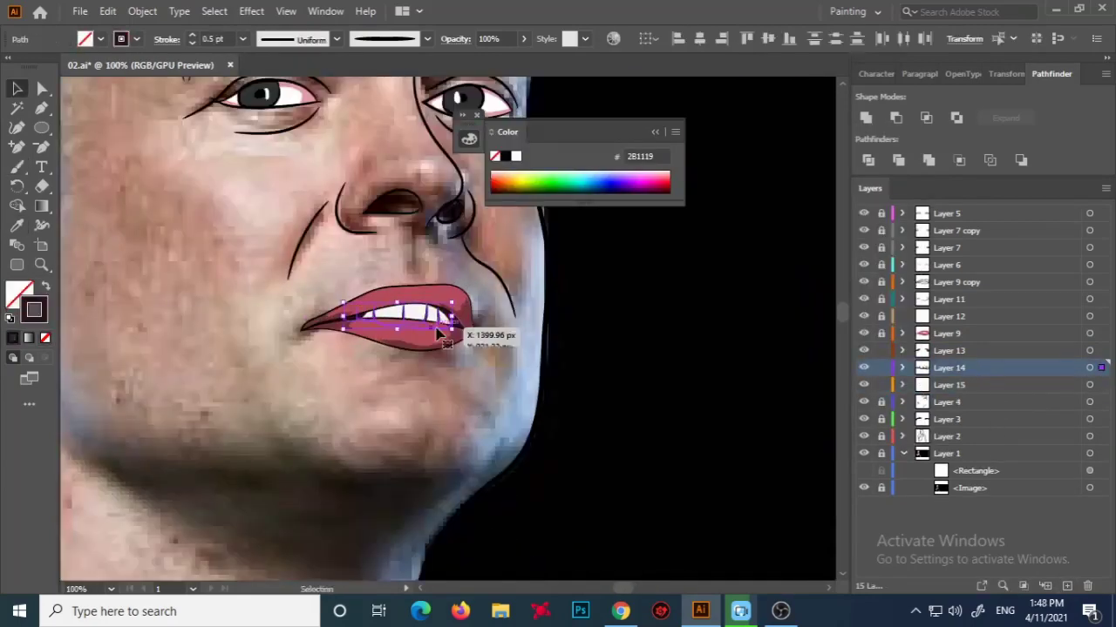
{"action": "left_click", "coordinate": [1000, 356]}
{"action": "key", "text": "ctrl+l"}
{"action": "left_click", "coordinate": [16, 170]}
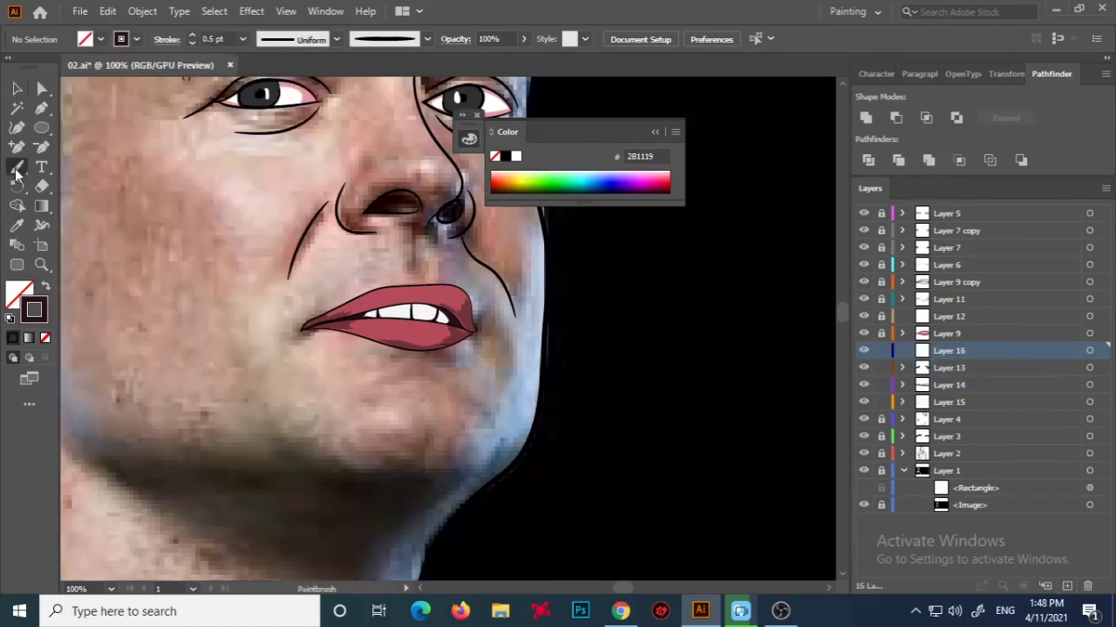
Save the file as 03.ai and add a new layer, magnifying the top of the head.
{"action": "left_click", "coordinate": [866, 189]}
{"action": "key", "text": "ctrl+0"}
{"action": "key", "text": "ctrl+shift+s"}
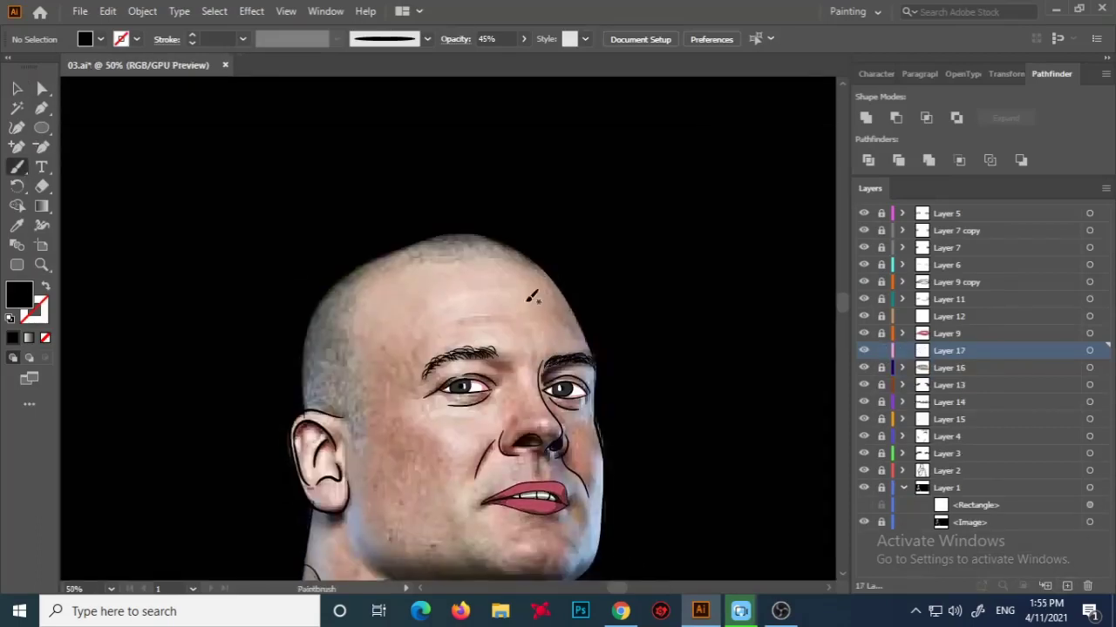
{"action": "key", "text": "a"}
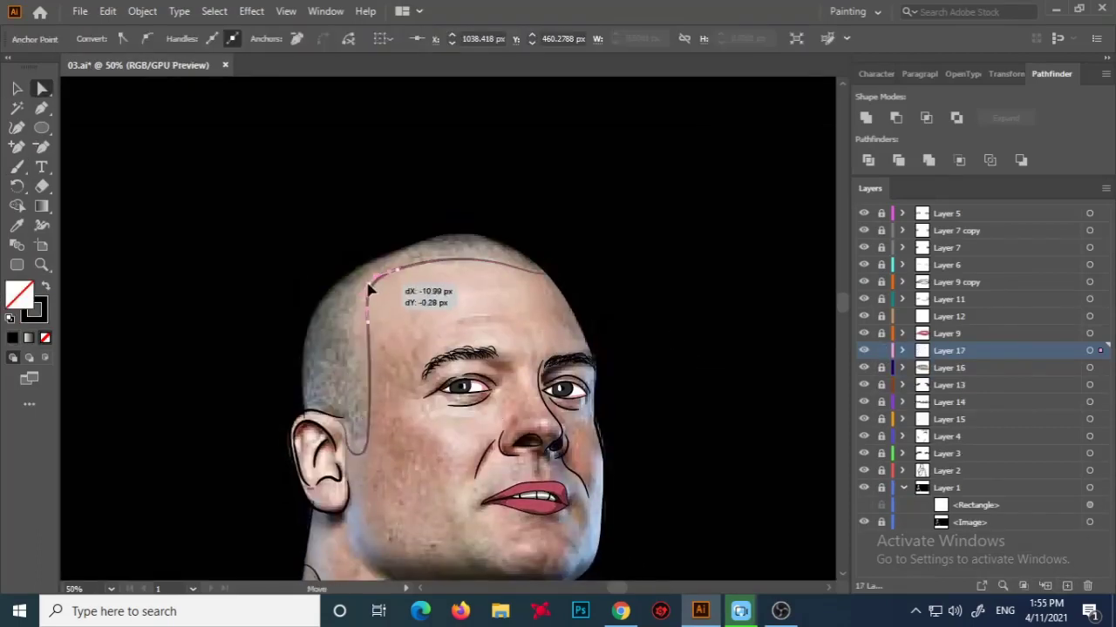
{"action": "key", "text": "ctrl+l"}
{"action": "left_click", "coordinate": [41, 264]}
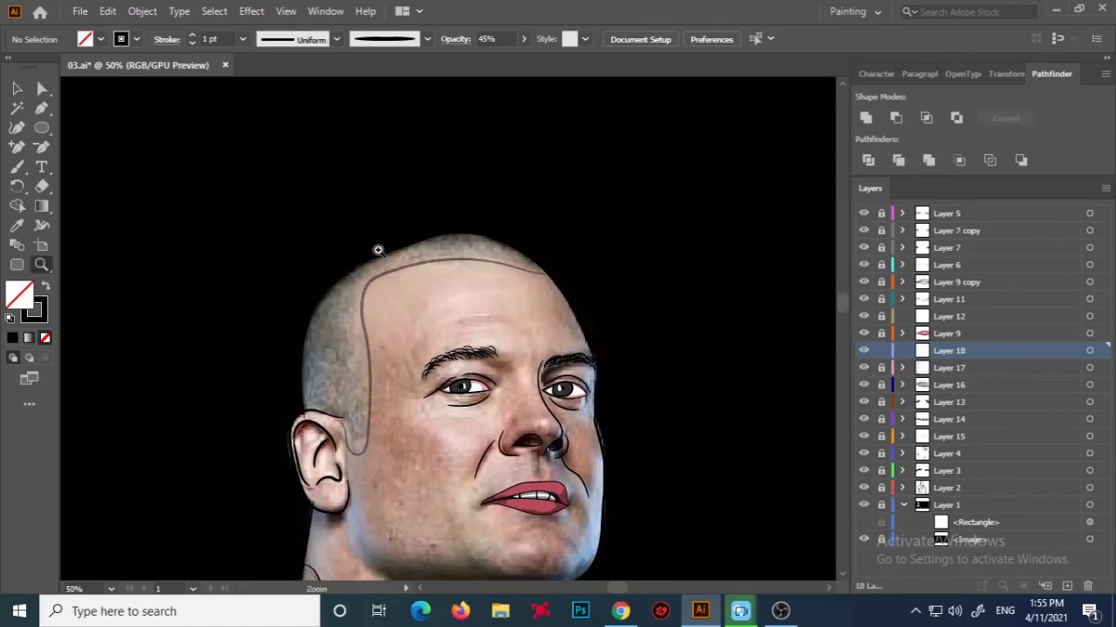
{"action": "key", "text": "ctrl+equal"}
{"action": "left_click_drag", "start_coordinate": [270, 368], "coordinate": [668, 319]}
Hide the black backdrop on Layer 17 and brush the grey hairline on a new layer.
{"action": "left_click", "coordinate": [46, 286]}
{"action": "key", "text": "v"}
{"action": "left_click", "coordinate": [869, 370]}
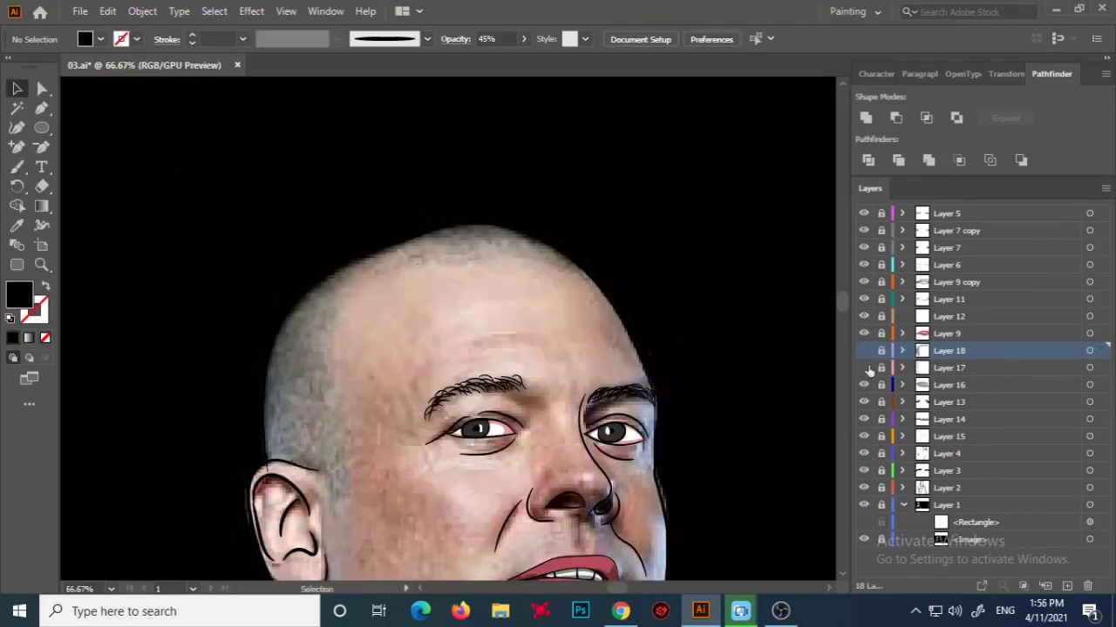
{"action": "left_click", "coordinate": [868, 369]}
{"action": "key", "text": "ctrl+l"}
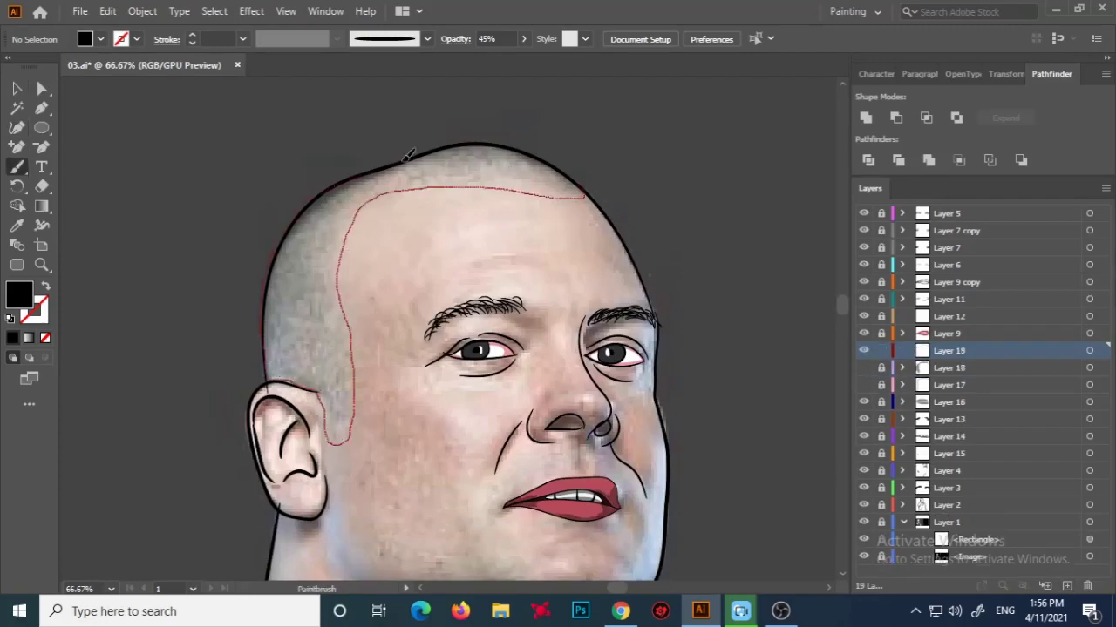
{"action": "key", "text": "a"}
Add fresh layers and undo a stray brush stroke near the eye.
{"action": "left_click", "coordinate": [192, 252]}
{"action": "key", "text": "ctrl+l"}
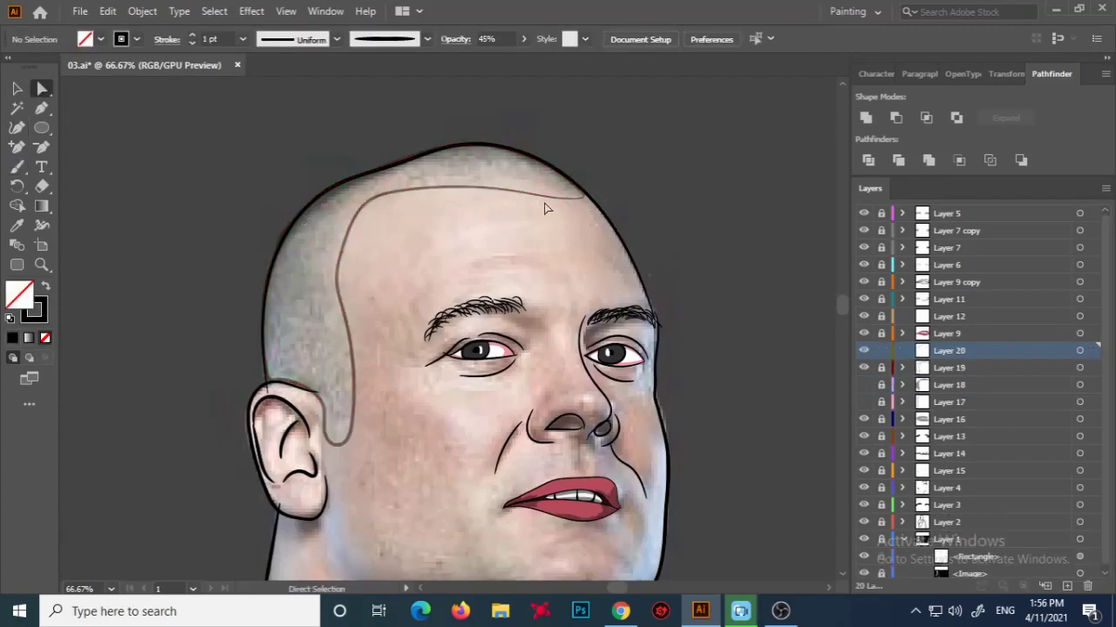
{"action": "scroll", "coordinate": [544, 207], "scroll_direction": "down", "scroll_amount": 3}
{"action": "key", "text": "b"}
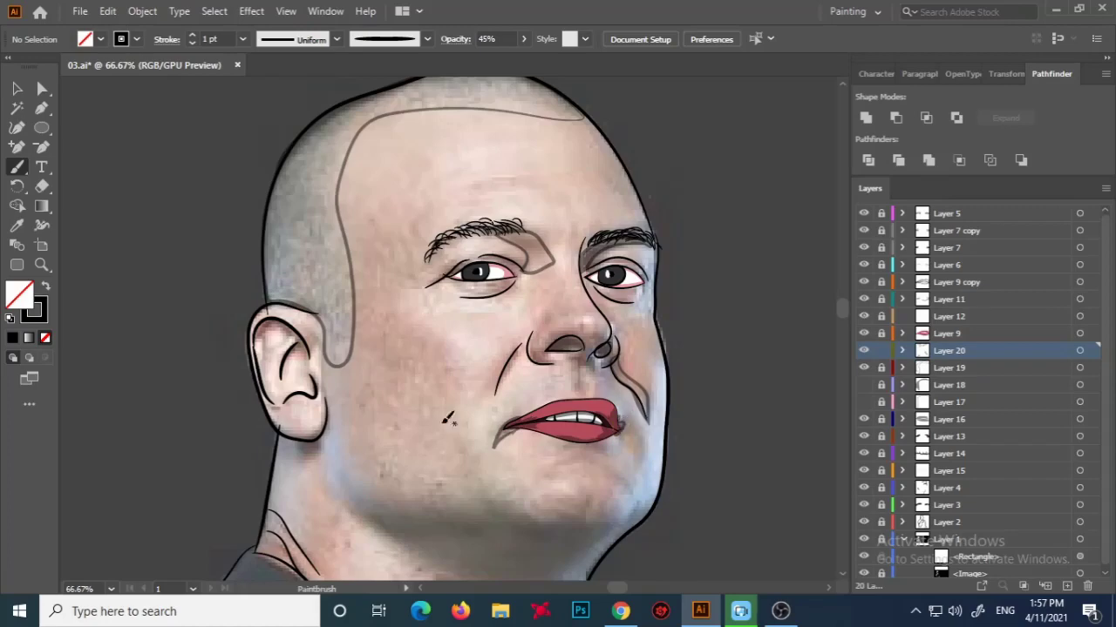
{"action": "key", "text": "ctrl+z"}
{"action": "key", "text": "ctrl+l"}
{"action": "scroll", "coordinate": [436, 305], "scroll_direction": "down", "scroll_amount": 3}
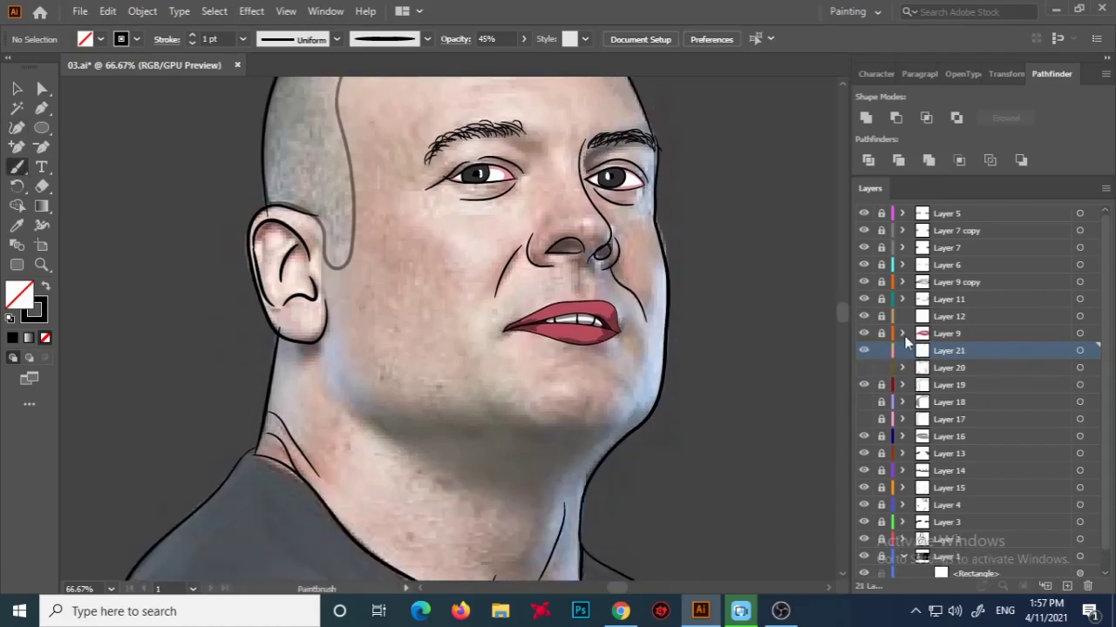
Set the stroke weight to 0.75 pt and brush the jawline under the chin.
{"action": "left_click", "coordinate": [243, 39]}
{"action": "left_click", "coordinate": [262, 98]}
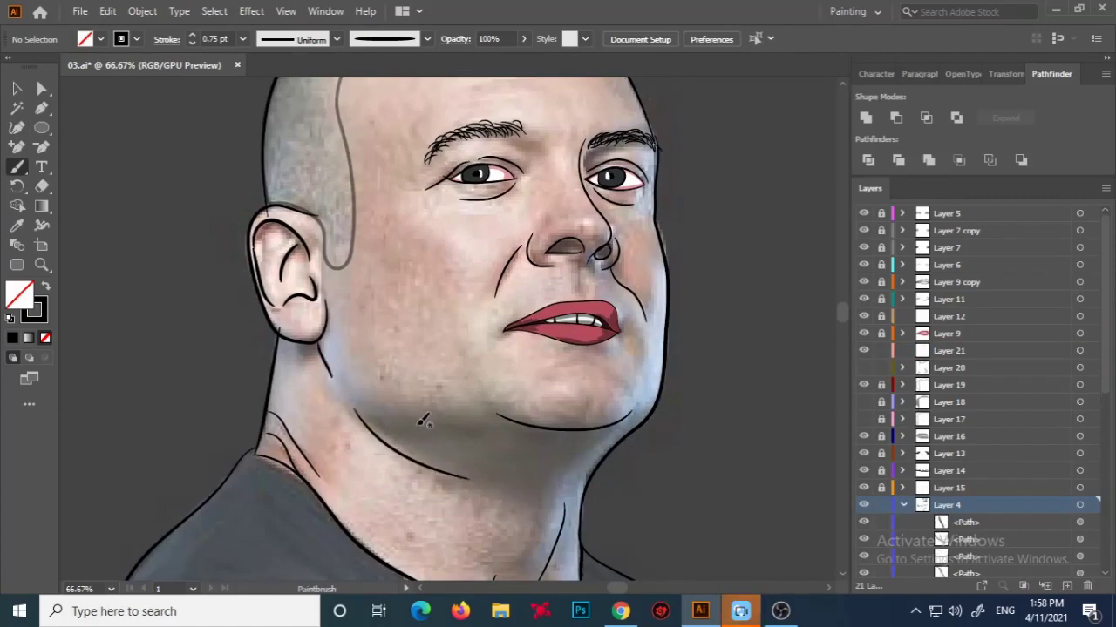
{"action": "scroll", "coordinate": [745, 435], "scroll_direction": "up", "scroll_amount": 1}
{"action": "left_click", "coordinate": [1067, 585]}
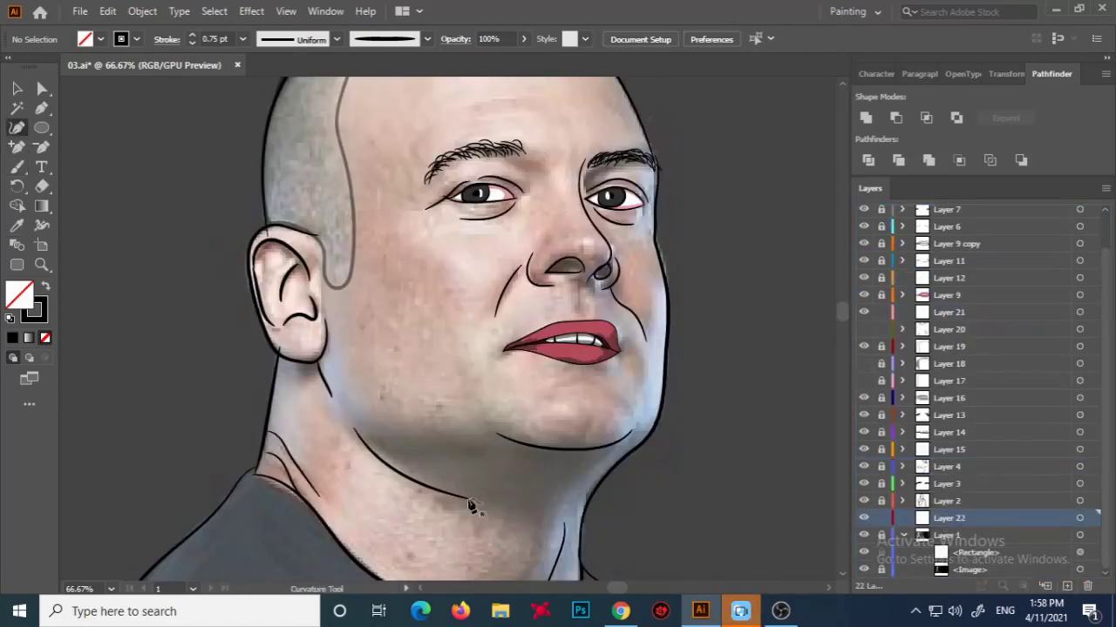
{"action": "scroll", "coordinate": [610, 392], "scroll_direction": "down", "scroll_amount": 5}
Reorder Layer 4 and place the first Curvature point of the head outline.
{"action": "left_click_drag", "start_coordinate": [950, 467], "coordinate": [949, 510]}
{"action": "left_click", "coordinate": [949, 517]}
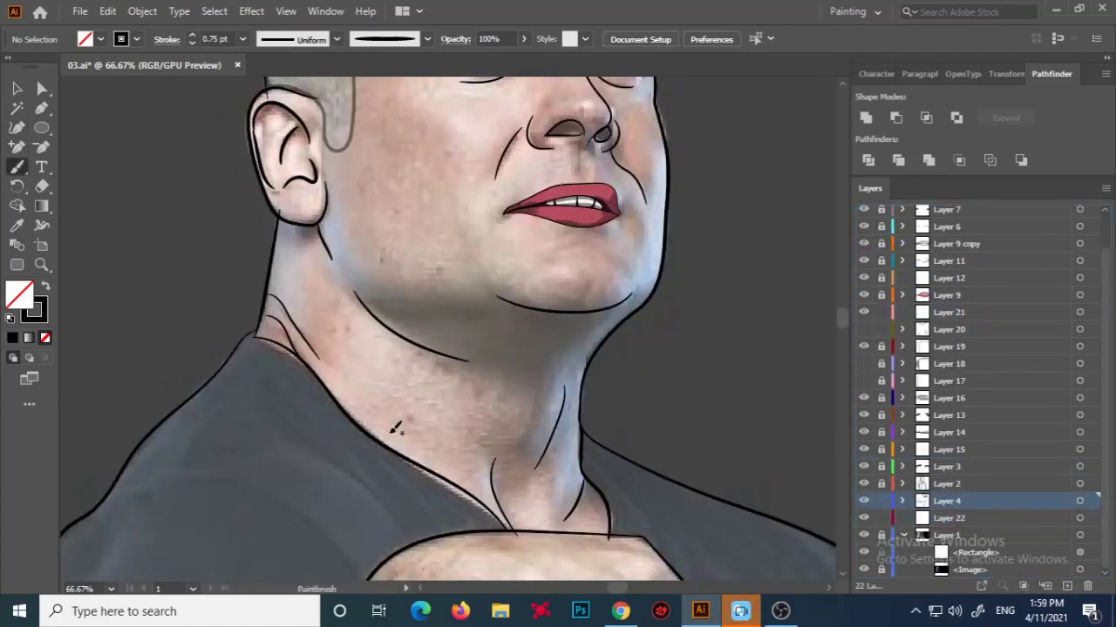
{"action": "scroll", "coordinate": [540, 527], "scroll_direction": "down", "scroll_amount": 2}
{"action": "key", "text": "shift+grave"}
{"action": "left_click", "coordinate": [609, 477]}
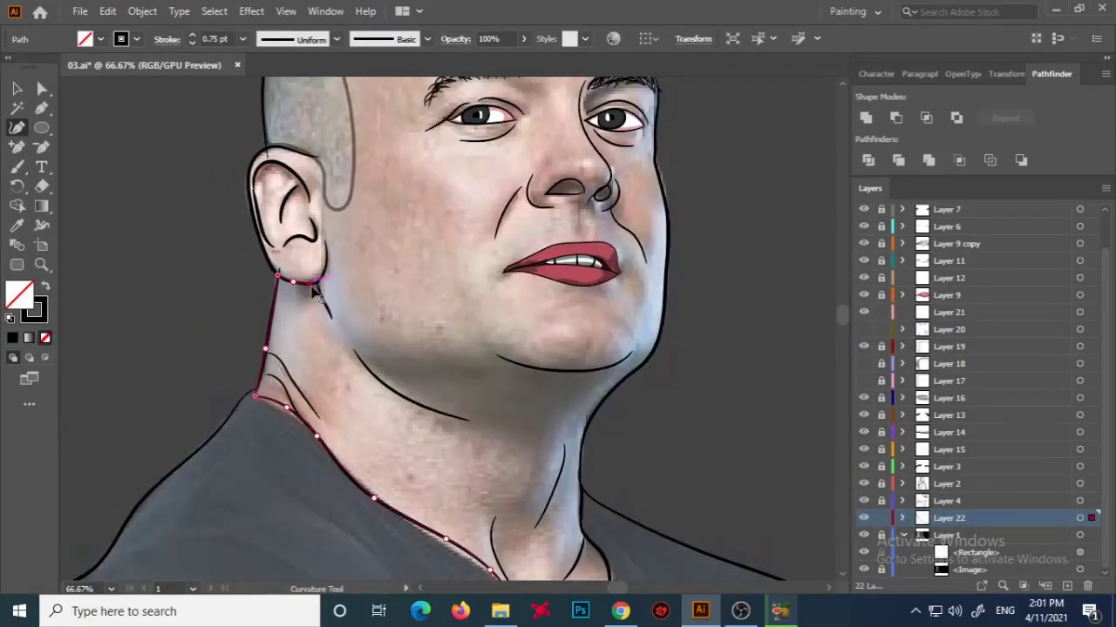
Trace the head outline with Curvature points down the right cheek and neck.
{"action": "scroll", "coordinate": [270, 154], "scroll_direction": "up", "scroll_amount": 5}
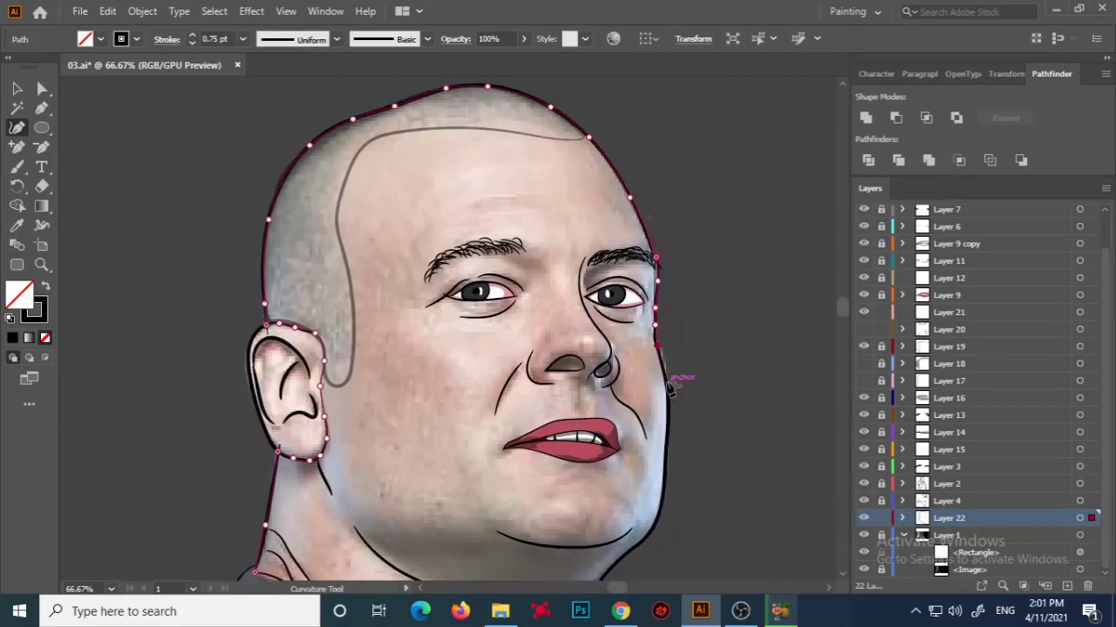
{"action": "left_click", "coordinate": [671, 388]}
{"action": "scroll", "coordinate": [662, 436], "scroll_direction": "down", "scroll_amount": 1}
{"action": "scroll", "coordinate": [596, 541], "scroll_direction": "down", "scroll_amount": 3}
{"action": "left_click", "coordinate": [581, 479]}
Fill the head shape with sampled pale skin pink, hide the photo texture, and select the reference photo.
{"action": "key", "text": "i"}
{"action": "left_click", "coordinate": [470, 166]}
{"action": "left_click", "coordinate": [864, 518]}
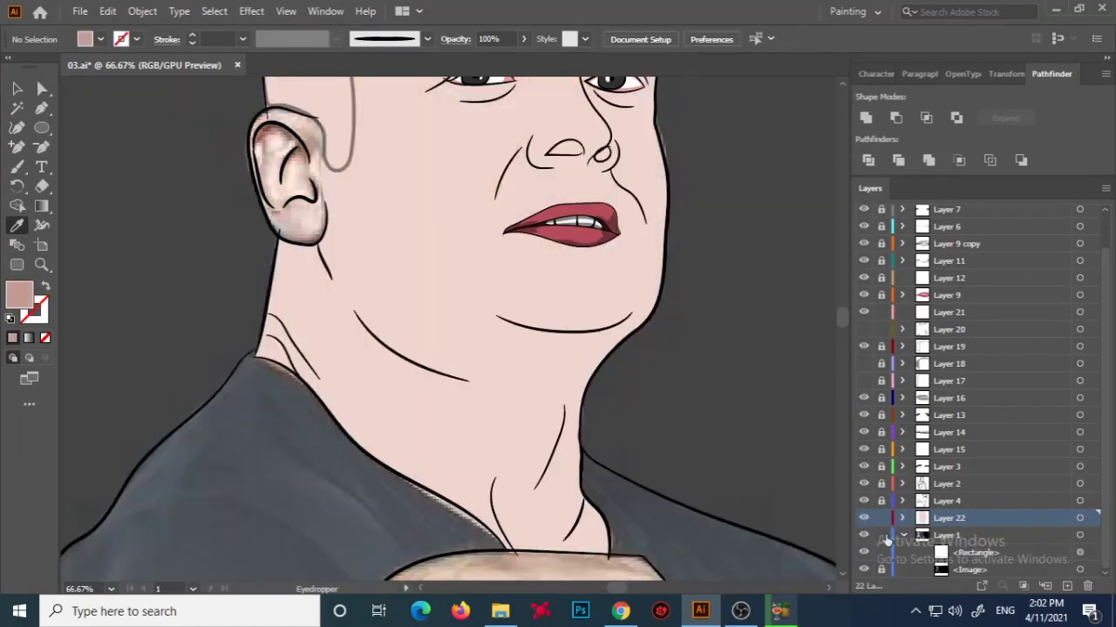
{"action": "key", "text": "z"}
{"action": "left_click", "coordinate": [667, 448], "text": "alt"}
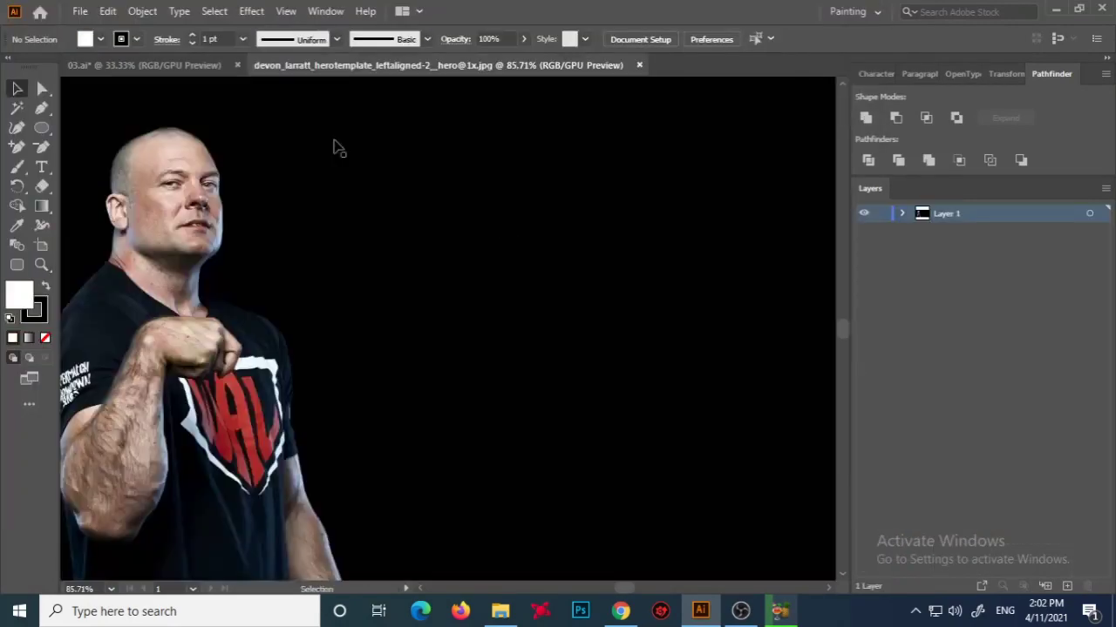
{"action": "left_click", "coordinate": [41, 127]}
{"action": "left_click_drag", "start_coordinate": [430, 262], "coordinate": [357, 379]}
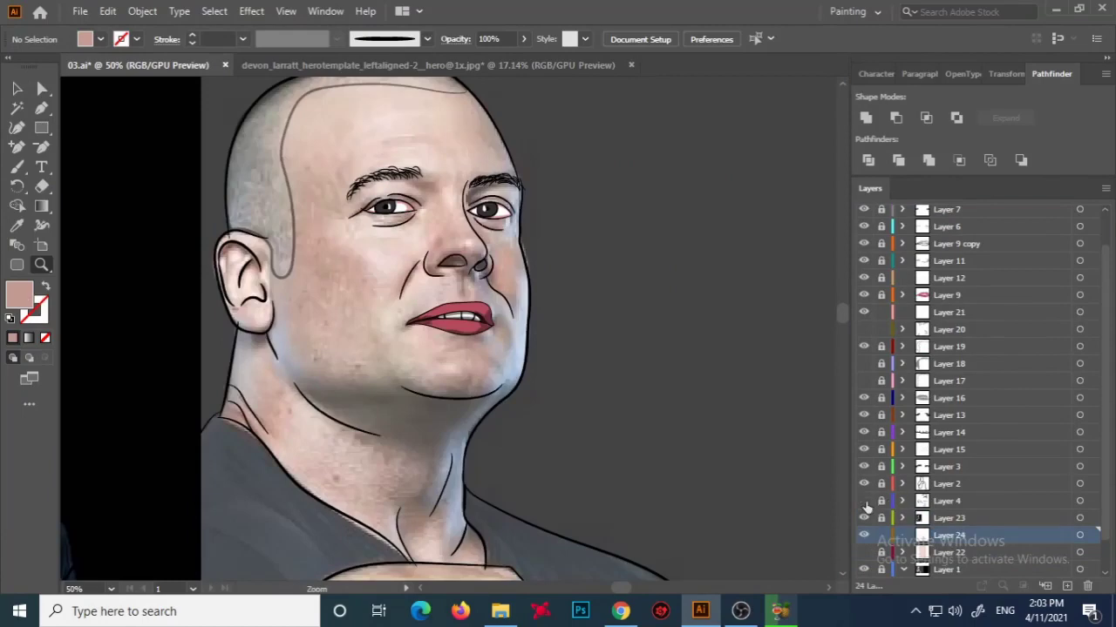
Check the Layer 20 shape's fill colour, then zoom out to show photo and cartoon.
{"action": "scroll", "coordinate": [948, 523], "scroll_direction": "up", "scroll_amount": 2}
{"action": "left_click", "coordinate": [948, 367]}
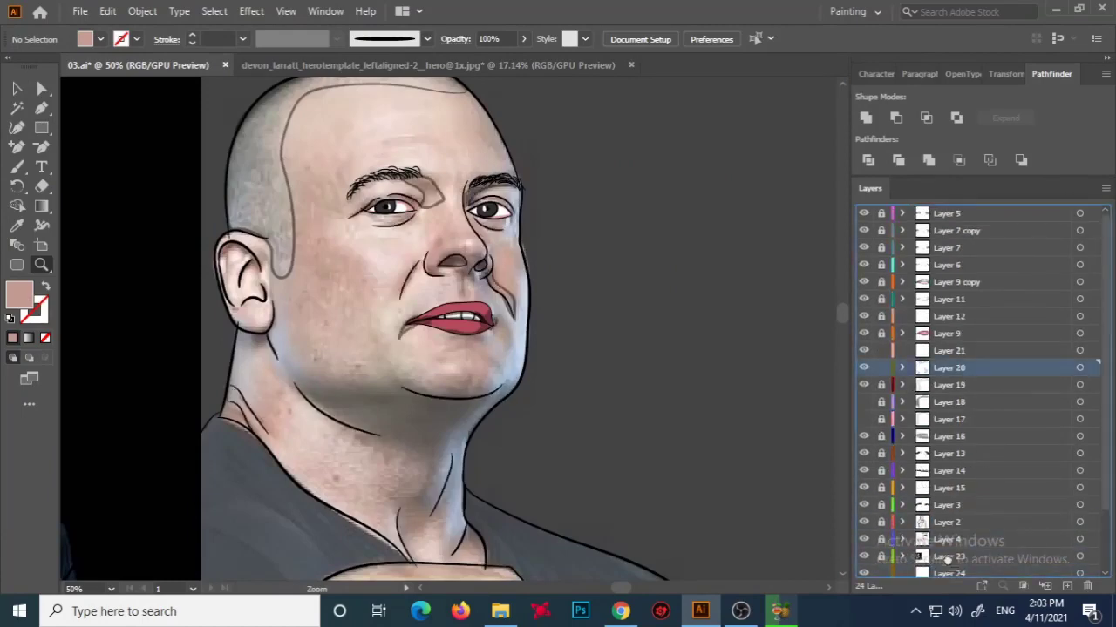
{"action": "double_click", "coordinate": [19, 295]}
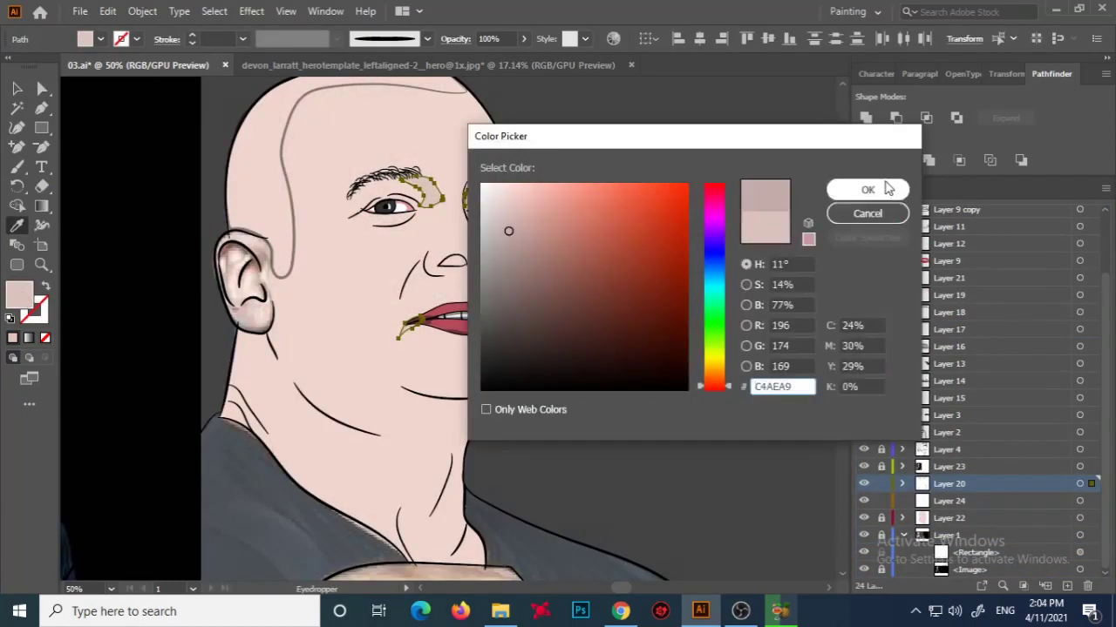
{"action": "left_click", "coordinate": [886, 189]}
{"action": "key", "text": "ctrl+0"}
Eyedropper skin tones from the photo's face and forehead onto the Layer 22 face shape.
{"action": "left_click", "coordinate": [401, 200]}
{"action": "key", "text": "i"}
{"action": "left_click", "coordinate": [236, 179]}
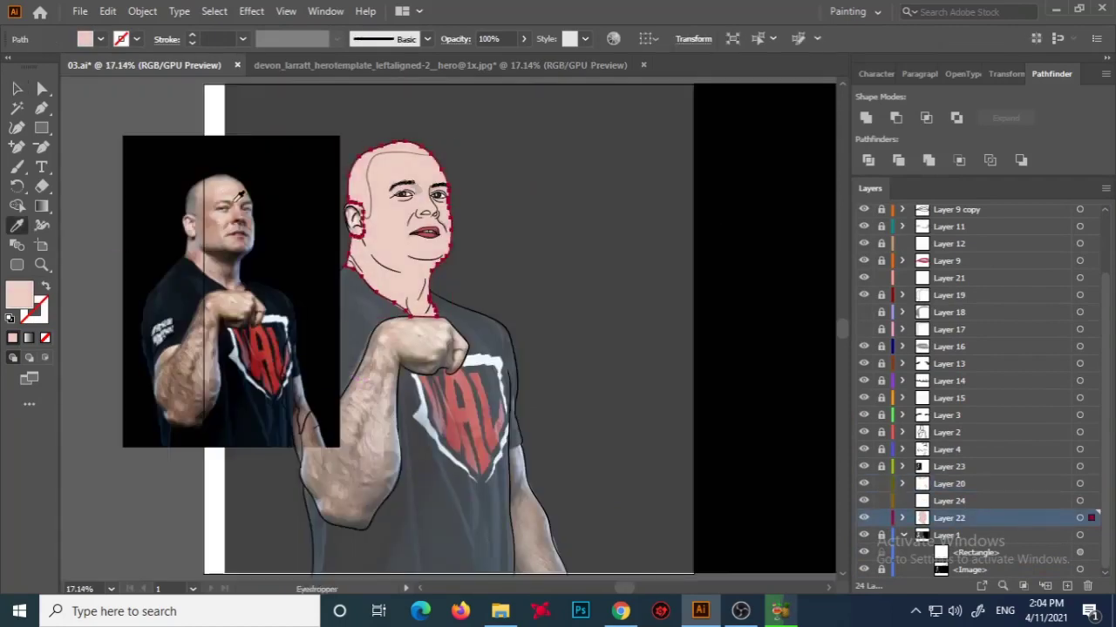
{"action": "left_click", "coordinate": [183, 224]}
{"action": "key", "text": "i"}
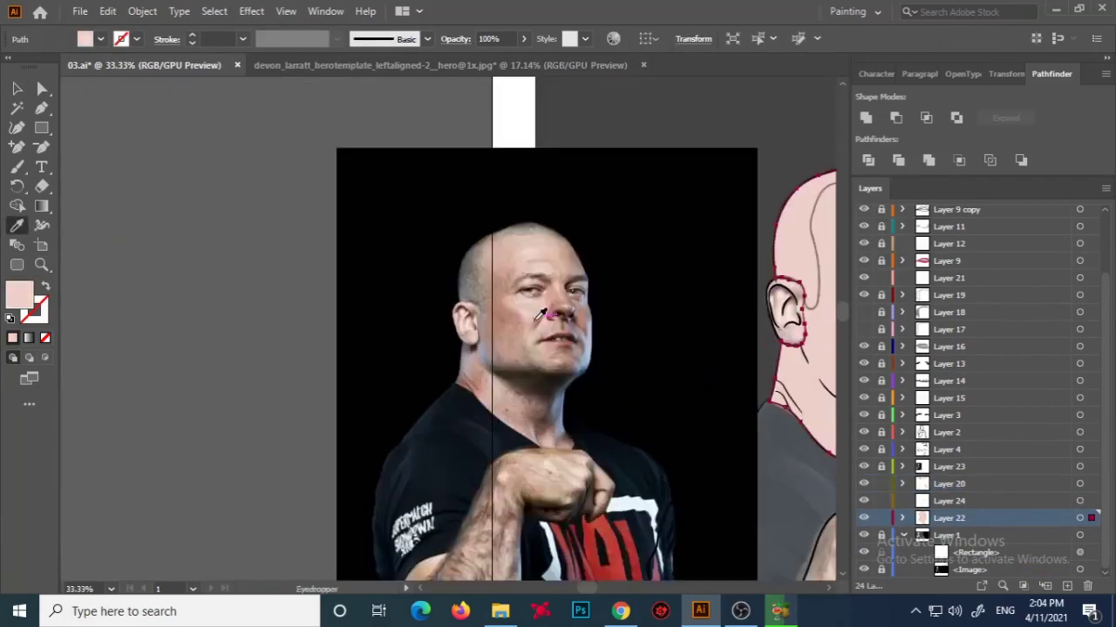
{"action": "scroll", "coordinate": [318, 299], "scroll_direction": "right", "scroll_amount": 3}
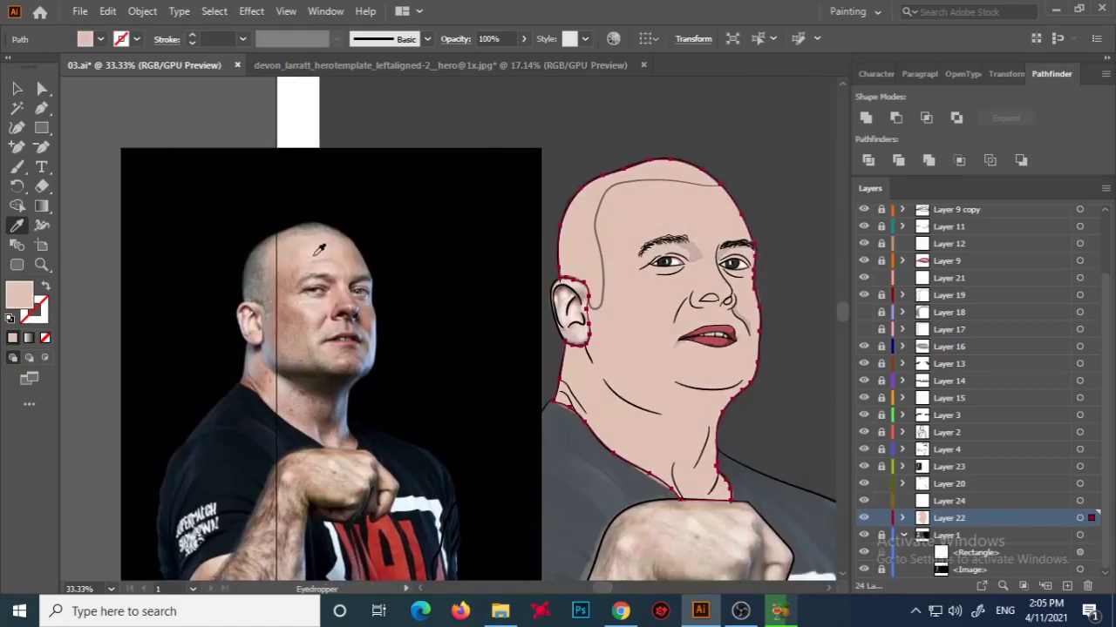
{"action": "left_click", "coordinate": [324, 248]}
Give the Layer 20 shading shape its new fill colour and zoom in on the cartoon face.
{"action": "key", "text": "v"}
{"action": "left_click", "coordinate": [948, 484]}
{"action": "double_click", "coordinate": [19, 294]}
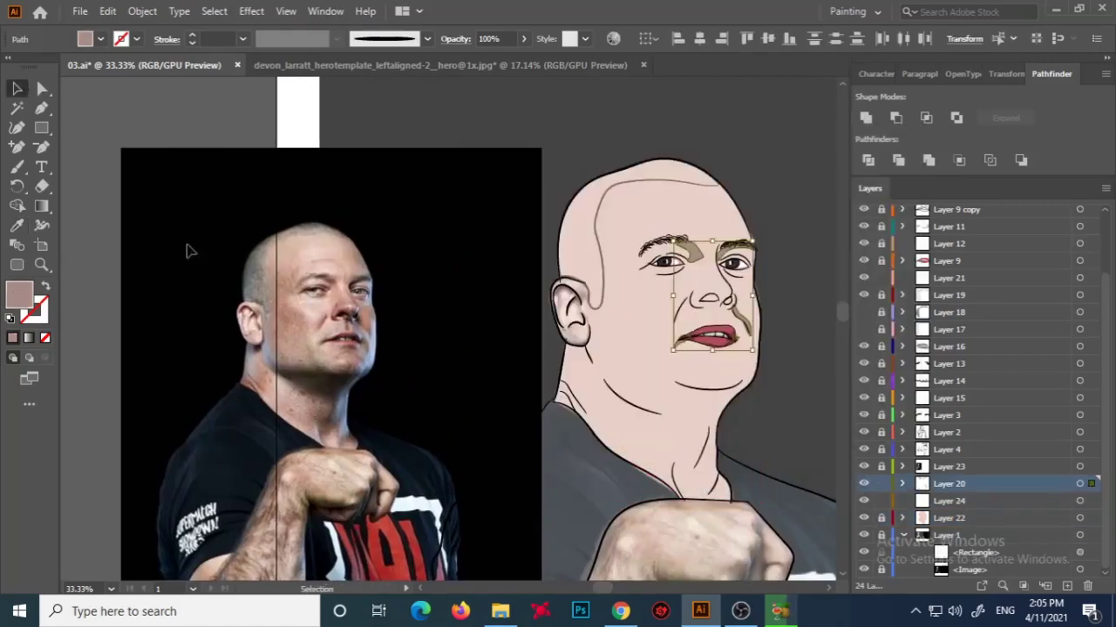
{"action": "key", "text": "z"}
{"action": "left_click", "coordinate": [408, 340]}
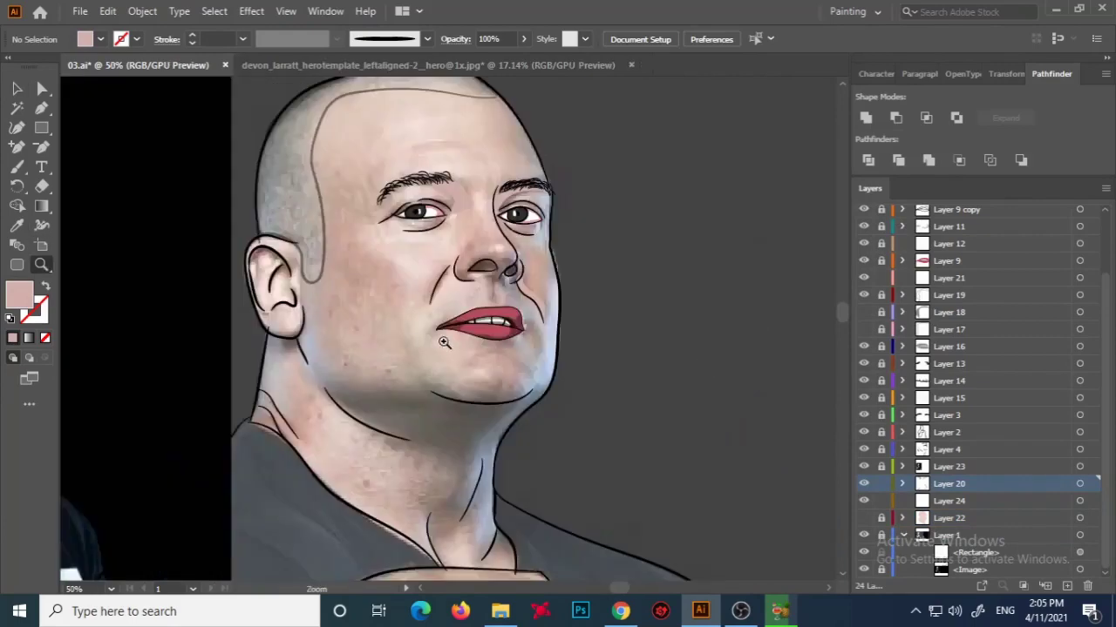
{"action": "left_click", "coordinate": [407, 340]}
{"action": "key", "text": "b"}
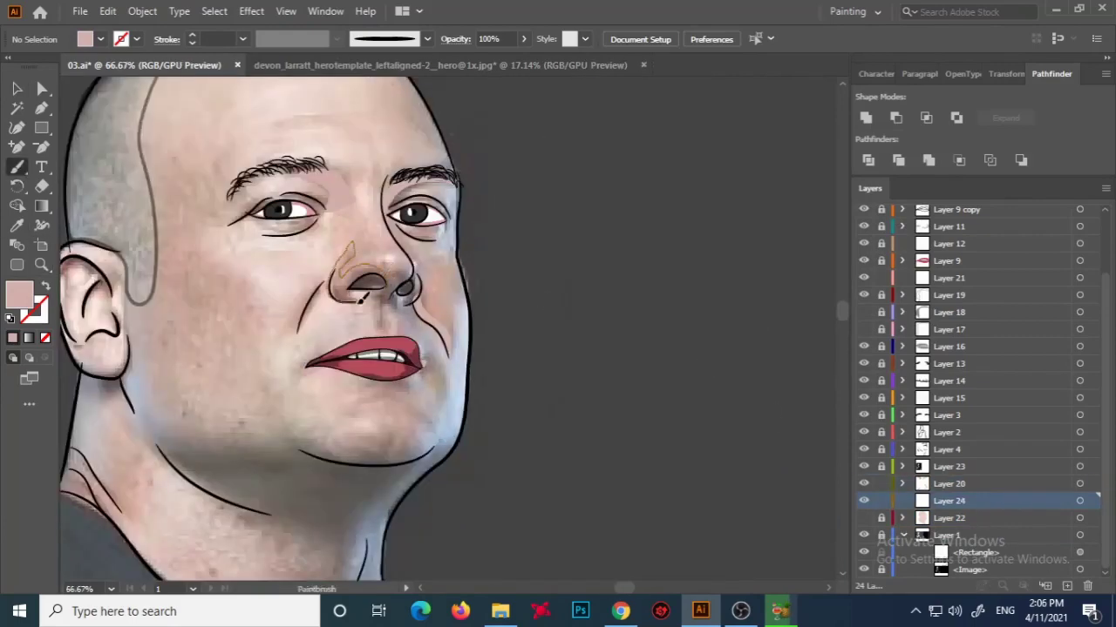
Paintbrush shading strokes across the brow and forehead and along the right eyebrow.
{"action": "key", "text": "shift+x"}
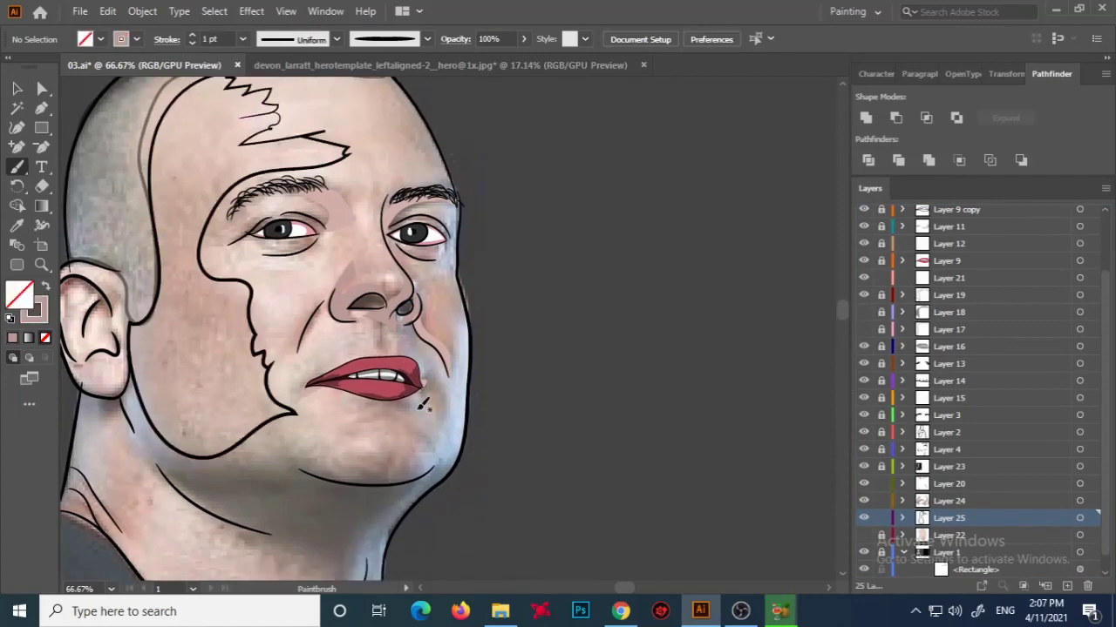
{"action": "left_click_drag", "start_coordinate": [456, 208], "coordinate": [454, 209]}
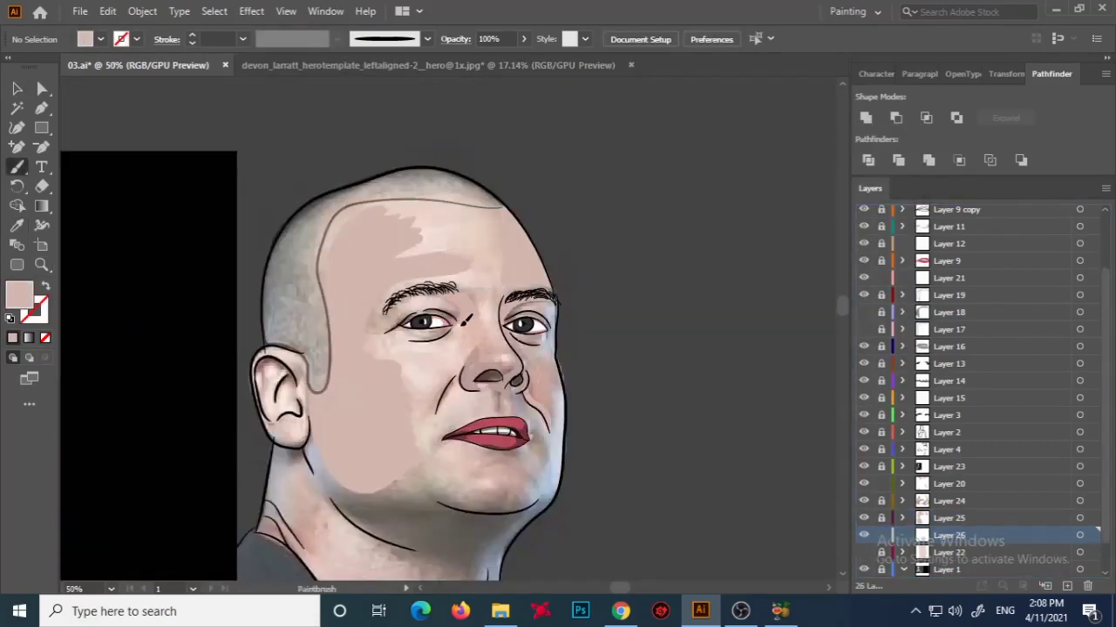
{"action": "key", "text": "shift+x"}
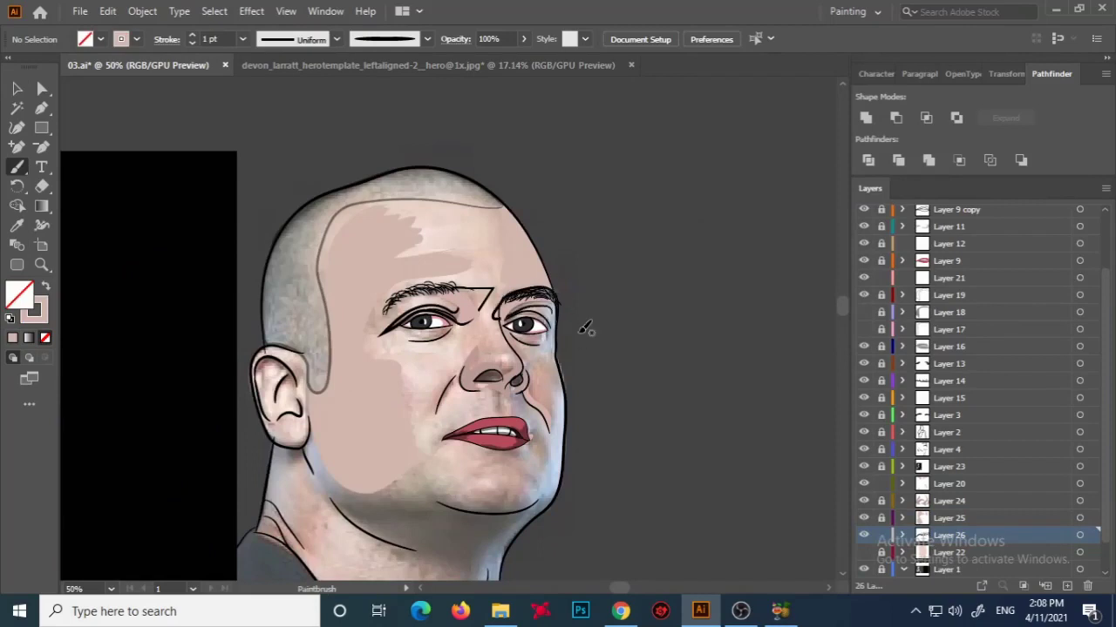
{"action": "mouse_move", "coordinate": [510, 295]}
{"action": "left_mouse_down"}
{"action": "mouse_move", "coordinate": [554, 301]}
{"action": "mouse_move", "coordinate": [503, 307]}
{"action": "left_mouse_up"}
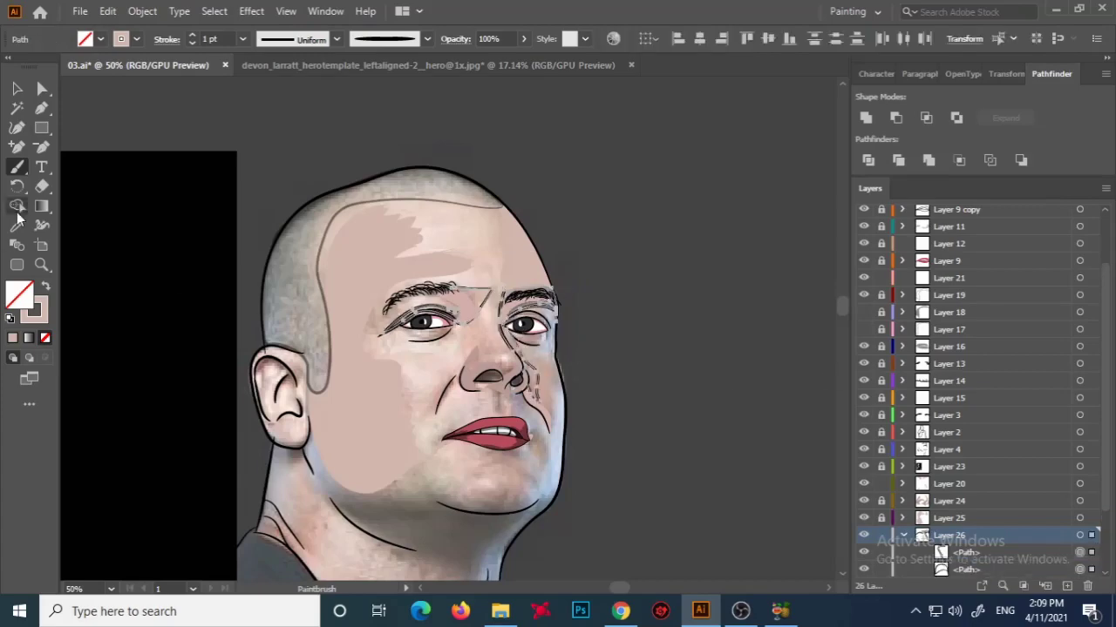
Swap fill and stroke back and adjust the current fill colour in the Color Picker.
{"action": "key", "text": "shift+x"}
{"action": "double_click", "coordinate": [20, 294]}
{"action": "left_click", "coordinate": [866, 189]}
{"action": "scroll", "coordinate": [745, 340], "scroll_direction": "down", "scroll_amount": 1}
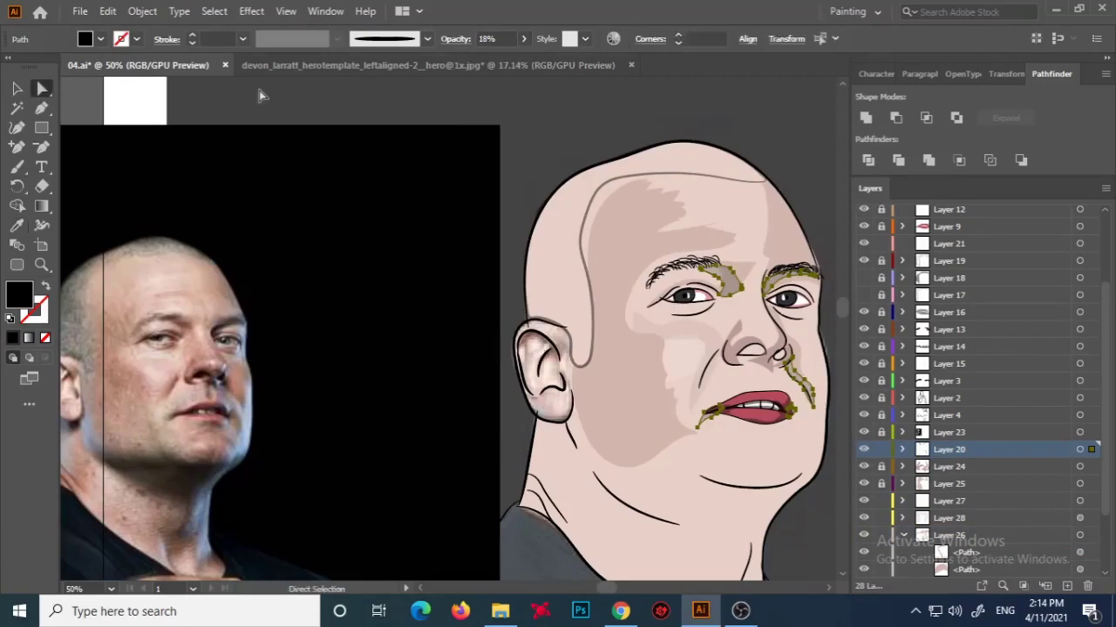
Make Layer 24 the active layer and clear the selection.
{"action": "scroll", "coordinate": [959, 401], "scroll_direction": "down", "scroll_amount": 2}
{"action": "left_click_drag", "start_coordinate": [978, 435], "coordinate": [888, 408]}
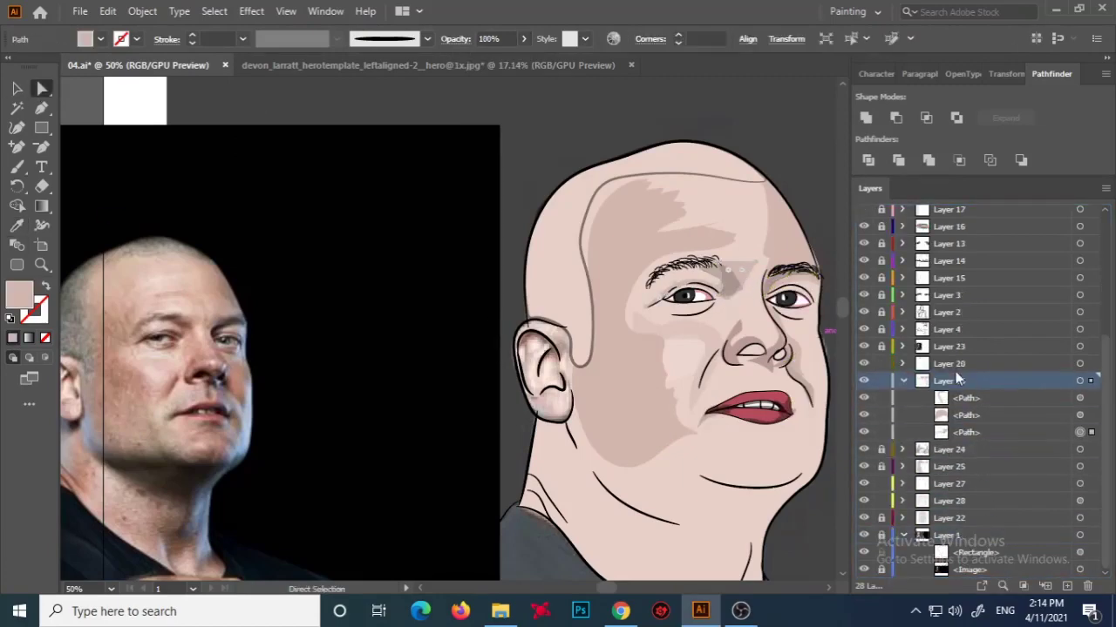
{"action": "scroll", "coordinate": [789, 353], "scroll_direction": "down", "scroll_amount": 1}
{"action": "key", "text": "b"}
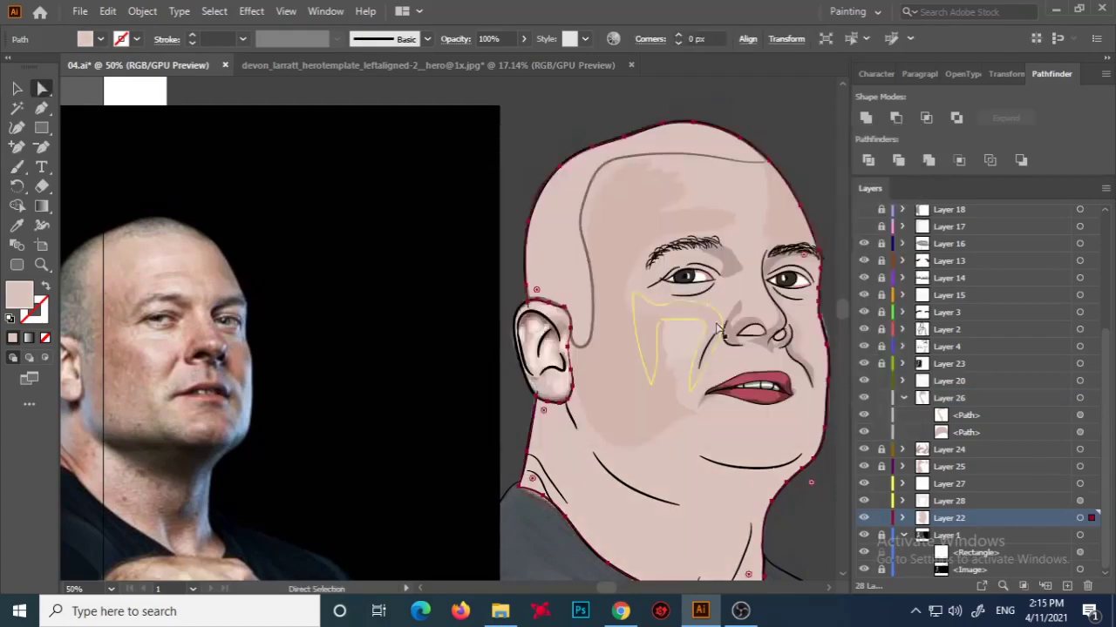
{"action": "key", "text": "v"}
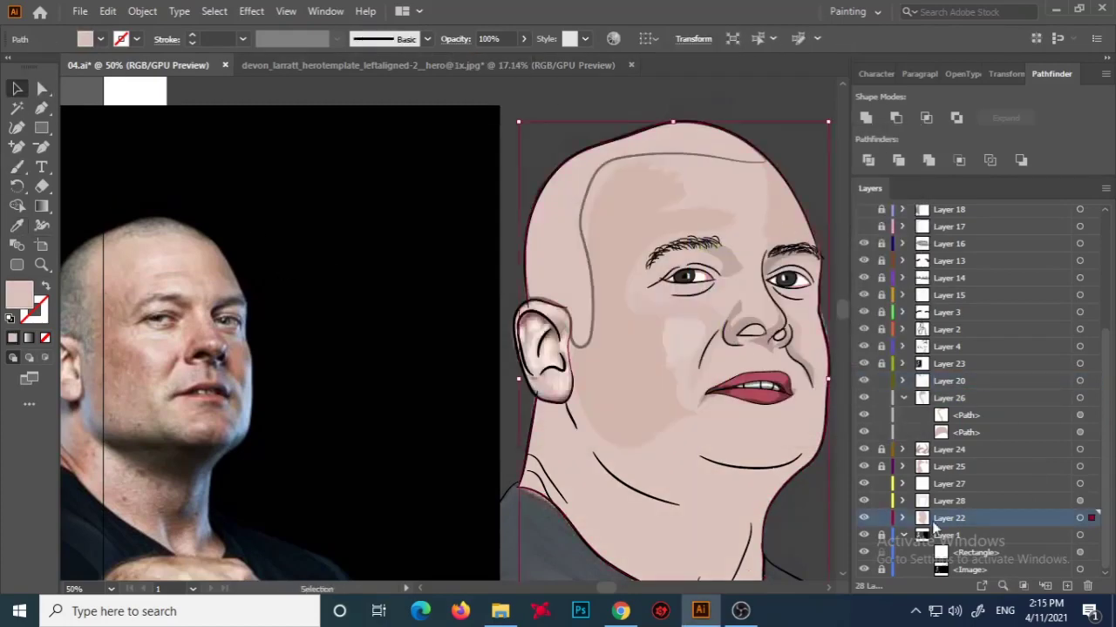
{"action": "left_click", "coordinate": [911, 455]}
{"action": "key", "text": "a"}
{"action": "key", "text": "ctrl+shift+a"}
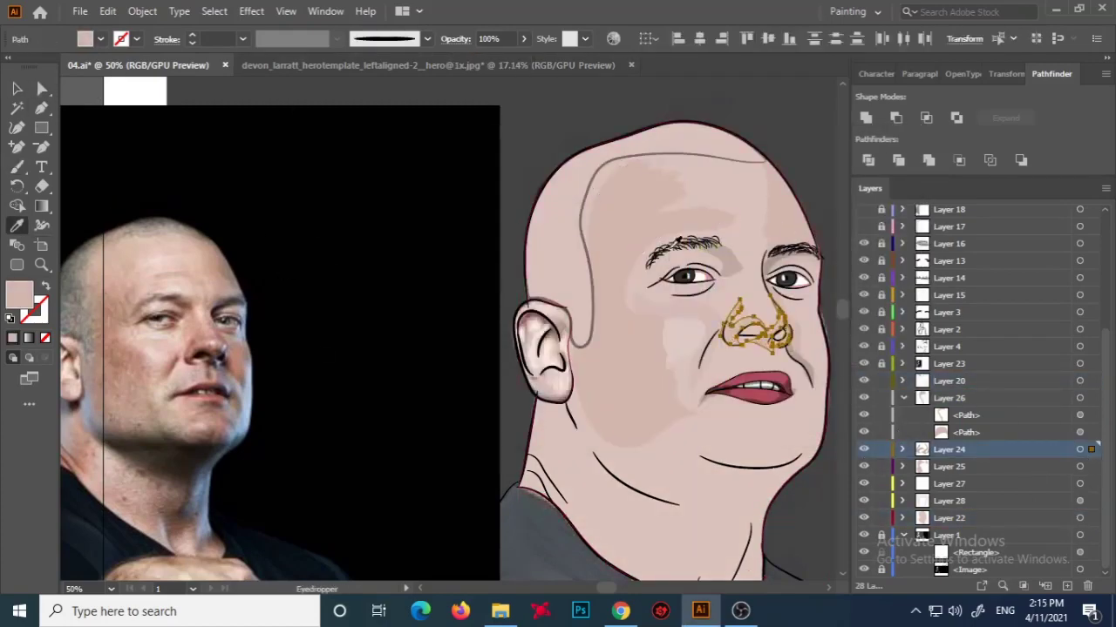
Eyedropper lighter skin tones onto the nose, face and cheek shadow shapes.
{"action": "key", "text": "ctrl+z"}
{"action": "key", "text": "i"}
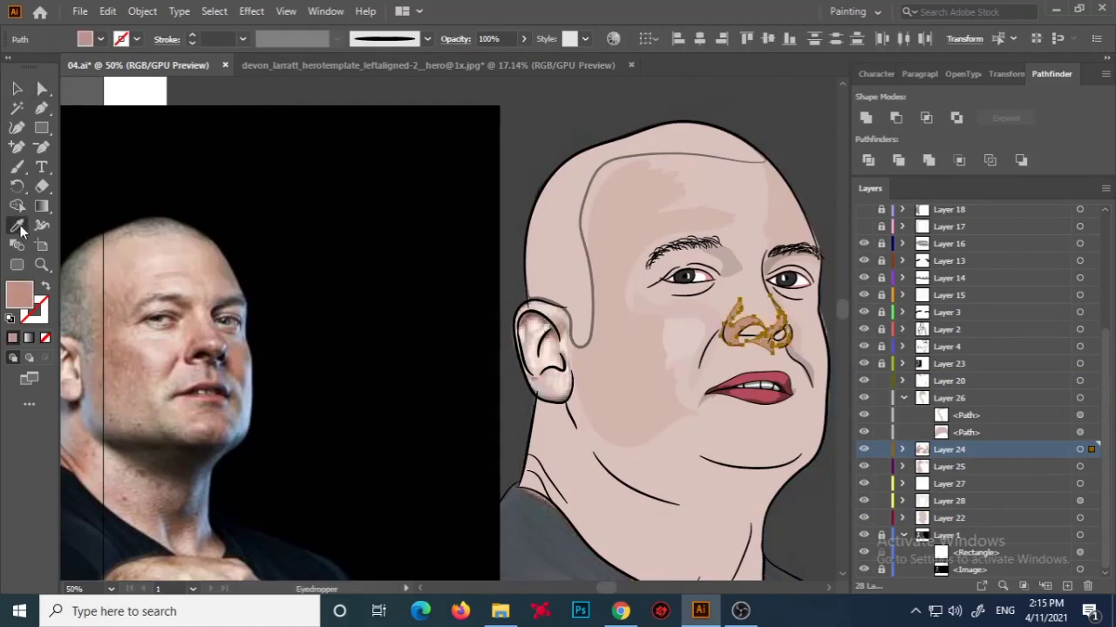
{"action": "left_click", "coordinate": [198, 272]}
{"action": "key", "text": "ctrl+z"}
{"action": "key", "text": "ctrl+z"}
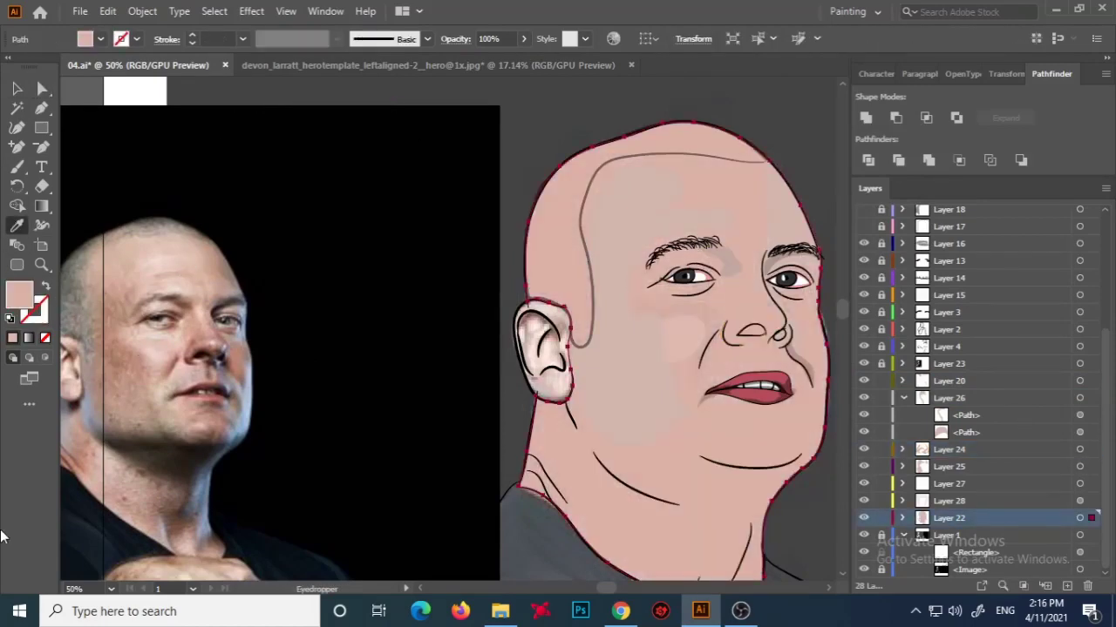
{"action": "left_click", "coordinate": [167, 347]}
{"action": "key", "text": "ctrl+shift+a"}
{"action": "key", "text": "ctrl+z"}
{"action": "left_click", "coordinate": [116, 208]}
Collapse Layer 26, unlock Layer 20 and make it the active layer.
{"action": "key", "text": "a"}
{"action": "left_click", "coordinate": [1080, 397]}
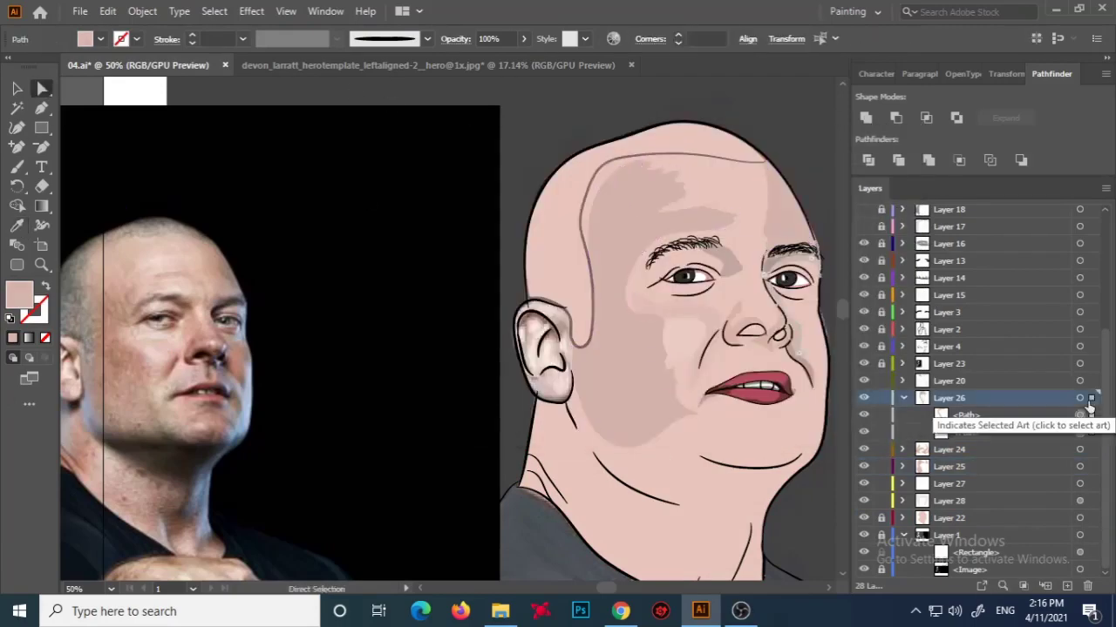
{"action": "scroll", "coordinate": [273, 103], "scroll_direction": "down", "scroll_amount": 2}
{"action": "left_click", "coordinate": [903, 398]}
{"action": "left_click", "coordinate": [881, 414]}
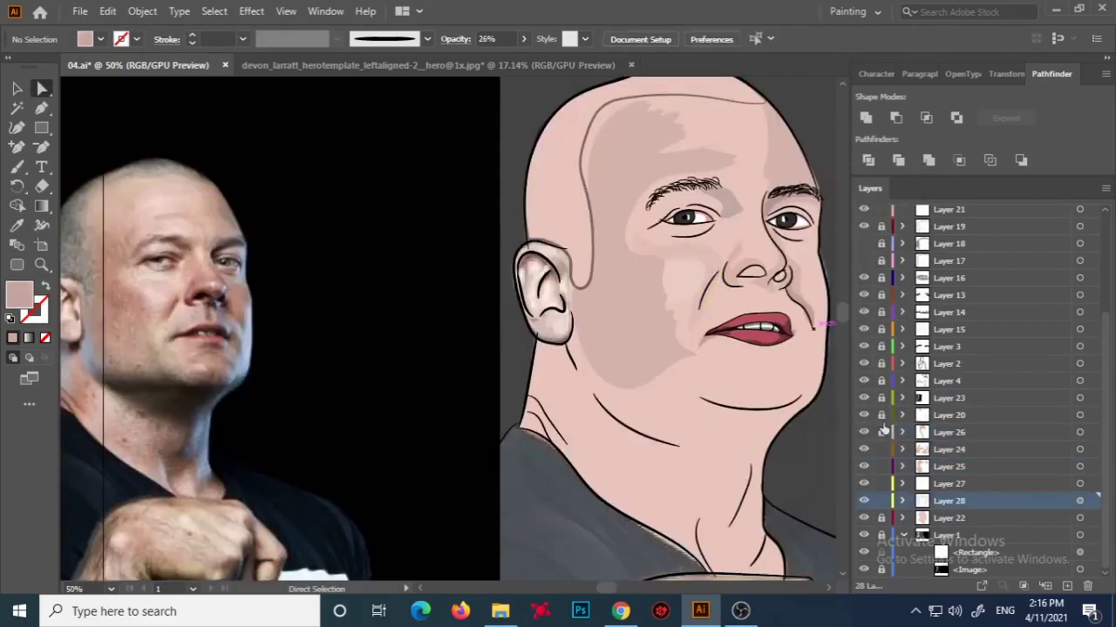
{"action": "left_click", "coordinate": [747, 212]}
{"action": "key", "text": "ctrl+shift+a"}
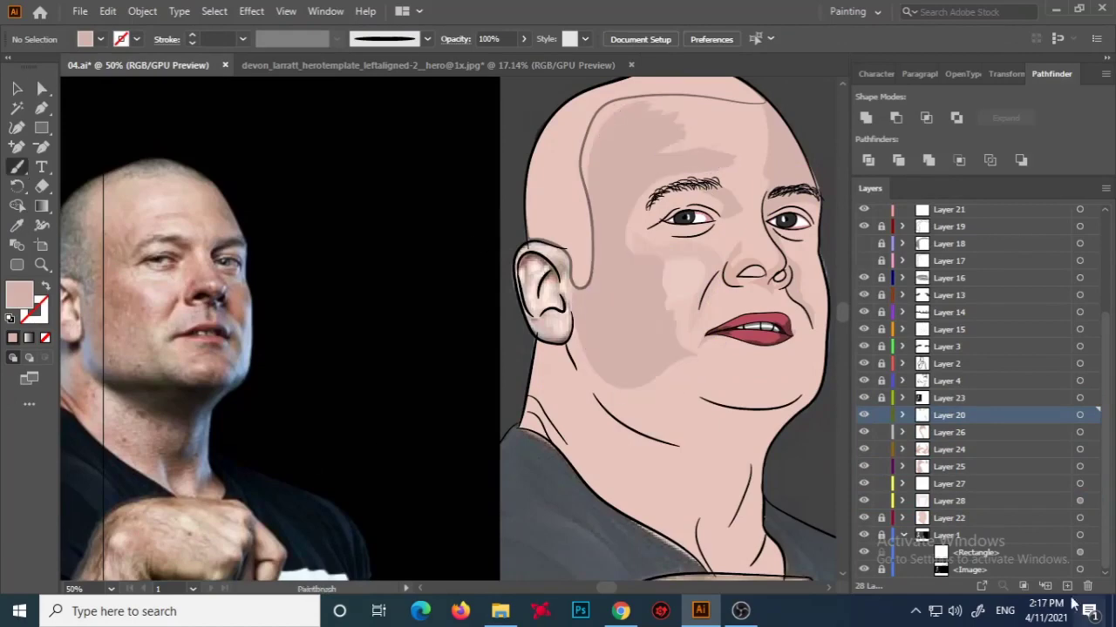
Add a new layer above Layer 20 and sample the skin pink D6B4AE from the artwork.
{"action": "key", "text": "ctrl+l"}
{"action": "key", "text": "b"}
{"action": "key", "text": "i"}
{"action": "left_click", "coordinate": [663, 174]}
{"action": "double_click", "coordinate": [19, 295]}
{"action": "key", "text": "Escape"}
Inspect the face shading shape's anchor points and fill colour, then deselect it.
{"action": "key", "text": "a"}
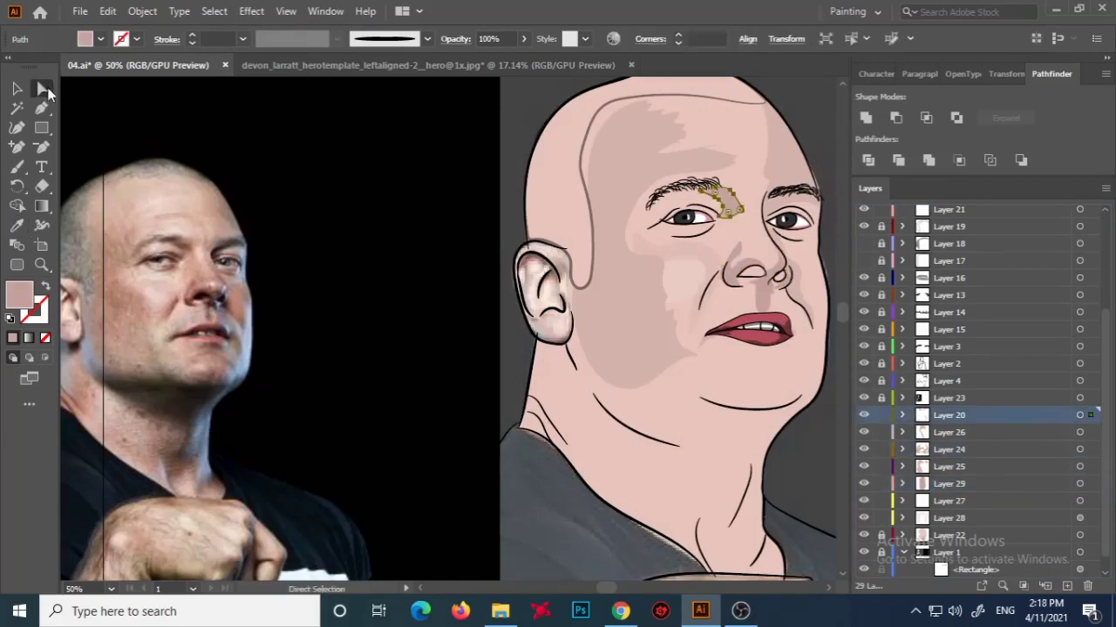
{"action": "left_click", "coordinate": [723, 209]}
{"action": "key", "text": "v"}
{"action": "left_click", "coordinate": [645, 342]}
{"action": "key", "text": "a"}
{"action": "double_click", "coordinate": [20, 295]}
{"action": "key", "text": "Escape"}
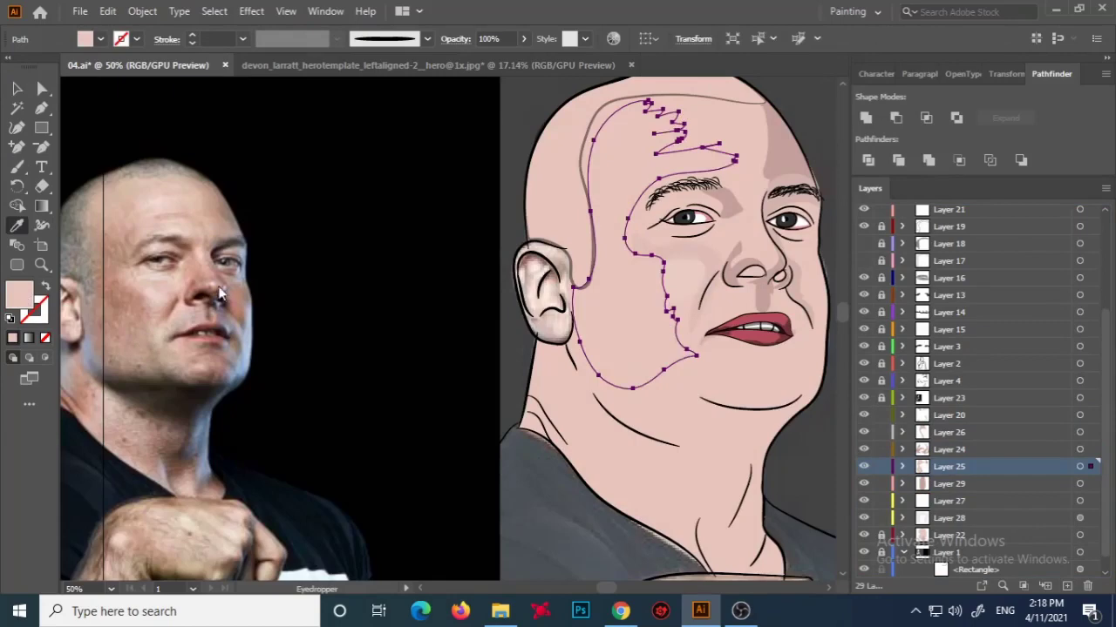
{"action": "left_click", "coordinate": [601, 428]}
On a new layer above Layer 28, brush a short shading stroke near the mouth.
{"action": "left_click", "coordinate": [671, 288]}
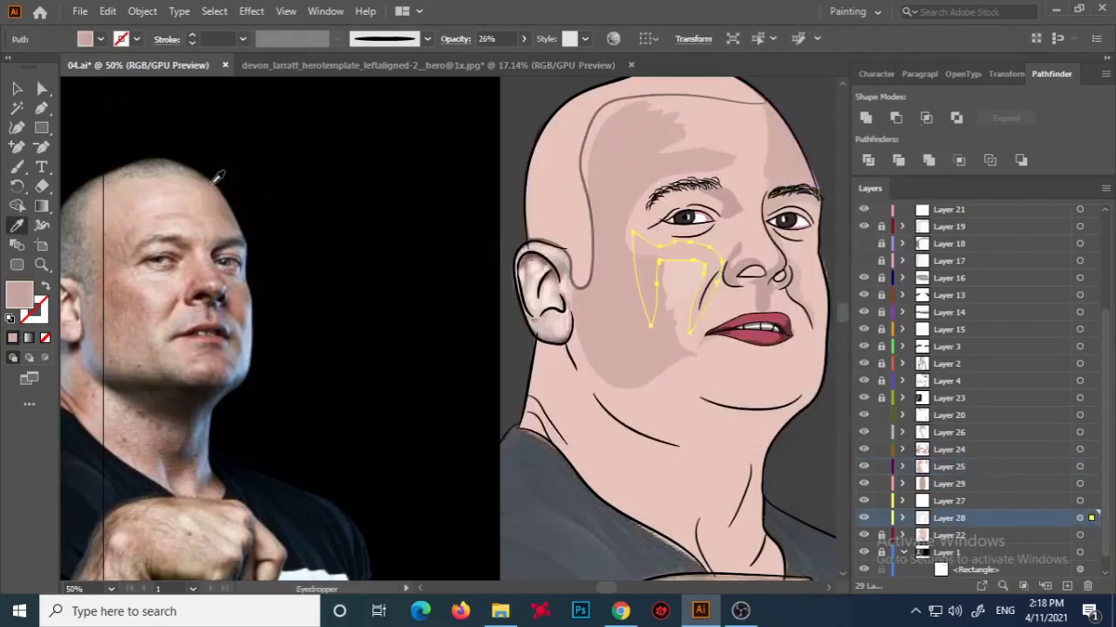
{"action": "left_click", "coordinate": [167, 357]}
{"action": "left_click", "coordinate": [949, 363]}
{"action": "key", "text": "ctrl+l"}
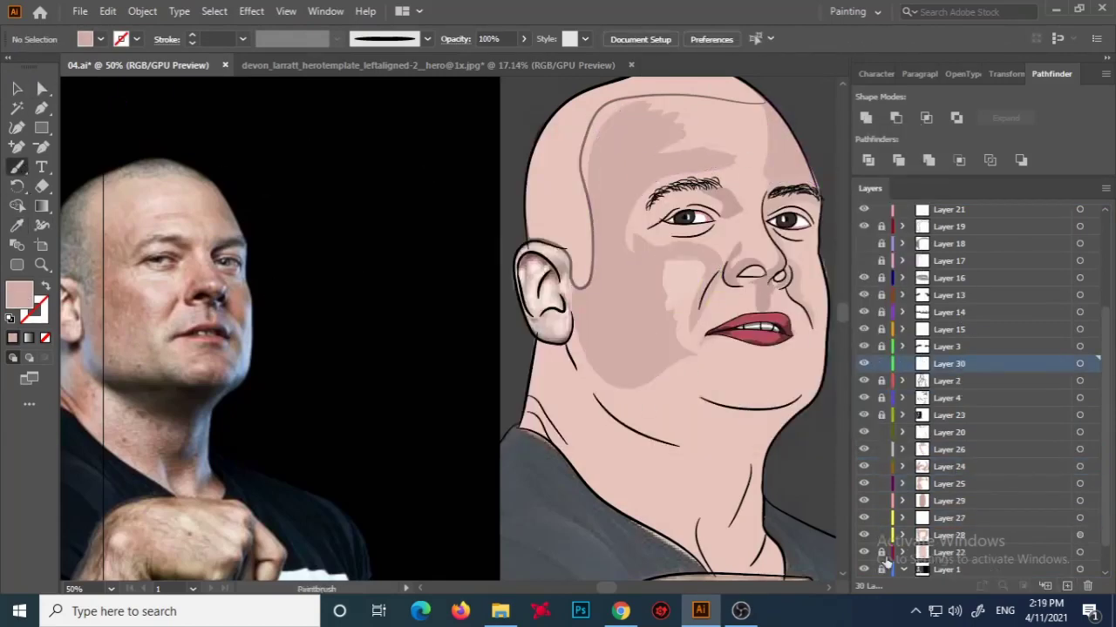
{"action": "left_click_drag", "start_coordinate": [756, 279], "coordinate": [765, 307]}
{"action": "key", "text": "v"}
{"action": "left_click", "coordinate": [864, 553]}
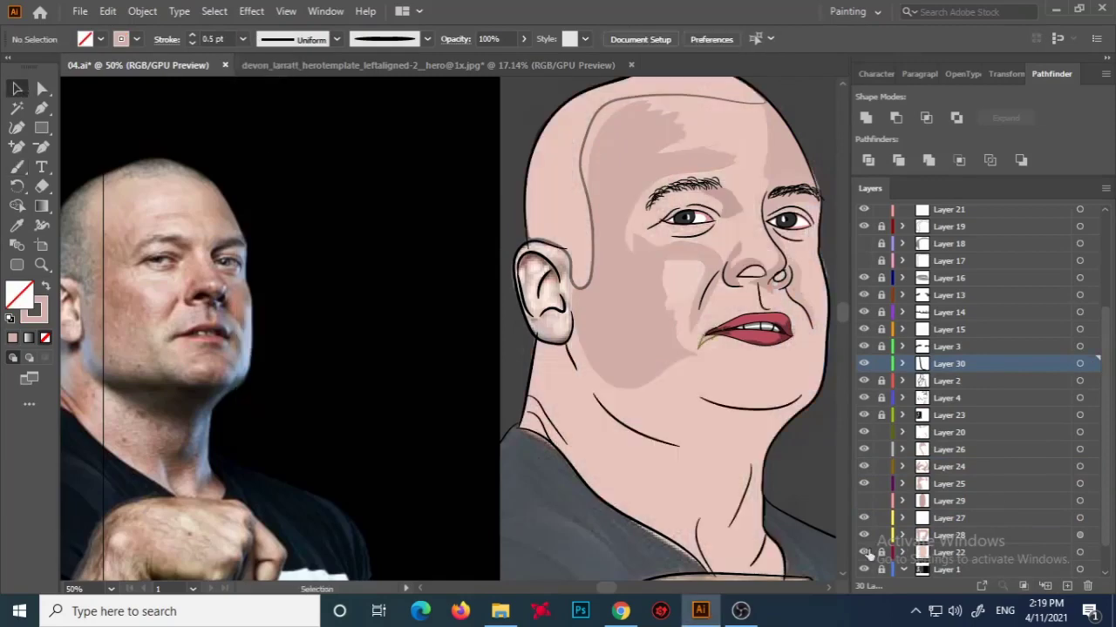
{"action": "left_click", "coordinate": [863, 552]}
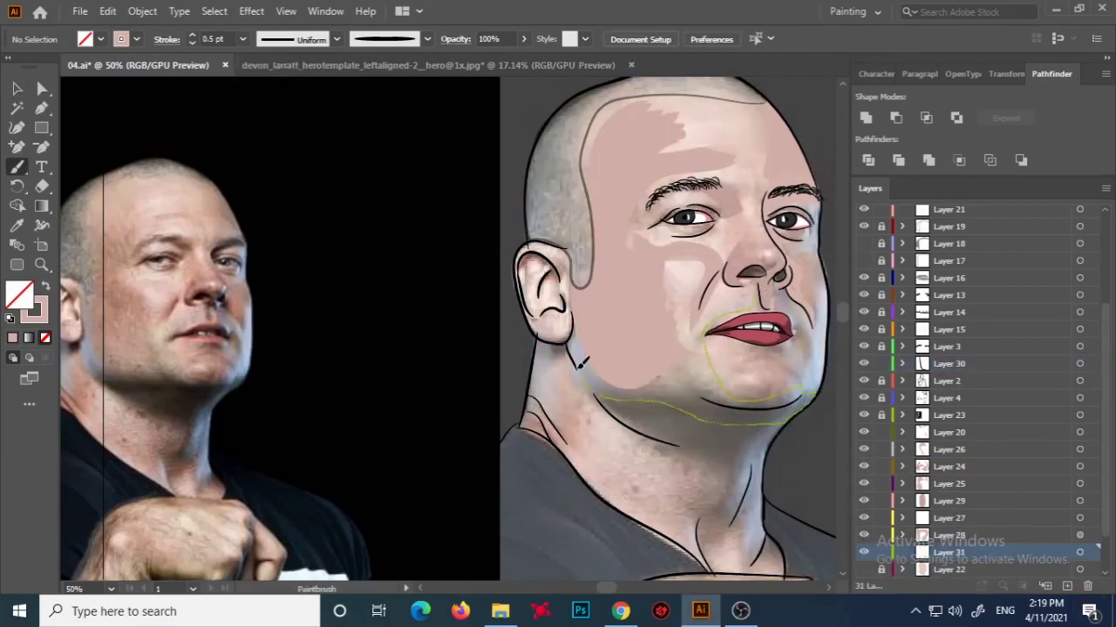
Fill the chin shadow shape with a sampled skin colour and confirm it.
{"action": "key", "text": "i"}
{"action": "left_click", "coordinate": [160, 312]}
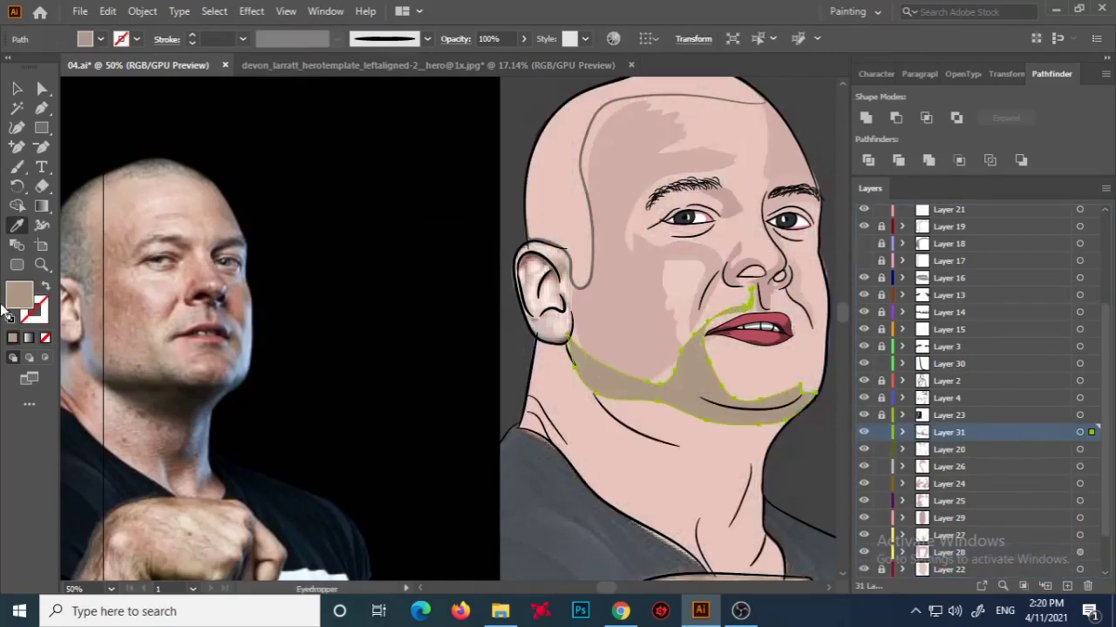
{"action": "double_click", "coordinate": [19, 295]}
{"action": "left_click", "coordinate": [866, 189]}
{"action": "key", "text": "v"}
{"action": "left_click", "coordinate": [715, 416]}
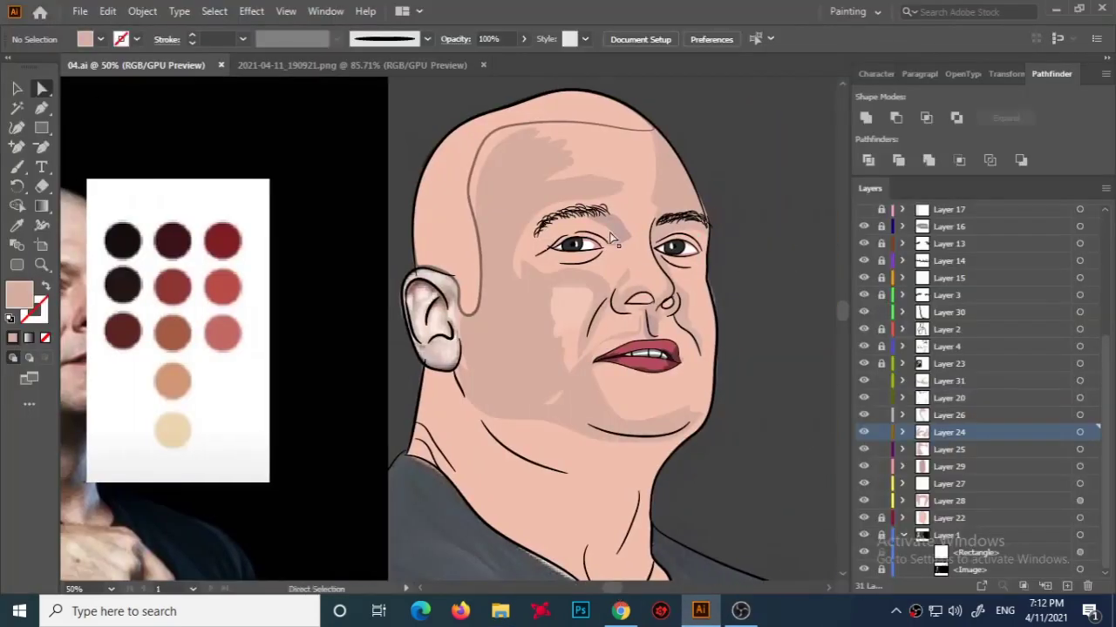
Make Layer 29 active, check a shading path there, and zoom out to the whole artwork.
{"action": "left_click", "coordinate": [1079, 397]}
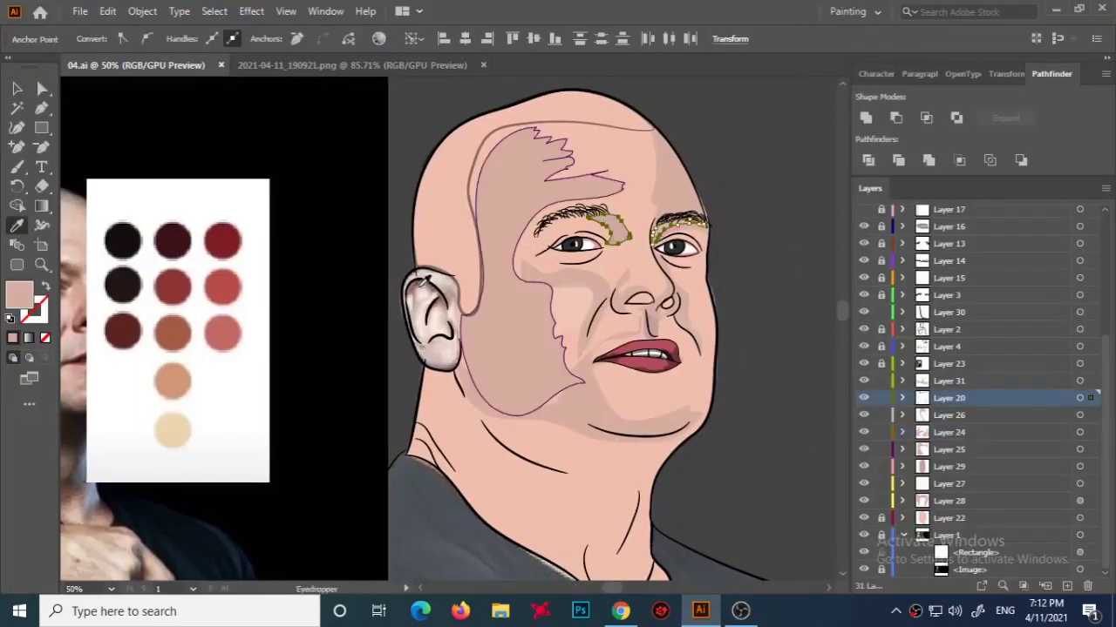
{"action": "left_click", "coordinate": [1092, 347]}
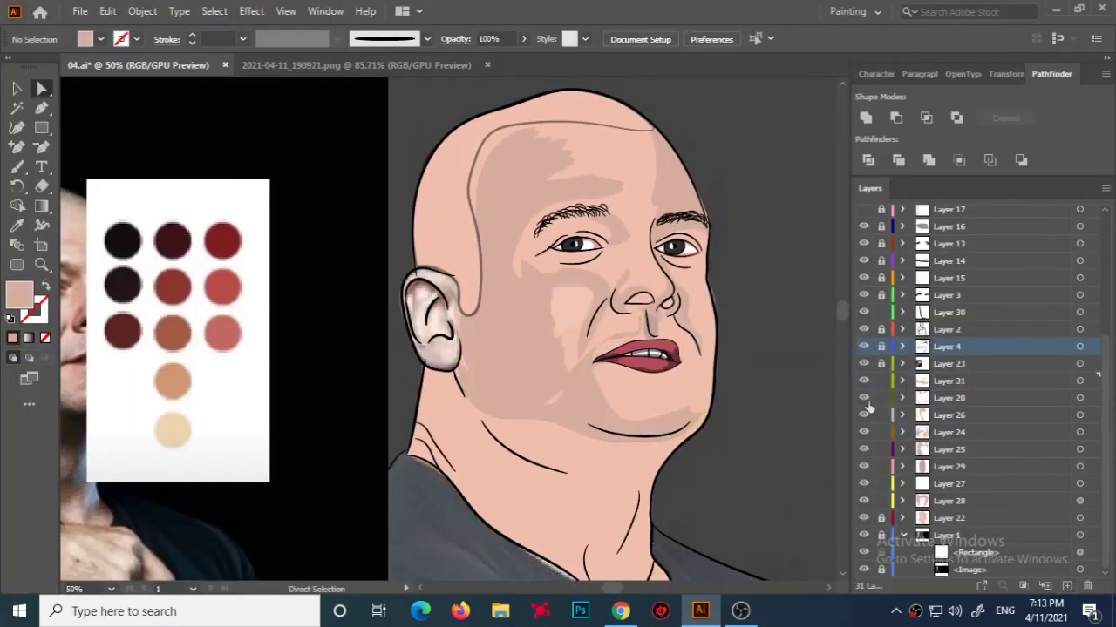
{"action": "left_click", "coordinate": [950, 466]}
{"action": "scroll", "coordinate": [749, 349], "scroll_direction": "up", "scroll_amount": 3}
{"action": "key", "text": "i"}
{"action": "left_click", "coordinate": [428, 331], "text": "ctrl"}
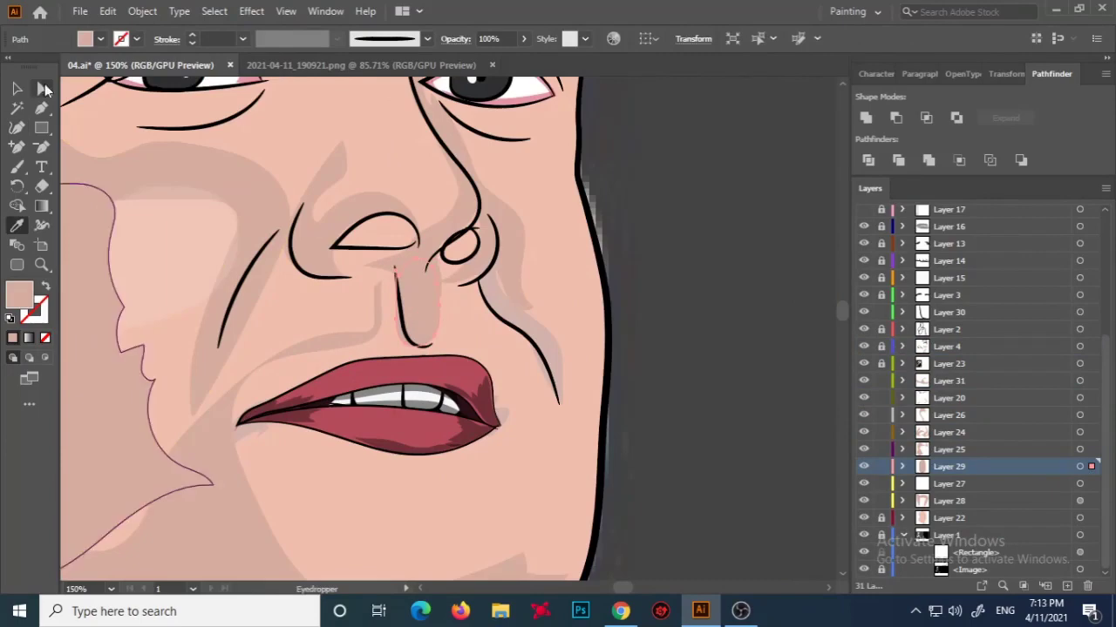
{"action": "left_click", "coordinate": [46, 90]}
{"action": "left_click", "coordinate": [768, 198]}
{"action": "key", "text": "ctrl+0"}
{"action": "scroll", "coordinate": [288, 196], "scroll_direction": "up", "scroll_amount": 3}
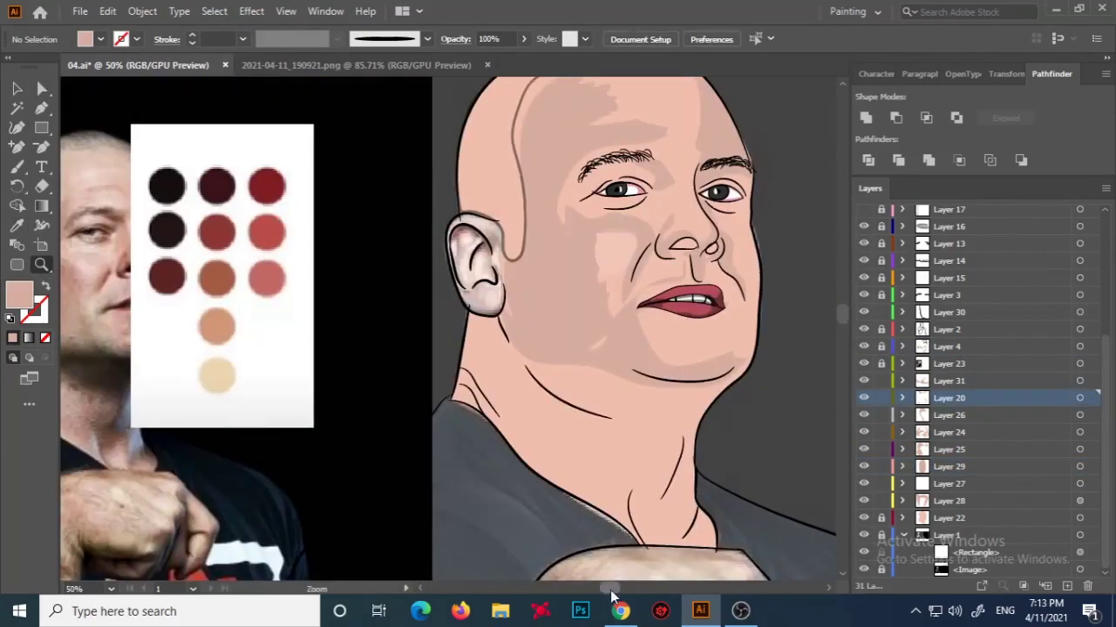
On a new layer, brush a shading stroke under the lower lip and confirm its fill.
{"action": "key", "text": "ctrl+l"}
{"action": "key", "text": "b"}
{"action": "left_click_drag", "start_coordinate": [685, 321], "coordinate": [719, 321]}
{"action": "key", "text": "a"}
{"action": "double_click", "coordinate": [19, 295]}
{"action": "left_click", "coordinate": [864, 216]}
Unlock Layer 23, move the palette image up and right, and add two new layers.
{"action": "left_click", "coordinate": [881, 364]}
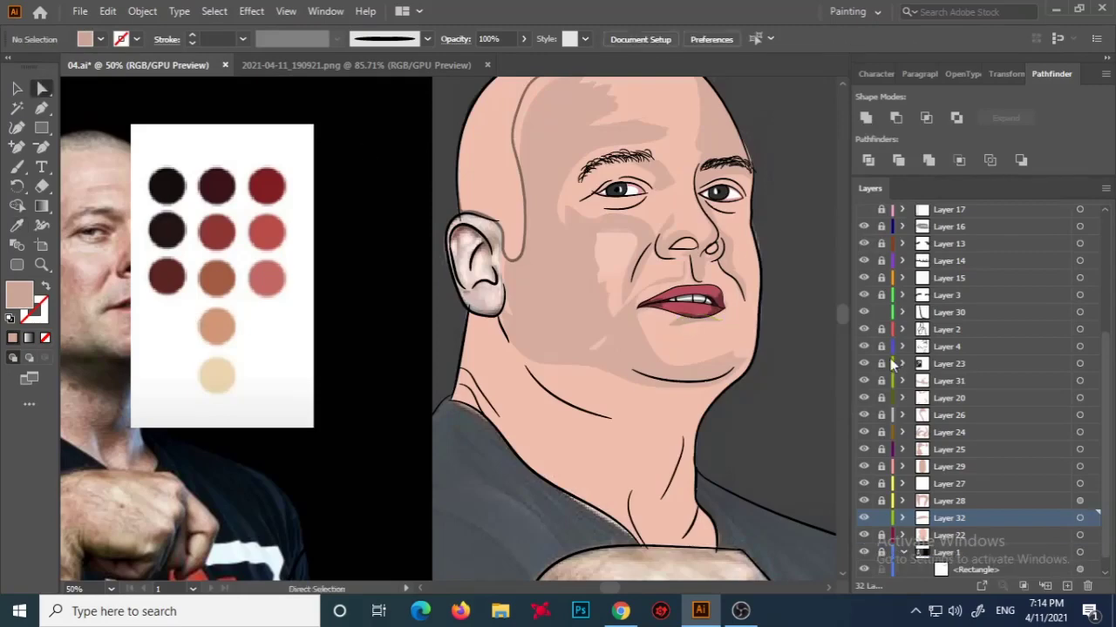
{"action": "left_click_drag", "start_coordinate": [252, 327], "coordinate": [305, 306]}
{"action": "key", "text": "ctrl+l"}
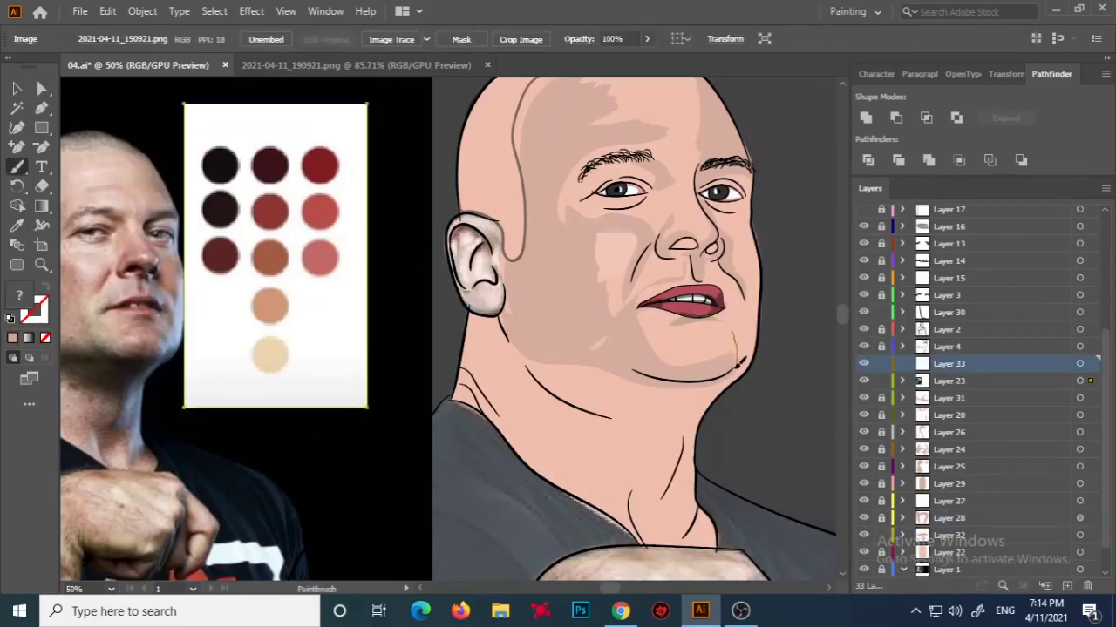
{"action": "key", "text": "ctrl+l"}
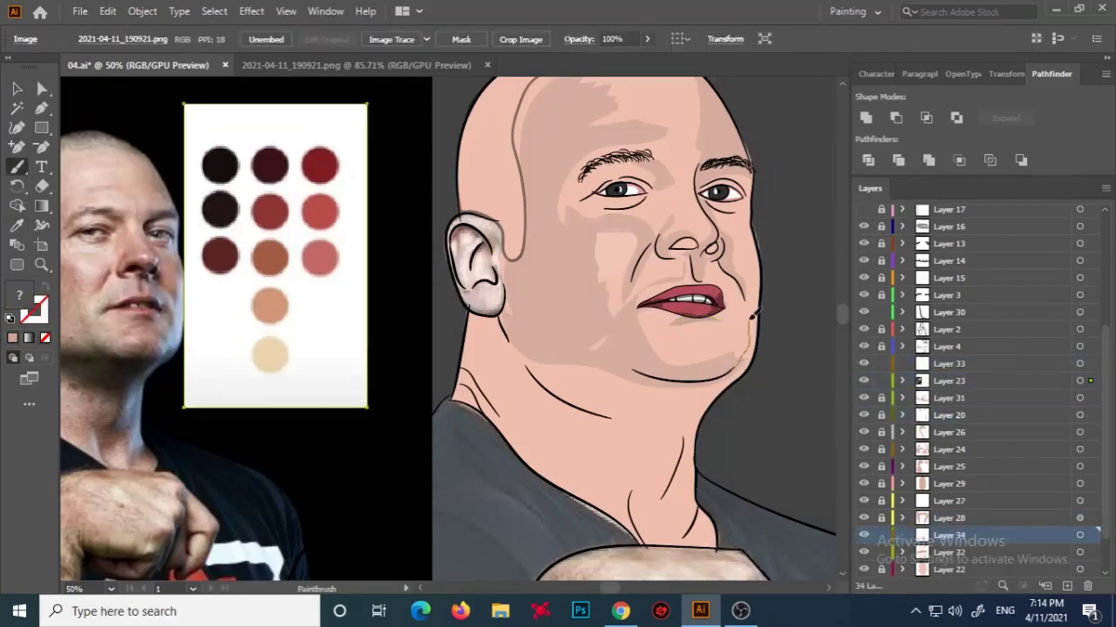
{"action": "key", "text": "ctrl+shift+a"}
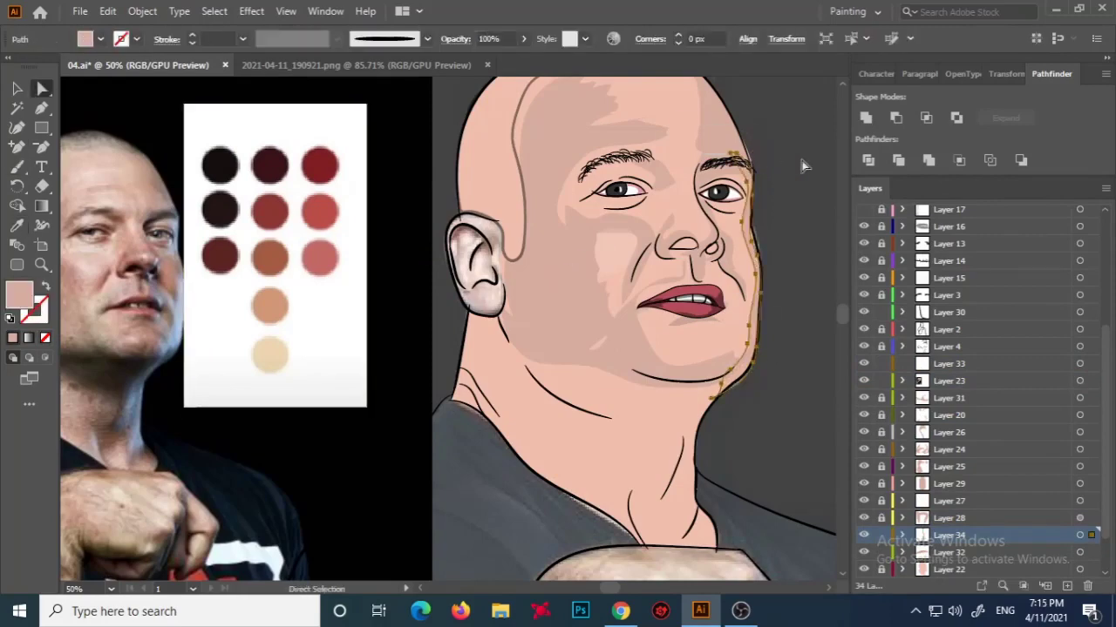
Select the cheek shadow path and brush a stroke along the top of the head.
{"action": "scroll", "coordinate": [802, 167], "scroll_direction": "up", "scroll_amount": 2}
{"action": "key", "text": "i"}
{"action": "left_click", "coordinate": [16, 167]}
{"action": "scroll", "coordinate": [886, 499], "scroll_direction": "down", "scroll_amount": 1}
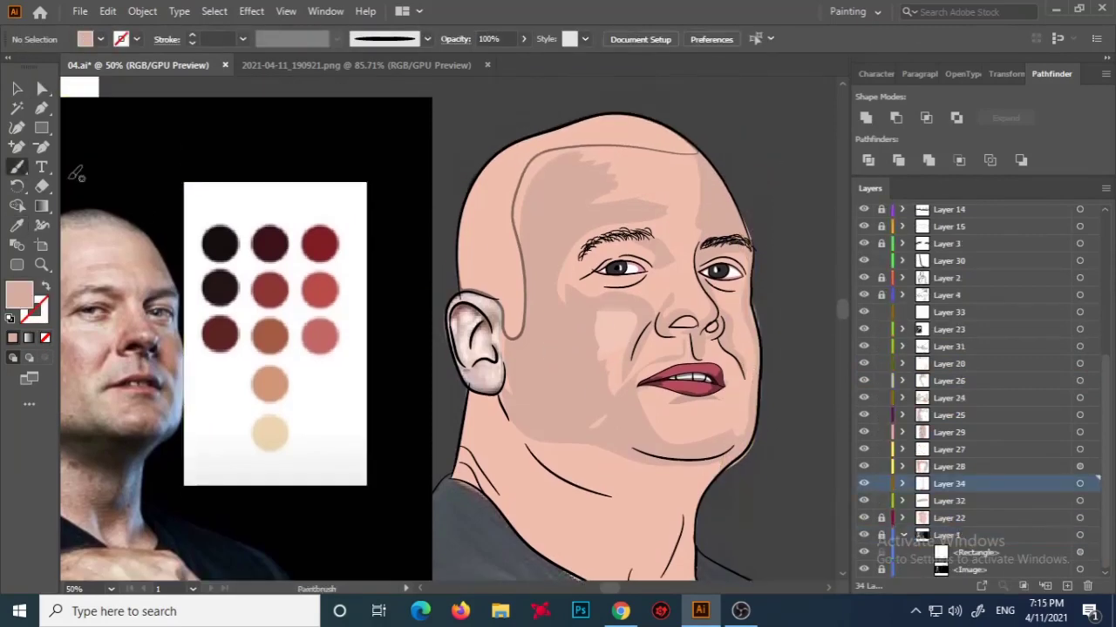
{"action": "key", "text": "a"}
{"action": "left_click", "coordinate": [610, 331]}
{"action": "key", "text": "b"}
{"action": "left_click_drag", "start_coordinate": [695, 152], "coordinate": [560, 144]}
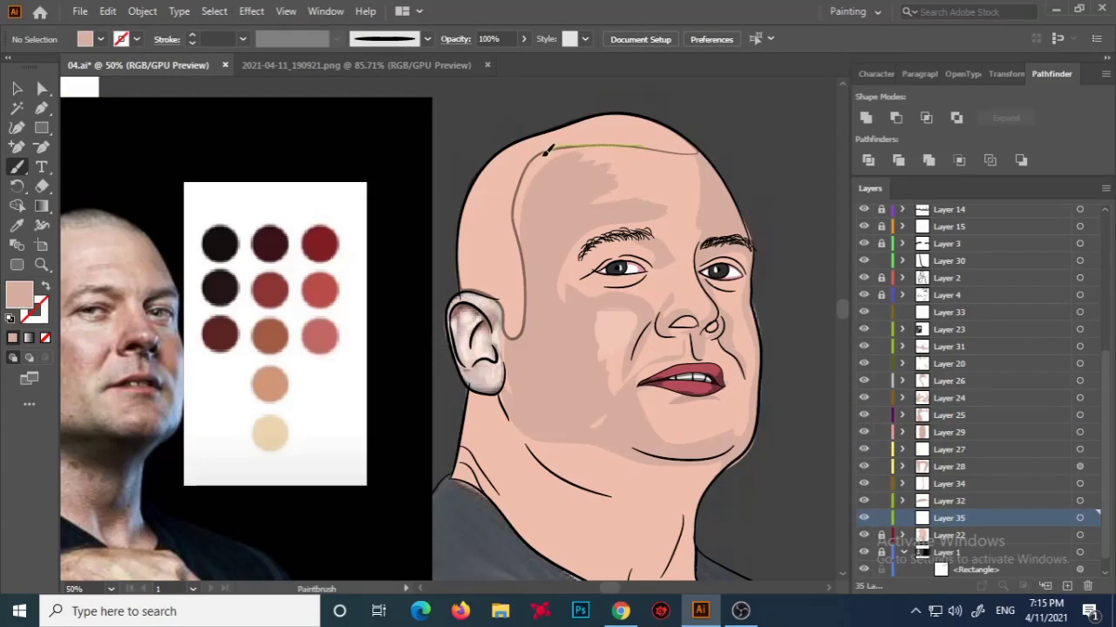
Make the pink the brush stroke and paint a stroke over the left eyebrow.
{"action": "key", "text": "shift+x"}
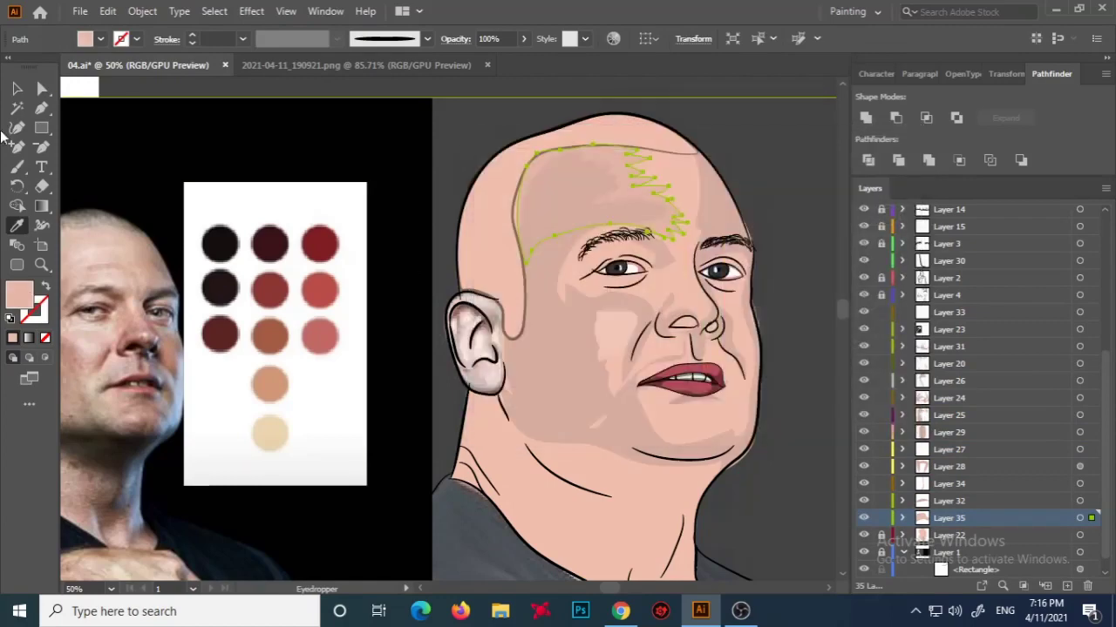
{"action": "key", "text": "ctrl+shift+a"}
{"action": "key", "text": "b"}
{"action": "left_click_drag", "start_coordinate": [664, 259], "coordinate": [667, 257]}
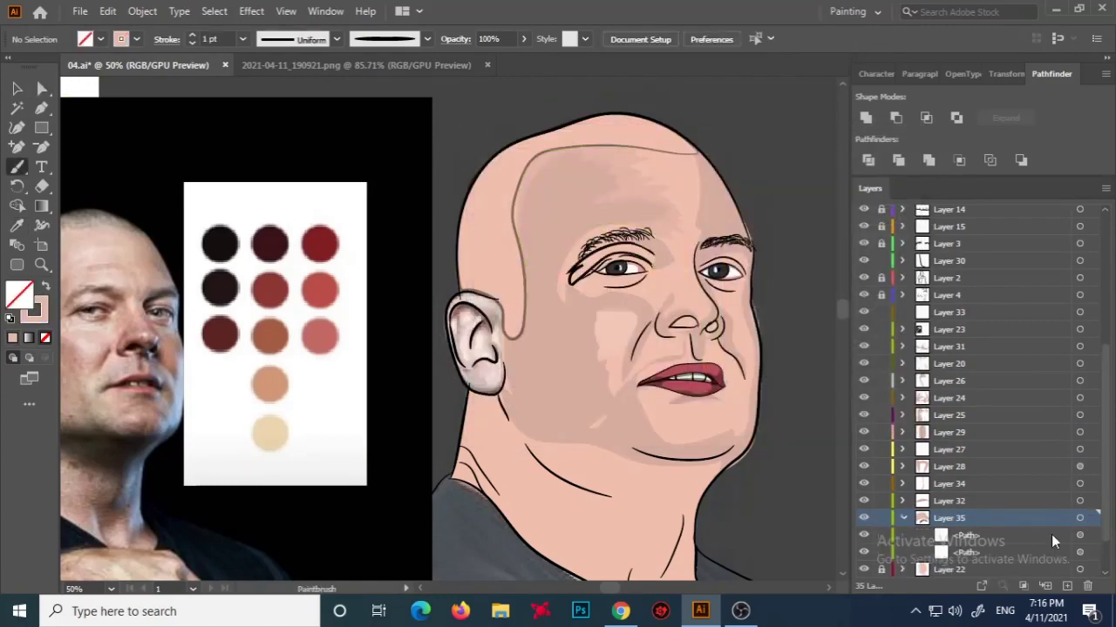
{"action": "key", "text": "a"}
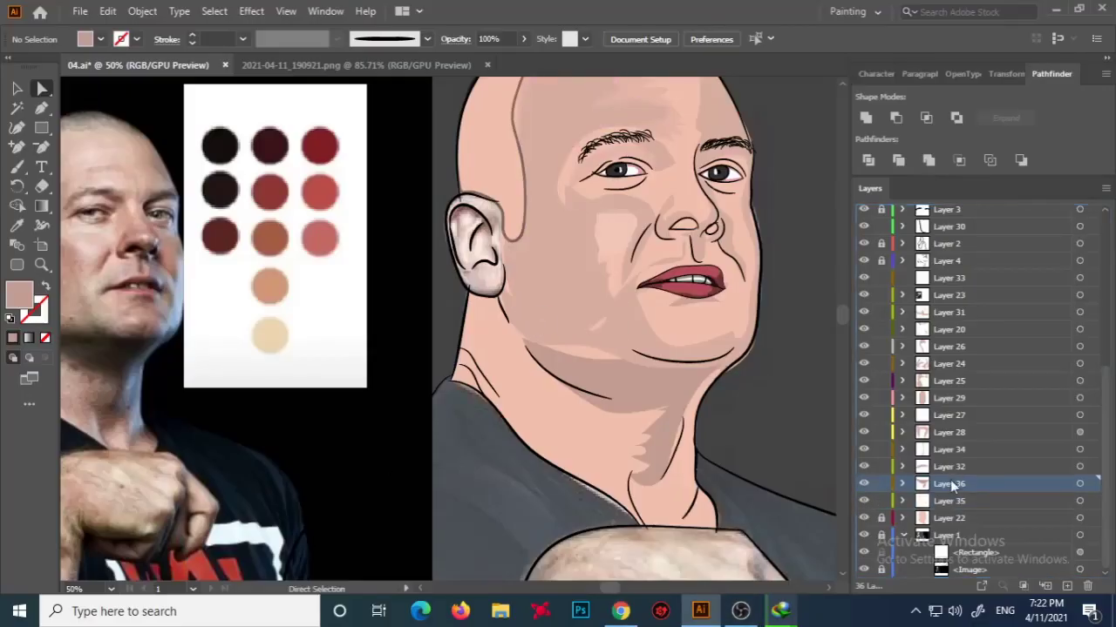
Move the neck shading Layer 36 above the face and paint a line along the side of the neck.
{"action": "left_click_drag", "start_coordinate": [950, 485], "coordinate": [950, 314]}
{"action": "scroll", "coordinate": [637, 403], "scroll_direction": "down", "scroll_amount": 1}
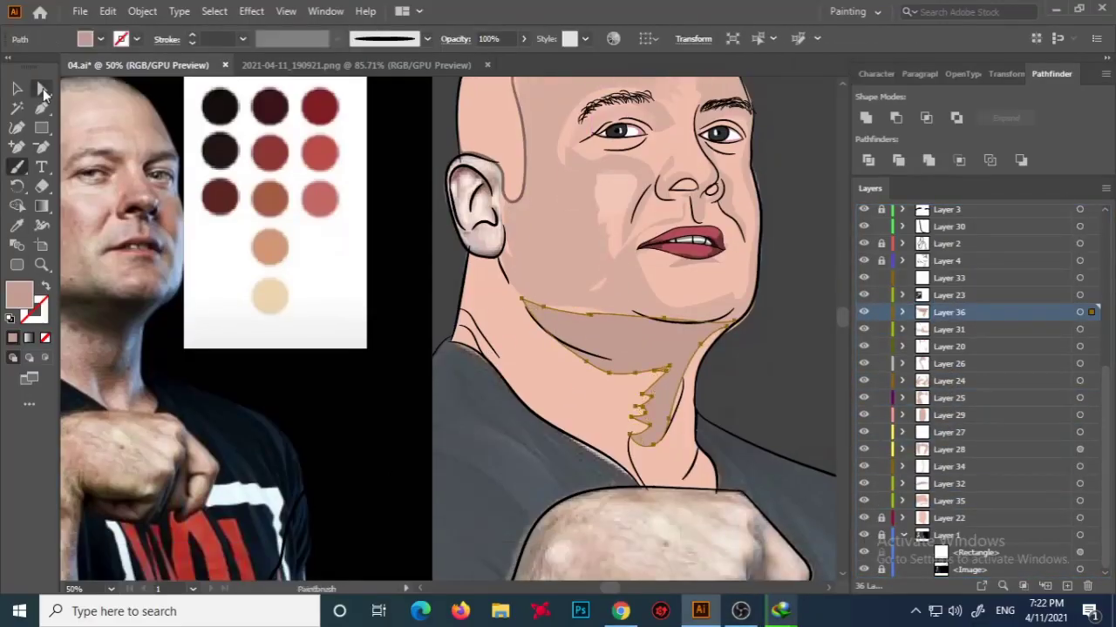
{"action": "scroll", "coordinate": [522, 366], "scroll_direction": "right", "scroll_amount": 1}
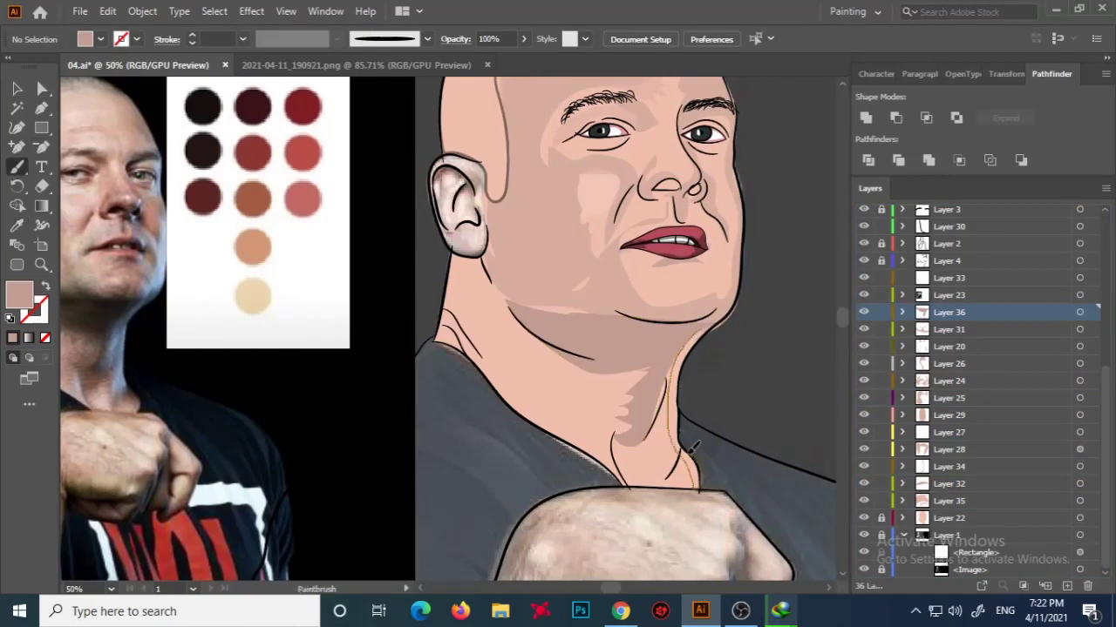
{"action": "left_click_drag", "start_coordinate": [692, 447], "coordinate": [690, 451]}
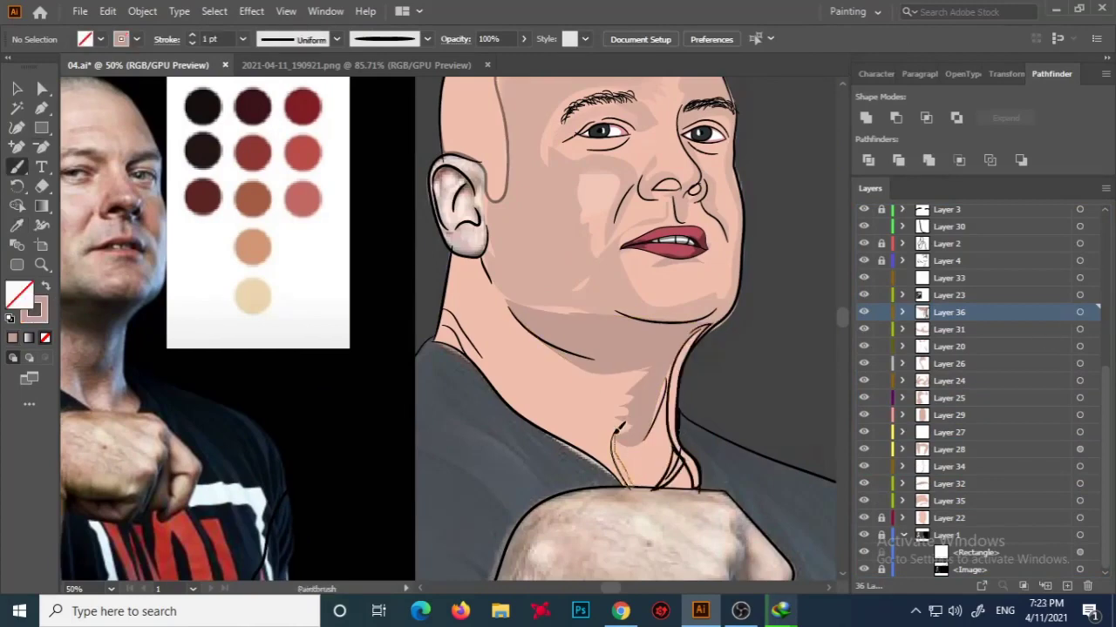
{"action": "scroll", "coordinate": [553, 307], "scroll_direction": "left", "scroll_amount": 3}
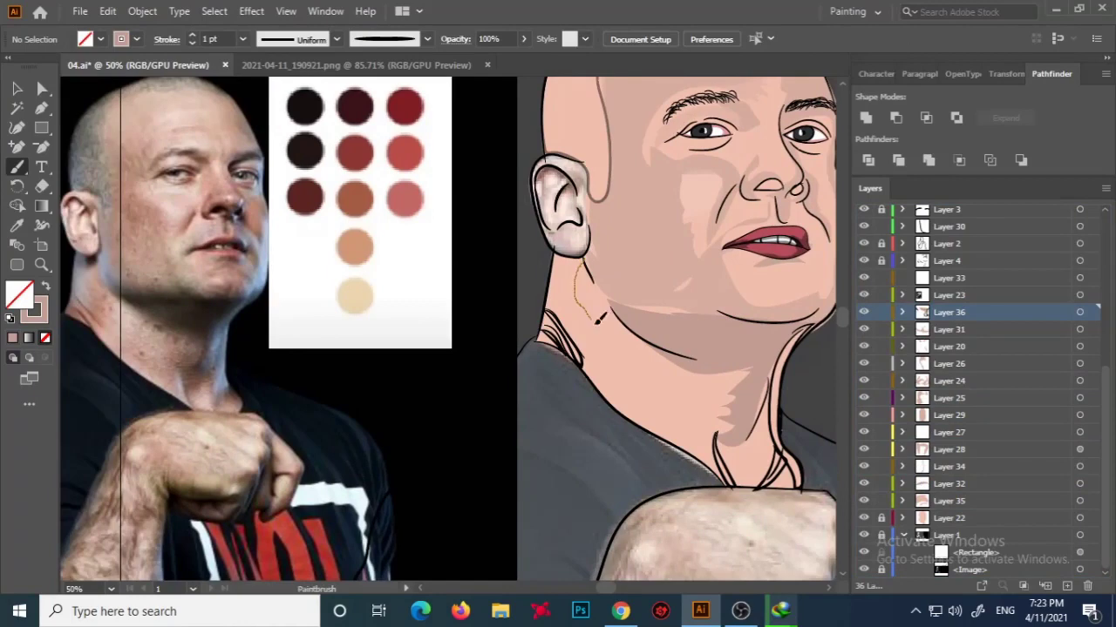
Refit the view around the face and paint a crease line under the jaw on a new layer.
{"action": "key", "text": "a"}
{"action": "key", "text": "ctrl+0"}
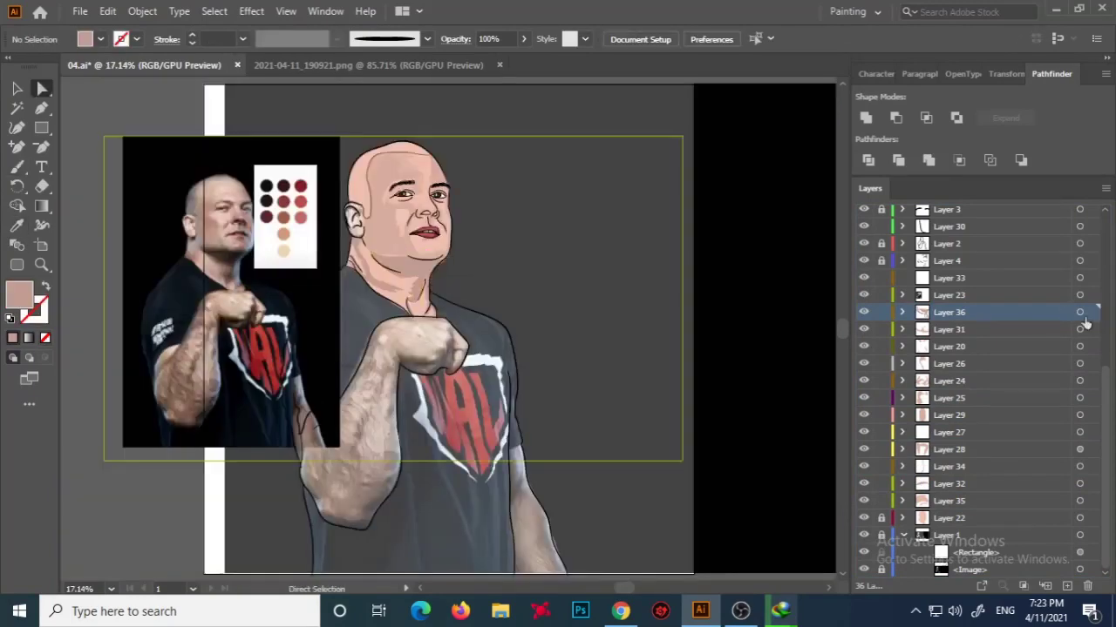
{"action": "left_click", "coordinate": [440, 268]}
{"action": "key", "text": "b"}
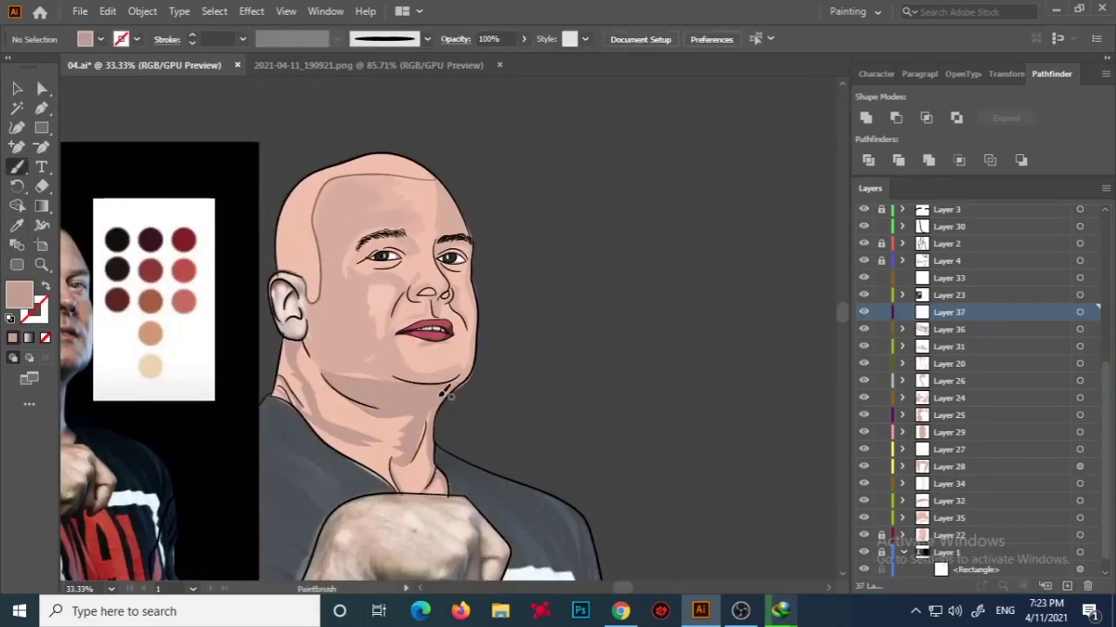
{"action": "left_click_drag", "start_coordinate": [340, 381], "coordinate": [331, 379]}
Inspect the neck shading and jaw crease paths and check their colour.
{"action": "left_click", "coordinate": [41, 88]}
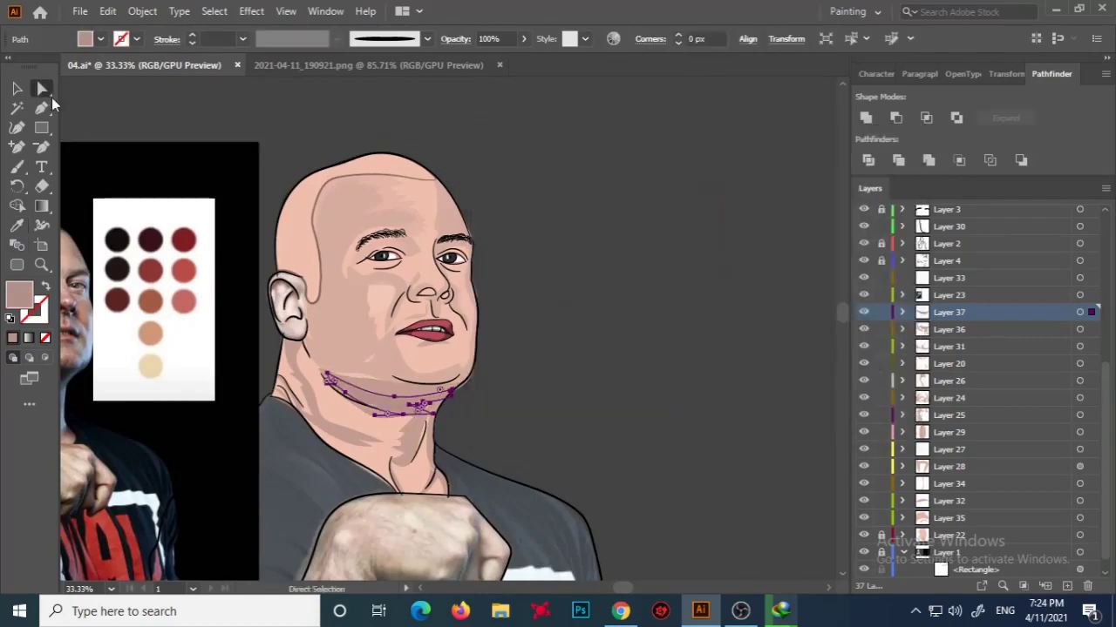
{"action": "scroll", "coordinate": [414, 307], "scroll_direction": "down", "scroll_amount": 2}
{"action": "left_click", "coordinate": [414, 307]}
{"action": "left_click", "coordinate": [287, 323]}
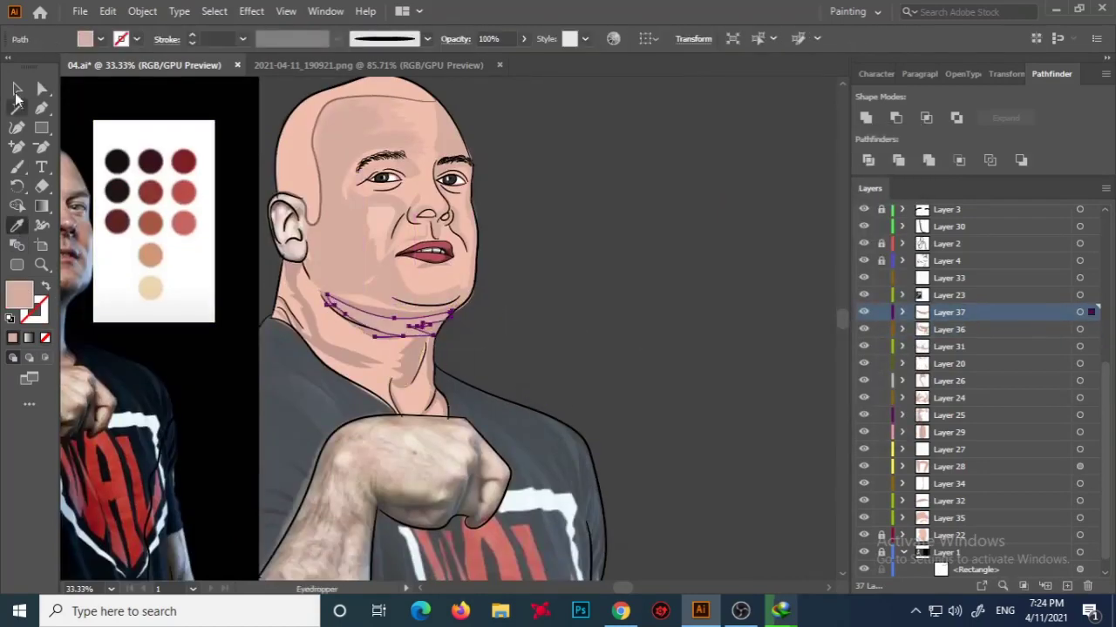
{"action": "left_click", "coordinate": [410, 316]}
{"action": "left_click", "coordinate": [599, 386]}
{"action": "left_click", "coordinate": [415, 318]}
{"action": "double_click", "coordinate": [19, 294]}
{"action": "key", "text": "Escape"}
{"action": "left_click_drag", "start_coordinate": [645, 588], "coordinate": [615, 593]}
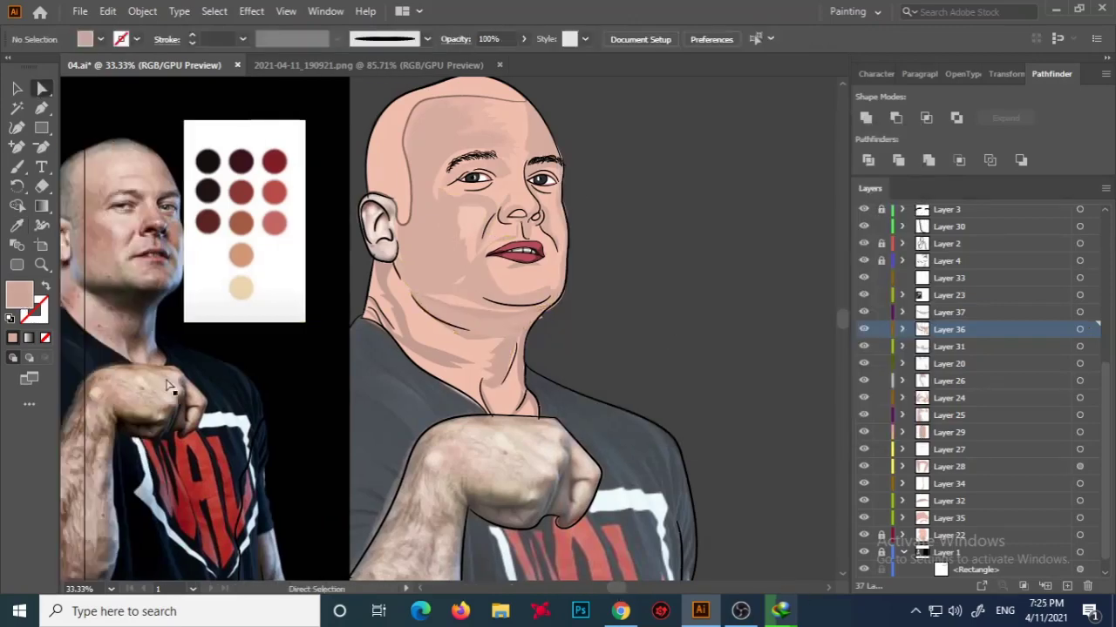
Expand Layer 36 and check the colours of the face paths.
{"action": "key", "text": "a"}
{"action": "left_click", "coordinate": [504, 299]}
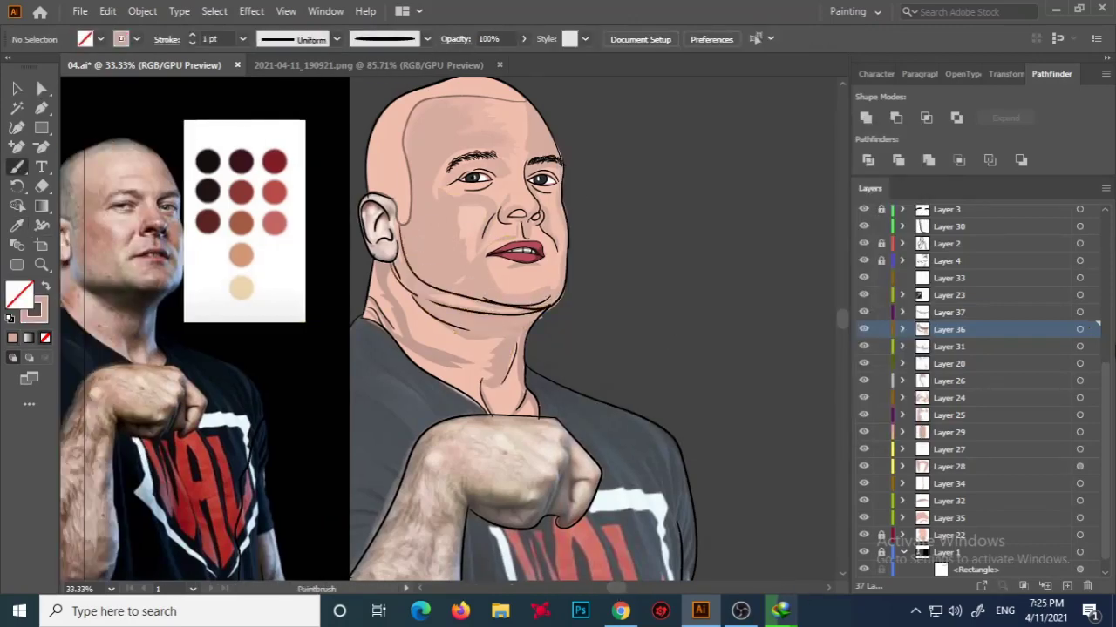
{"action": "left_click", "coordinate": [902, 330]}
{"action": "double_click", "coordinate": [19, 293]}
{"action": "key", "text": "Escape"}
{"action": "left_click", "coordinate": [474, 301]}
{"action": "double_click", "coordinate": [19, 294]}
{"action": "key", "text": "Escape"}
{"action": "key", "text": "b"}
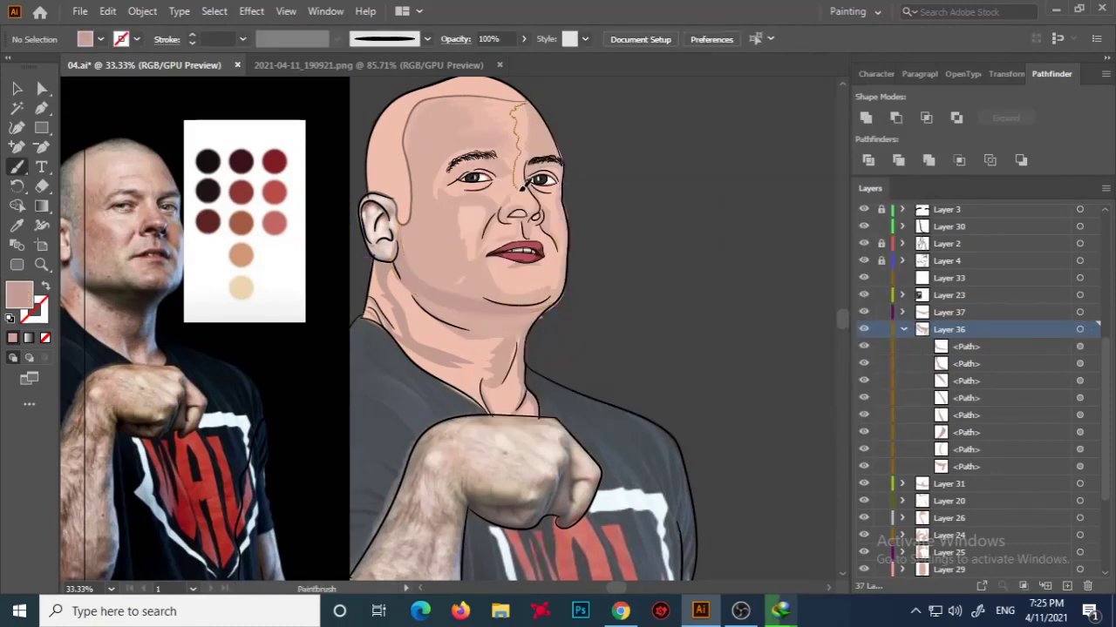
Paint forehead-to-nose and chin highlight strokes with the faint 13% white style.
{"action": "left_click_drag", "start_coordinate": [544, 225], "coordinate": [542, 228]}
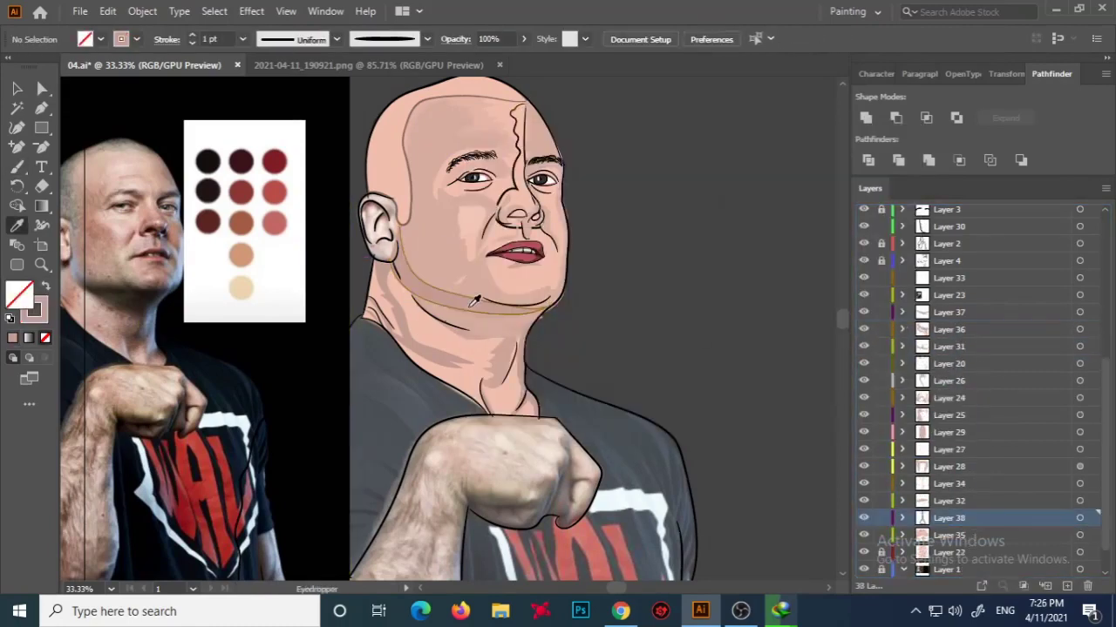
{"action": "key", "text": "i"}
{"action": "left_click", "coordinate": [453, 140]}
{"action": "key", "text": "ctrl+shift+a"}
{"action": "key", "text": "b"}
{"action": "left_click_drag", "start_coordinate": [549, 279], "coordinate": [492, 287]}
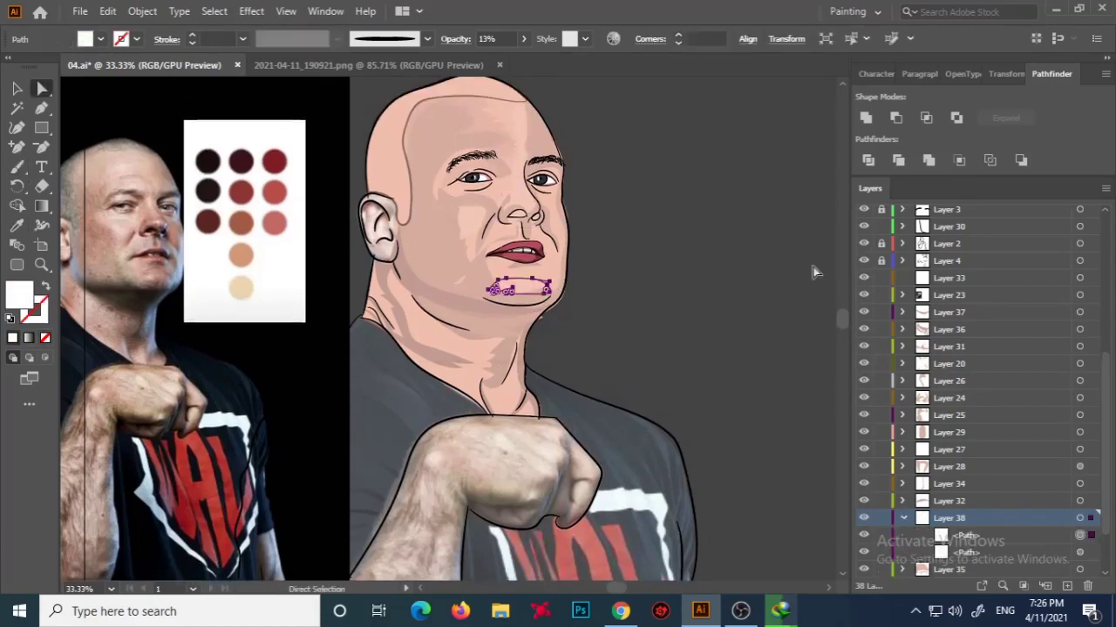
Move Layer 39 up to sit just below Layer 23.
{"action": "scroll", "coordinate": [574, 250], "scroll_direction": "down", "scroll_amount": 2}
{"action": "scroll", "coordinate": [505, 299], "scroll_direction": "up", "scroll_amount": 5}
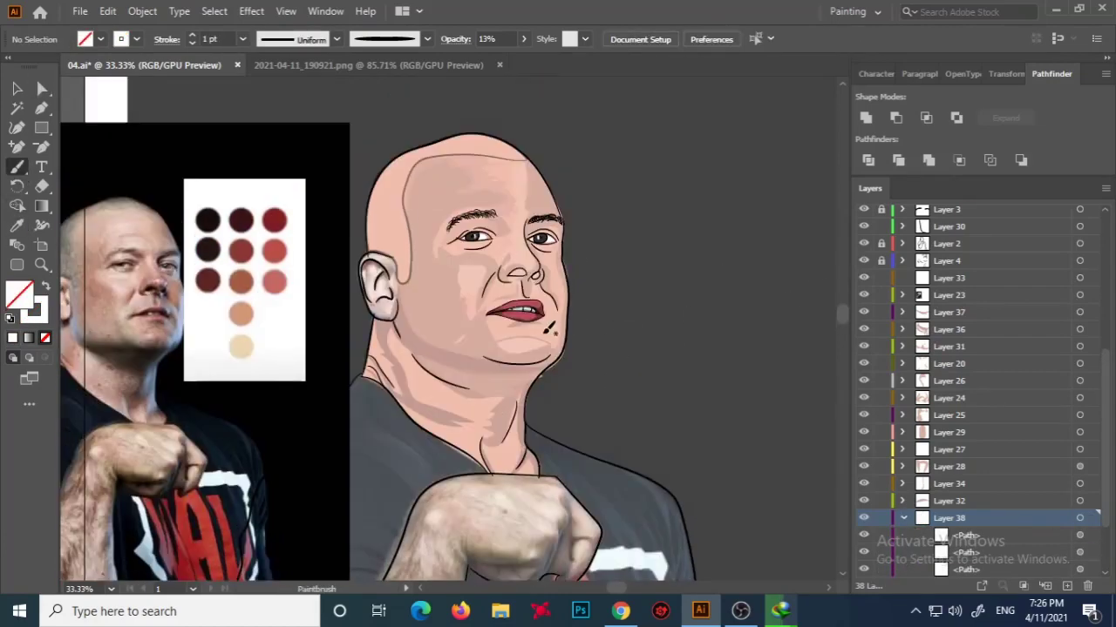
{"action": "left_click_drag", "start_coordinate": [996, 520], "coordinate": [985, 312]}
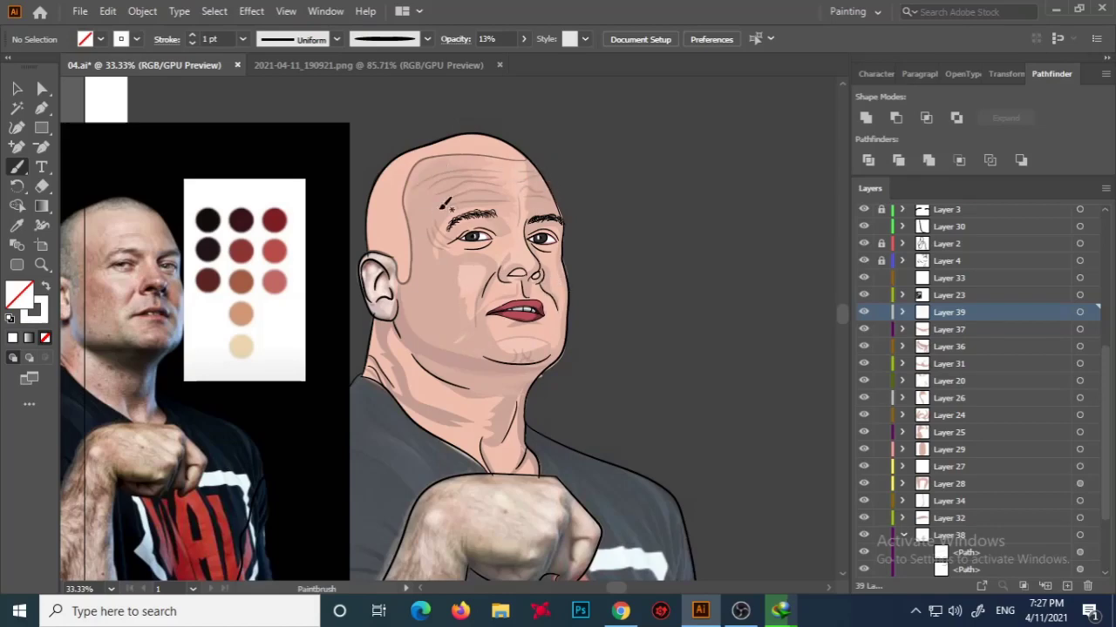
{"action": "scroll", "coordinate": [403, 324], "scroll_direction": "down", "scroll_amount": 3}
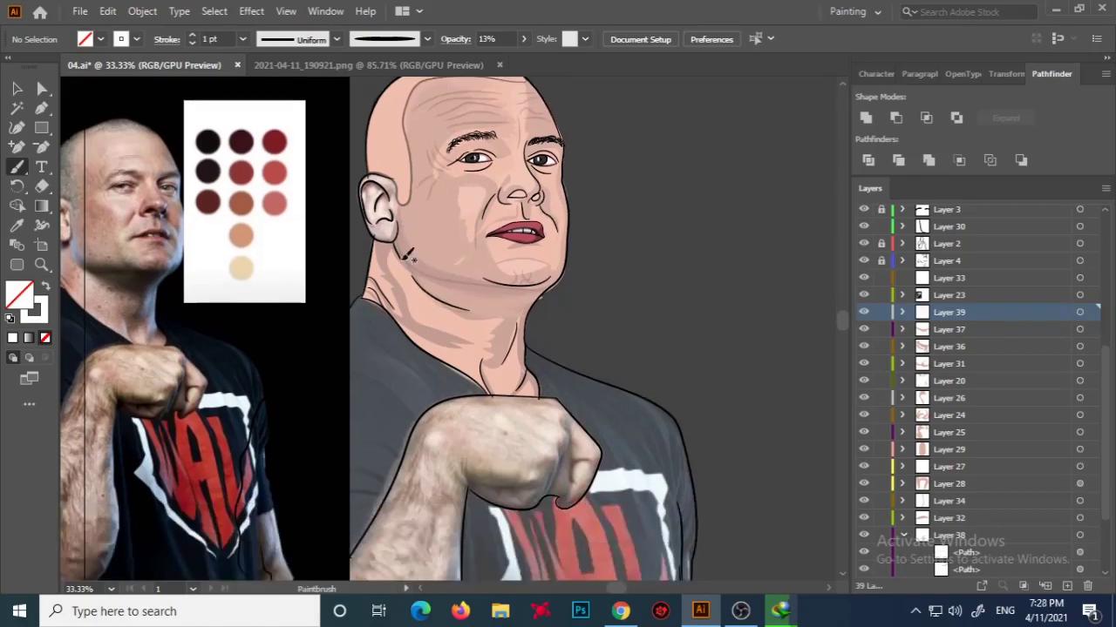
Add a cheek shading layer with black fill at 7% opacity.
{"action": "scroll", "coordinate": [650, 224], "scroll_direction": "up", "scroll_amount": 4}
{"action": "key", "text": "v"}
{"action": "scroll", "coordinate": [622, 166], "scroll_direction": "up", "scroll_amount": 2}
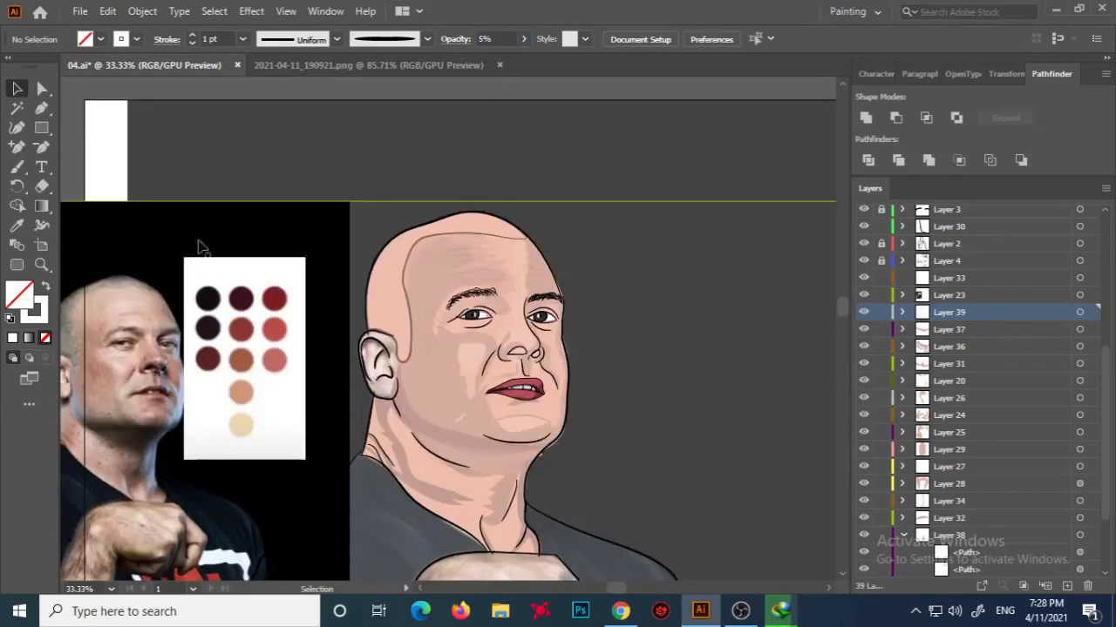
{"action": "key", "text": "ctrl+l"}
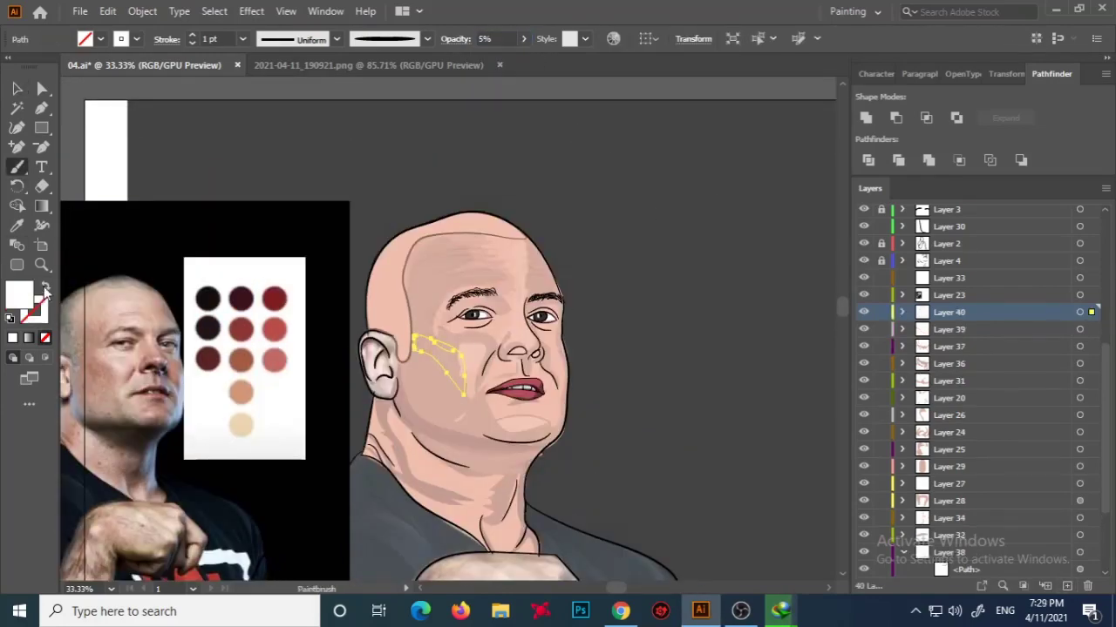
{"action": "double_click", "coordinate": [20, 293]}
{"action": "left_click", "coordinate": [864, 186]}
{"action": "left_click", "coordinate": [523, 39]}
{"action": "left_click_drag", "start_coordinate": [461, 59], "coordinate": [475, 61]}
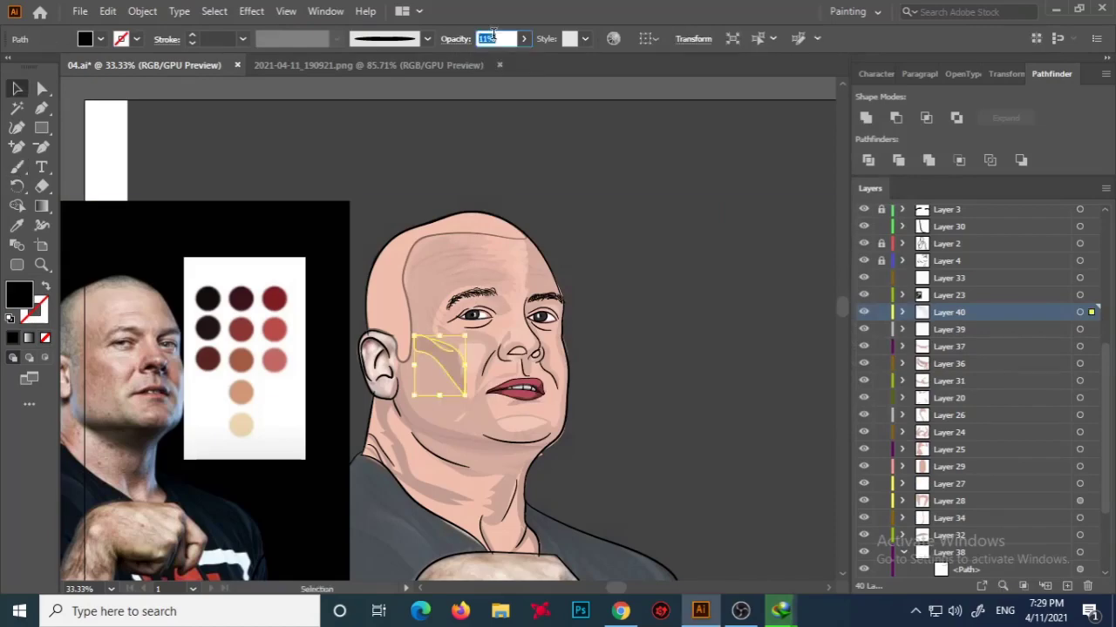
{"action": "key", "text": "ctrl+shift+a"}
{"action": "key", "text": "i"}
Paint a shading stroke along the jaw and another stroke on a new layer.
{"action": "left_click_drag", "start_coordinate": [433, 422], "coordinate": [433, 423]}
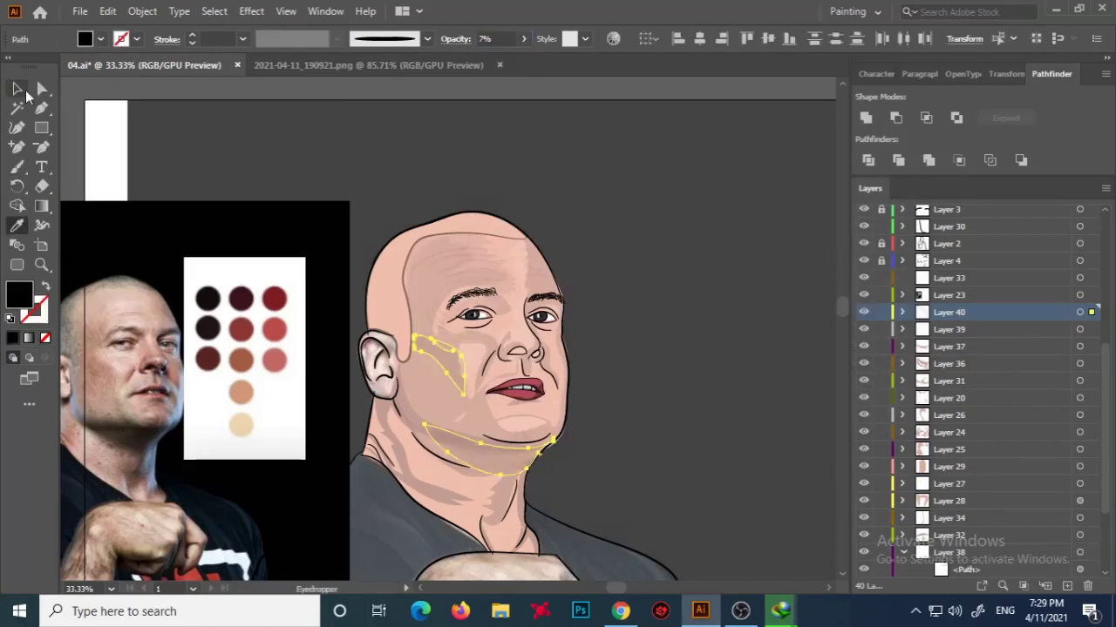
{"action": "scroll", "coordinate": [403, 359], "scroll_direction": "down", "scroll_amount": 2}
{"action": "key", "text": "ctrl+l"}
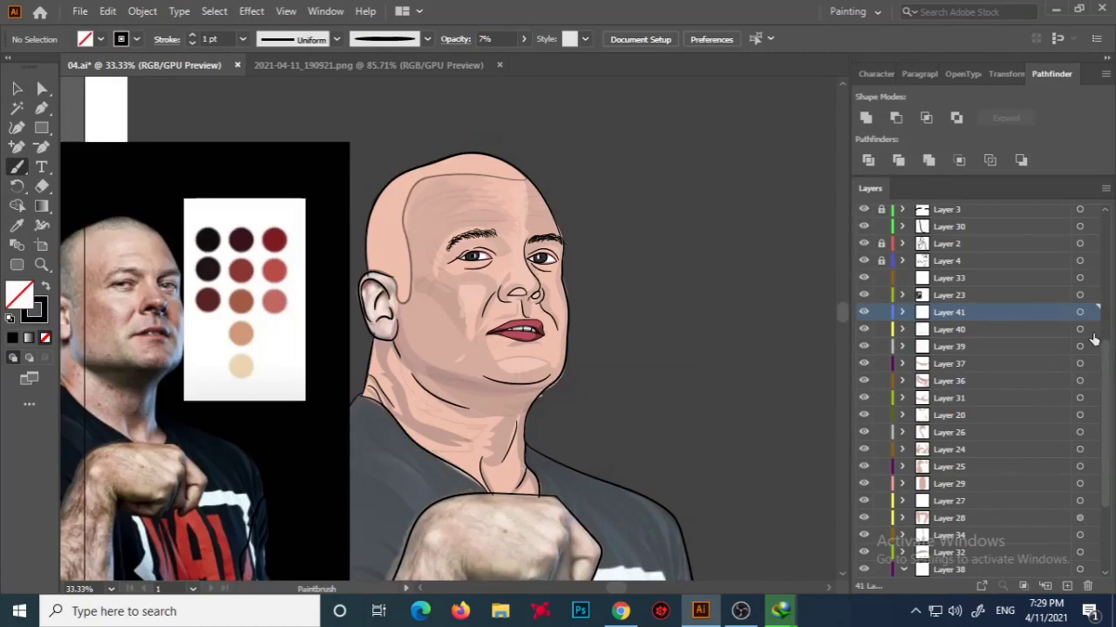
{"action": "left_click_drag", "start_coordinate": [373, 373], "coordinate": [448, 471]}
{"action": "key", "text": "a"}
{"action": "scroll", "coordinate": [465, 340], "scroll_direction": "down", "scroll_amount": 3}
{"action": "scroll", "coordinate": [464, 340], "scroll_direction": "down", "scroll_amount": 1}
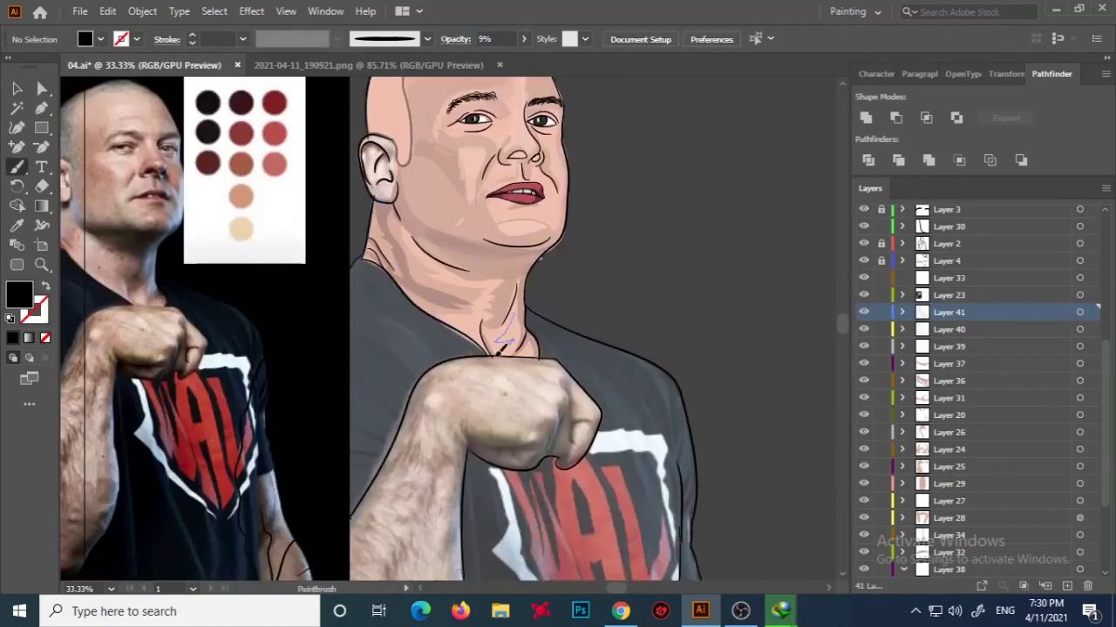
{"action": "scroll", "coordinate": [690, 218], "scroll_direction": "up", "scroll_amount": 2}
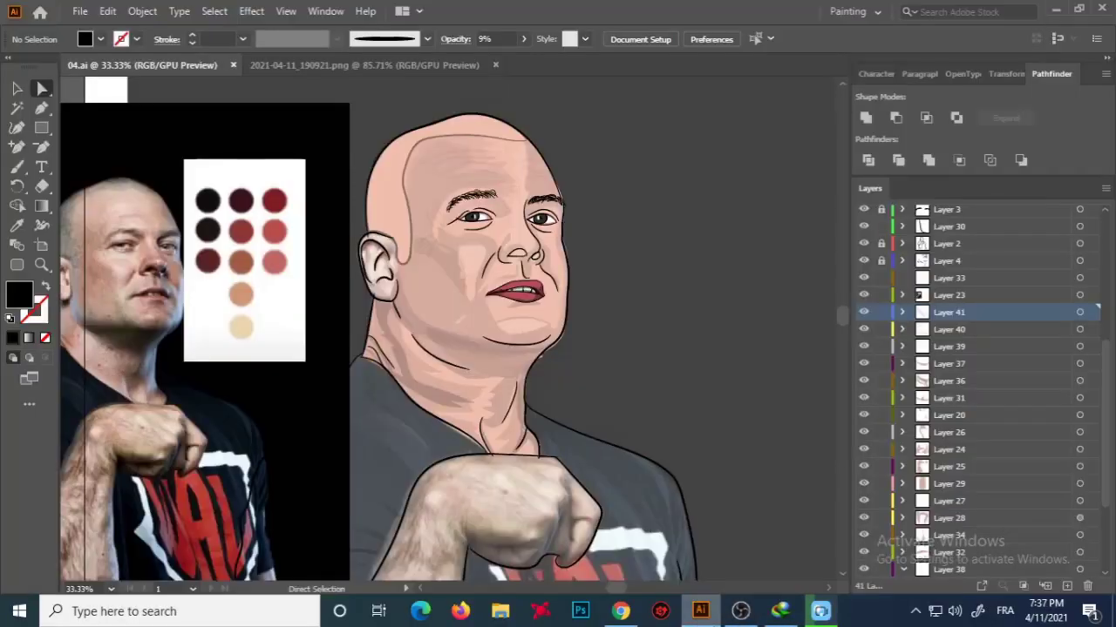
Add a new layer and set the neck stroke opacity to 18%.
{"action": "key", "text": "b"}
{"action": "key", "text": "ctrl+l"}
{"action": "key", "text": "v"}
{"action": "left_click", "coordinate": [523, 39]}
{"action": "left_click_drag", "start_coordinate": [460, 62], "coordinate": [470, 62]}
{"action": "left_click", "coordinate": [672, 360]}
{"action": "left_click", "coordinate": [401, 98]}
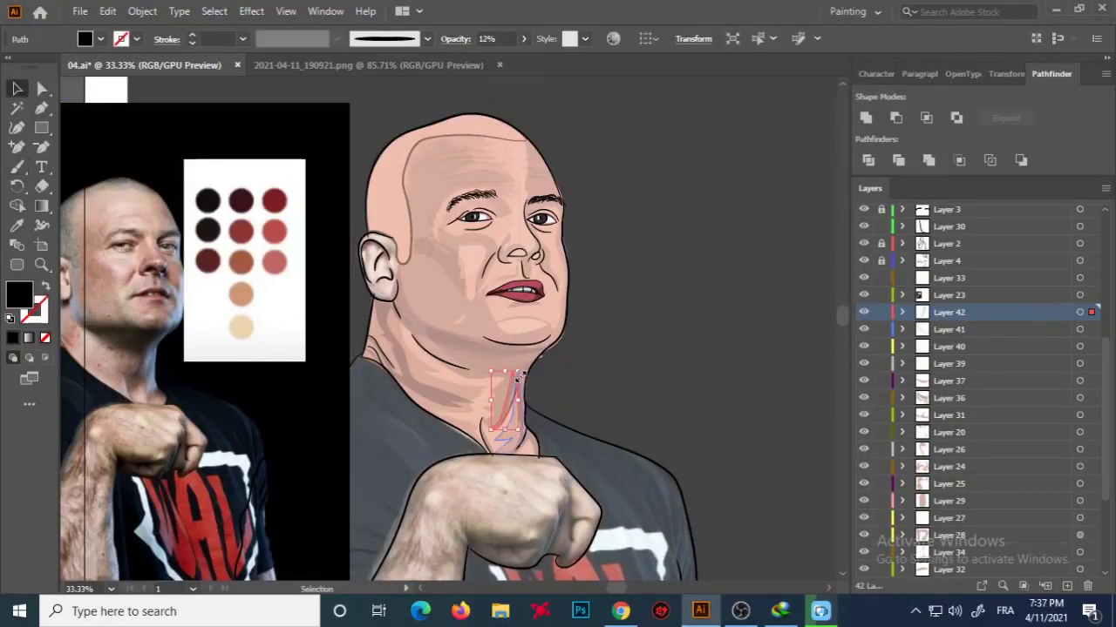
Paint a pink stroke down the neck and fade it to 16% opacity.
{"action": "left_click_drag", "start_coordinate": [515, 371], "coordinate": [503, 423]}
{"action": "key", "text": "v"}
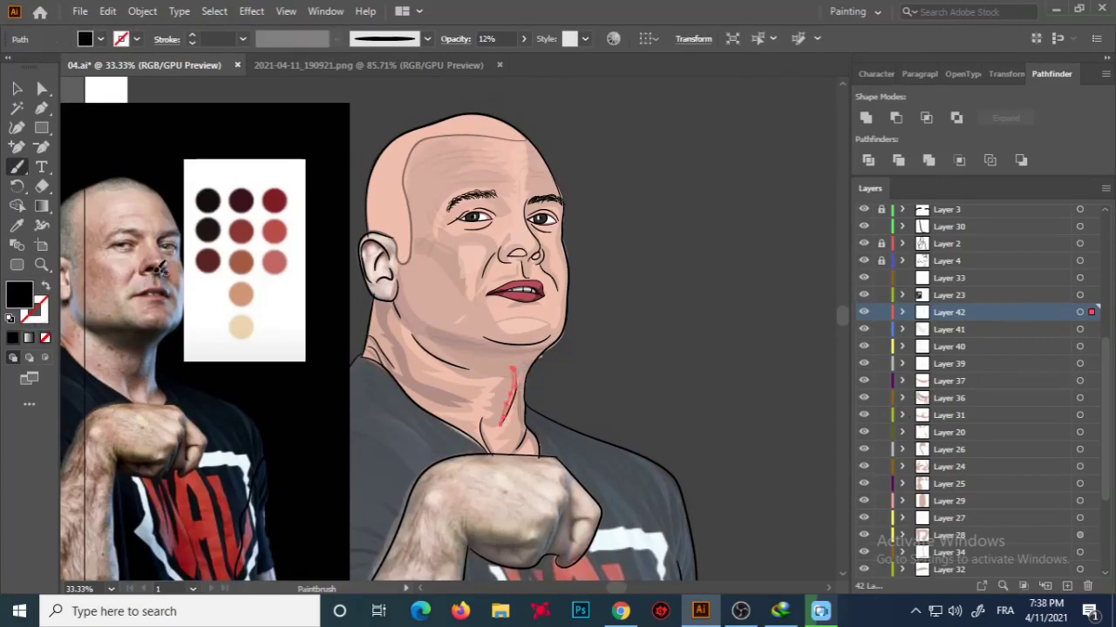
{"action": "left_click", "coordinate": [523, 39]}
{"action": "left_click_drag", "start_coordinate": [462, 59], "coordinate": [470, 60]}
{"action": "left_click", "coordinate": [687, 220]}
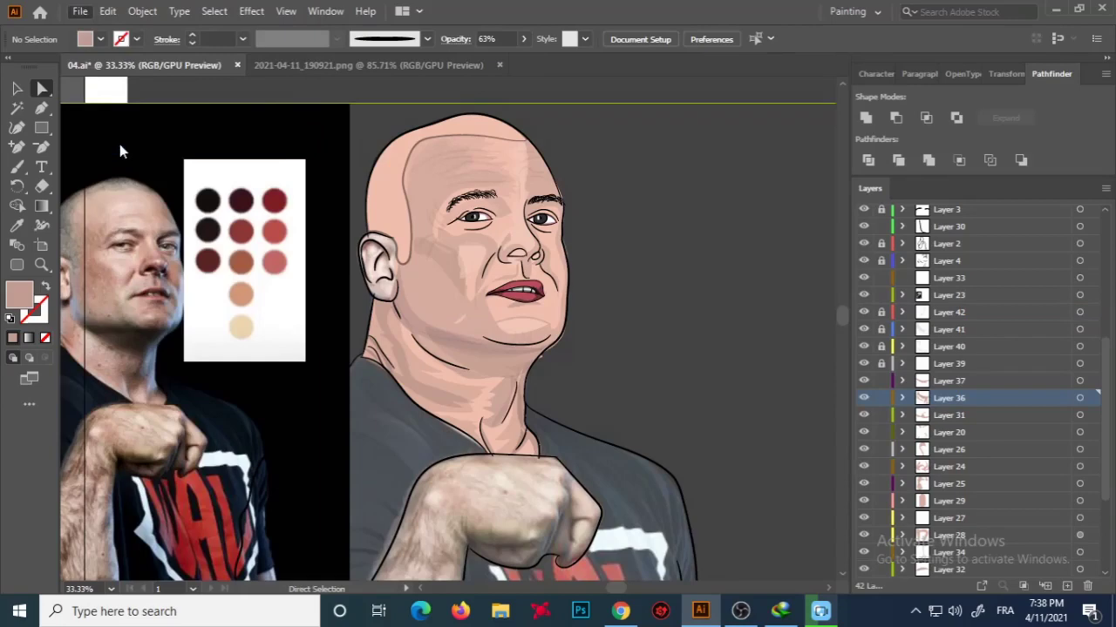
On a new layer, paint dark shading along the left jaw and under the chin.
{"action": "key", "text": "ctrl+l"}
{"action": "left_click_drag", "start_coordinate": [406, 329], "coordinate": [496, 370]}
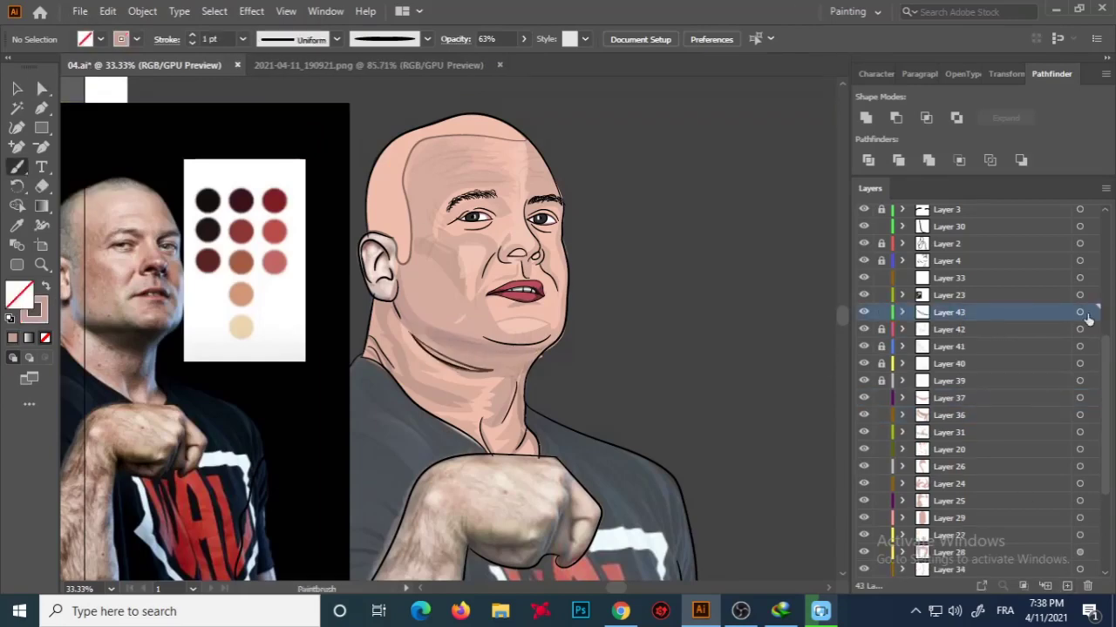
{"action": "key", "text": "ctrl+shift+a"}
{"action": "key", "text": "v"}
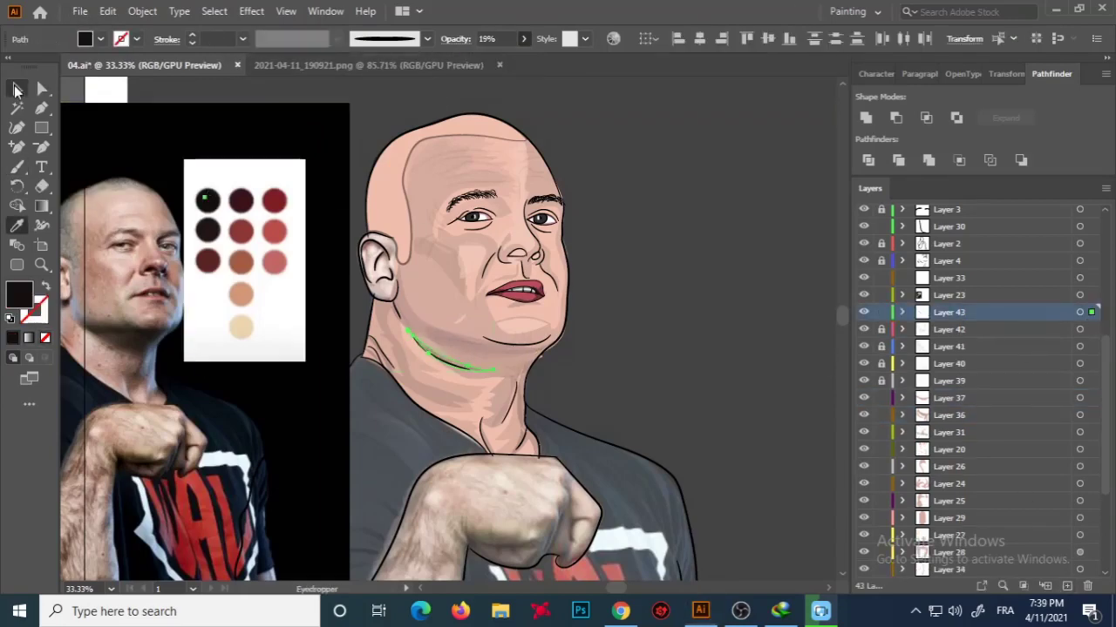
{"action": "left_click_drag", "start_coordinate": [563, 336], "coordinate": [488, 344]}
{"action": "key", "text": "shift+x"}
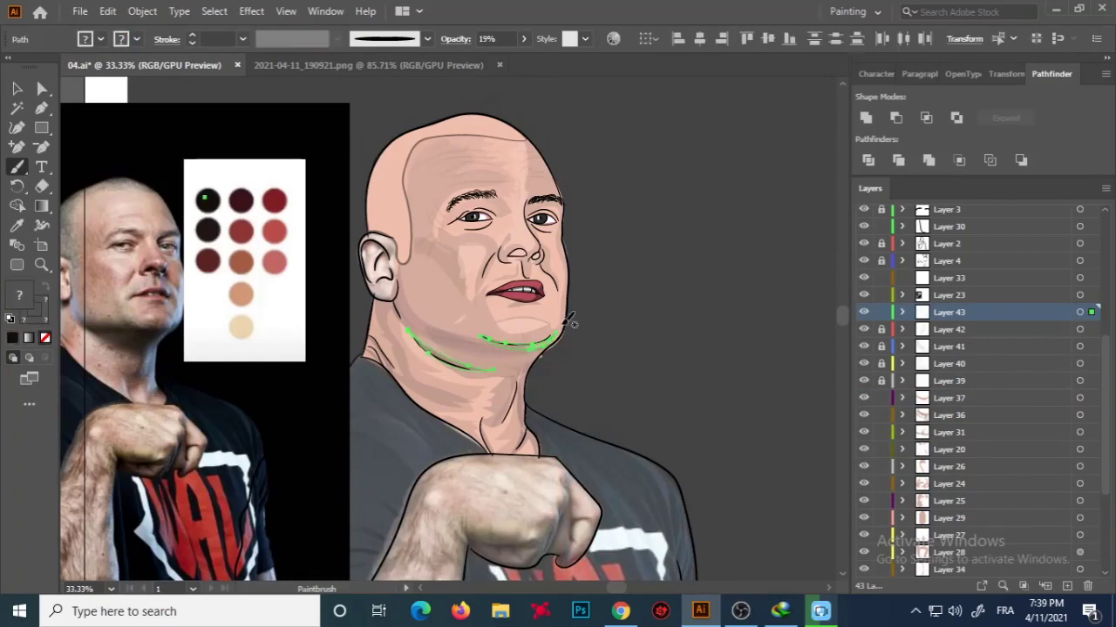
Fade the jaw shading stroke to 16% opacity.
{"action": "key", "text": "ctrl+shift+a"}
{"action": "key", "text": "v"}
{"action": "left_click", "coordinate": [475, 249]}
{"action": "left_click", "coordinate": [523, 39]}
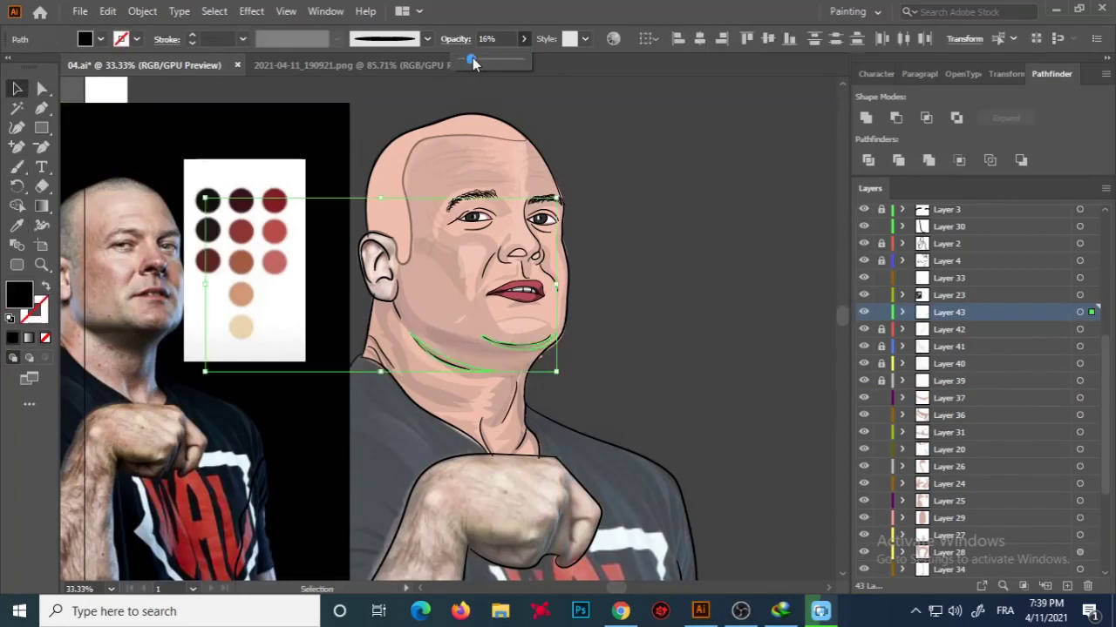
{"action": "left_click_drag", "start_coordinate": [473, 63], "coordinate": [477, 64]}
{"action": "key", "text": "ctrl+shift+a"}
{"action": "left_click", "coordinate": [447, 269]}
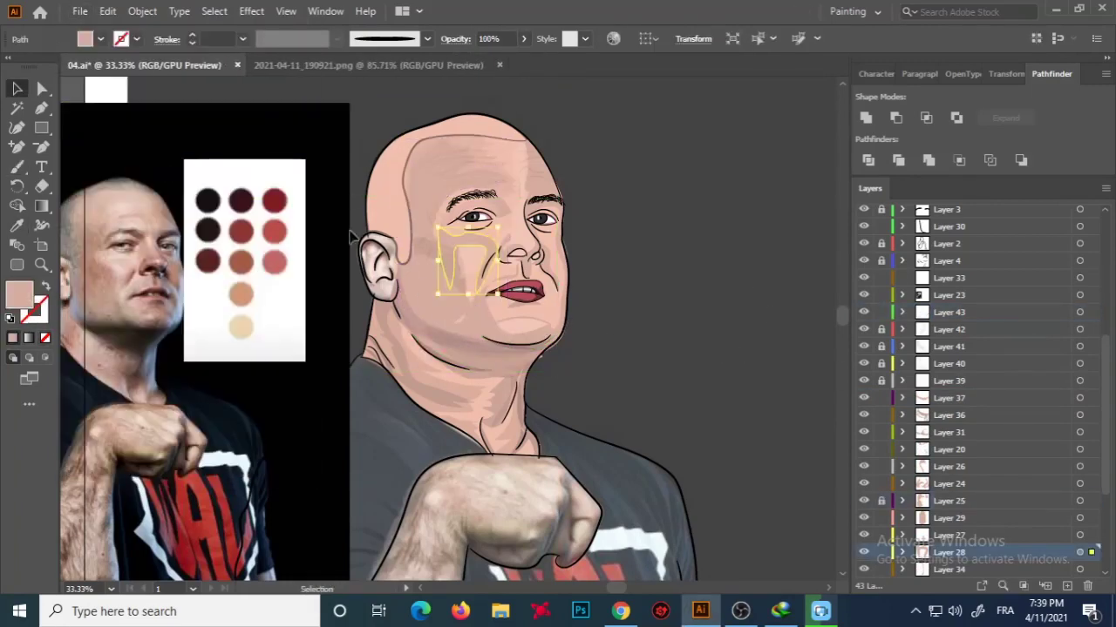
Paint faint pink nose strokes on Layer 44, raise Layer 44 in the stack, then undo the last strokes.
{"action": "key", "text": "ctrl+shift+a"}
{"action": "key", "text": "b"}
{"action": "key", "text": "shift+x"}
{"action": "left_click_drag", "start_coordinate": [490, 218], "coordinate": [502, 247]}
{"action": "left_click_drag", "start_coordinate": [475, 64], "coordinate": [471, 64]}
{"action": "left_click", "coordinate": [17, 88]}
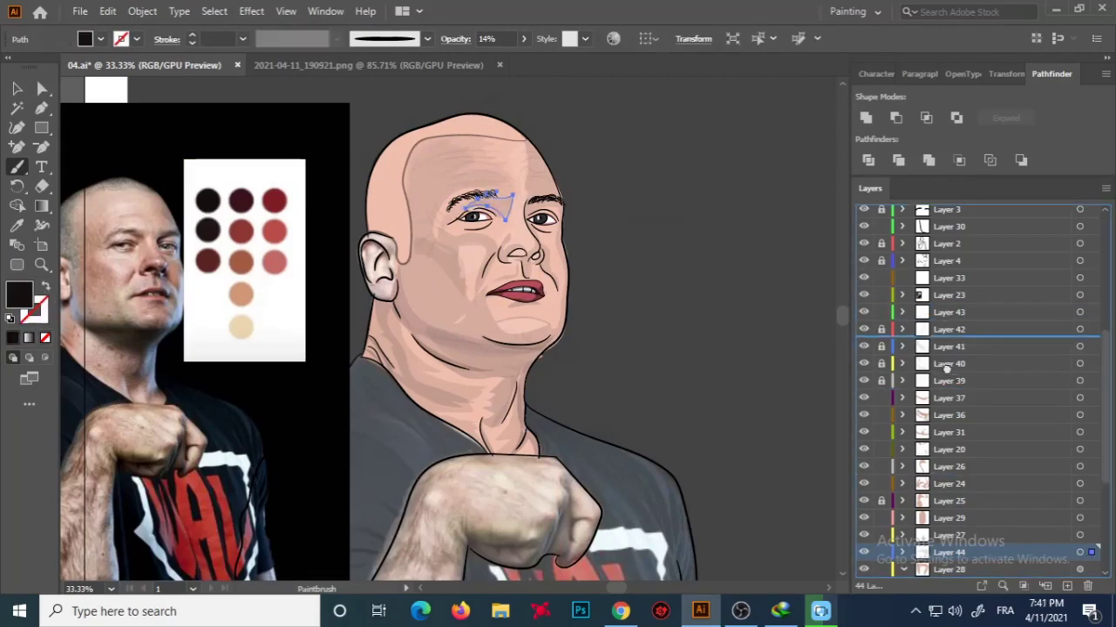
{"action": "left_click_drag", "start_coordinate": [948, 552], "coordinate": [948, 427]}
{"action": "key", "text": "v"}
{"action": "key", "text": "ctrl+z"}
Paint a soft shading stroke along the cheek and jaw near Layer 38's nose and chin paths.
{"action": "key", "text": "a"}
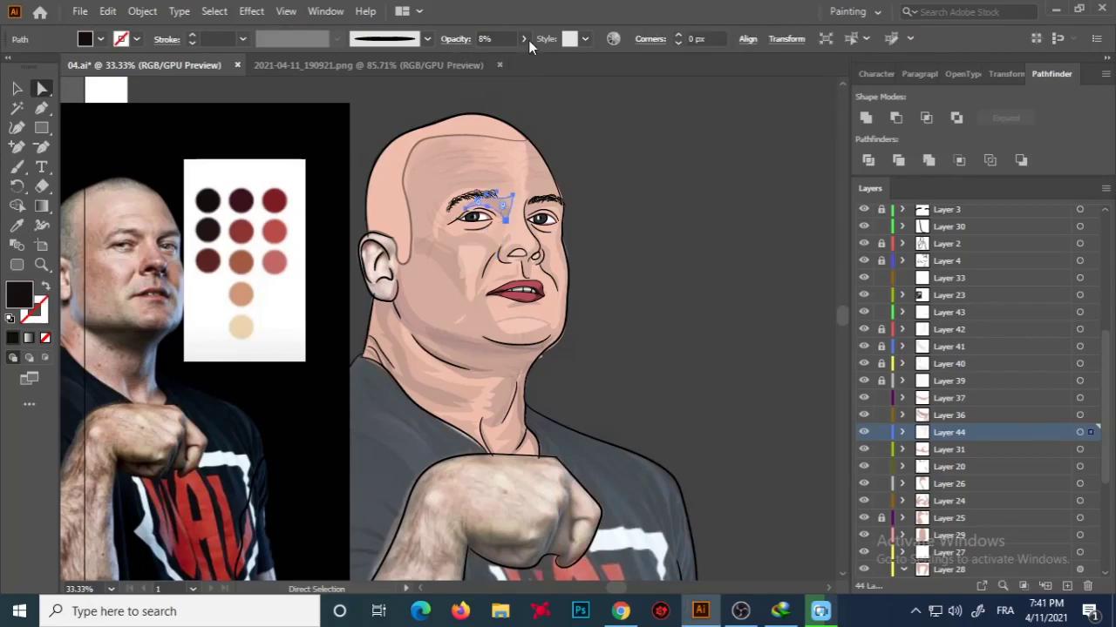
{"action": "left_click", "coordinate": [628, 279]}
{"action": "scroll", "coordinate": [958, 392], "scroll_direction": "down", "scroll_amount": 3}
{"action": "left_click", "coordinate": [1089, 432]}
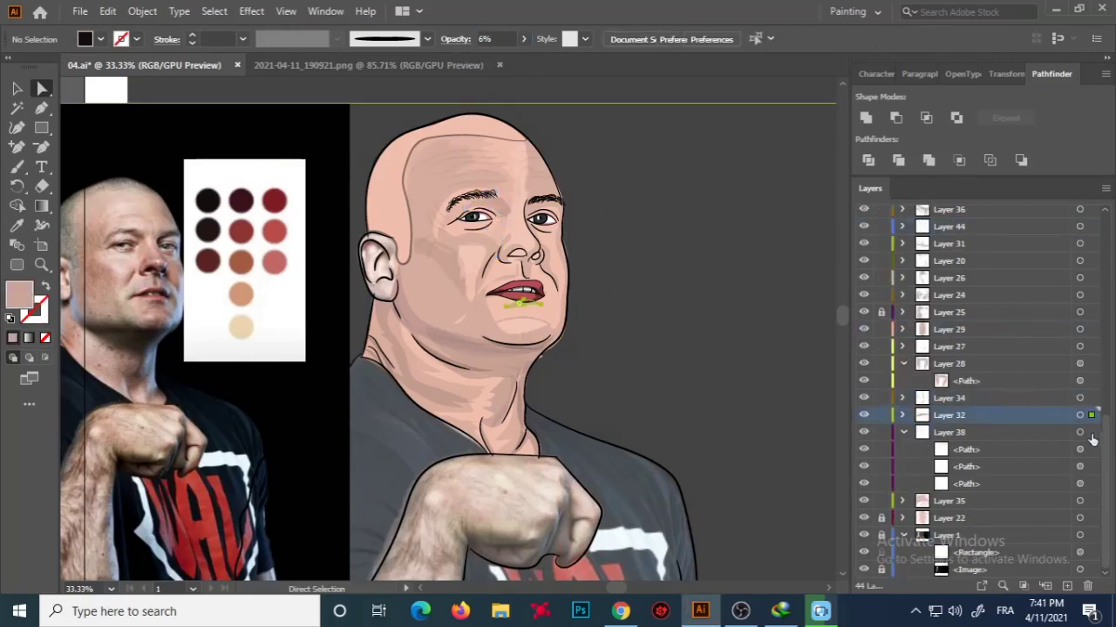
{"action": "left_click_drag", "start_coordinate": [453, 218], "coordinate": [428, 288]}
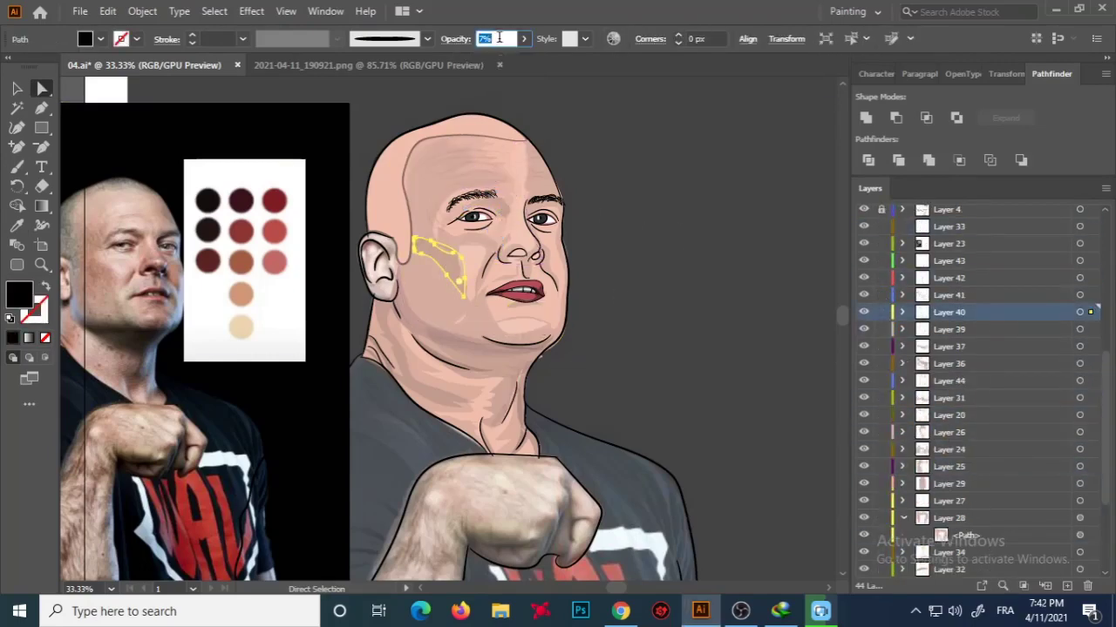
{"action": "left_click_drag", "start_coordinate": [413, 266], "coordinate": [436, 344]}
Check the cheek shading paths in Layer 40 and save the document.
{"action": "key", "text": "a"}
{"action": "left_click", "coordinate": [782, 353]}
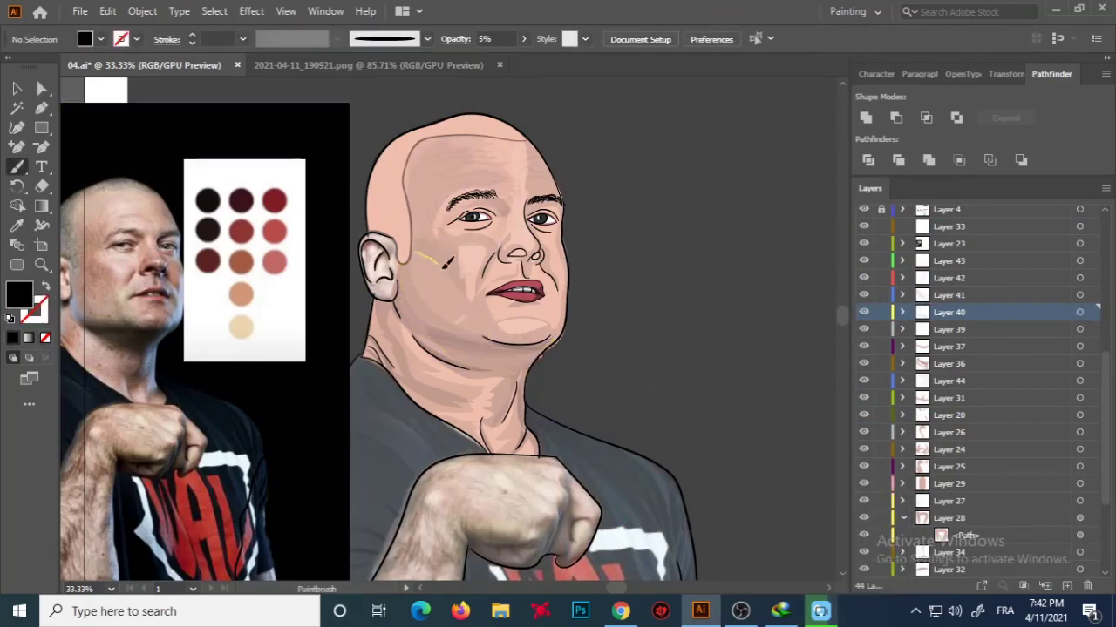
{"action": "left_click", "coordinate": [436, 288]}
{"action": "left_click", "coordinate": [449, 265]}
{"action": "left_click", "coordinate": [449, 265]}
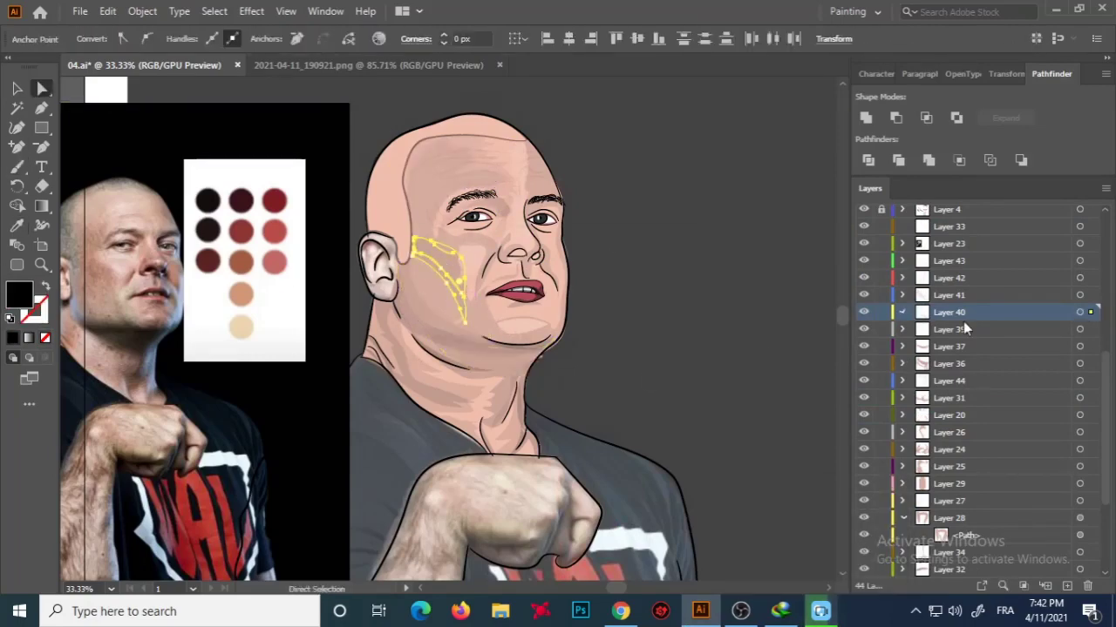
{"action": "left_click", "coordinate": [902, 312]}
{"action": "left_click", "coordinate": [508, 99]}
{"action": "key", "text": "ctrl+s"}
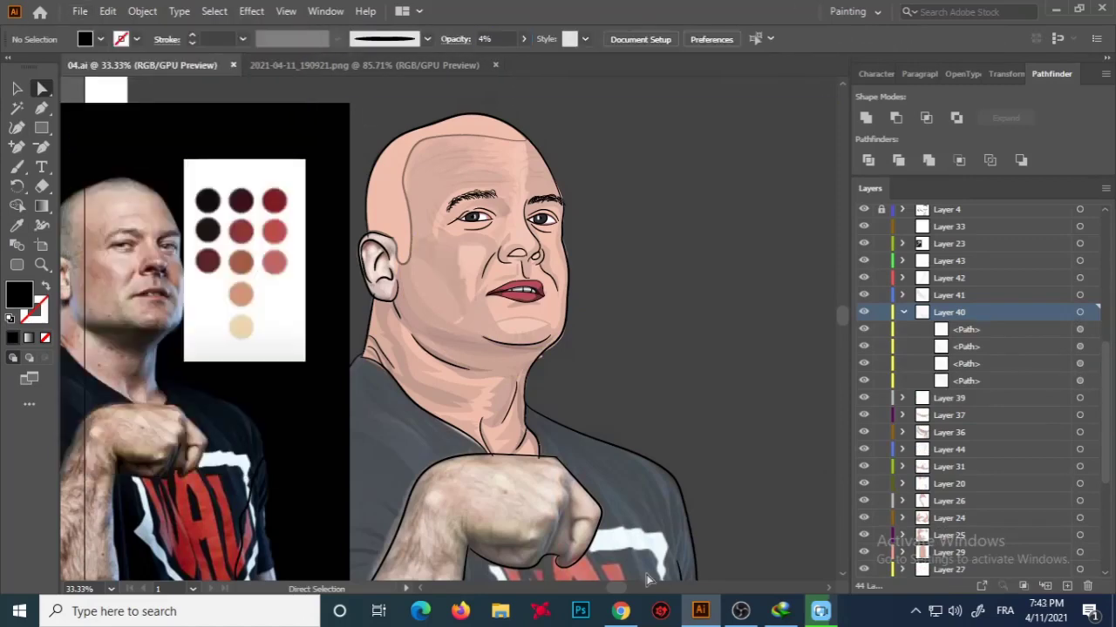
Paint a 12%-opacity shading stroke on the nose on new Layer 46.
{"action": "key", "text": "ctrl+plus"}
{"action": "key", "text": "b"}
{"action": "key", "text": "ctrl+l"}
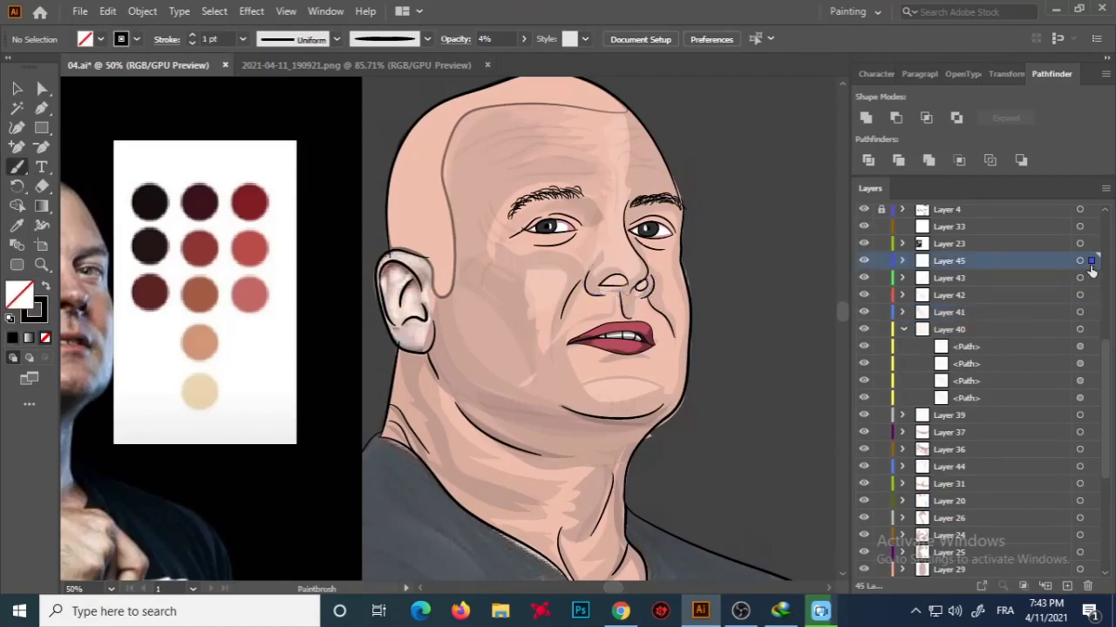
{"action": "left_click", "coordinate": [484, 38]}
{"action": "type", "text": "12"}
{"action": "key", "text": "Return"}
{"action": "key", "text": "a"}
{"action": "key", "text": "ctrl+shift+a"}
{"action": "key", "text": "b"}
{"action": "key", "text": "shift+x"}
{"action": "key", "text": "ctrl+l"}
{"action": "left_click_drag", "start_coordinate": [654, 279], "coordinate": [649, 283]}
Sample a skin colour and paint a dark nostril shape on new Layer 47.
{"action": "key", "text": "i"}
{"action": "left_click", "coordinate": [522, 450]}
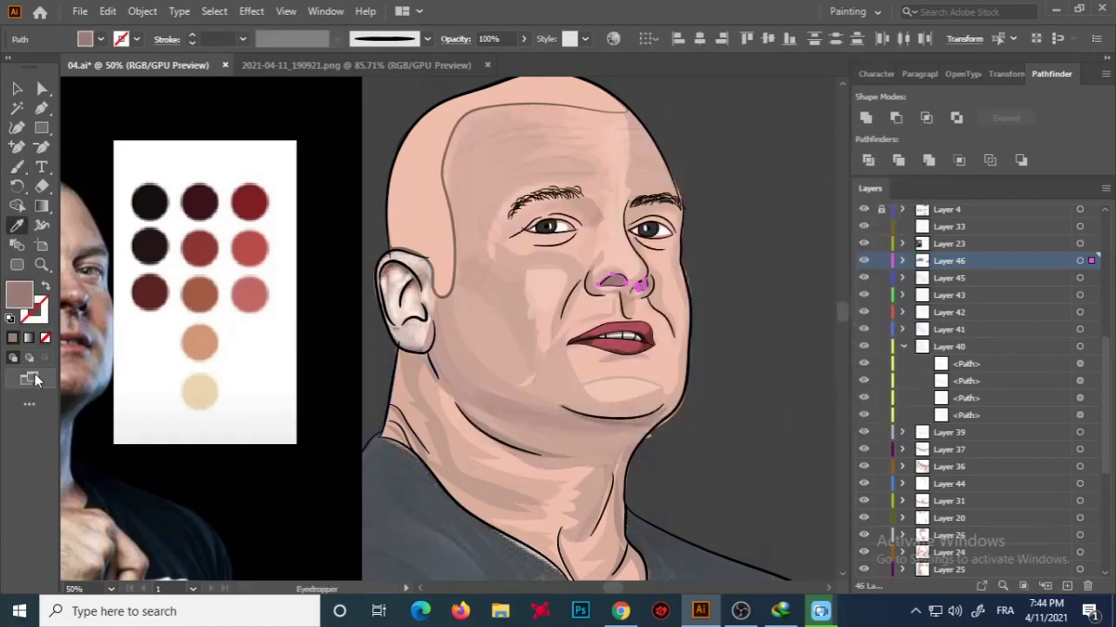
{"action": "key", "text": "ctrl+shift+a"}
{"action": "scroll", "coordinate": [534, 360], "scroll_direction": "down", "scroll_amount": 3}
{"action": "scroll", "coordinate": [453, 319], "scroll_direction": "up", "scroll_amount": 3}
{"action": "key", "text": "ctrl+l"}
{"action": "key", "text": "b"}
{"action": "left_click_drag", "start_coordinate": [457, 314], "coordinate": [449, 324]}
{"action": "key", "text": "d"}
{"action": "key", "text": "v"}
{"action": "key", "text": "ctrl+shift+a"}
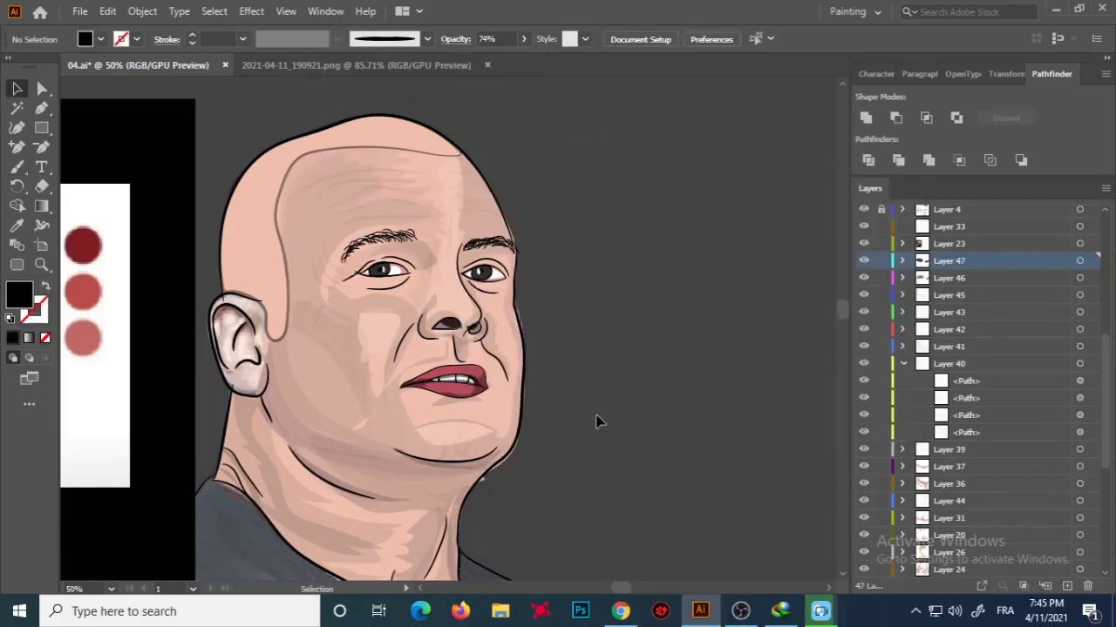
Paint a small left-cheek highlight on new Layer 48 and raise its opacity.
{"action": "key", "text": "z"}
{"action": "scroll", "coordinate": [503, 343], "scroll_direction": "down", "scroll_amount": 3}
{"action": "scroll", "coordinate": [491, 305], "scroll_direction": "up", "scroll_amount": 1}
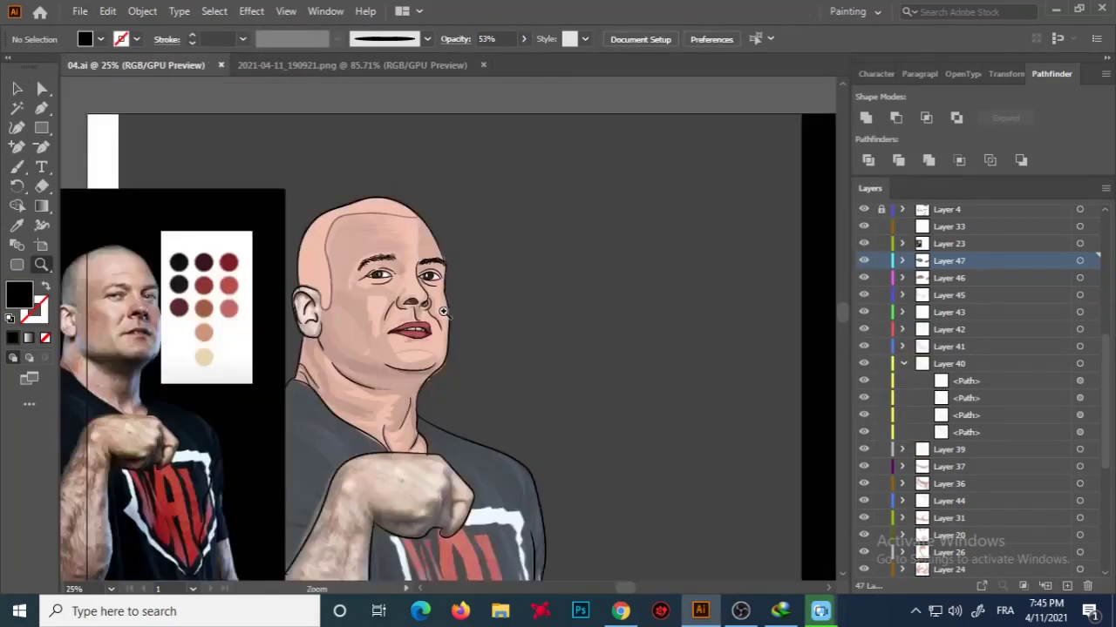
{"action": "left_click", "coordinate": [490, 305]}
{"action": "key", "text": "ctrl+l"}
{"action": "key", "text": "i"}
{"action": "key", "text": "ctrl+shift+a"}
{"action": "key", "text": "b"}
{"action": "left_click_drag", "start_coordinate": [366, 313], "coordinate": [353, 329]}
{"action": "key", "text": "a"}
{"action": "scroll", "coordinate": [453, 331], "scroll_direction": "down", "scroll_amount": 2}
{"action": "scroll", "coordinate": [454, 331], "scroll_direction": "up", "scroll_amount": 2}
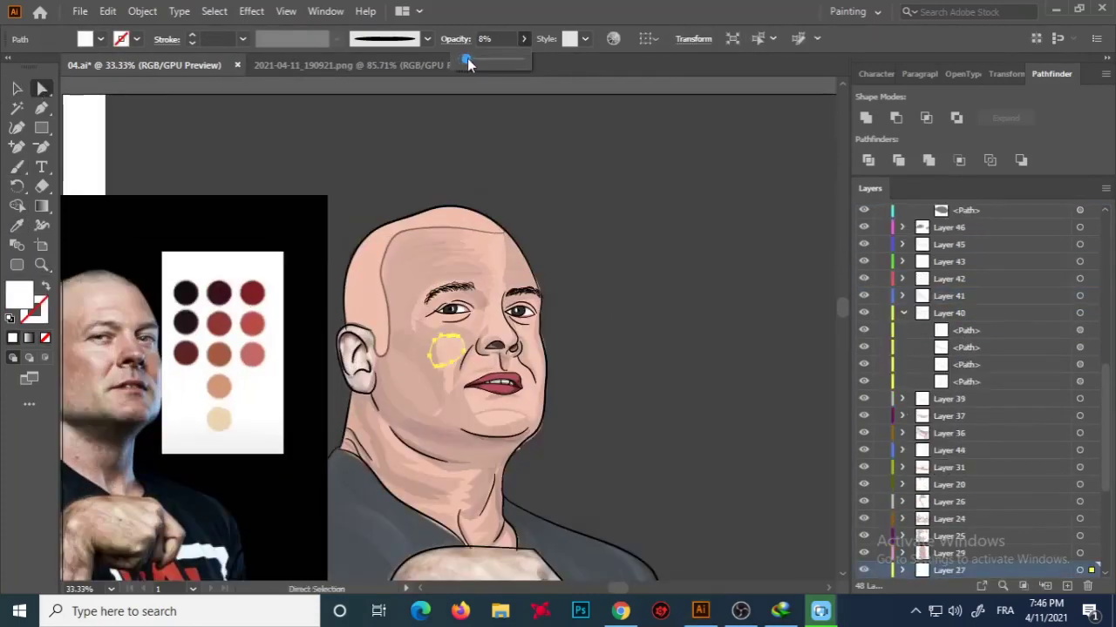
{"action": "left_click_drag", "start_coordinate": [467, 58], "coordinate": [523, 65]}
{"action": "left_click", "coordinate": [709, 406]}
Unlock Layer 19 and give its head shape a new fill colour.
{"action": "scroll", "coordinate": [567, 406], "scroll_direction": "down", "scroll_amount": 2}
{"action": "scroll", "coordinate": [455, 407], "scroll_direction": "up", "scroll_amount": 1}
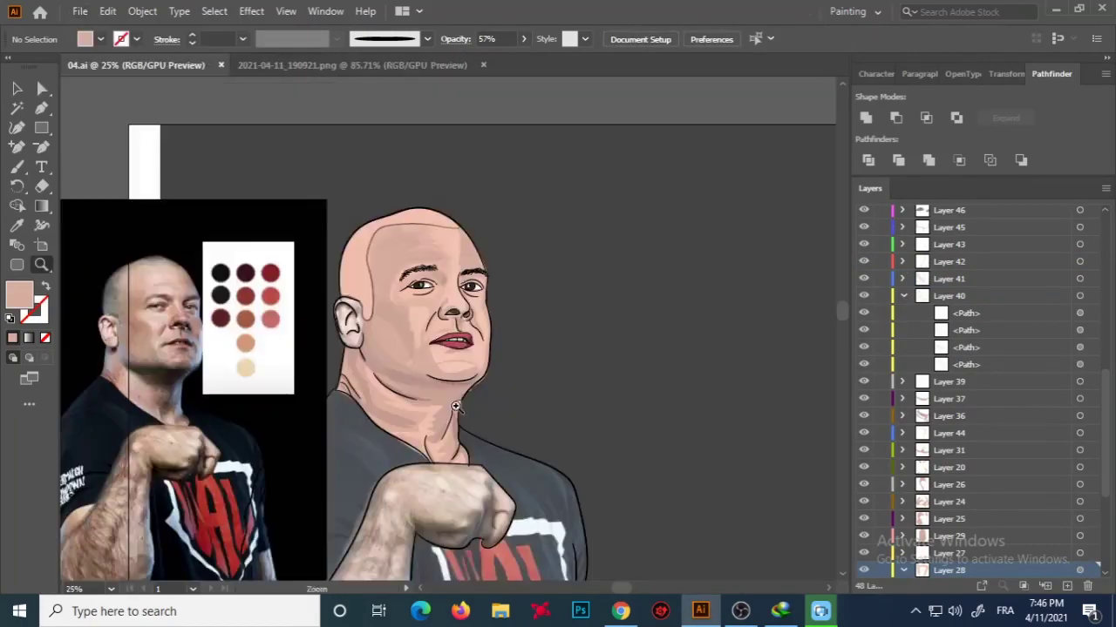
{"action": "scroll", "coordinate": [455, 406], "scroll_direction": "up", "scroll_amount": 1}
{"action": "scroll", "coordinate": [897, 523], "scroll_direction": "up", "scroll_amount": 4}
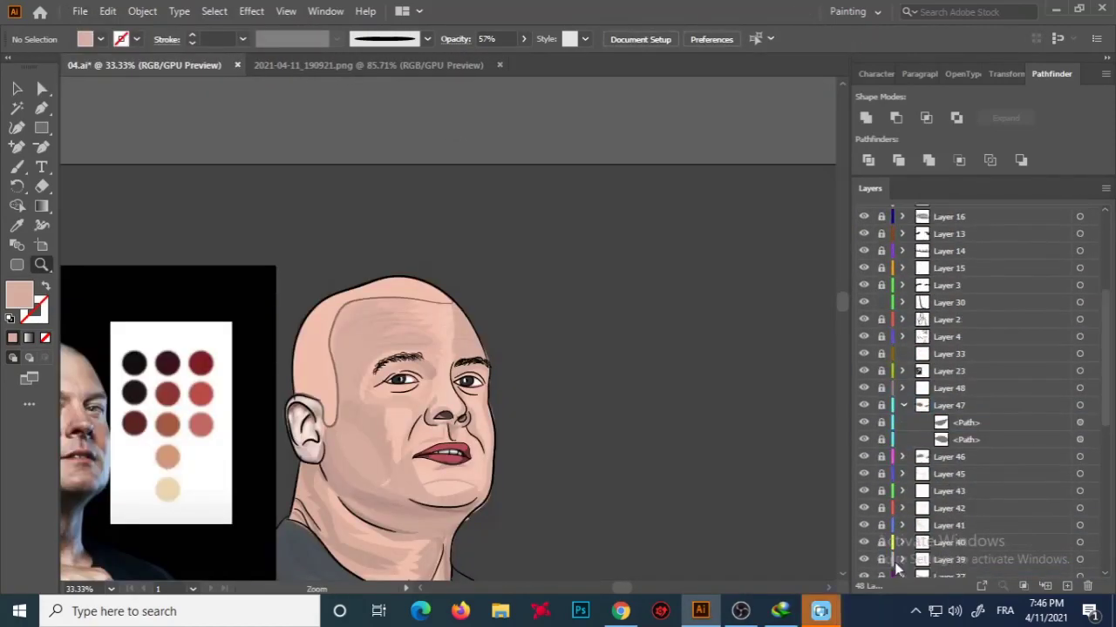
{"action": "scroll", "coordinate": [355, 394], "scroll_direction": "up", "scroll_amount": 1}
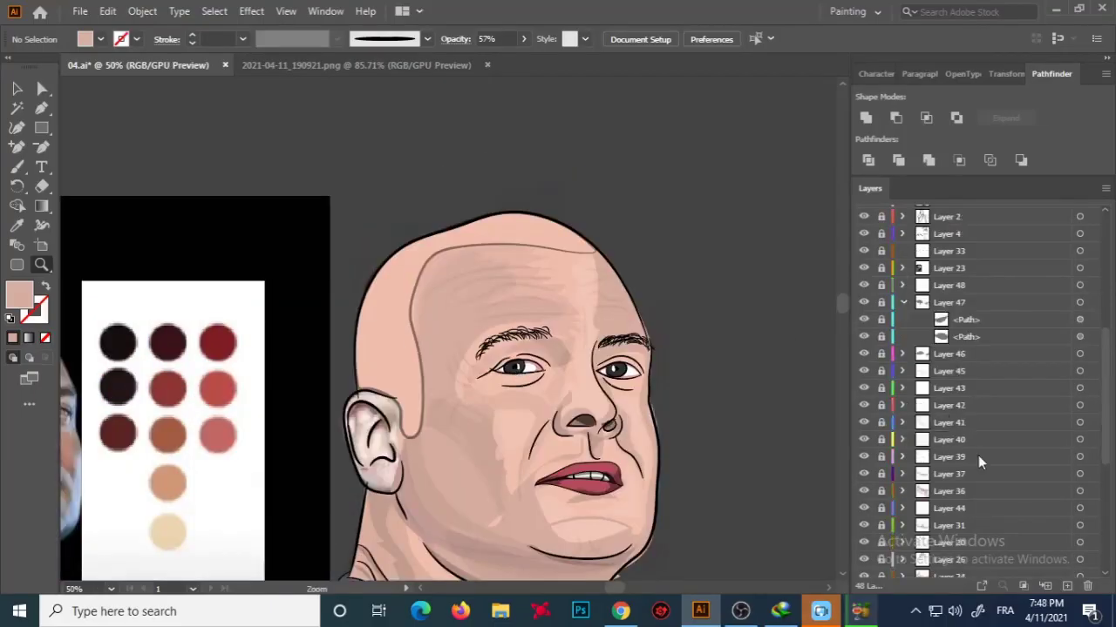
{"action": "scroll", "coordinate": [610, 165], "scroll_direction": "up", "scroll_amount": 1}
{"action": "key", "text": "v"}
{"action": "scroll", "coordinate": [948, 343], "scroll_direction": "up", "scroll_amount": 3}
{"action": "left_click", "coordinate": [881, 319]}
{"action": "left_click", "coordinate": [1079, 319]}
{"action": "double_click", "coordinate": [20, 295]}
{"action": "left_click", "coordinate": [864, 189]}
{"action": "scroll", "coordinate": [448, 348], "scroll_direction": "left", "scroll_amount": 3}
Sample skin colour into the head shape, duplicate Layer 19, and stretch the copy to the head top.
{"action": "key", "text": "i"}
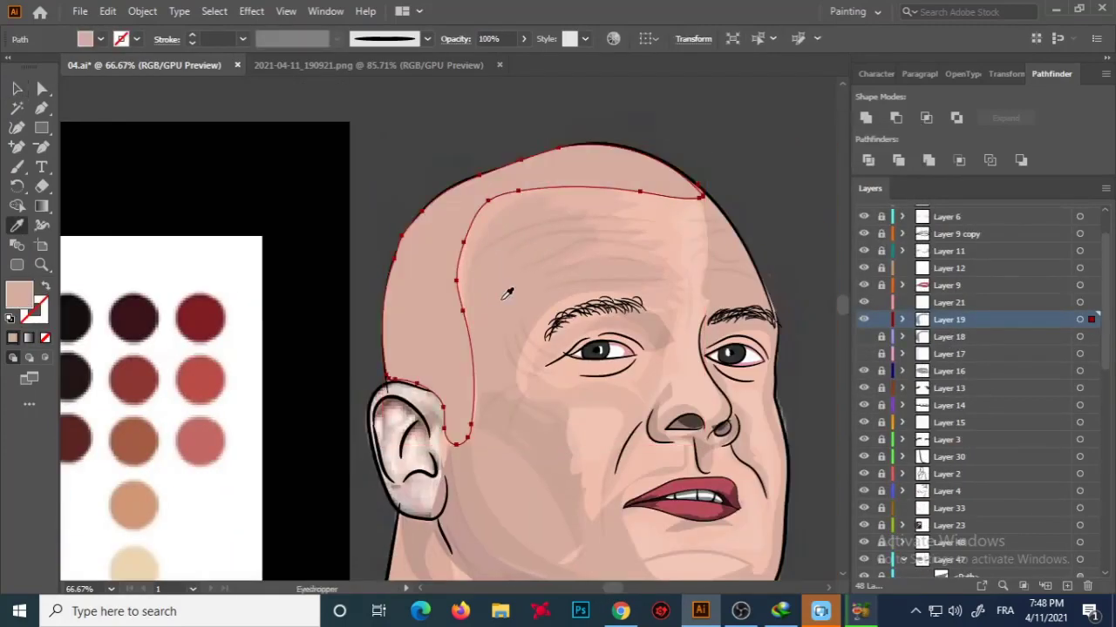
{"action": "scroll", "coordinate": [448, 349], "scroll_direction": "down", "scroll_amount": 2}
{"action": "left_click", "coordinate": [660, 102]}
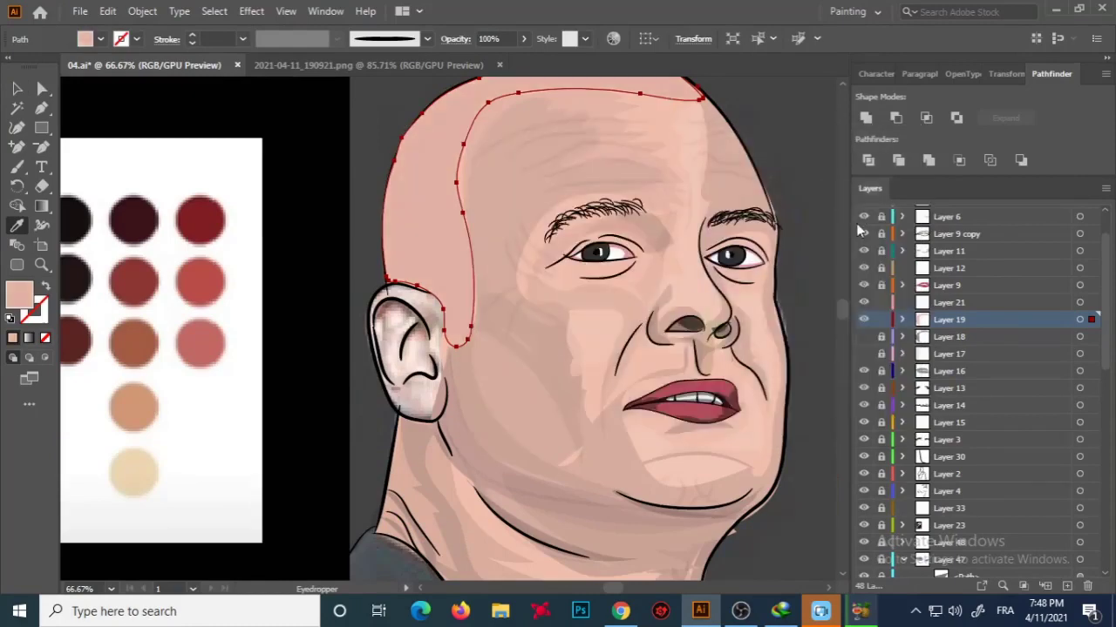
{"action": "left_click_drag", "start_coordinate": [949, 319], "coordinate": [1067, 586]}
{"action": "key", "text": "v"}
{"action": "scroll", "coordinate": [610, 305], "scroll_direction": "up", "scroll_amount": 2}
{"action": "left_click_drag", "start_coordinate": [698, 145], "coordinate": [689, 132]}
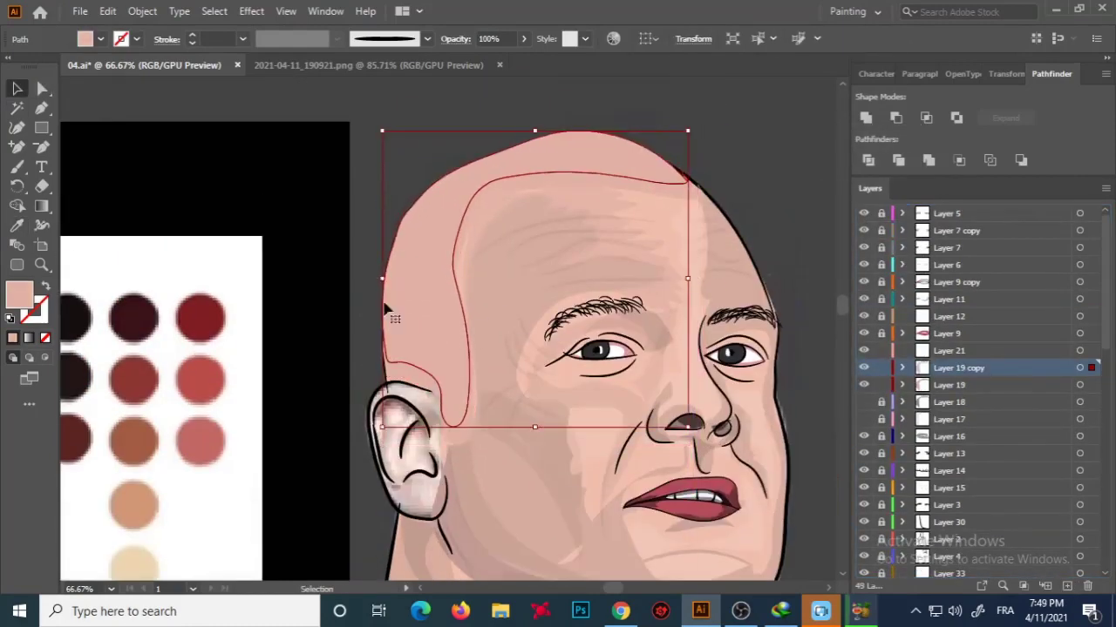
Tint the copied head shape grey and move Layer 19 below Layer 2.
{"action": "key", "text": "i"}
{"action": "key", "text": "ctrl+z"}
{"action": "key", "text": "v"}
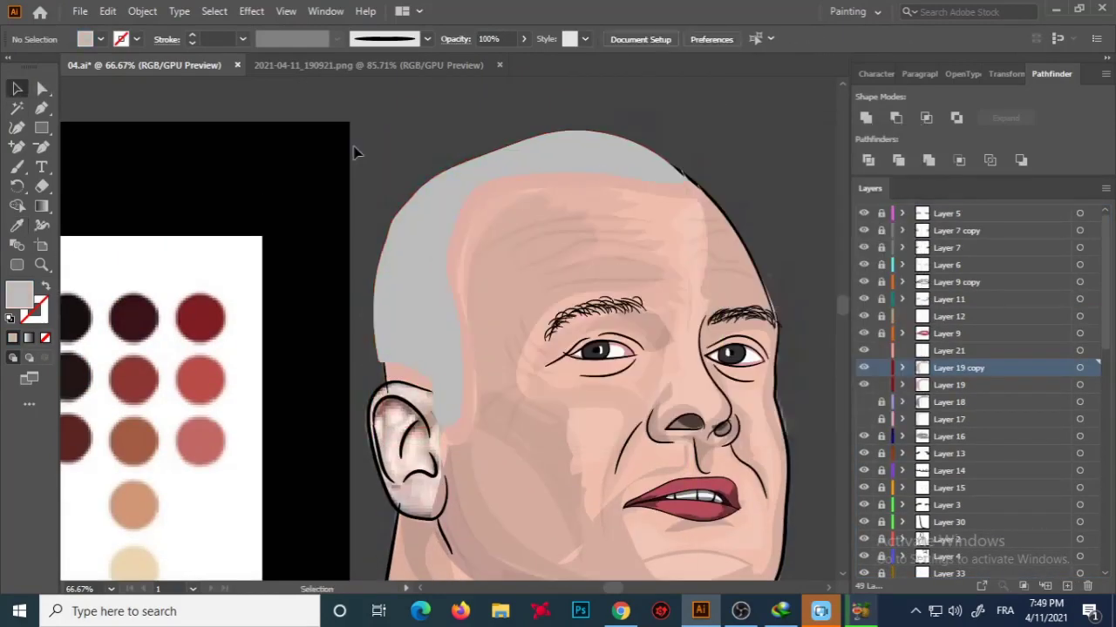
{"action": "left_click", "coordinate": [357, 154]}
{"action": "key", "text": "ctrl+0"}
{"action": "left_click", "coordinate": [680, 203]}
{"action": "key", "text": "ctrl+equal"}
{"action": "key", "text": "ctrl+equal"}
{"action": "key", "text": "ctrl+equal"}
{"action": "left_click", "coordinate": [42, 88]}
{"action": "left_click", "coordinate": [464, 300]}
{"action": "left_click_drag", "start_coordinate": [958, 386], "coordinate": [958, 548]}
Paint tiny dark stubble dots on the crown on new Layer 50 with no fill.
{"action": "key", "text": "ctrl+l"}
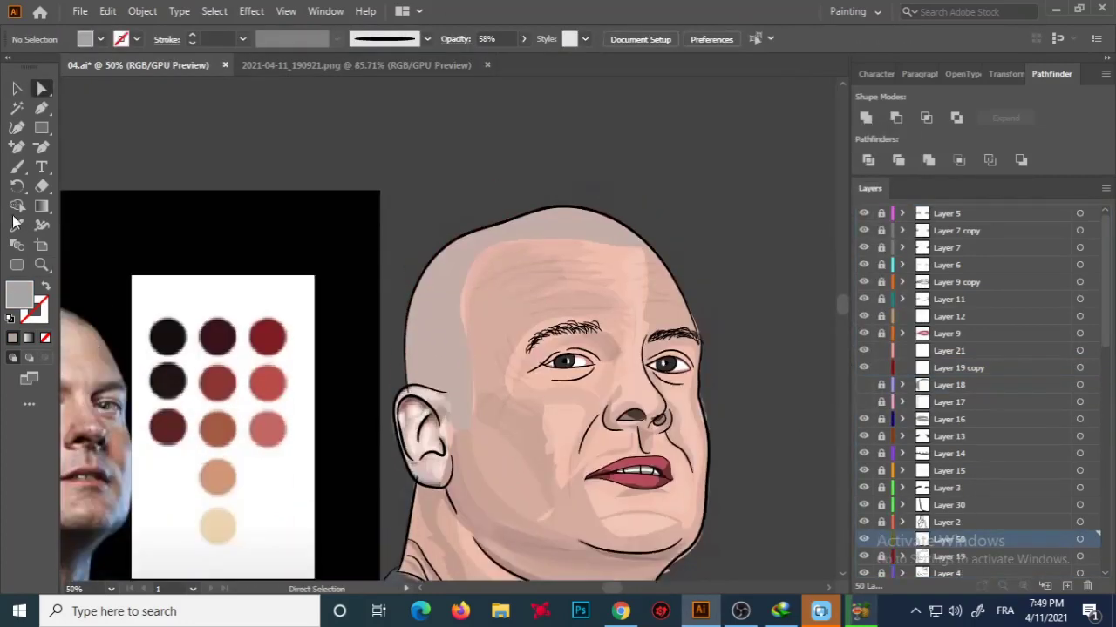
{"action": "key", "text": "b"}
{"action": "key", "text": "F6"}
{"action": "key", "text": "slash"}
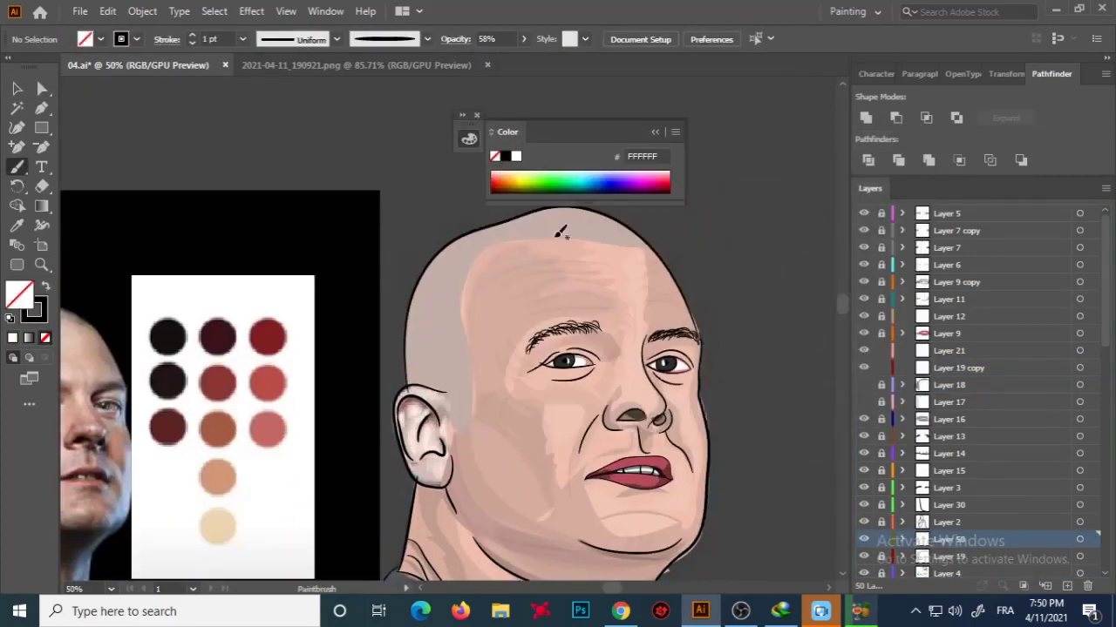
{"action": "scroll", "coordinate": [577, 211], "scroll_direction": "up", "scroll_amount": 2}
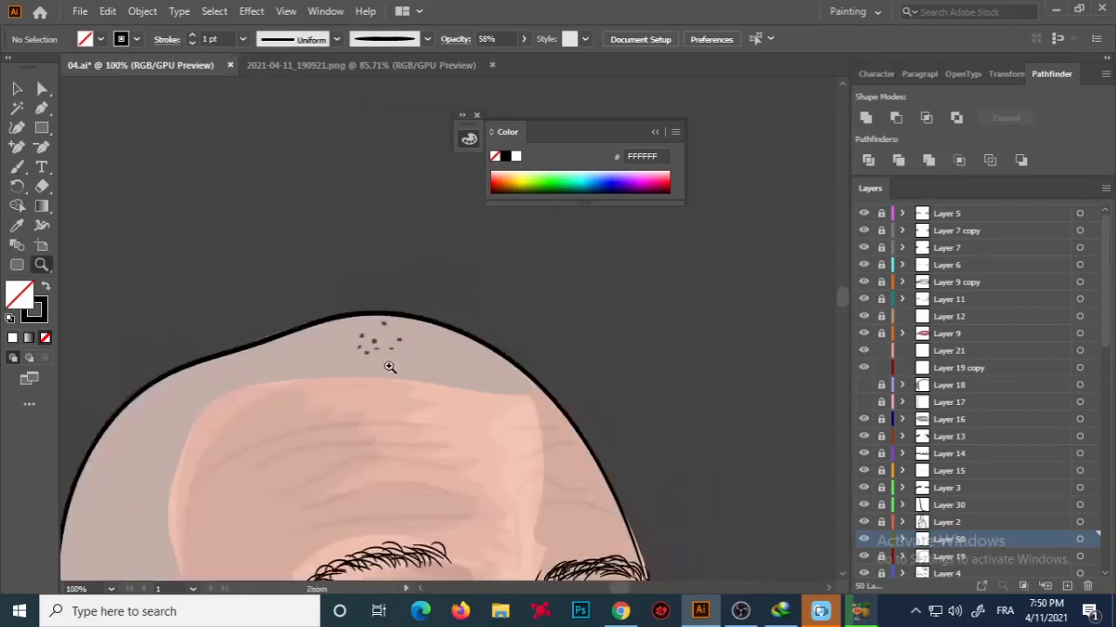
{"action": "scroll", "coordinate": [577, 211], "scroll_direction": "up", "scroll_amount": 1}
{"action": "key", "text": "a"}
{"action": "left_click_drag", "start_coordinate": [432, 273], "coordinate": [427, 280]}
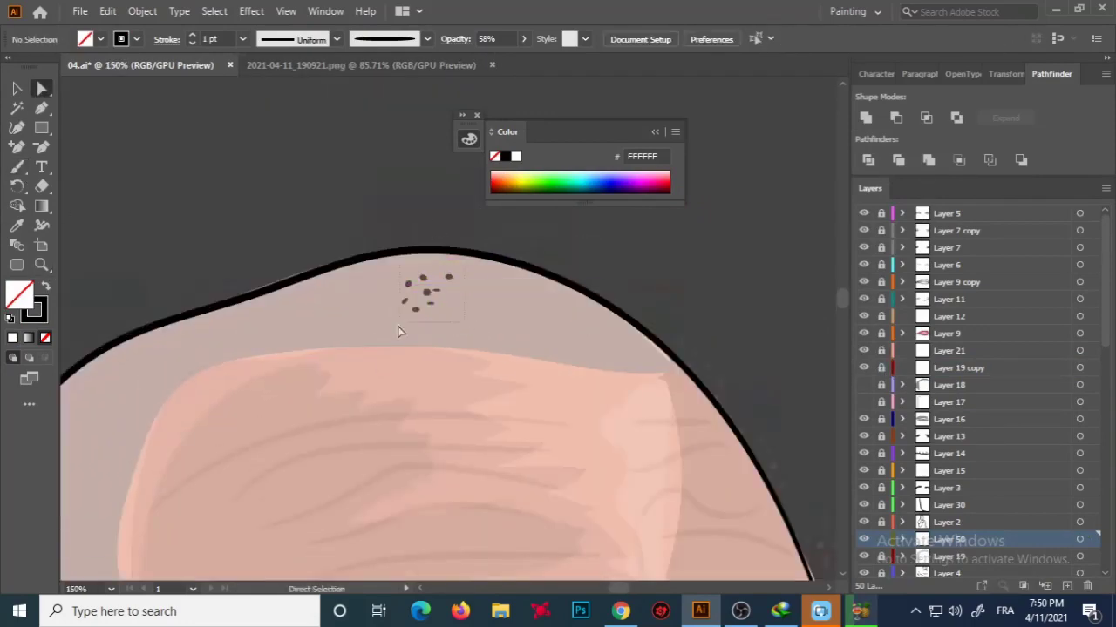
{"action": "key", "text": "v"}
{"action": "left_click", "coordinate": [279, 80]}
{"action": "scroll", "coordinate": [361, 266], "scroll_direction": "down", "scroll_amount": 4}
{"action": "scroll", "coordinate": [424, 289], "scroll_direction": "up", "scroll_amount": 2}
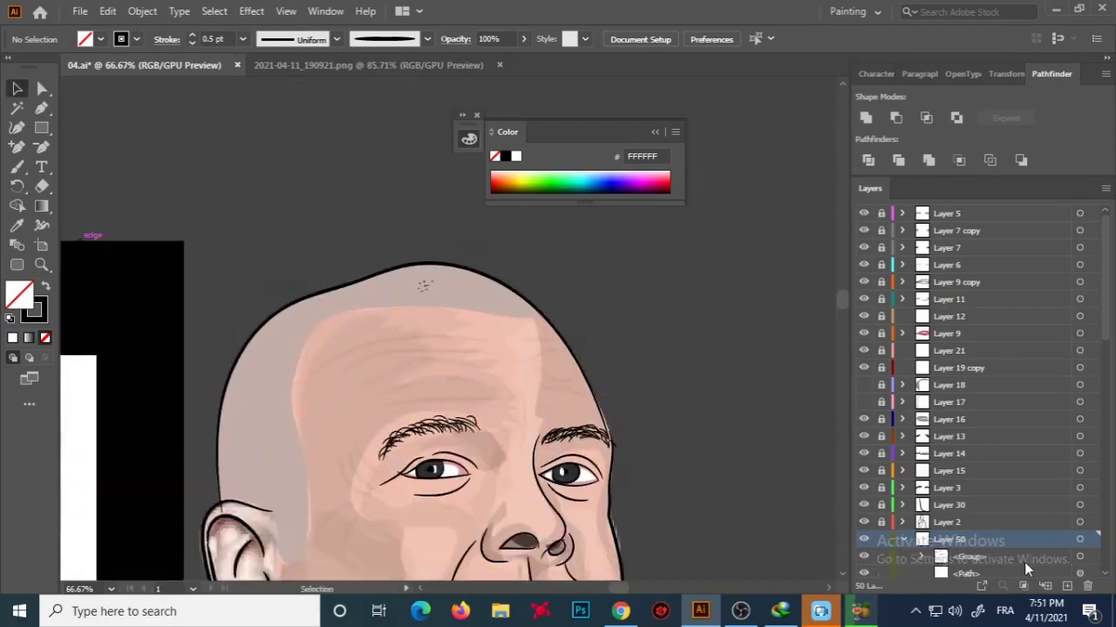
Copy and spread the stubble dots along the hairline and down to the left temple.
{"action": "mouse_move", "coordinate": [427, 290]}
{"action": "left_mouse_down"}
{"action": "mouse_move", "coordinate": [452, 327]}
{"action": "mouse_move", "coordinate": [512, 301]}
{"action": "mouse_move", "coordinate": [447, 329]}
{"action": "mouse_move", "coordinate": [540, 283]}
{"action": "left_mouse_up"}
{"action": "left_click", "coordinate": [564, 279]}
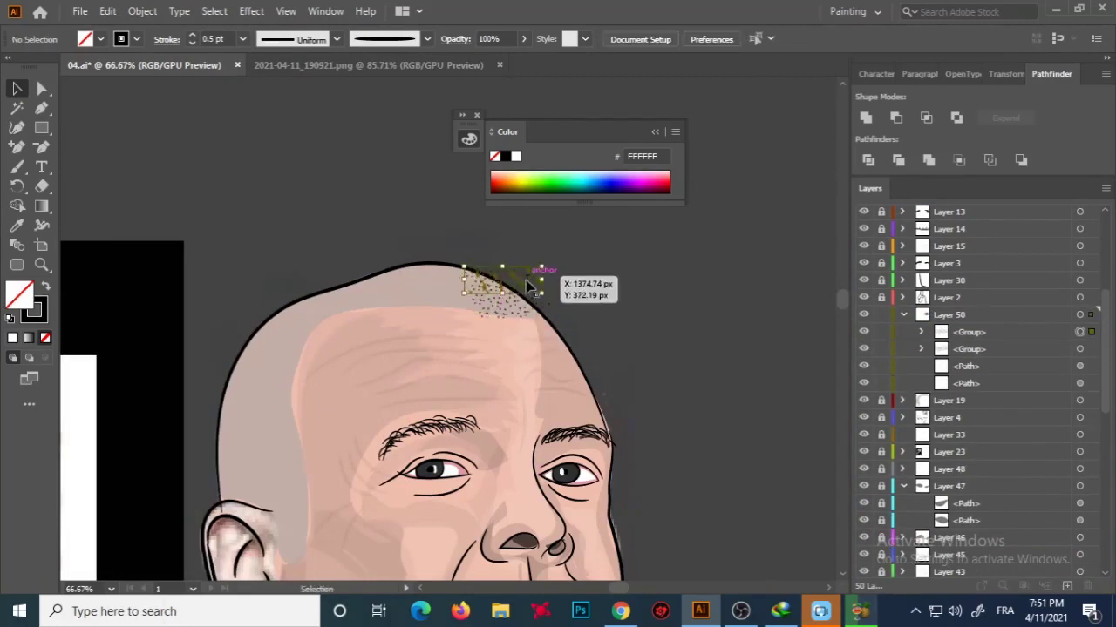
{"action": "mouse_move", "coordinate": [434, 337]}
{"action": "left_mouse_down"}
{"action": "mouse_move", "coordinate": [439, 345]}
{"action": "mouse_move", "coordinate": [450, 310]}
{"action": "mouse_move", "coordinate": [349, 332]}
{"action": "left_mouse_up"}
{"action": "left_click_drag", "start_coordinate": [380, 259], "coordinate": [196, 449]}
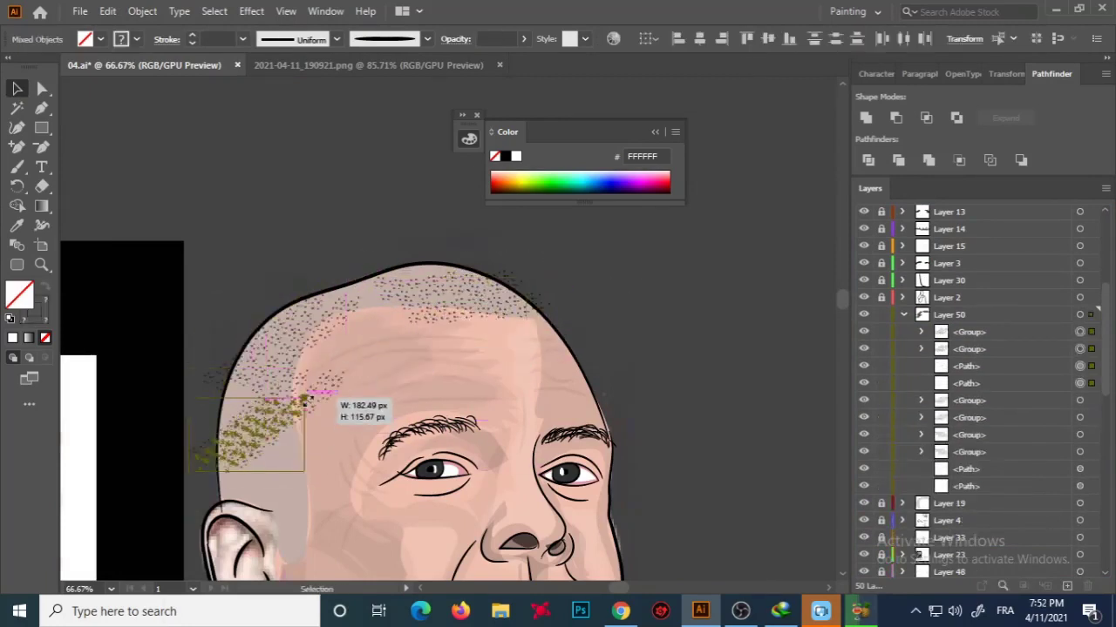
{"action": "left_click", "coordinate": [193, 454]}
{"action": "left_click_drag", "start_coordinate": [236, 409], "coordinate": [375, 440]}
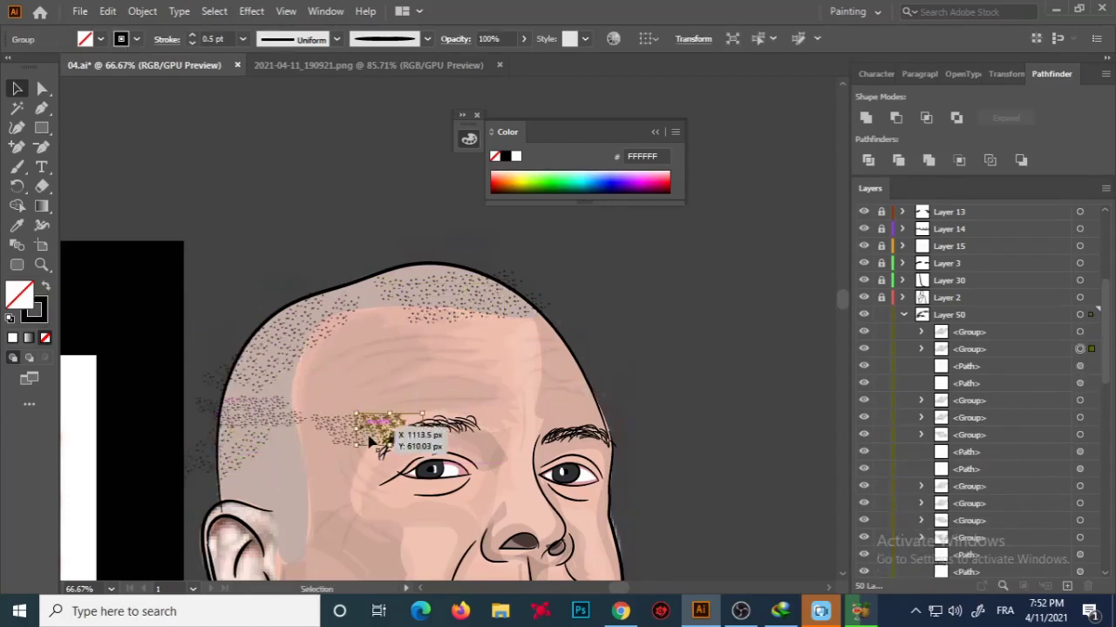
{"action": "scroll", "coordinate": [303, 209], "scroll_direction": "down", "scroll_amount": 2}
{"action": "mouse_move", "coordinate": [353, 374]}
{"action": "left_mouse_down"}
{"action": "mouse_move", "coordinate": [275, 379]}
{"action": "mouse_move", "coordinate": [271, 421]}
{"action": "left_mouse_up"}
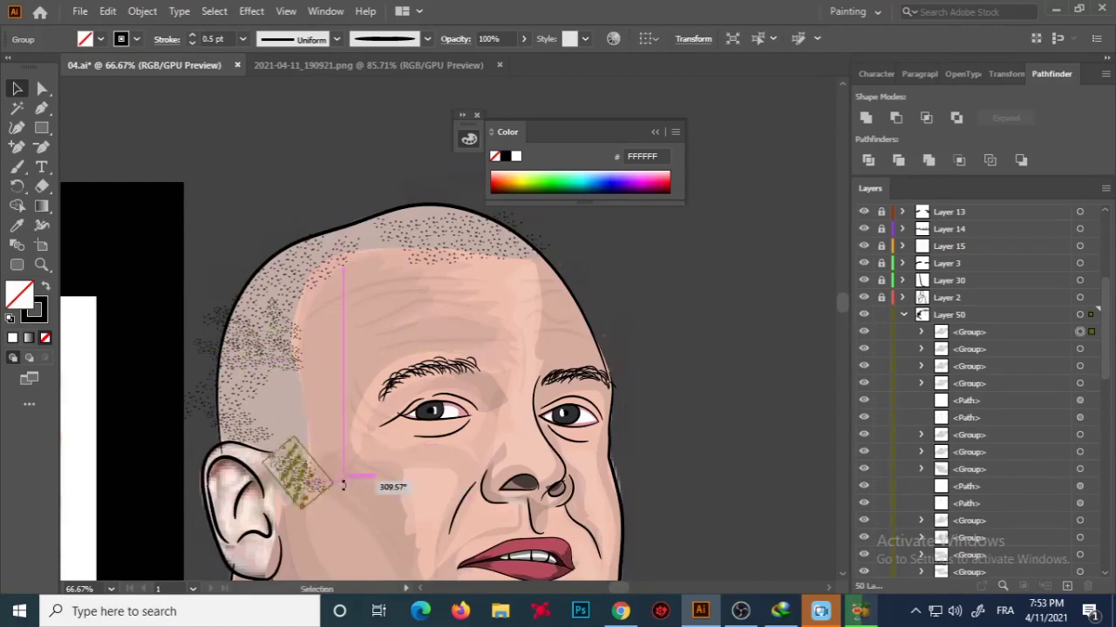
{"action": "left_click_drag", "start_coordinate": [246, 381], "coordinate": [262, 383]}
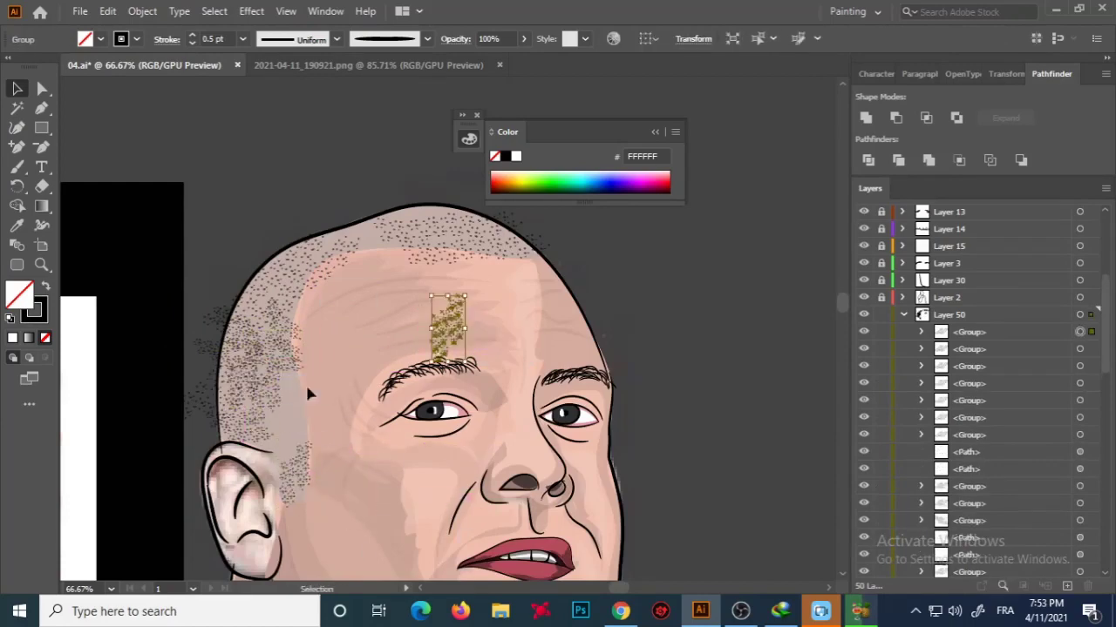
{"action": "left_click_drag", "start_coordinate": [447, 327], "coordinate": [288, 436]}
{"action": "left_click", "coordinate": [371, 355]}
Reposition the stubble dot groups across the crown and upper left of the head.
{"action": "key", "text": "ctrl+minus"}
{"action": "key", "text": "ctrl+minus"}
{"action": "key", "text": "a"}
{"action": "left_click_drag", "start_coordinate": [523, 255], "coordinate": [440, 259]}
{"action": "key", "text": "v"}
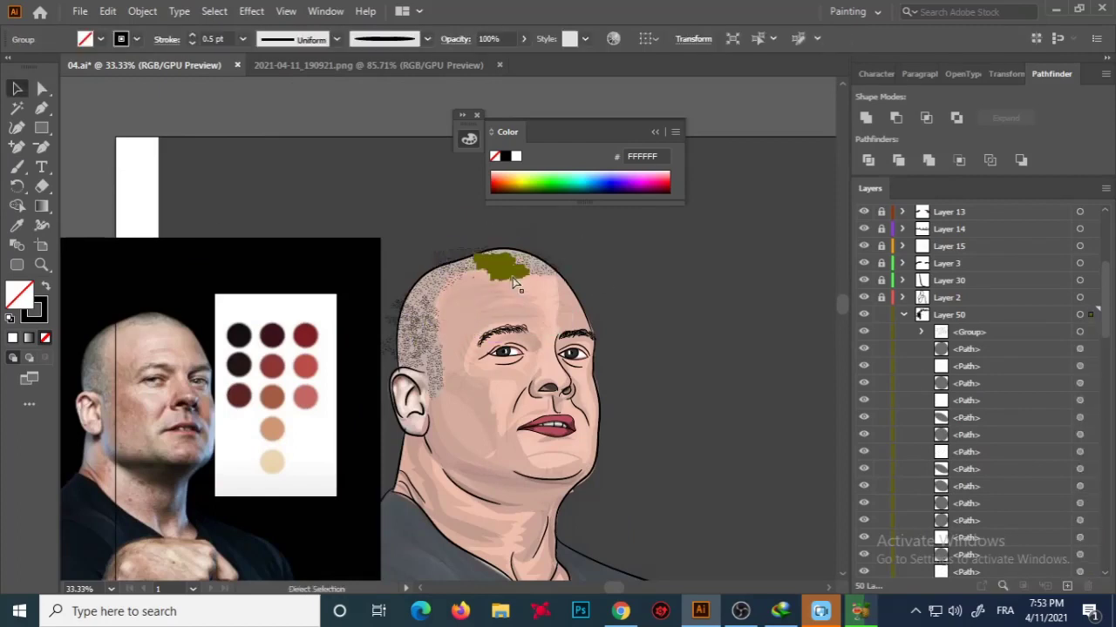
{"action": "mouse_move", "coordinate": [498, 256]}
{"action": "left_mouse_down"}
{"action": "mouse_move", "coordinate": [446, 384]}
{"action": "mouse_move", "coordinate": [411, 281]}
{"action": "mouse_move", "coordinate": [471, 315]}
{"action": "mouse_move", "coordinate": [514, 248]}
{"action": "left_mouse_up"}
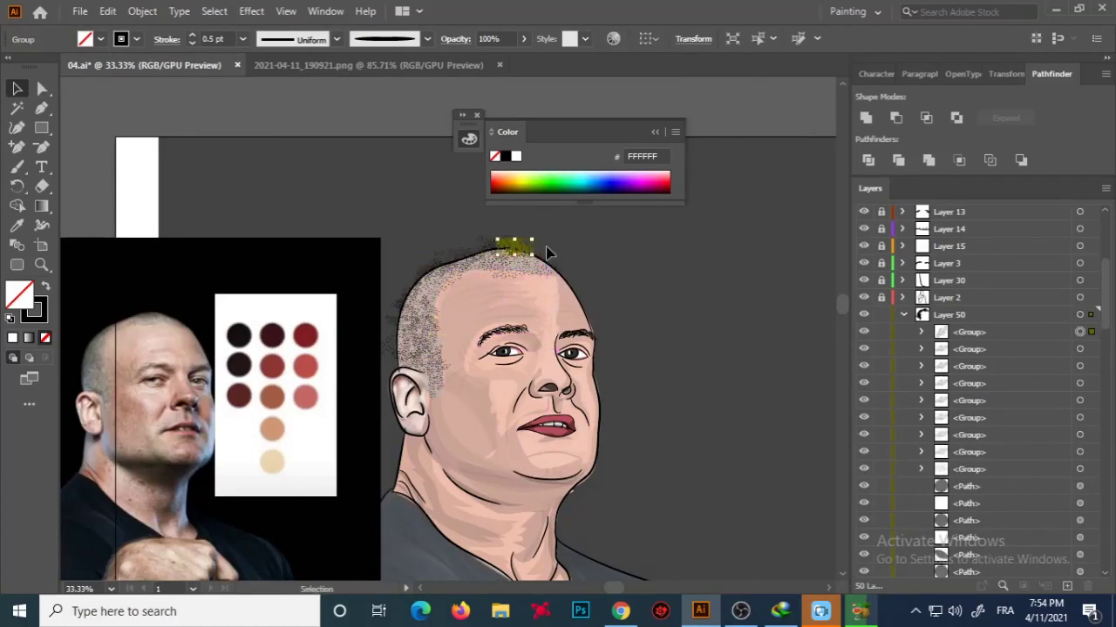
{"action": "left_click", "coordinate": [636, 263]}
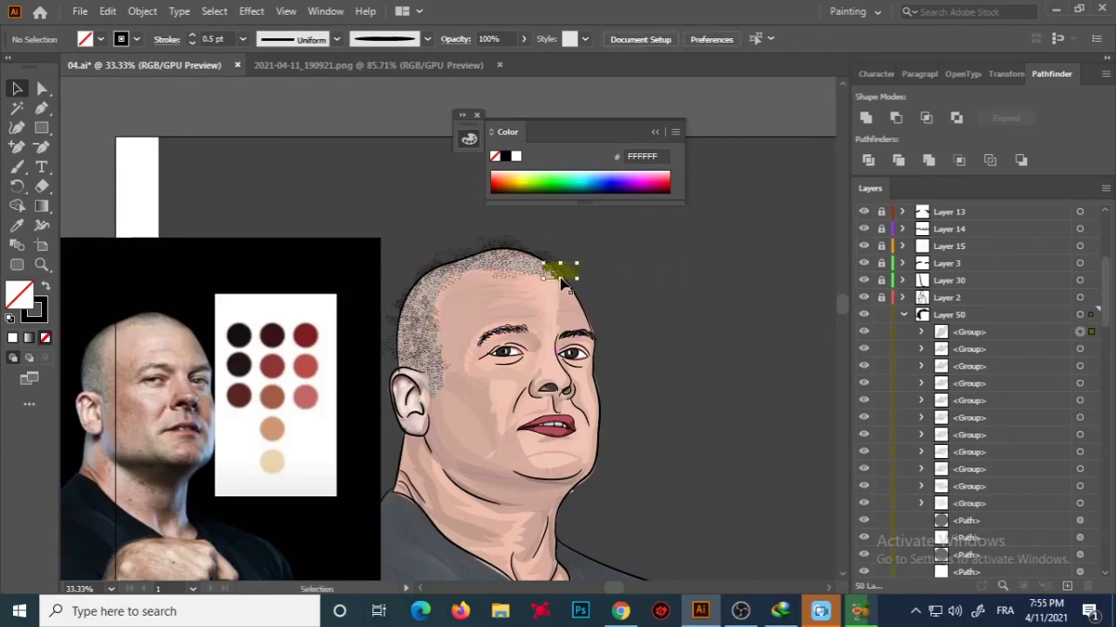
{"action": "left_click_drag", "start_coordinate": [563, 283], "coordinate": [485, 276]}
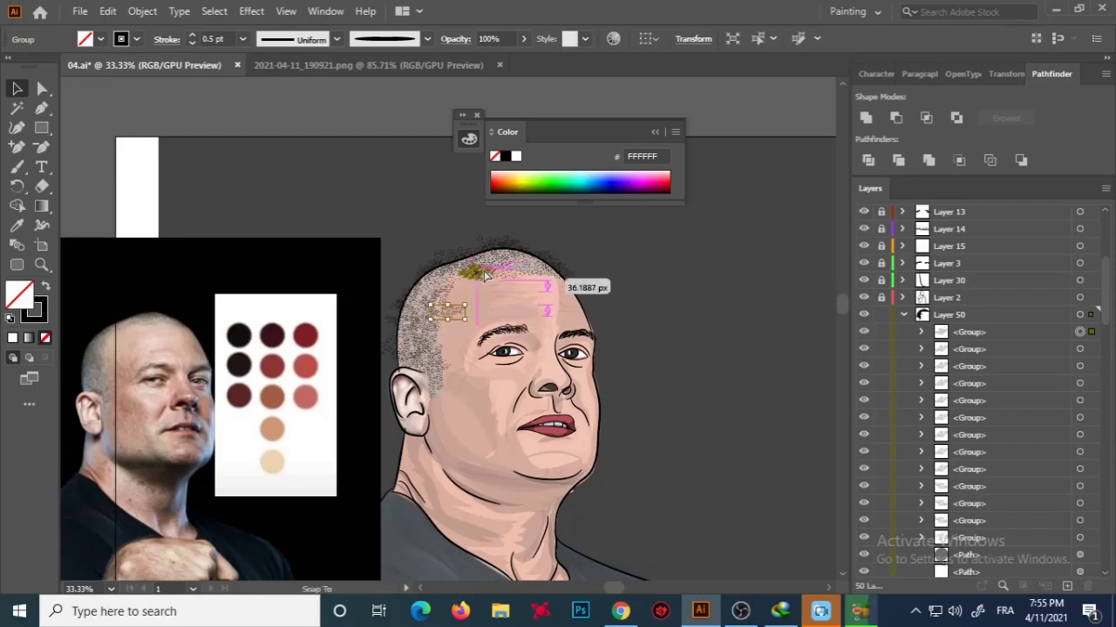
{"action": "key", "text": "Delete"}
{"action": "key", "text": "z"}
Lasso and delete the stray stubble dots at the top of the head.
{"action": "left_click", "coordinate": [430, 292]}
{"action": "left_click_drag", "start_coordinate": [42, 88], "coordinate": [114, 125]}
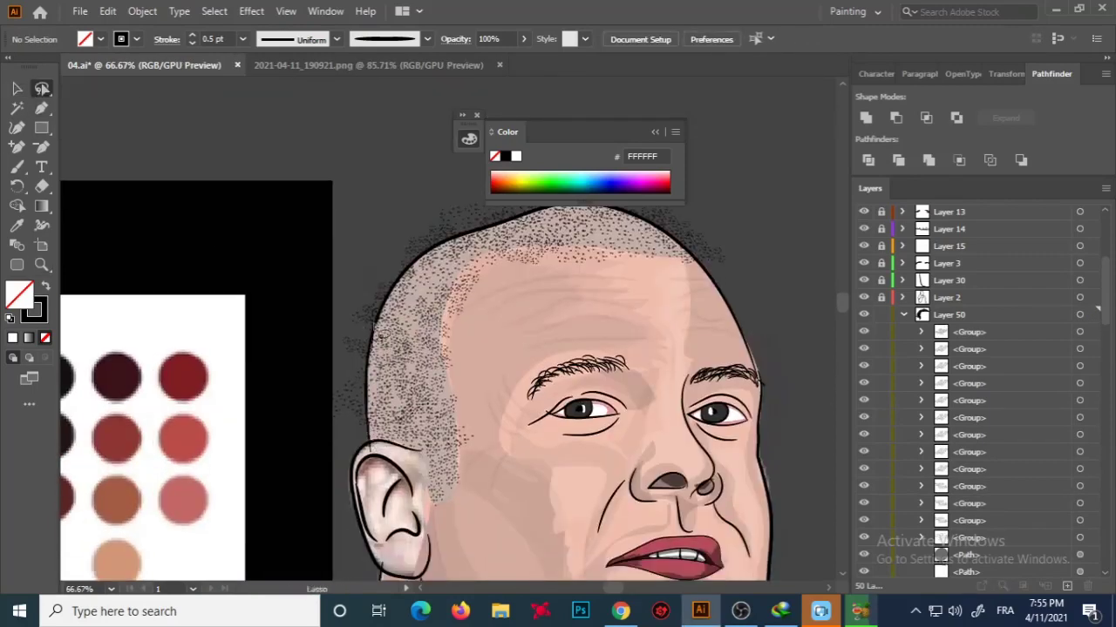
{"action": "scroll", "coordinate": [418, 305], "scroll_direction": "up", "scroll_amount": 2}
{"action": "left_click_drag", "start_coordinate": [585, 253], "coordinate": [591, 288]}
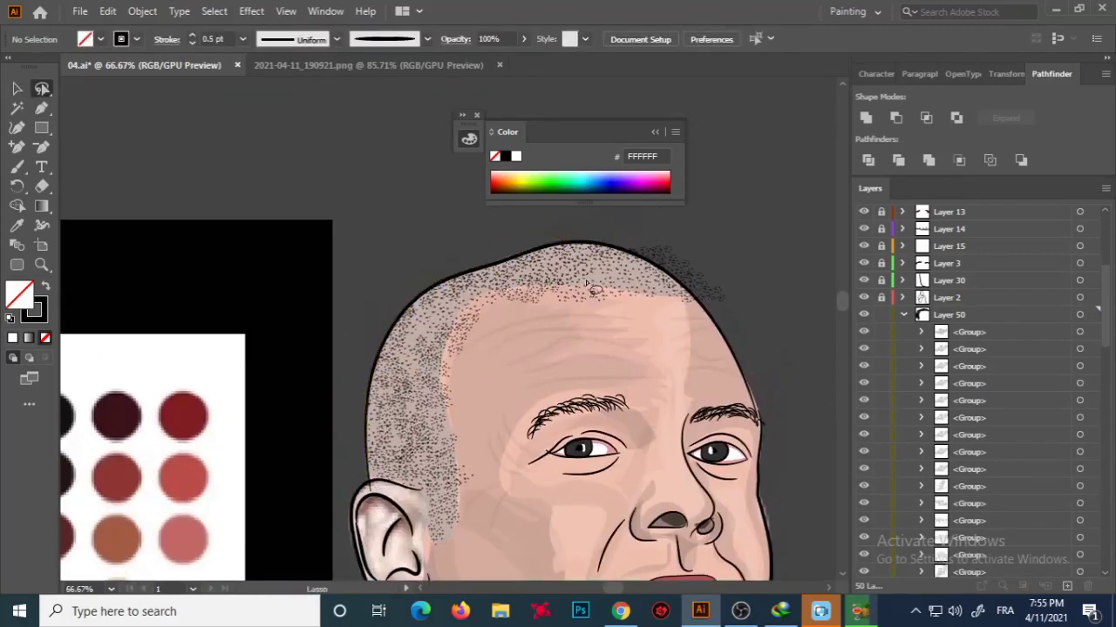
{"action": "left_click_drag", "start_coordinate": [723, 319], "coordinate": [721, 319]}
{"action": "key", "text": "Delete"}
{"action": "scroll", "coordinate": [627, 272], "scroll_direction": "down", "scroll_amount": 2}
Set all stubble dots to 76% opacity and add a new empty layer.
{"action": "key", "text": "ctrl+a"}
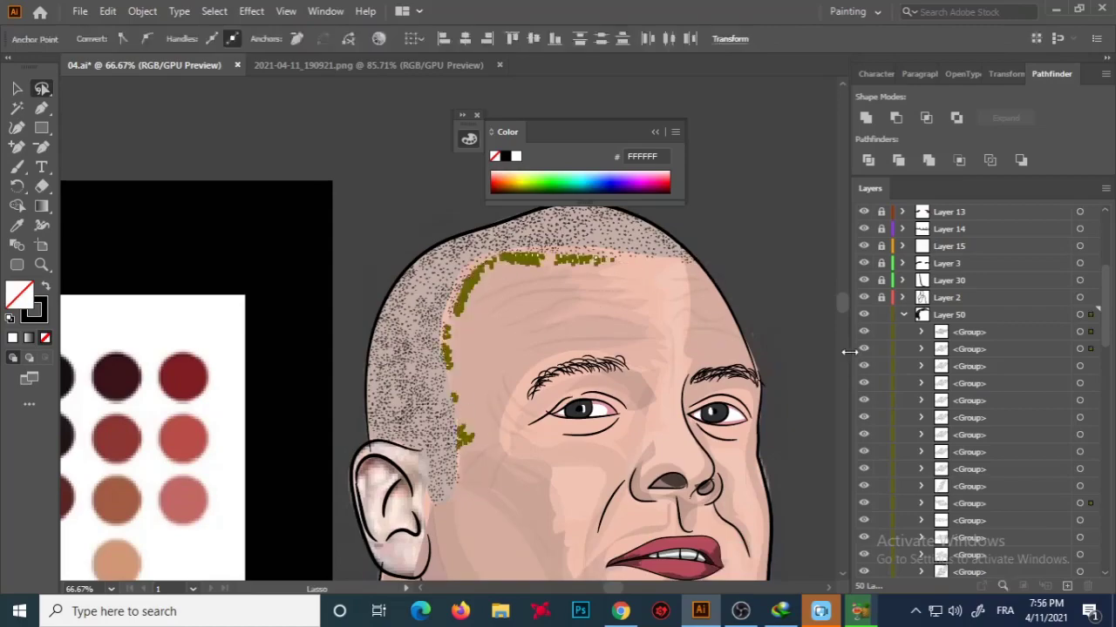
{"action": "key", "text": "ctrl+minus"}
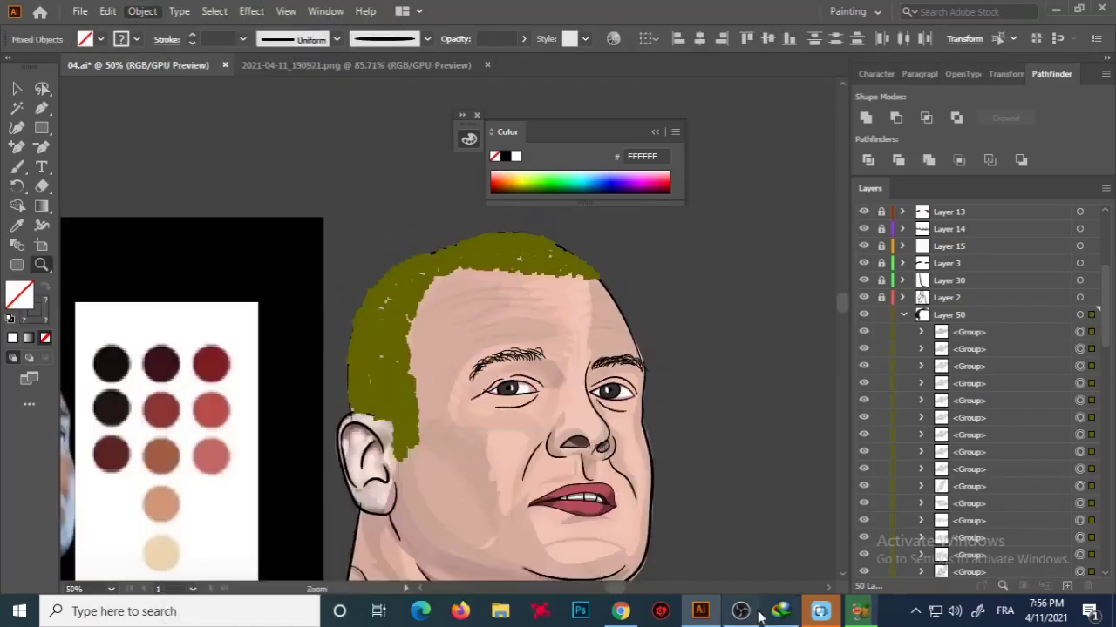
{"action": "key", "text": "i"}
{"action": "left_click", "coordinate": [111, 363]}
{"action": "key", "text": "v"}
{"action": "left_click", "coordinate": [523, 38]}
{"action": "left_click_drag", "start_coordinate": [516, 57], "coordinate": [499, 58]}
{"action": "key", "text": "ctrl+shift+a"}
{"action": "key", "text": "ctrl+minus"}
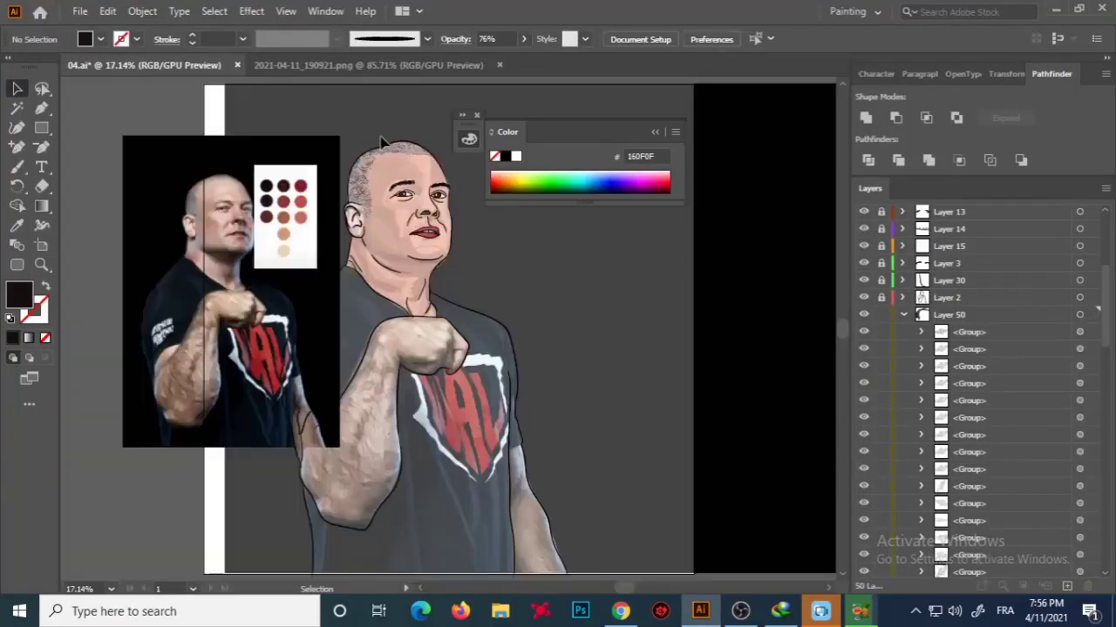
{"action": "key", "text": "ctrl+plus"}
{"action": "key", "text": "b"}
{"action": "key", "text": "ctrl+l"}
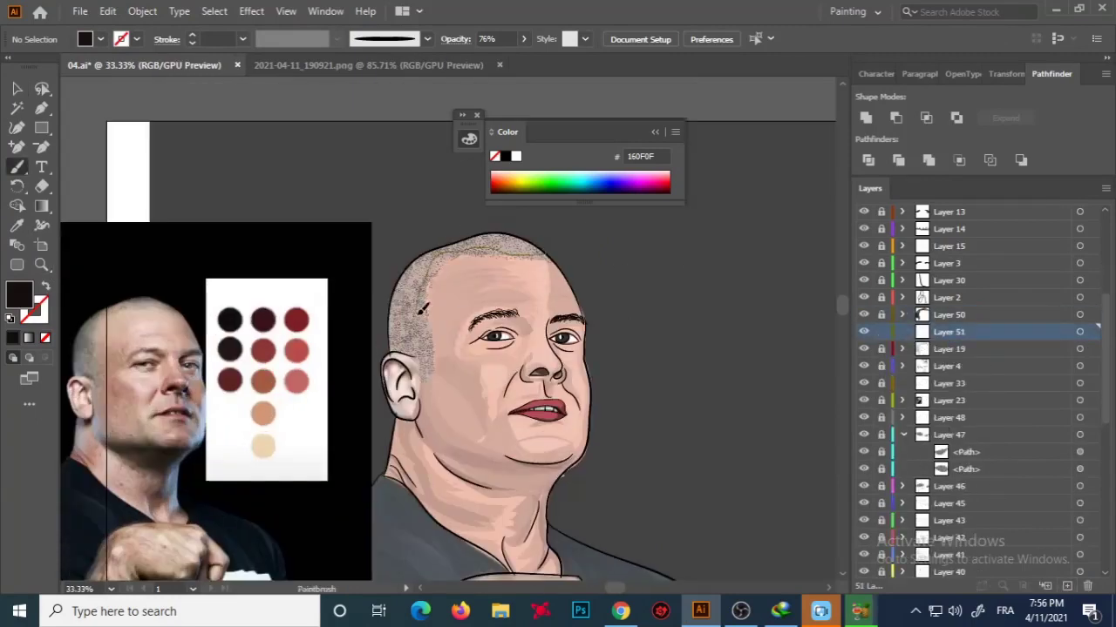
Paint a hair shading stroke along the top of the head with a black fill.
{"action": "left_click_drag", "start_coordinate": [425, 258], "coordinate": [545, 248]}
{"action": "key", "text": "v"}
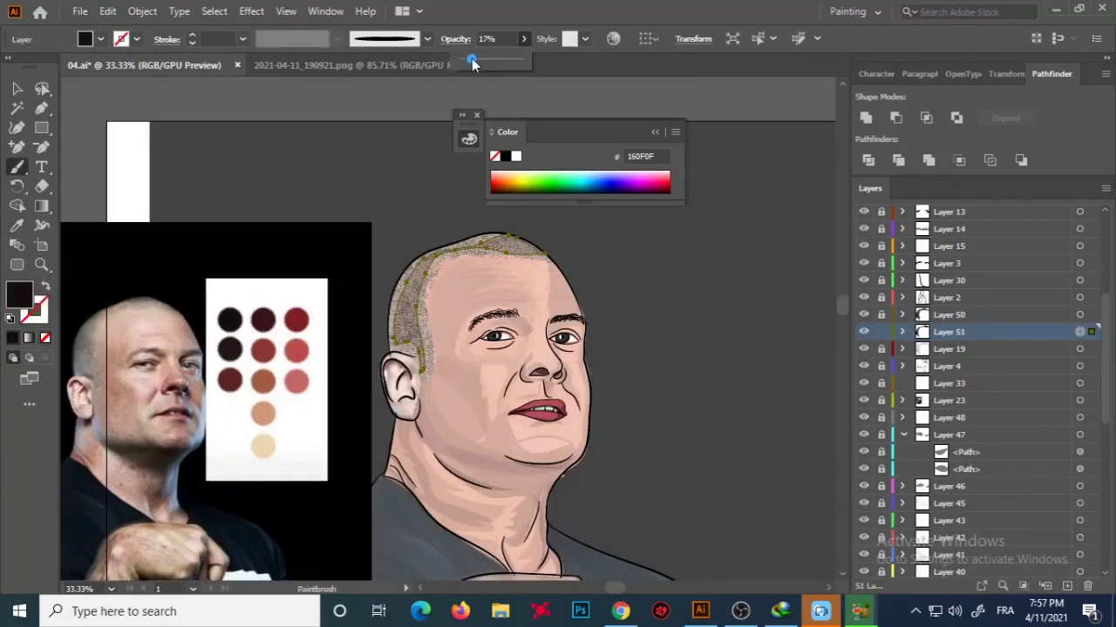
{"action": "left_click", "coordinate": [517, 252]}
{"action": "left_click", "coordinate": [903, 332]}
{"action": "left_click", "coordinate": [1079, 349]}
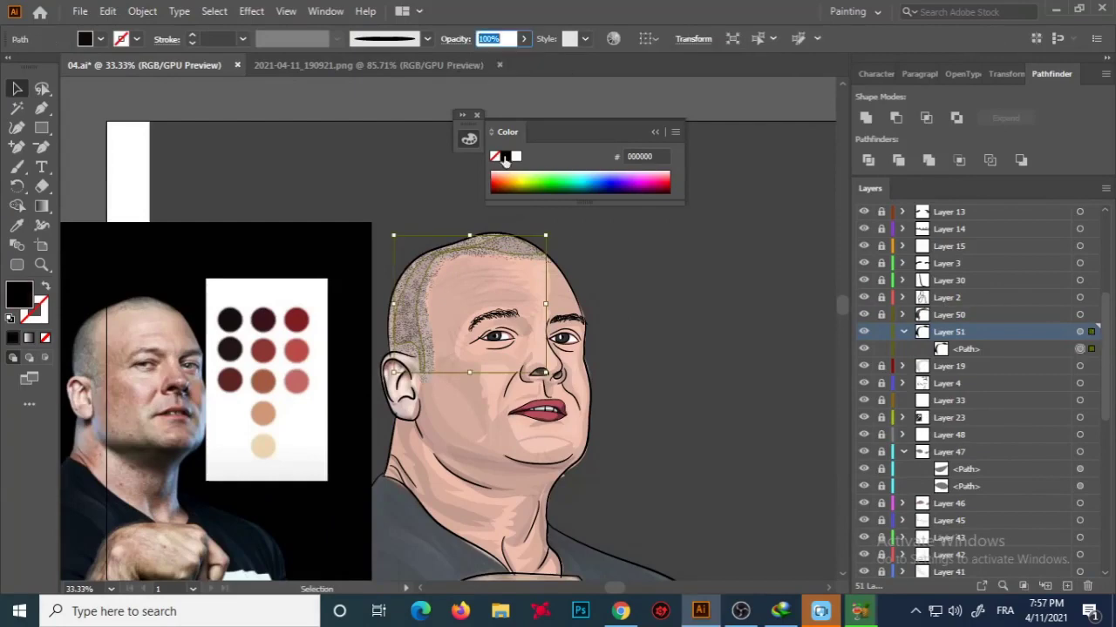
{"action": "key", "text": "Delete"}
{"action": "key", "text": "b"}
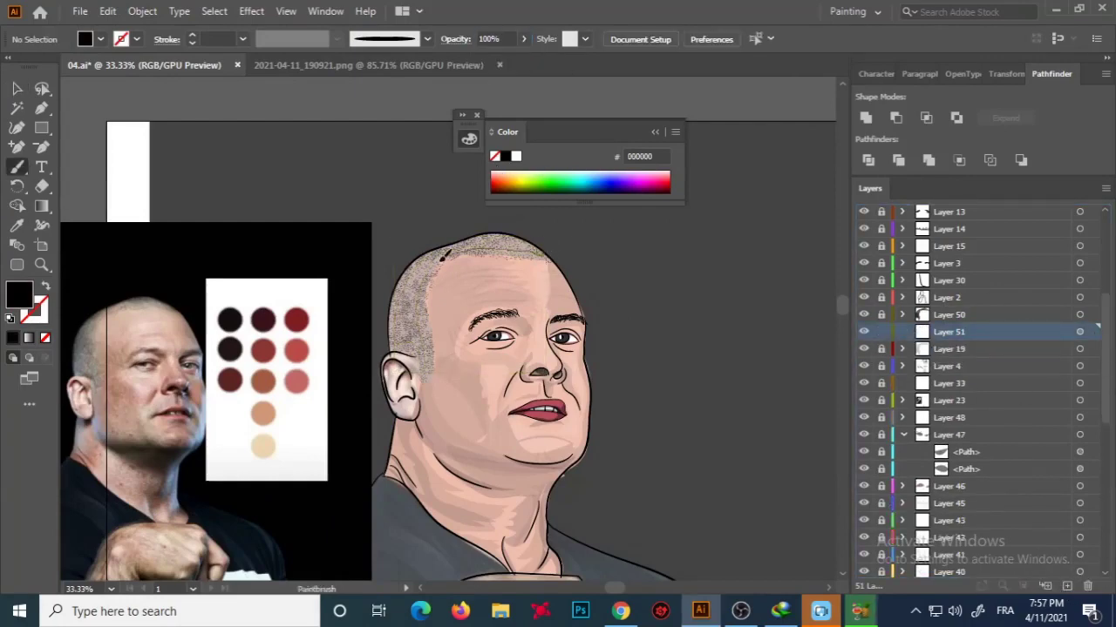
{"action": "key", "text": "ctrl+z"}
{"action": "key", "text": "v"}
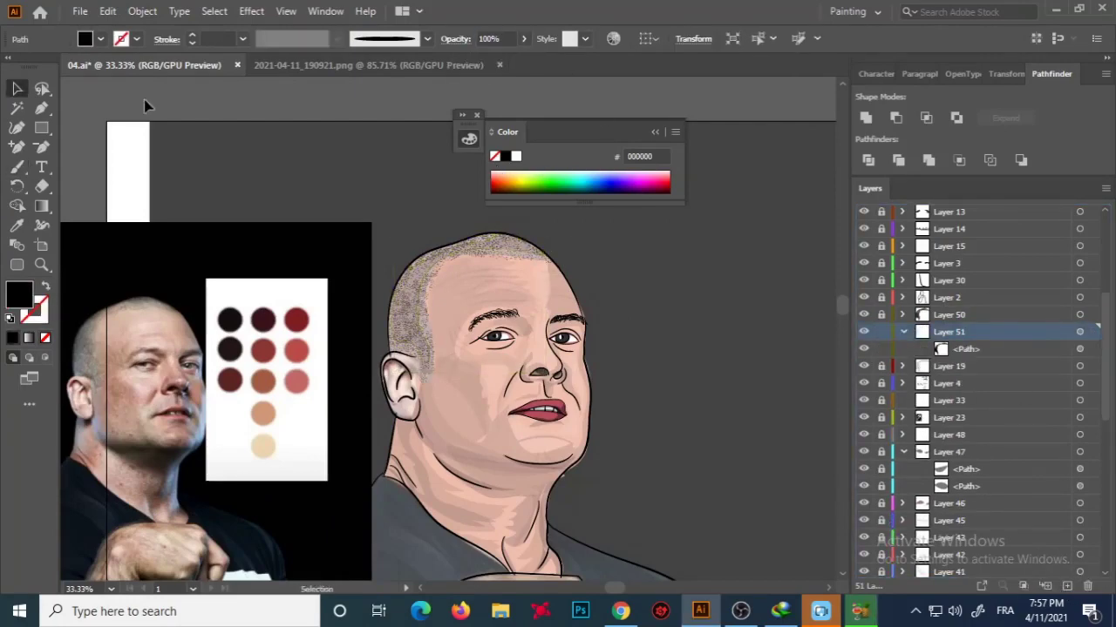
Save the document and swap the shading path's fill and stroke colours.
{"action": "key", "text": "ctrl+0"}
{"action": "key", "text": "ctrl+s"}
{"action": "scroll", "coordinate": [388, 114], "scroll_direction": "up", "scroll_amount": 4}
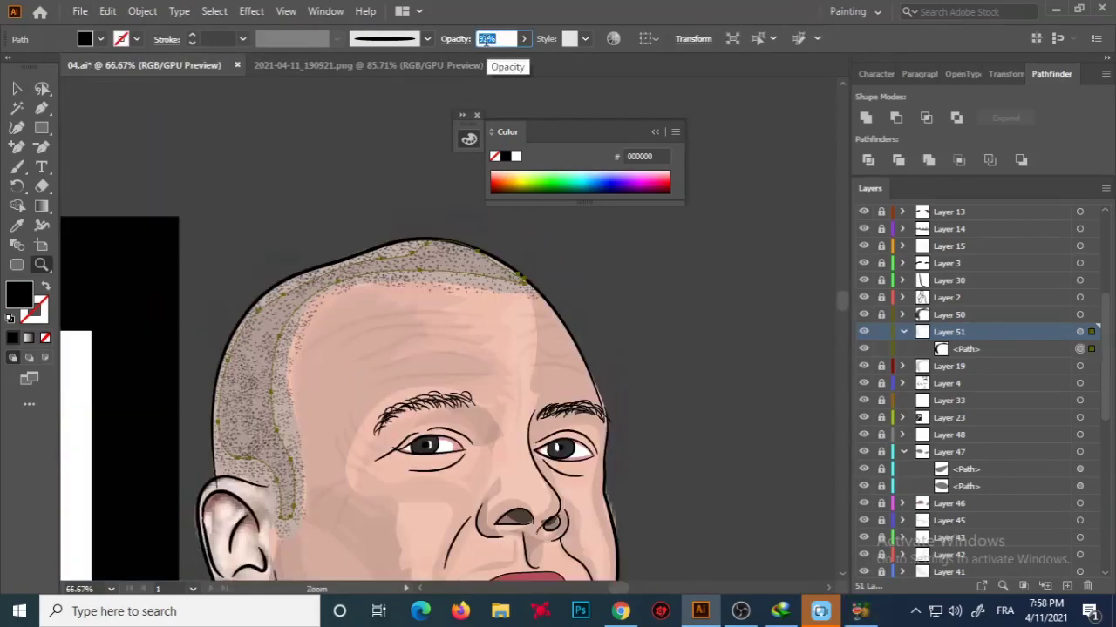
{"action": "key", "text": "b"}
{"action": "key", "text": "shift+x"}
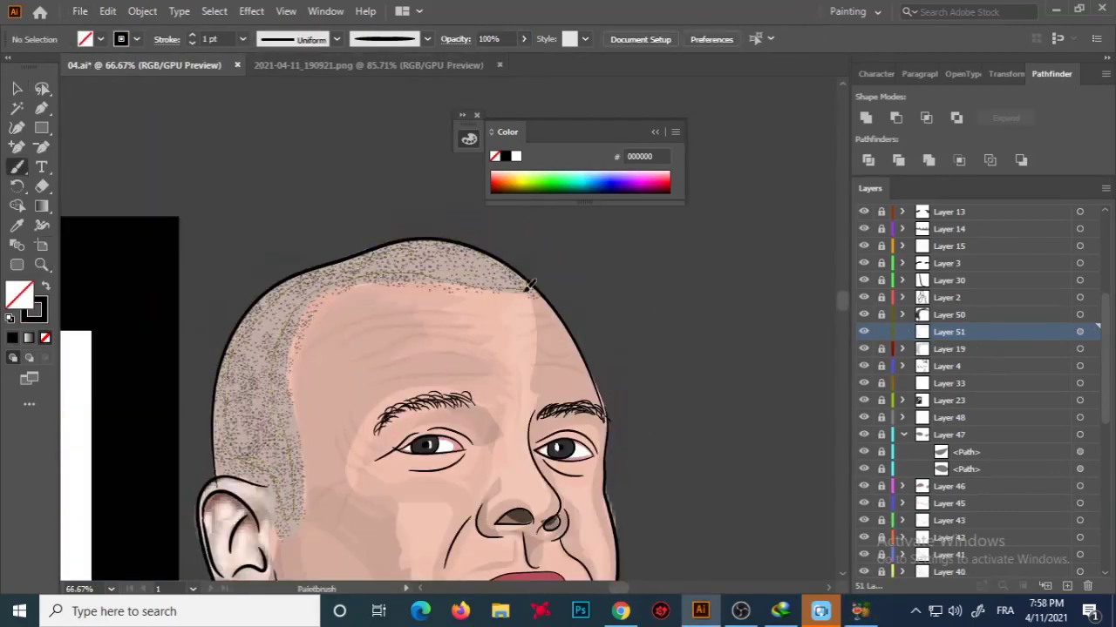
{"action": "key", "text": "ctrl+z"}
{"action": "key", "text": "shift+x"}
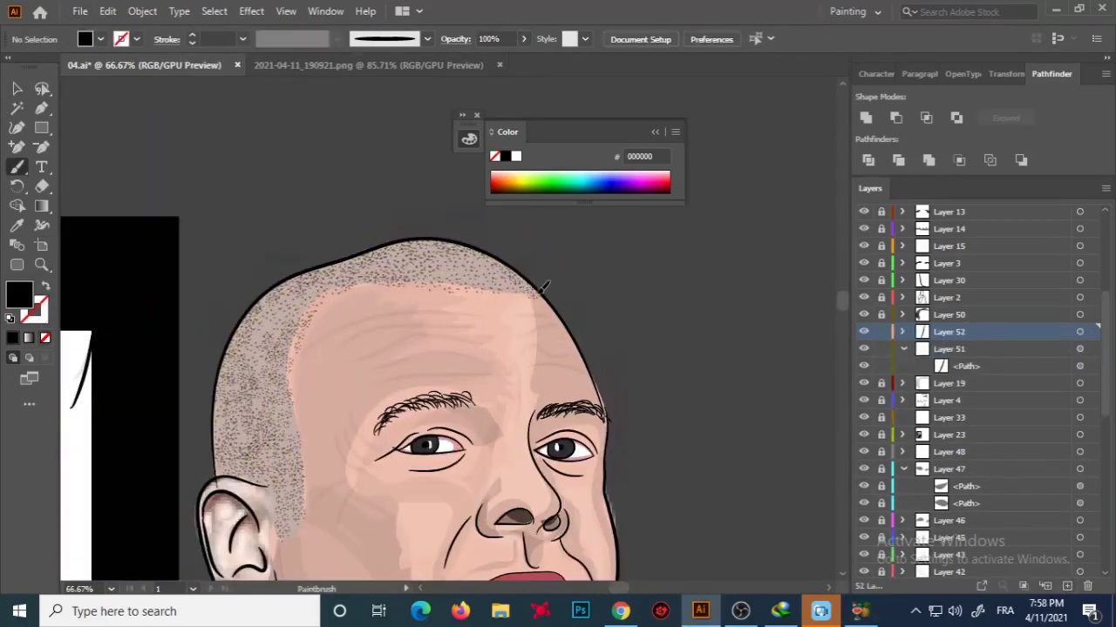
Move the hair shading path's anchor points up along the scalp and on the left side.
{"action": "key", "text": "a"}
{"action": "left_click_drag", "start_coordinate": [534, 296], "coordinate": [518, 269]}
{"action": "left_click_drag", "start_coordinate": [276, 475], "coordinate": [231, 431]}
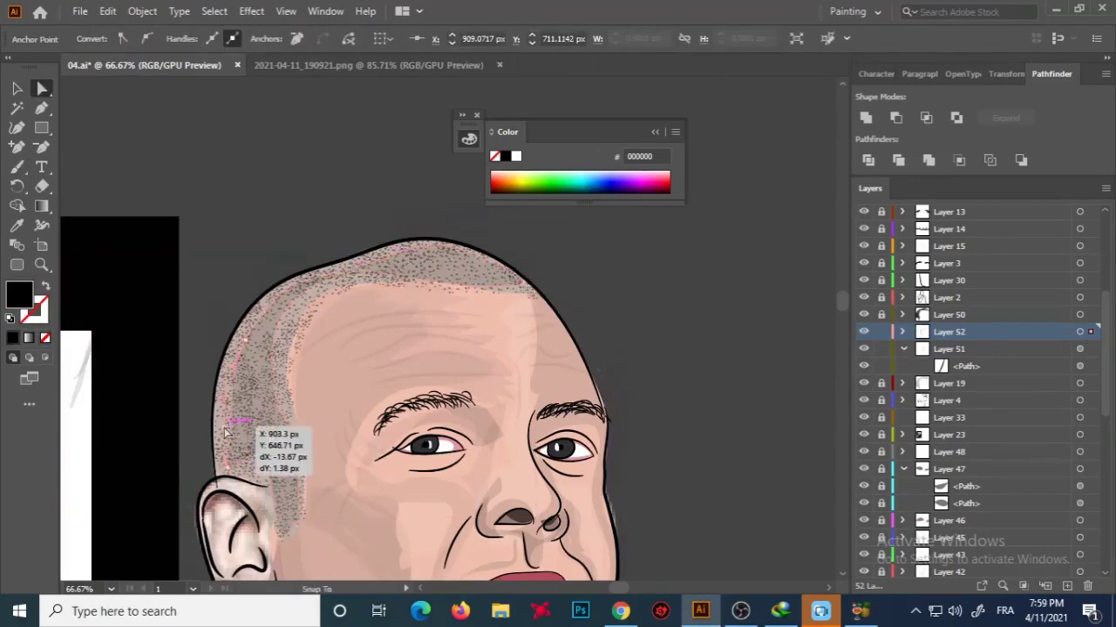
{"action": "key", "text": "ctrl+minus"}
{"action": "key", "text": "ctrl+plus"}
{"action": "key", "text": "ctrl+minus"}
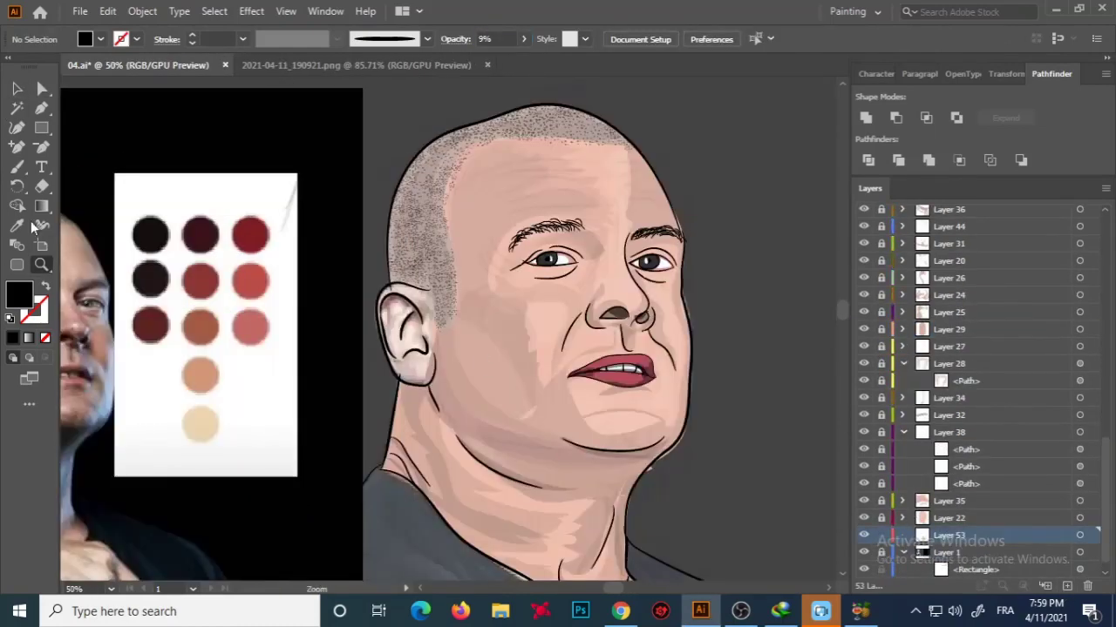
Paint a first shading stroke along the ear and add a new layer.
{"action": "key", "text": "b"}
{"action": "left_click", "coordinate": [523, 39]}
{"action": "left_click_drag", "start_coordinate": [438, 333], "coordinate": [439, 371]}
{"action": "key", "text": "ctrl+shift+a"}
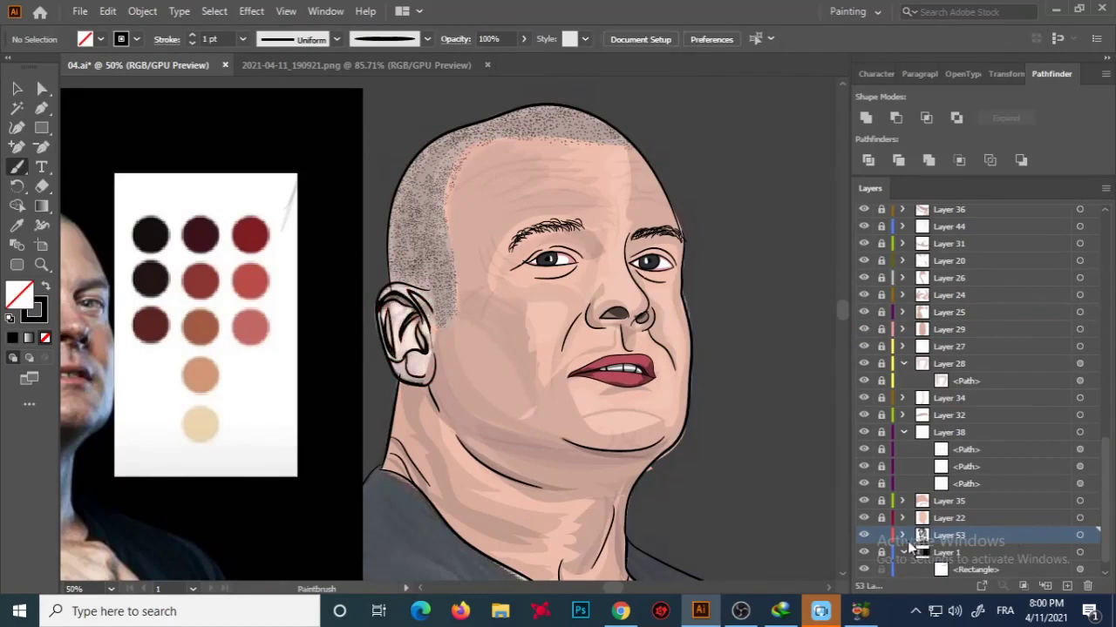
{"action": "key", "text": "ctrl+l"}
Draw a curve around the top of the ear, then discard it.
{"action": "key", "text": "shift+grave"}
{"action": "left_click", "coordinate": [425, 289]}
{"action": "left_click", "coordinate": [393, 283]}
{"action": "left_click", "coordinate": [382, 297]}
{"action": "left_click", "coordinate": [384, 339]}
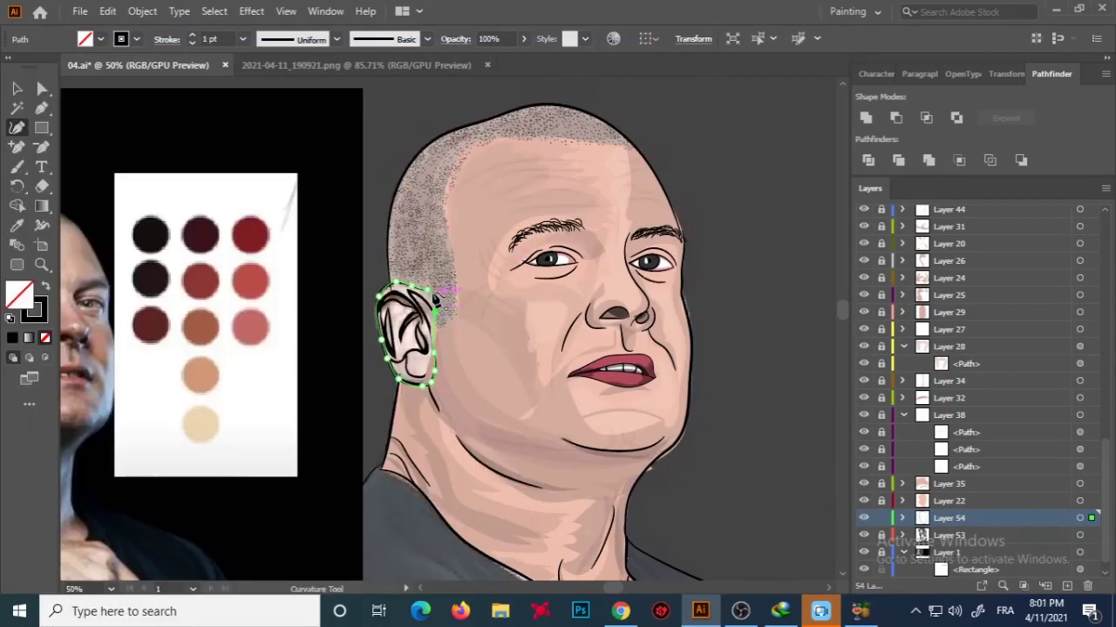
{"action": "key", "text": "i"}
{"action": "left_click", "coordinate": [435, 298]}
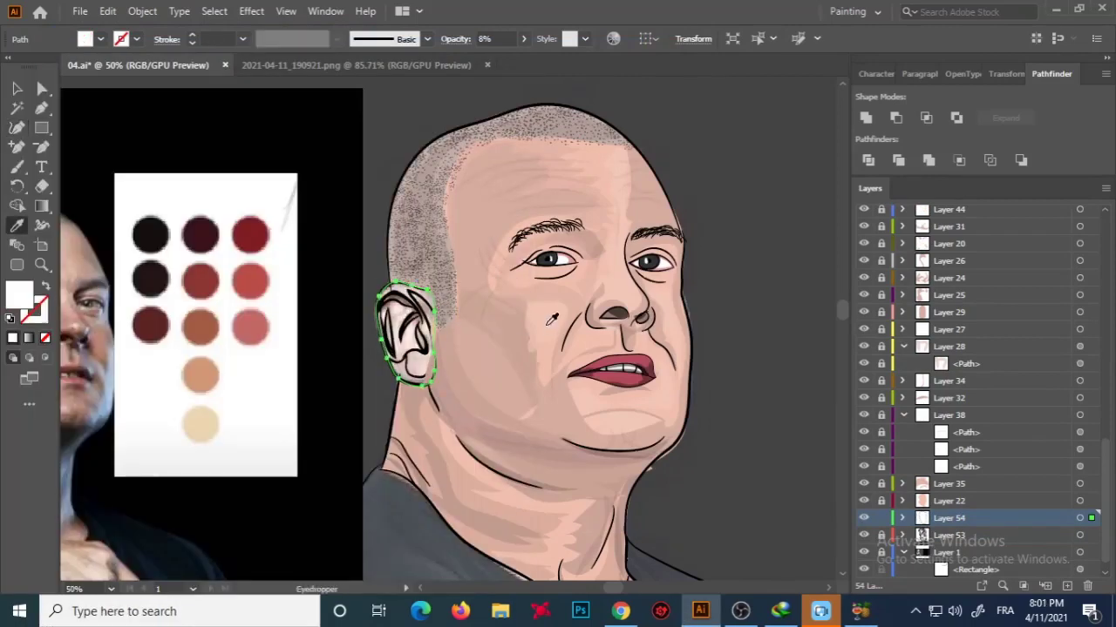
{"action": "key", "text": "ctrl+z"}
{"action": "key", "text": "ctrl+z"}
{"action": "key", "text": "ctrl+z"}
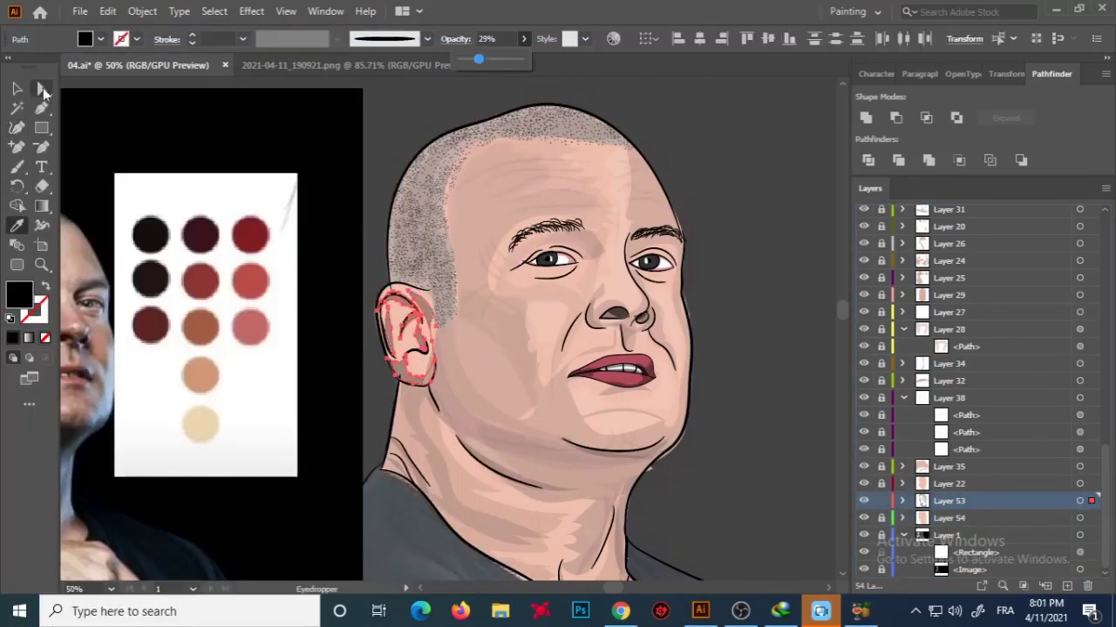
{"action": "key", "text": "a"}
{"action": "key", "text": "ctrl+shift+a"}
{"action": "key", "text": "ctrl+0"}
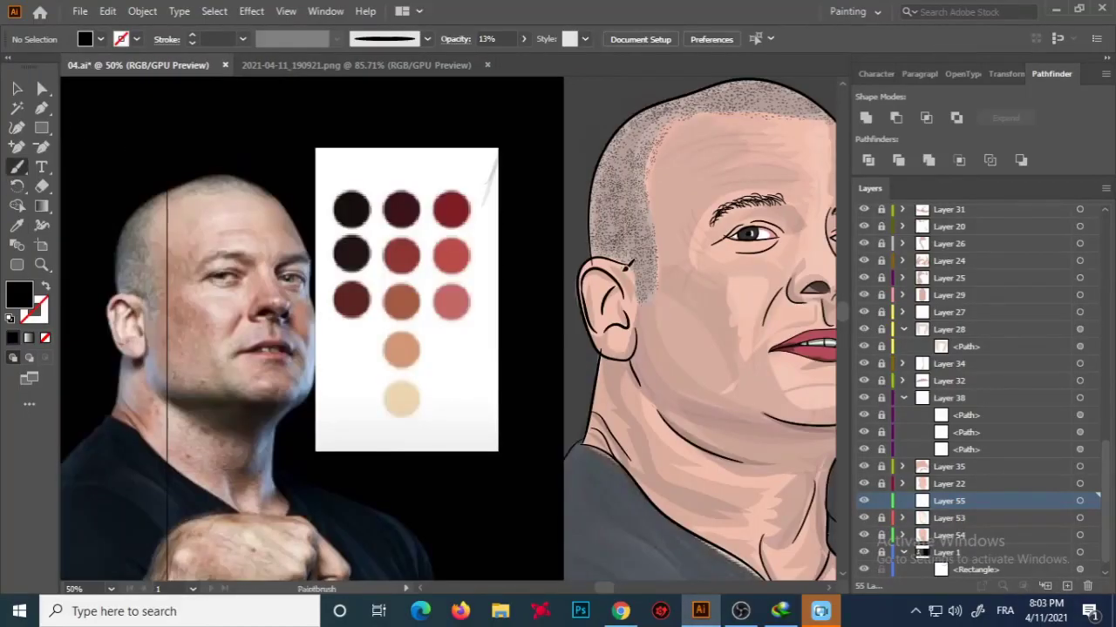
Paint a faint ear stroke at 21% opacity on a new layer.
{"action": "left_click_drag", "start_coordinate": [626, 264], "coordinate": [635, 323]}
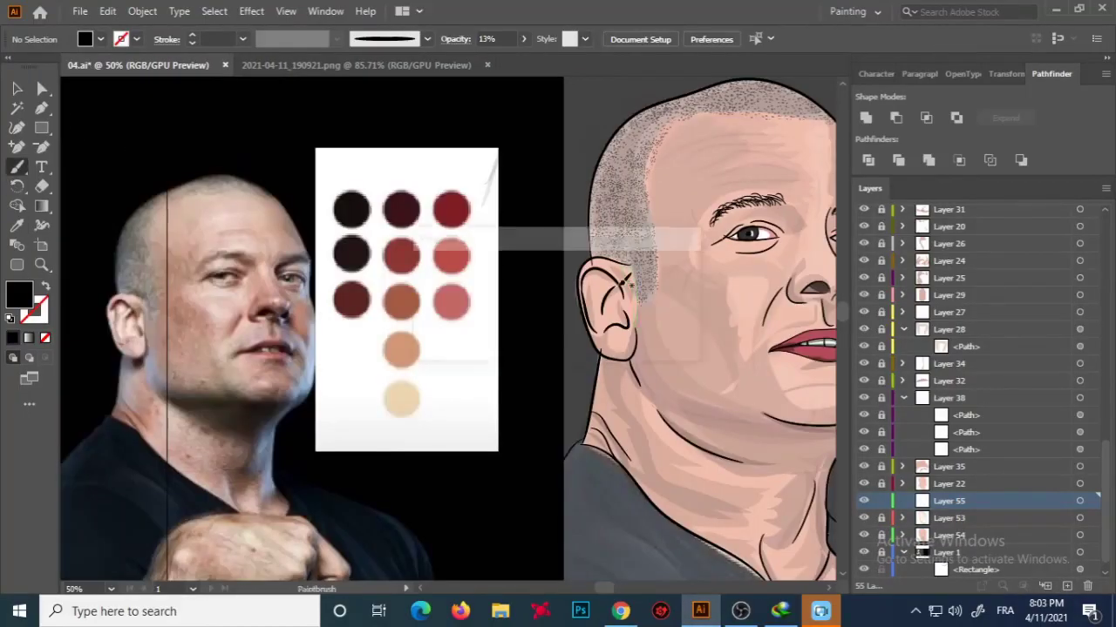
{"action": "key", "text": "v"}
{"action": "key", "text": "shift+x"}
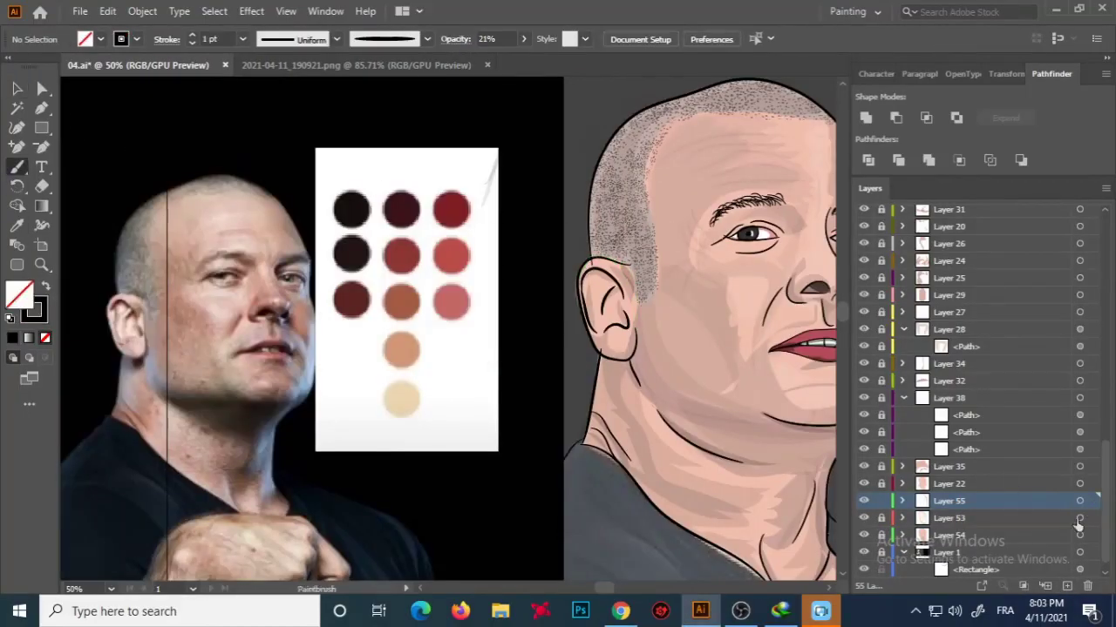
{"action": "left_click", "coordinate": [1067, 585]}
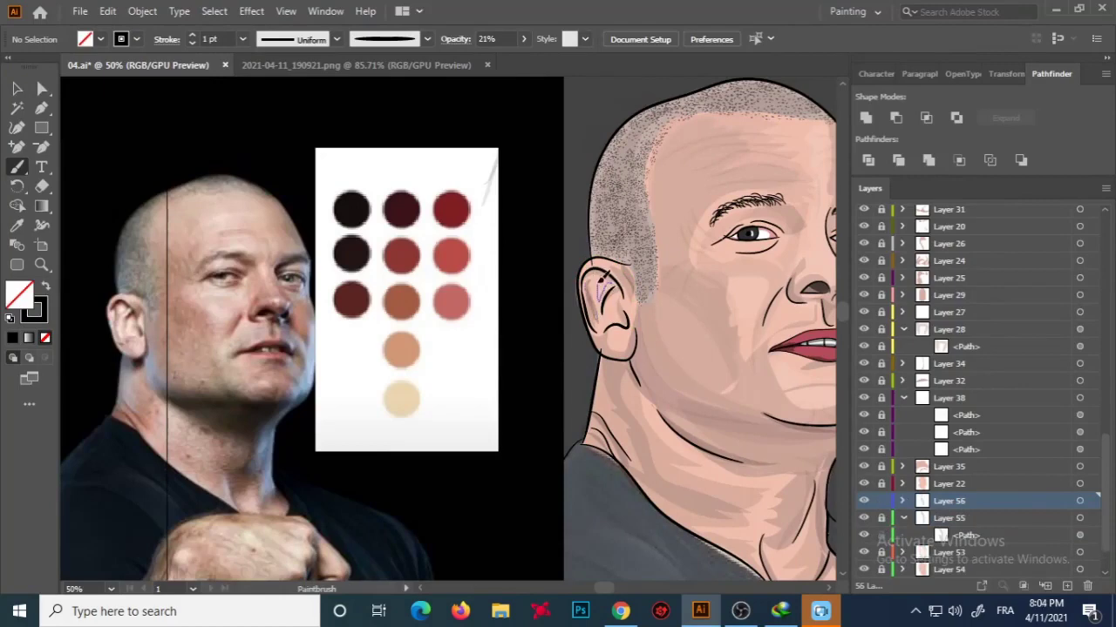
{"action": "key", "text": "shift+x"}
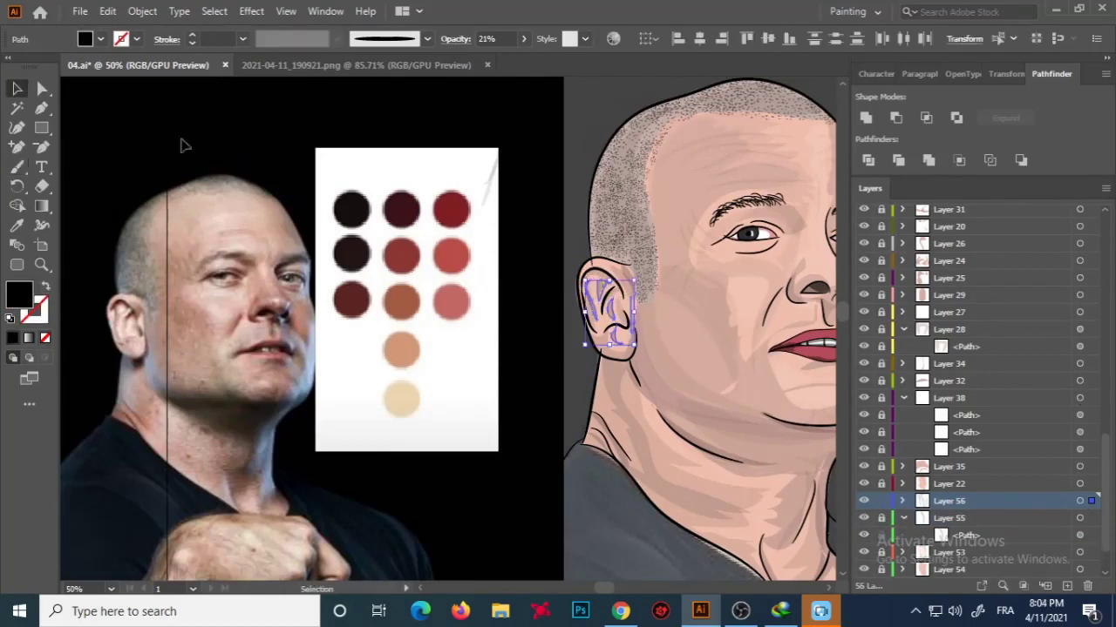
{"action": "scroll", "coordinate": [72, 110], "scroll_direction": "up", "scroll_amount": 1}
Paint a shading stroke inside the ear at 12% opacity.
{"action": "left_click_drag", "start_coordinate": [601, 325], "coordinate": [614, 383]}
{"action": "key", "text": "v"}
{"action": "left_click", "coordinate": [523, 39]}
{"action": "left_click", "coordinate": [404, 261]}
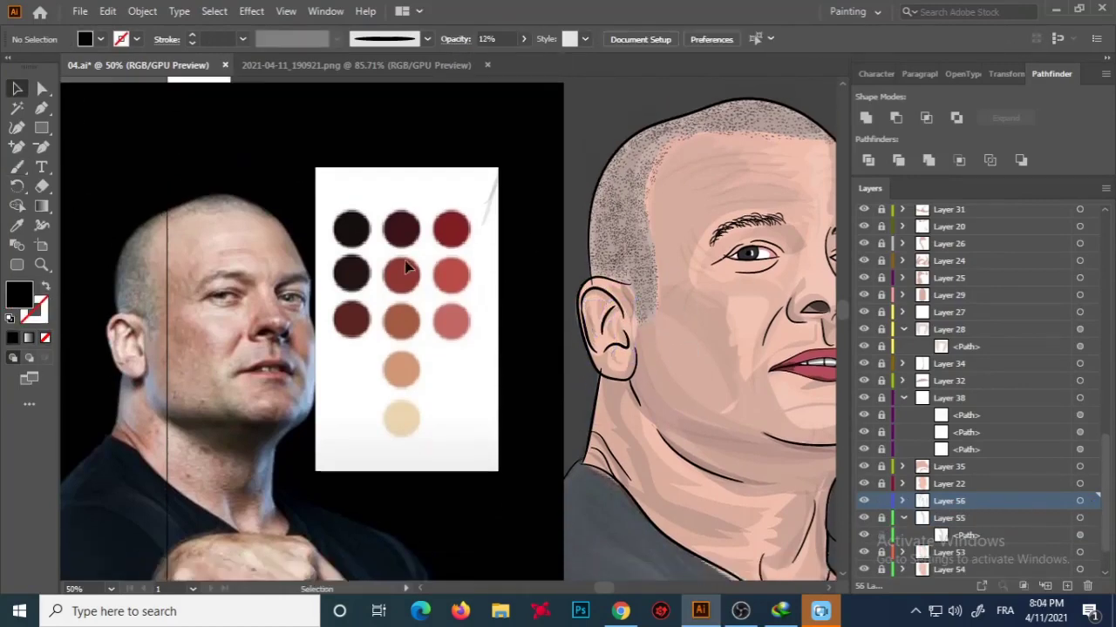
{"action": "scroll", "coordinate": [404, 261], "scroll_direction": "down", "scroll_amount": 3}
{"action": "scroll", "coordinate": [404, 261], "scroll_direction": "up", "scroll_amount": 3}
{"action": "key", "text": "b"}
Paint another small low-opacity ear stroke on its own new layer.
{"action": "left_click", "coordinate": [1067, 585]}
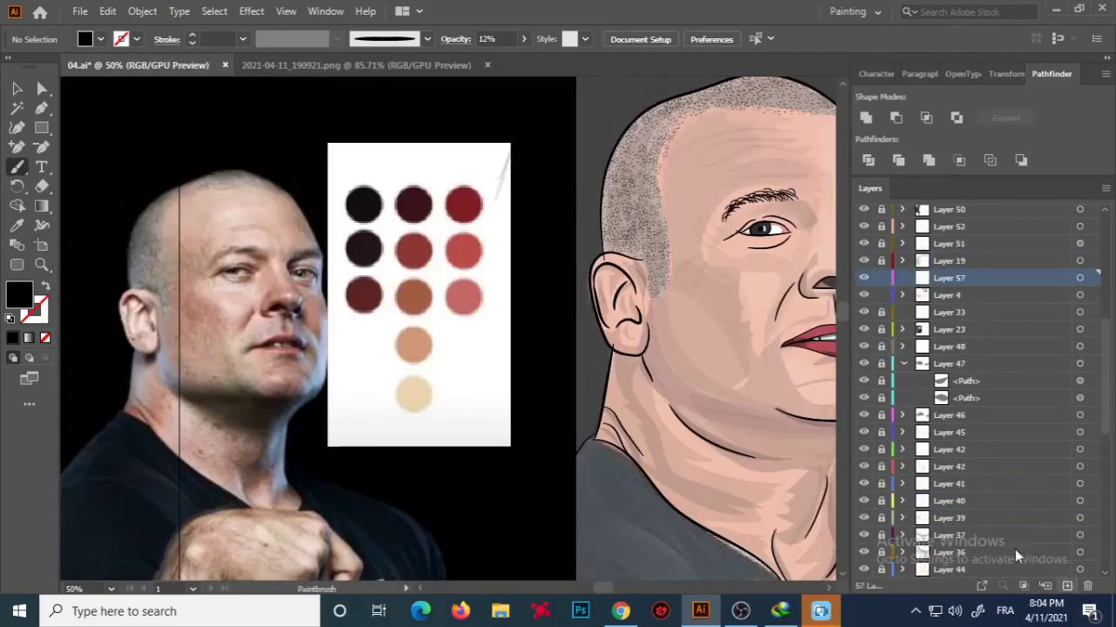
{"action": "left_click_drag", "start_coordinate": [599, 272], "coordinate": [604, 301]}
{"action": "key", "text": "shift+x"}
{"action": "left_click", "coordinate": [522, 39]}
{"action": "key", "text": "v"}
{"action": "left_click", "coordinate": [74, 349]}
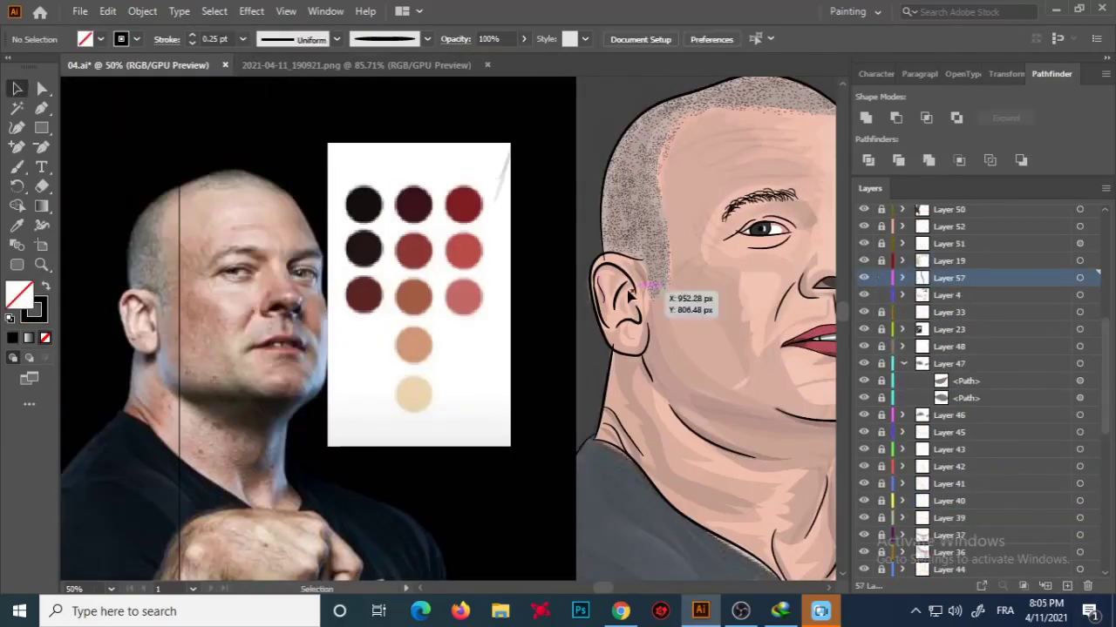
{"action": "scroll", "coordinate": [402, 250], "scroll_direction": "down", "scroll_amount": 3}
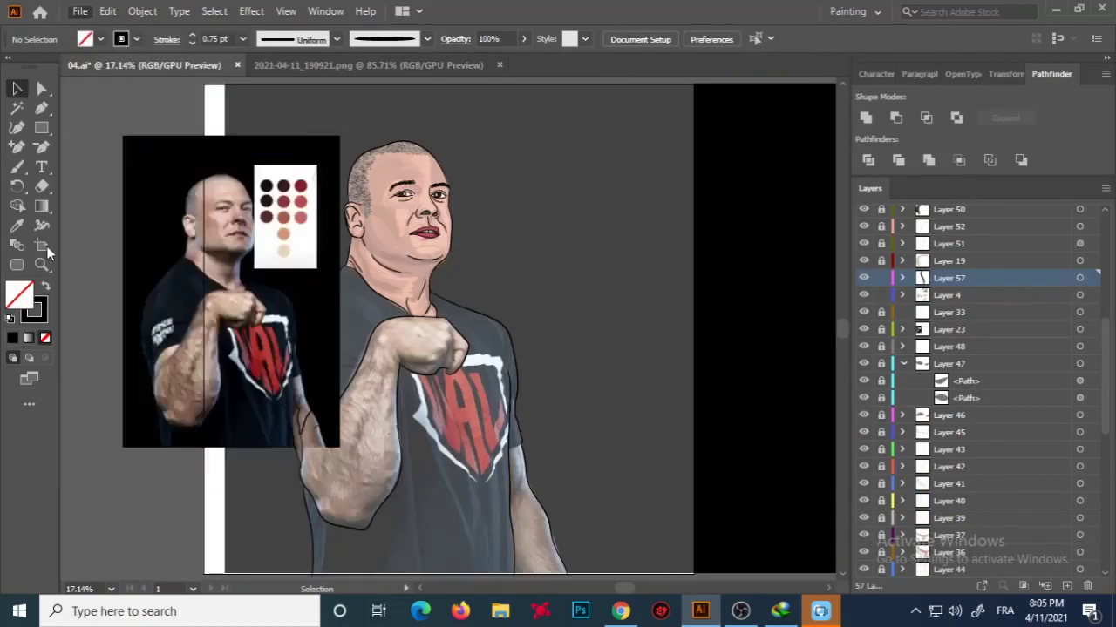
{"action": "scroll", "coordinate": [567, 488], "scroll_direction": "up", "scroll_amount": 3}
{"action": "scroll", "coordinate": [568, 488], "scroll_direction": "up", "scroll_amount": 2}
{"action": "left_click", "coordinate": [1067, 585]}
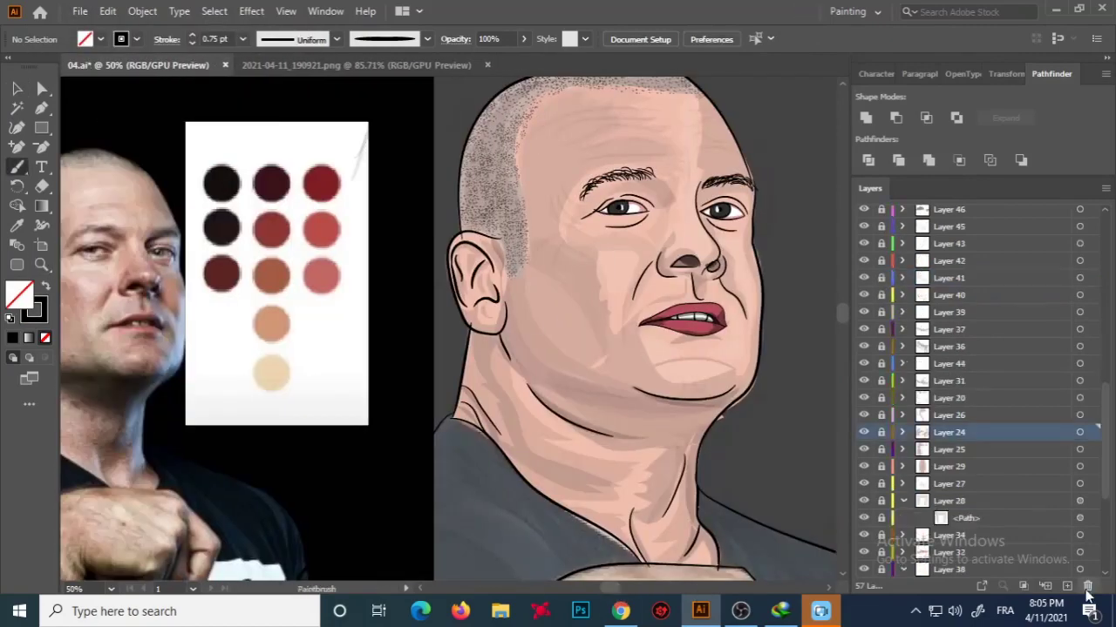
Paint small strokes under the right eye and beside the nose, then undo the cheek stroke.
{"action": "key", "text": "b"}
{"action": "left_click_drag", "start_coordinate": [717, 235], "coordinate": [725, 245]}
{"action": "left_click", "coordinate": [1081, 432]}
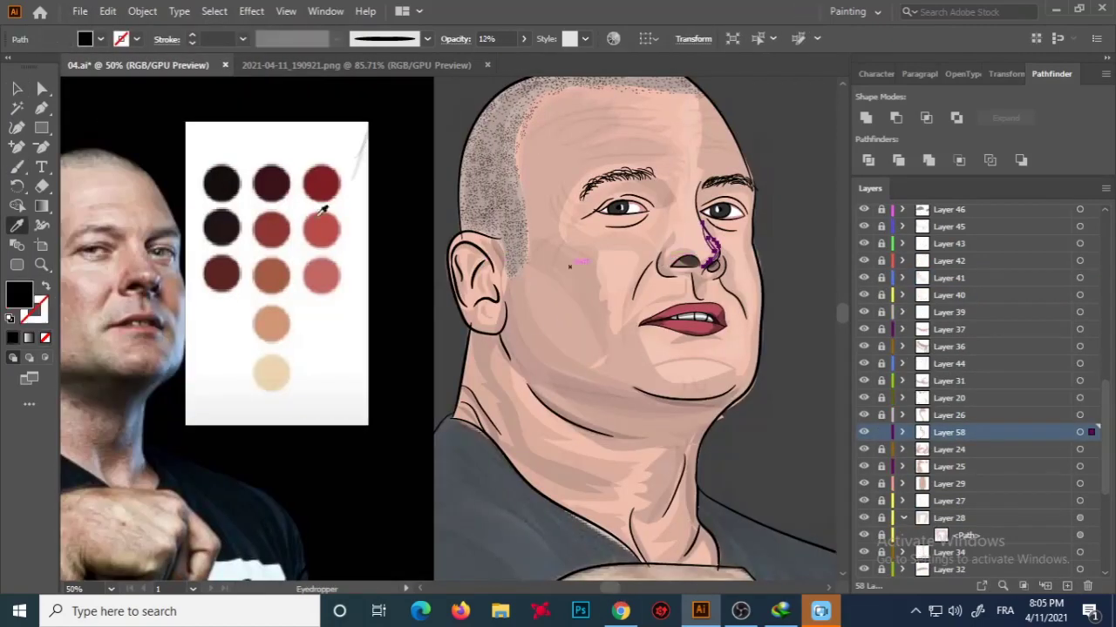
{"action": "key", "text": "ctrl+l"}
{"action": "left_click_drag", "start_coordinate": [726, 258], "coordinate": [734, 248]}
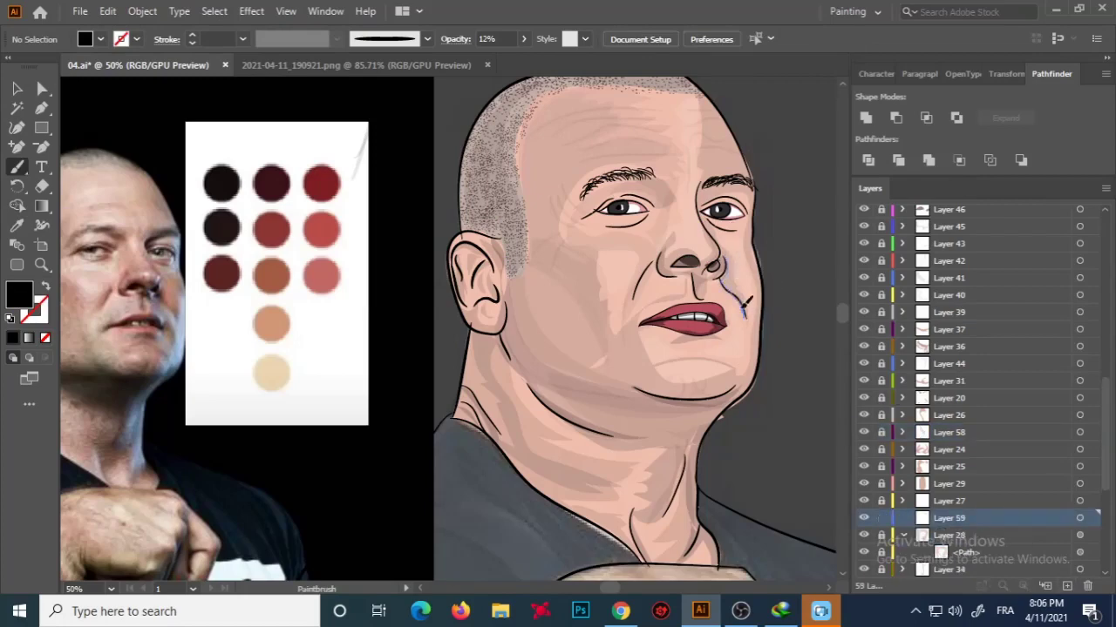
{"action": "key", "text": "v"}
{"action": "key", "text": "ctrl+z"}
Add a new layer above Layer 59 and swap fill and stroke colours for brushing.
{"action": "key", "text": "ctrl+l"}
{"action": "key", "text": "b"}
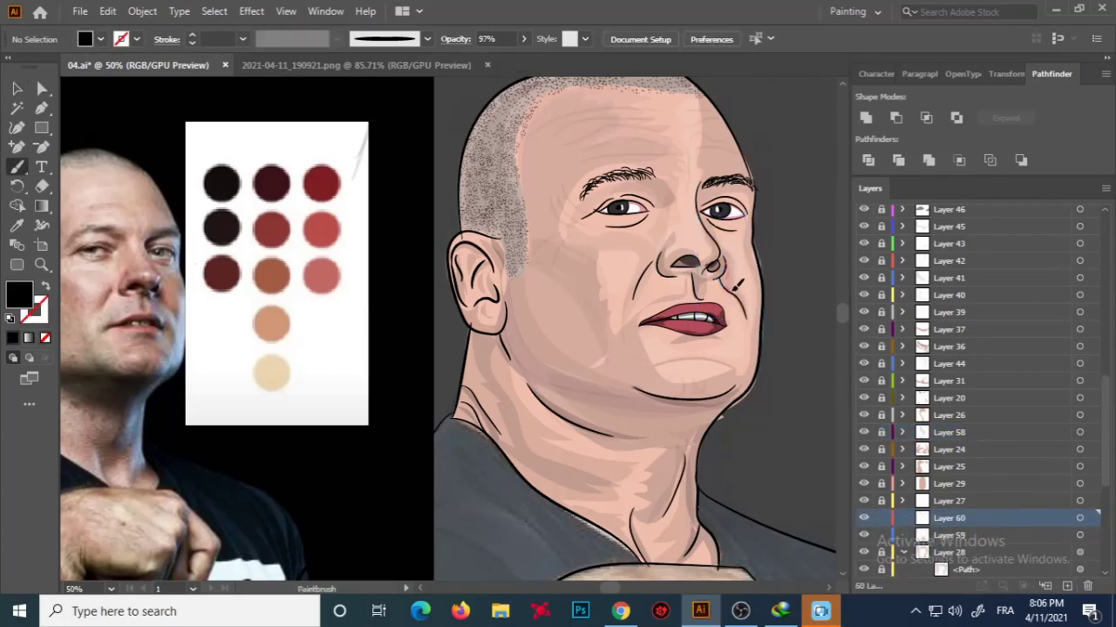
{"action": "key", "text": "v"}
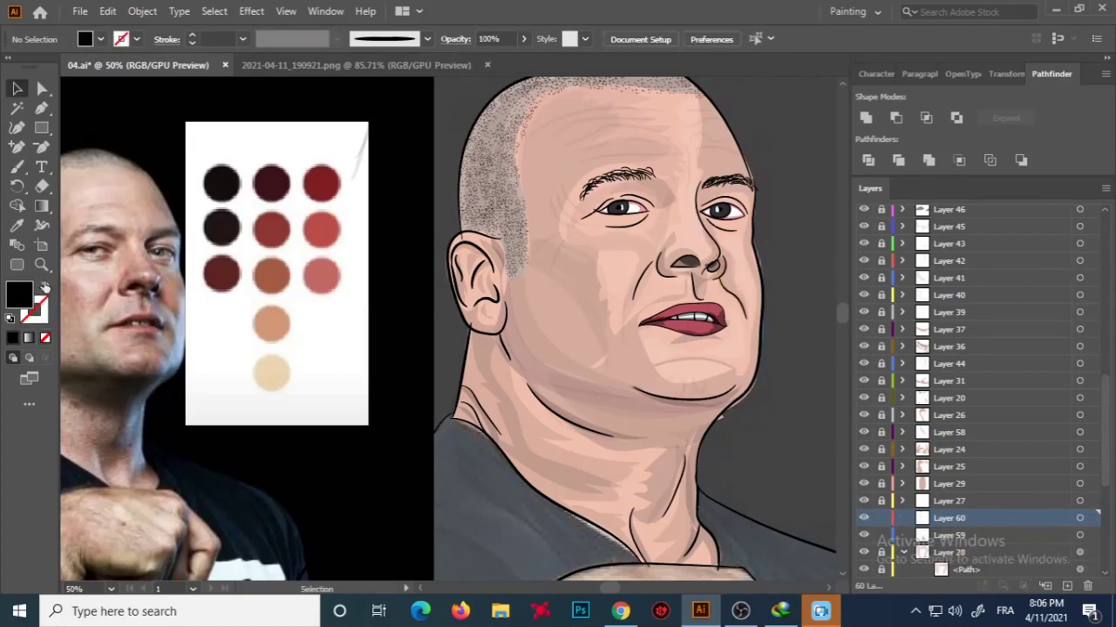
{"action": "left_click", "coordinate": [45, 286]}
{"action": "scroll", "coordinate": [610, 331], "scroll_direction": "up", "scroll_amount": 1}
{"action": "key", "text": "b"}
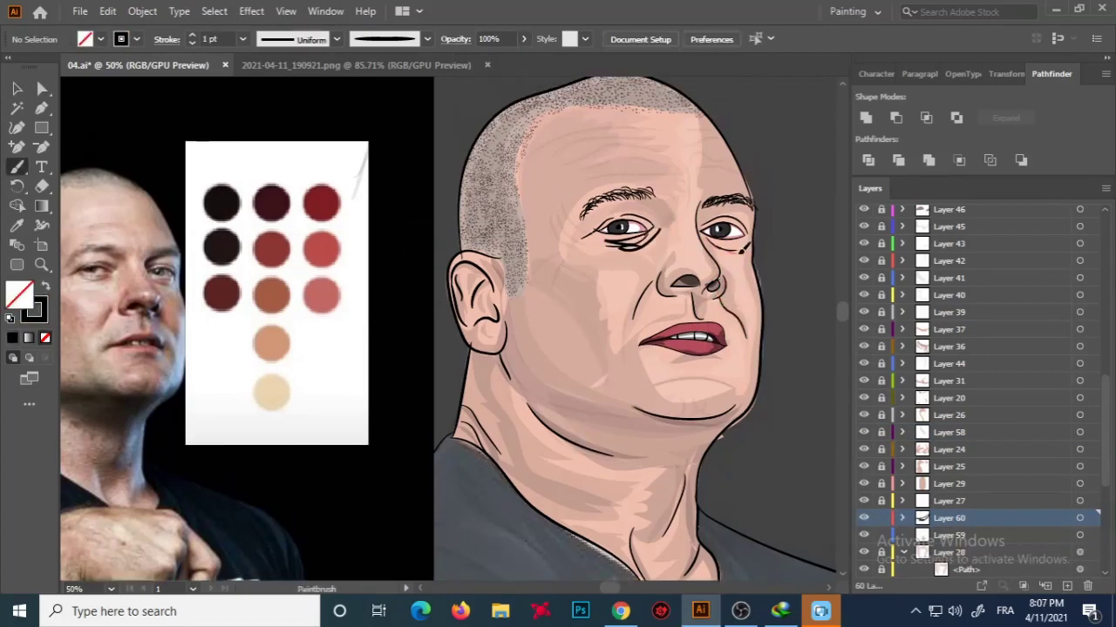
Select the under-eye stroke paths on Layer 60 and duplicate that layer.
{"action": "left_click", "coordinate": [1079, 518]}
{"action": "left_click", "coordinate": [523, 38]}
{"action": "left_click", "coordinate": [42, 88]}
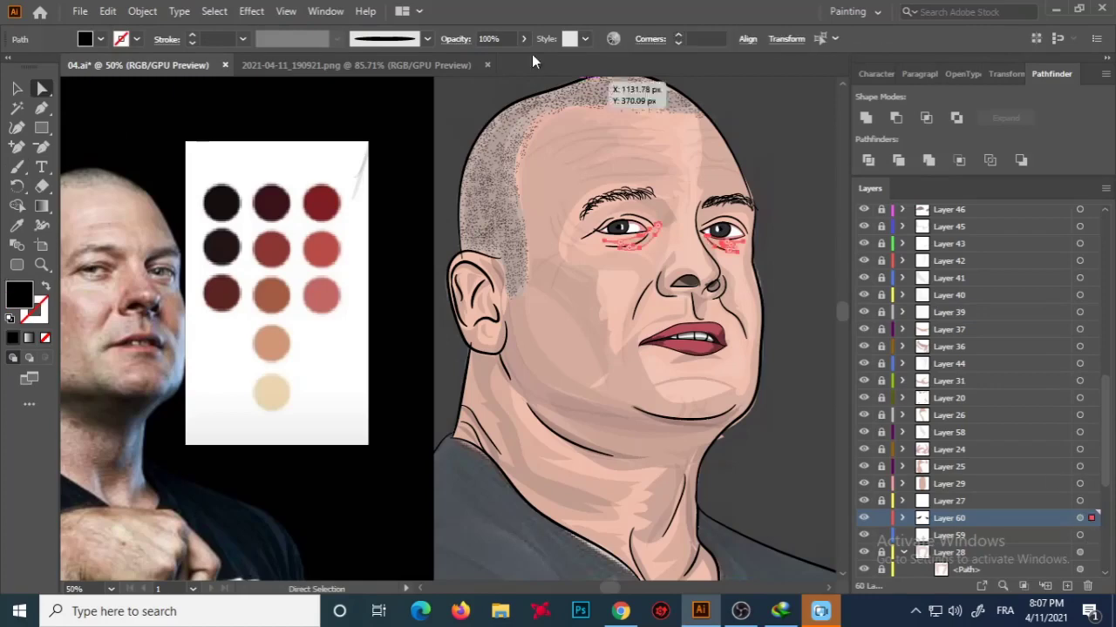
{"action": "left_click", "coordinate": [903, 518]}
{"action": "left_click", "coordinate": [1091, 535]}
{"action": "left_click", "coordinate": [488, 38]}
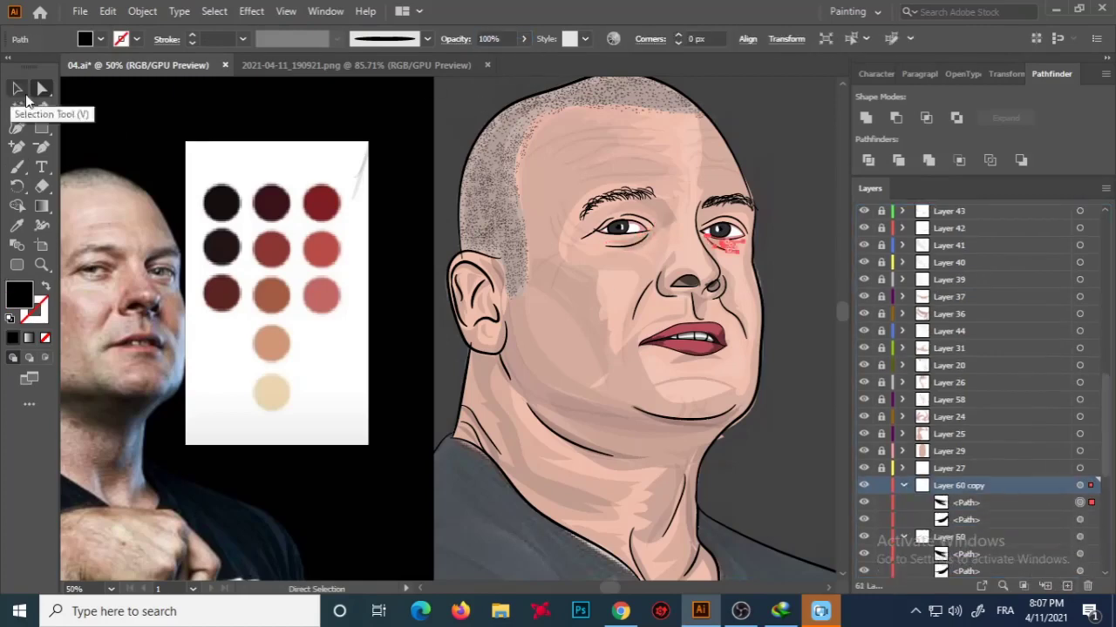
{"action": "key", "text": "ctrl+shift+a"}
{"action": "key", "text": "z"}
{"action": "key", "text": "ctrl+minus"}
{"action": "key", "text": "ctrl+minus"}
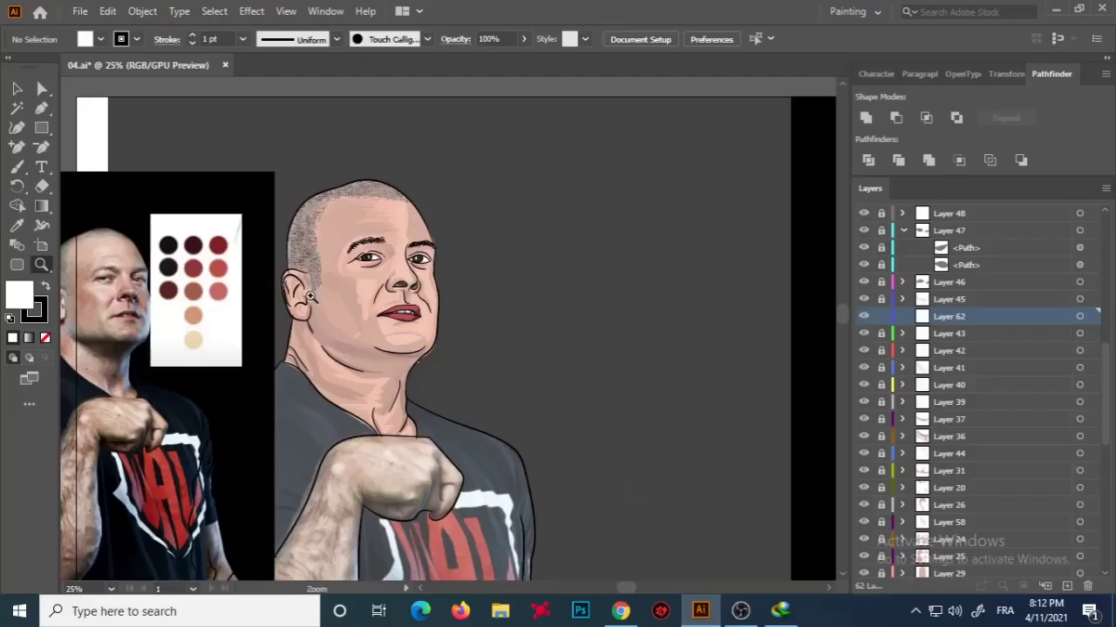
Select the tapered calligraphic brush with a white stroke colour.
{"action": "key", "text": "slash"}
{"action": "left_click", "coordinate": [427, 38]}
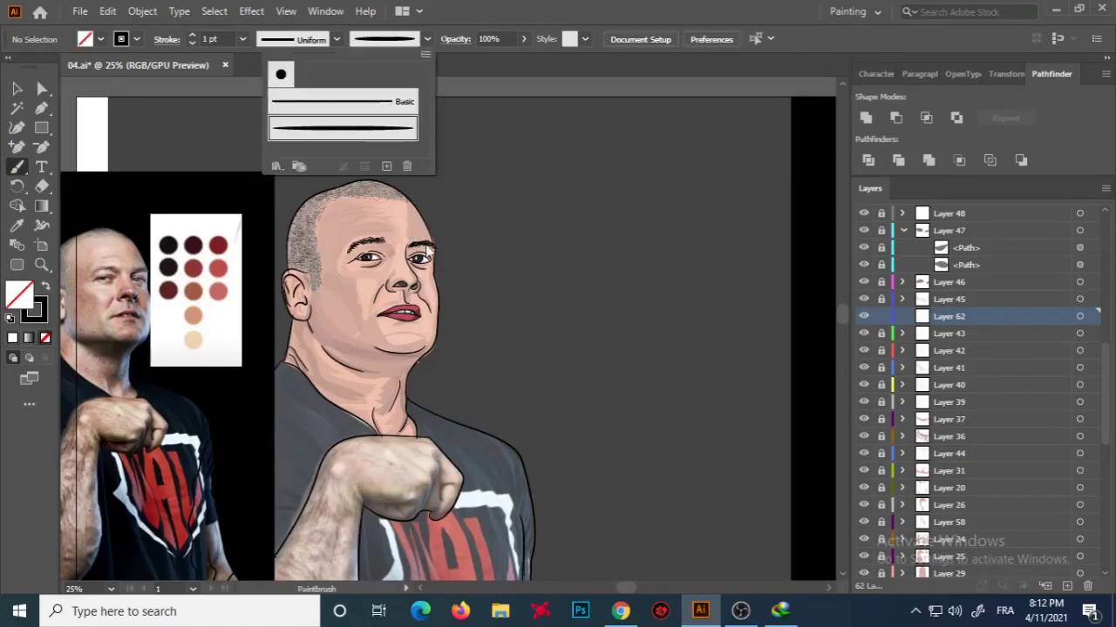
{"action": "left_click", "coordinate": [375, 112]}
{"action": "left_click_drag", "start_coordinate": [411, 209], "coordinate": [417, 229]}
{"action": "left_click", "coordinate": [863, 190]}
{"action": "key", "text": "v"}
{"action": "key", "text": "b"}
{"action": "key", "text": "shift+x"}
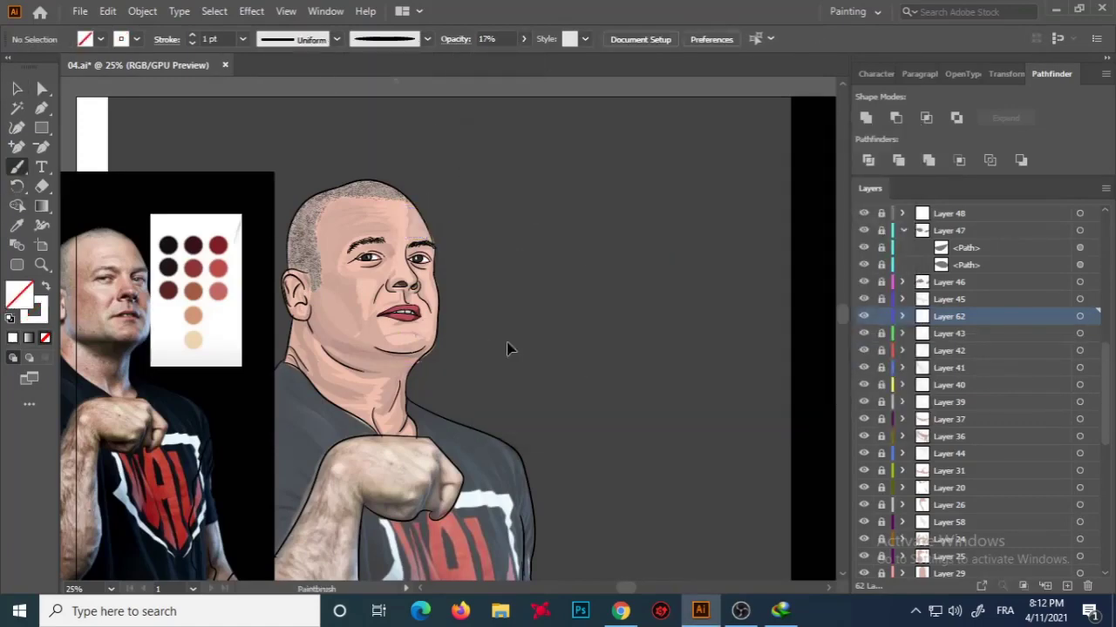
Zoom in on the face, save the file, and paint faint white shading on the neck.
{"action": "left_click", "coordinate": [393, 373], "text": "ctrl"}
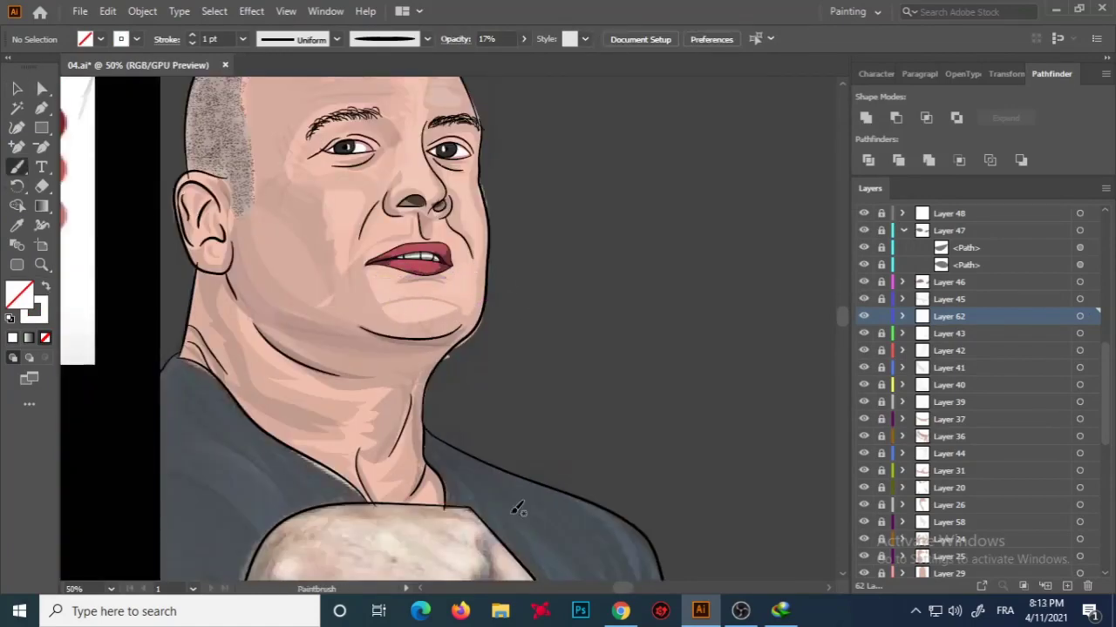
{"action": "scroll", "coordinate": [440, 292], "scroll_direction": "up", "scroll_amount": 3}
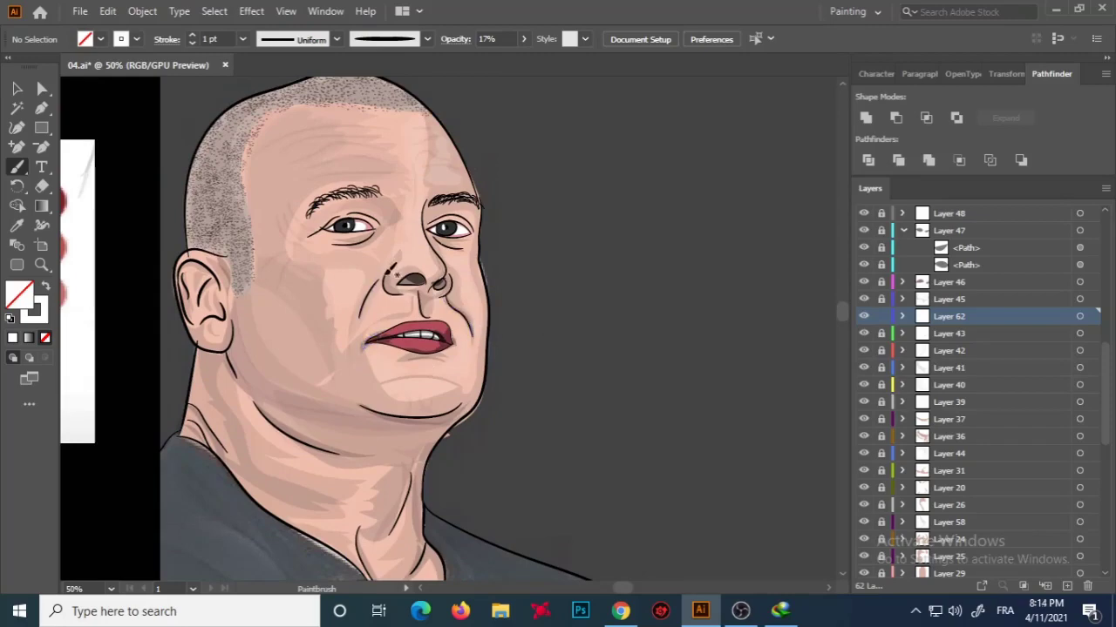
{"action": "key", "text": "alt+f"}
{"action": "key", "text": "s"}
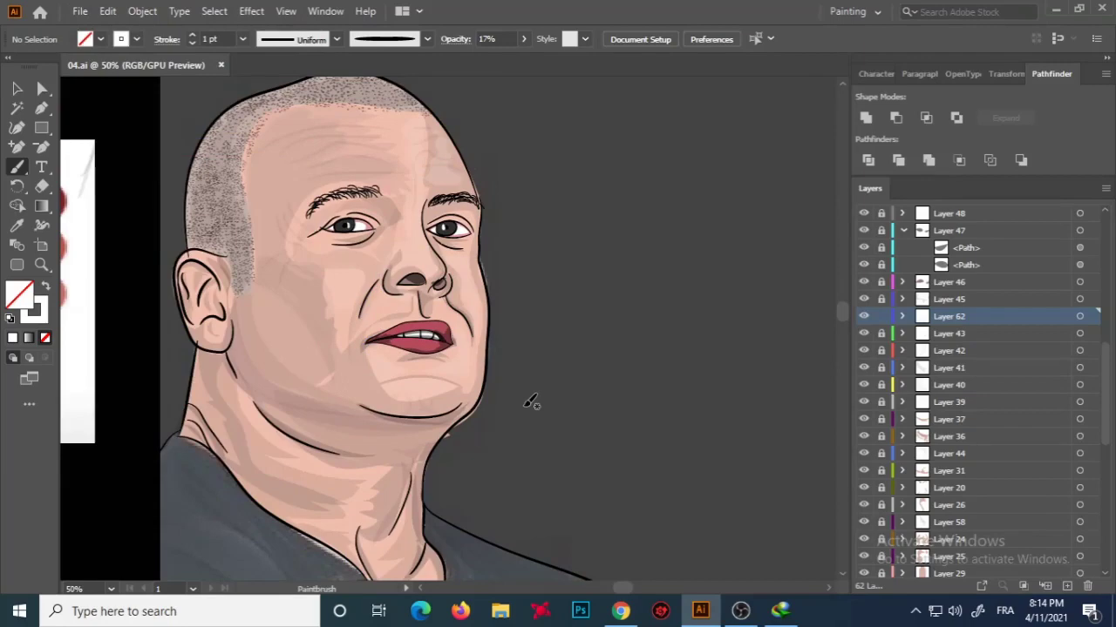
{"action": "scroll", "coordinate": [530, 402], "scroll_direction": "up", "scroll_amount": 2}
{"action": "scroll", "coordinate": [416, 453], "scroll_direction": "down", "scroll_amount": 3}
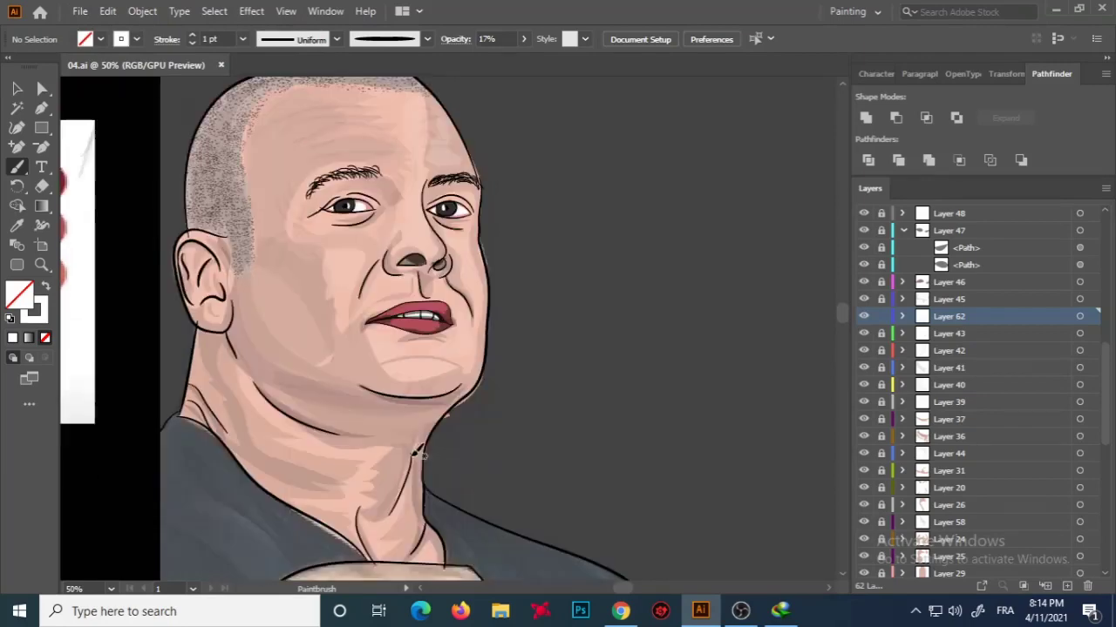
{"action": "left_click_drag", "start_coordinate": [417, 453], "coordinate": [416, 455]}
{"action": "scroll", "coordinate": [416, 462], "scroll_direction": "down", "scroll_amount": 3}
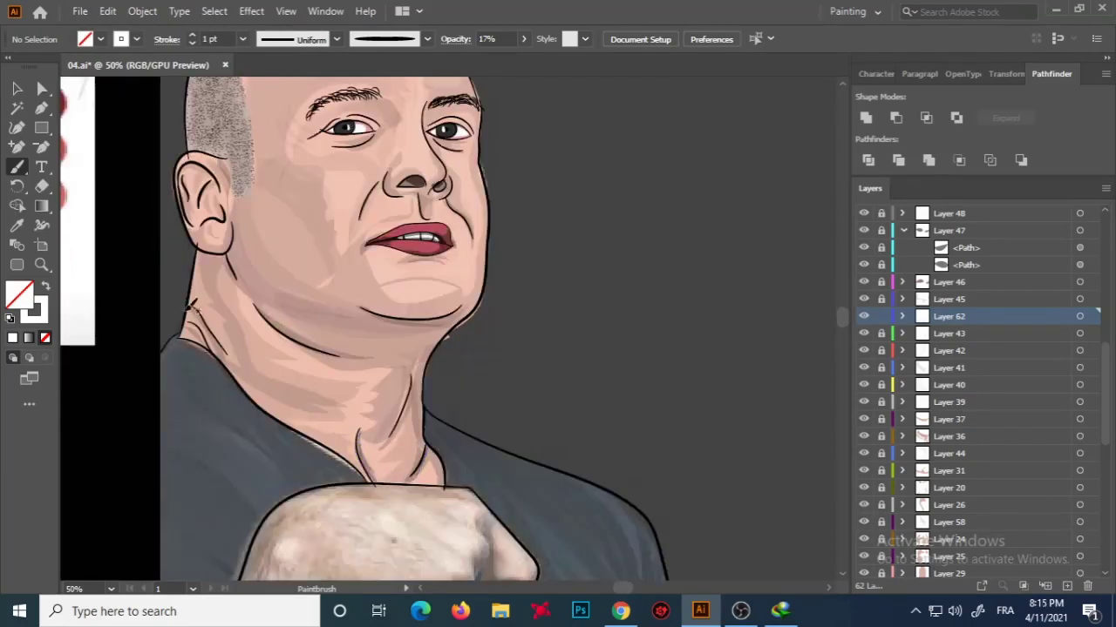
Add an empty layer above Layer 62, reset default colours, and fit the artboard in view.
{"action": "key", "text": "ctrl+l"}
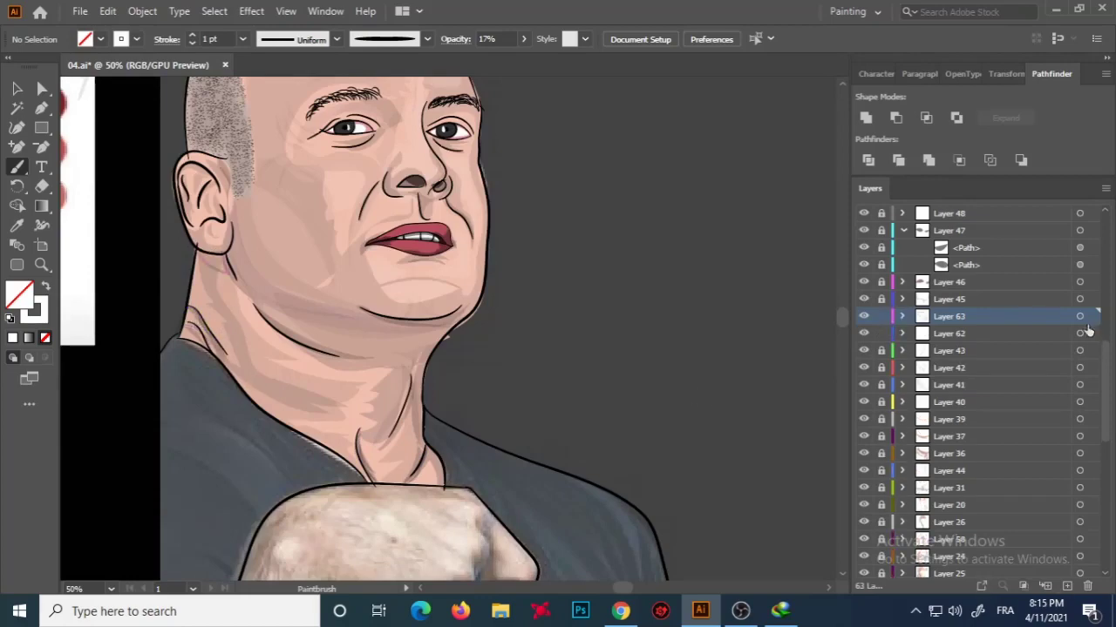
{"action": "key", "text": "shift+x"}
{"action": "left_click", "coordinate": [12, 338]}
{"action": "key", "text": "v"}
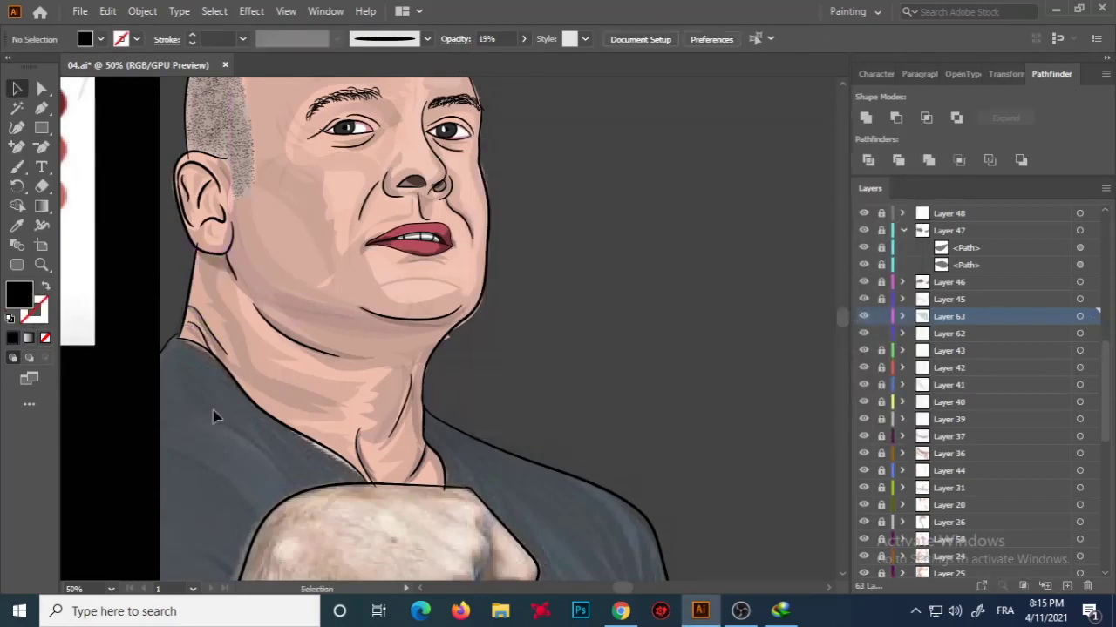
{"action": "key", "text": "ctrl+0"}
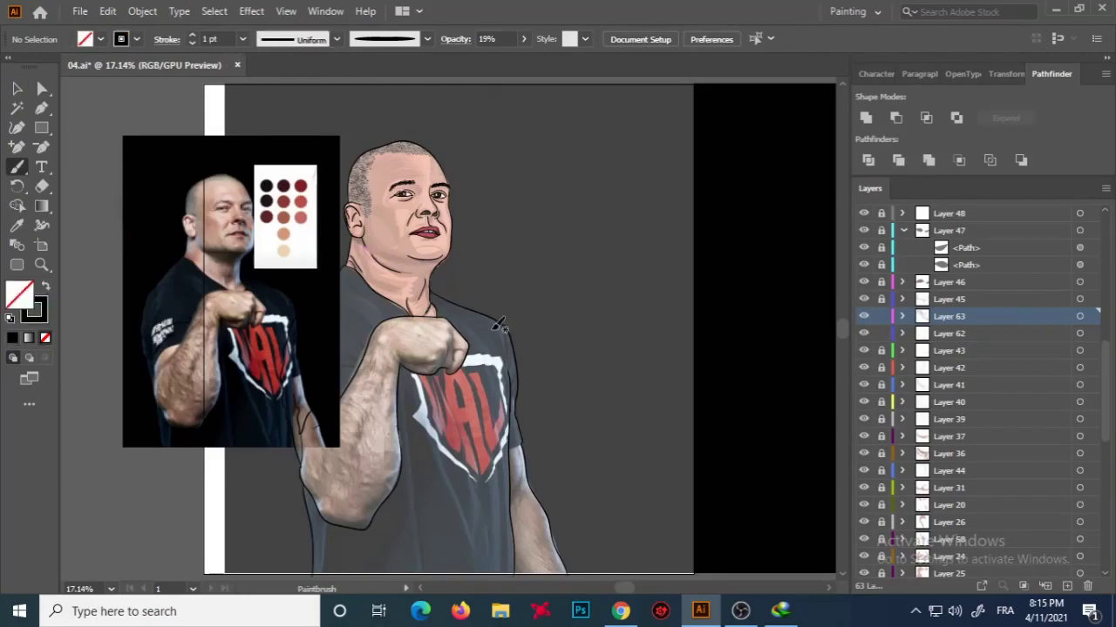
{"action": "left_click", "coordinate": [79, 10]}
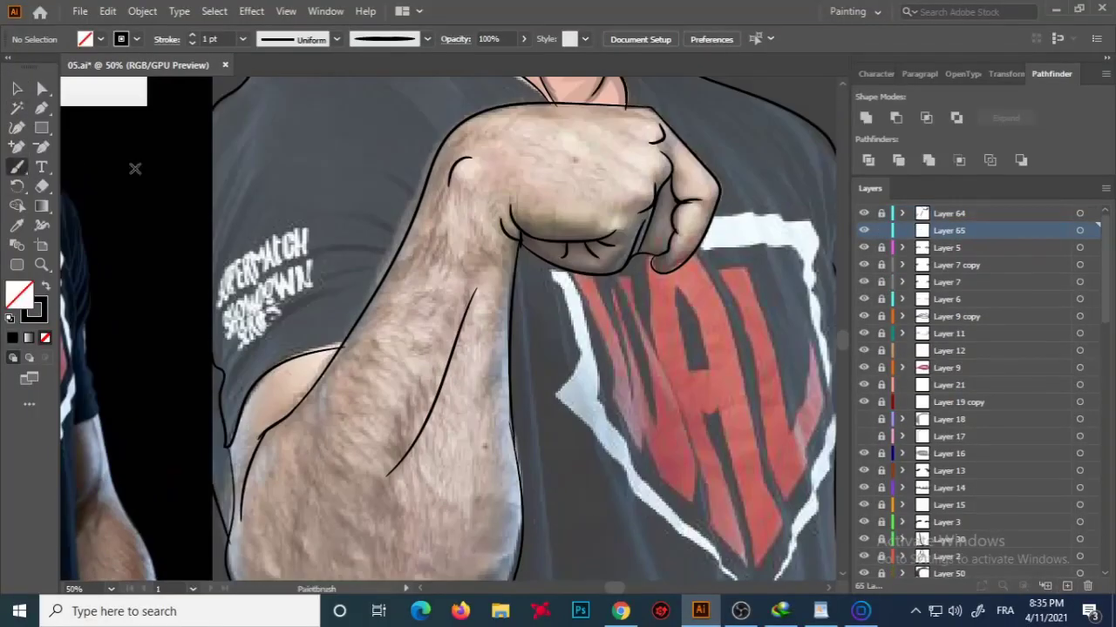
Start a Curvature-tool outline around the fist's bottom edge, thumb and side.
{"action": "key", "text": "shift+grave"}
{"action": "scroll", "coordinate": [435, 331], "scroll_direction": "down", "scroll_amount": 3}
{"action": "left_click", "coordinate": [321, 229]}
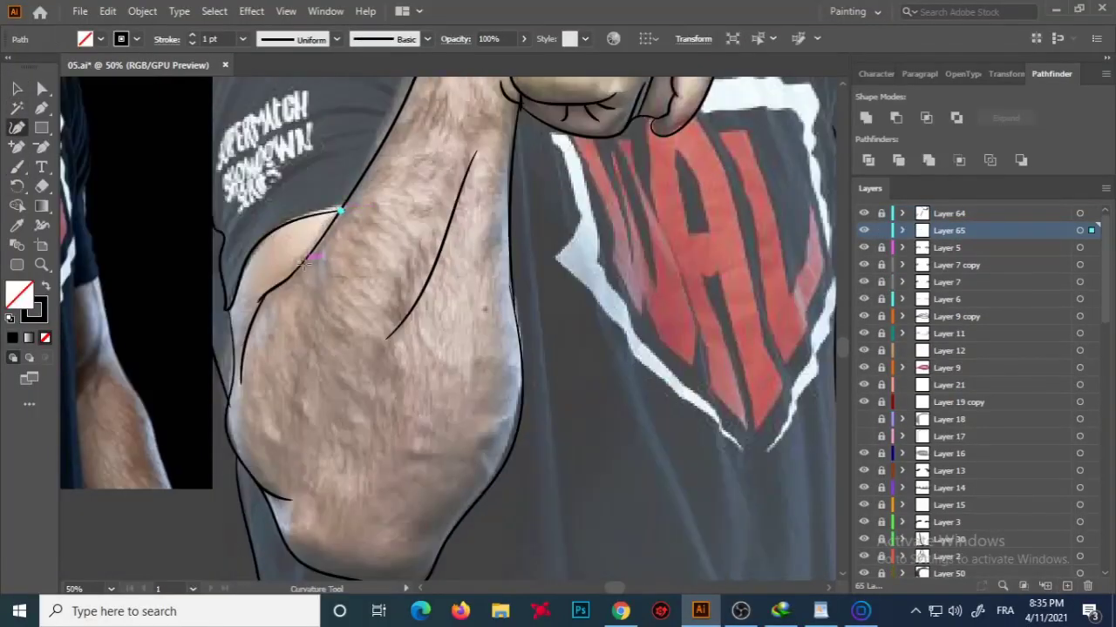
{"action": "key", "text": "Escape"}
{"action": "left_click", "coordinate": [520, 340]}
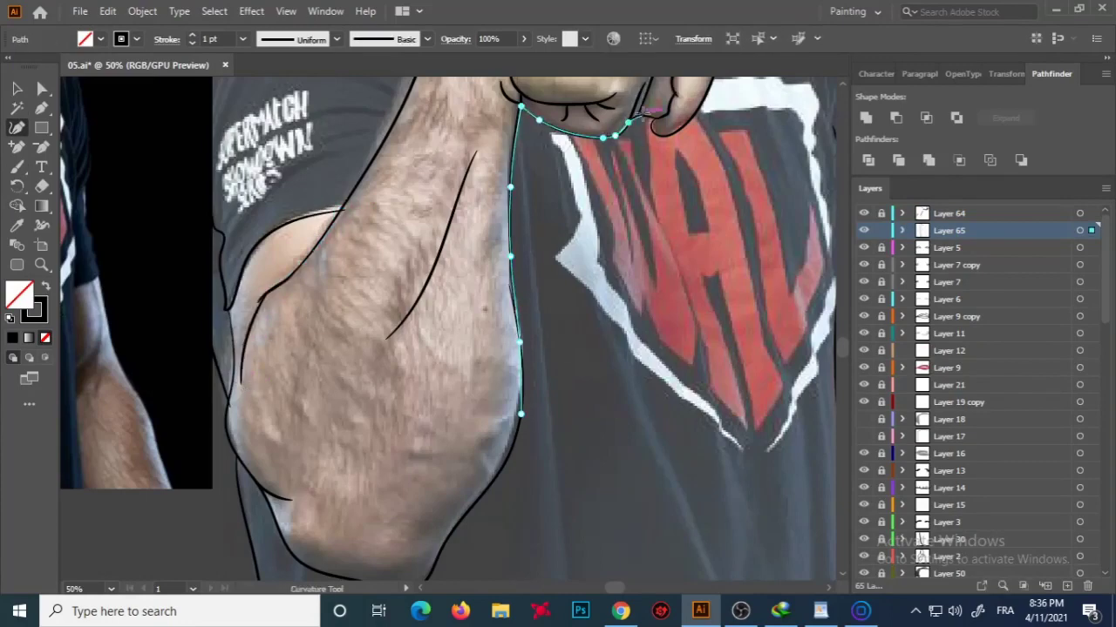
{"action": "scroll", "coordinate": [645, 111], "scroll_direction": "up", "scroll_amount": 3}
{"action": "left_click", "coordinate": [396, 360]}
{"action": "left_click", "coordinate": [467, 379]}
{"action": "left_click", "coordinate": [544, 288]}
{"action": "left_click", "coordinate": [595, 176]}
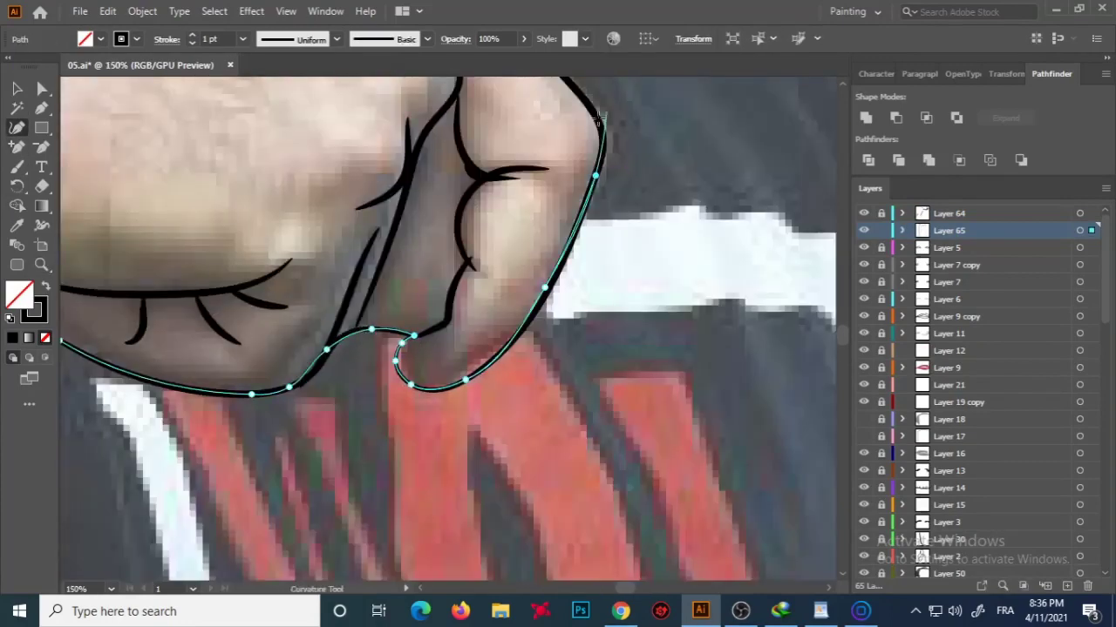
Continue the outline along the arm's top and left edges, closing it at the elbow.
{"action": "scroll", "coordinate": [607, 111], "scroll_direction": "up", "scroll_amount": 3}
{"action": "scroll", "coordinate": [523, 175], "scroll_direction": "up", "scroll_amount": 3}
{"action": "left_click", "coordinate": [399, 144]}
{"action": "left_click", "coordinate": [283, 137]}
{"action": "scroll", "coordinate": [218, 140], "scroll_direction": "left", "scroll_amount": 3}
{"action": "left_click", "coordinate": [307, 131]}
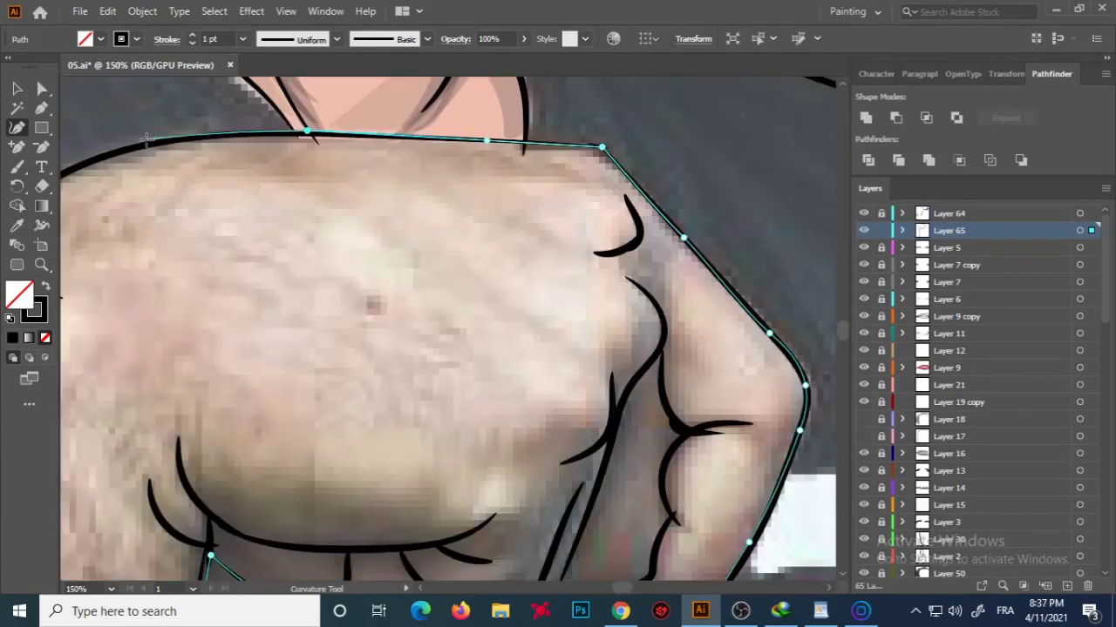
{"action": "scroll", "coordinate": [161, 154], "scroll_direction": "down", "scroll_amount": 5}
{"action": "scroll", "coordinate": [418, 349], "scroll_direction": "up", "scroll_amount": 4}
{"action": "left_click", "coordinate": [418, 300]}
{"action": "left_click", "coordinate": [384, 396]}
{"action": "scroll", "coordinate": [383, 397], "scroll_direction": "down", "scroll_amount": 3}
{"action": "left_click", "coordinate": [346, 288]}
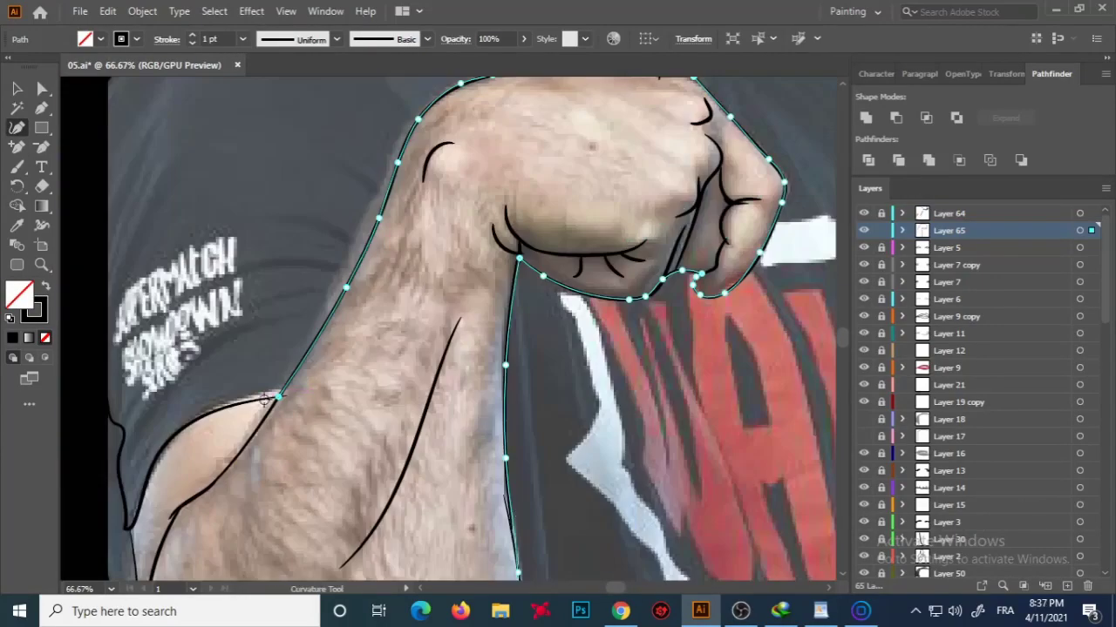
{"action": "scroll", "coordinate": [133, 545], "scroll_direction": "down", "scroll_amount": 2}
{"action": "left_click", "coordinate": [130, 497]}
{"action": "scroll", "coordinate": [157, 488], "scroll_direction": "down", "scroll_amount": 2}
{"action": "left_click", "coordinate": [146, 401]}
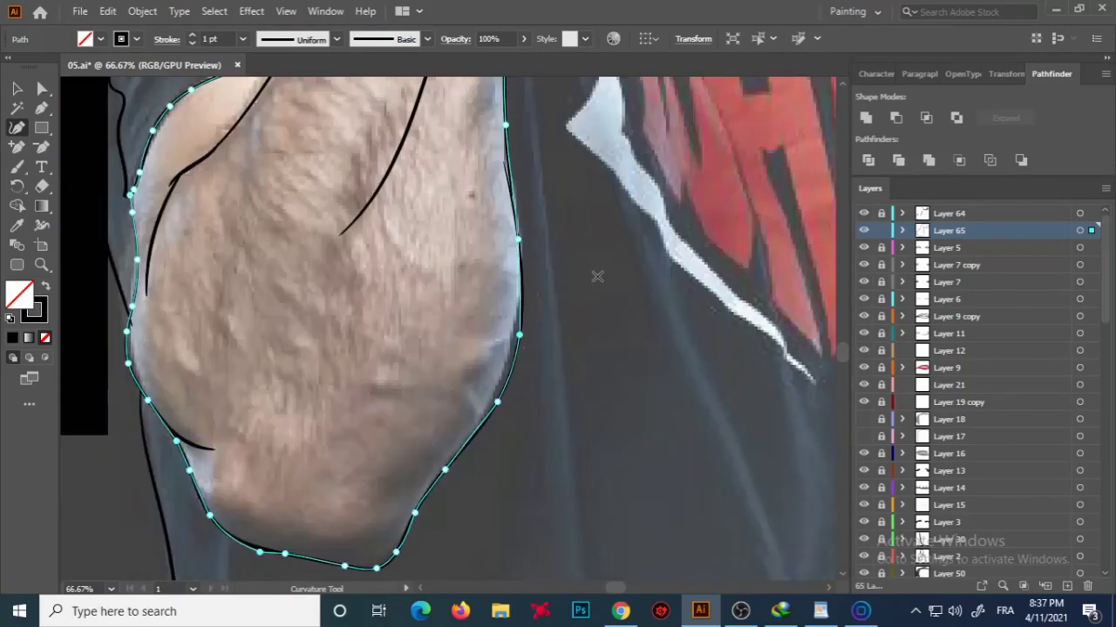
Fill the closed arm shape with the skin tone and deselect it.
{"action": "key", "text": "i"}
{"action": "scroll", "coordinate": [592, 298], "scroll_direction": "down", "scroll_amount": 5}
{"action": "left_click", "coordinate": [239, 282]}
{"action": "key", "text": "v"}
{"action": "left_click", "coordinate": [510, 166]}
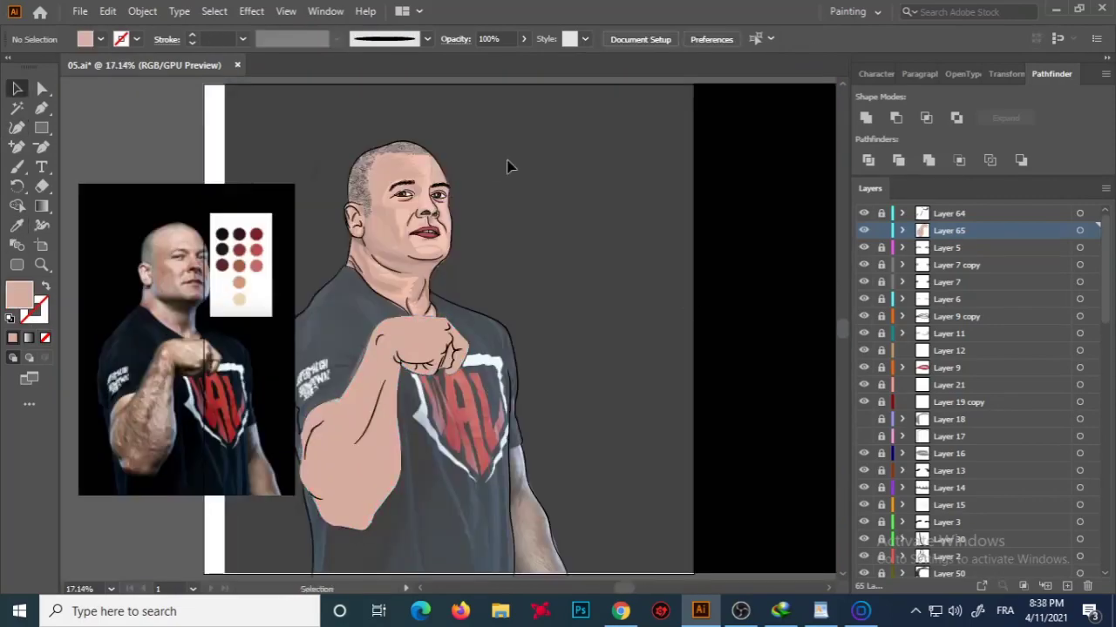
Move the skin-filled arm layer lower in the stack and draw a black forearm contour line.
{"action": "left_click_drag", "start_coordinate": [948, 230], "coordinate": [948, 557]}
{"action": "left_click", "coordinate": [41, 266]}
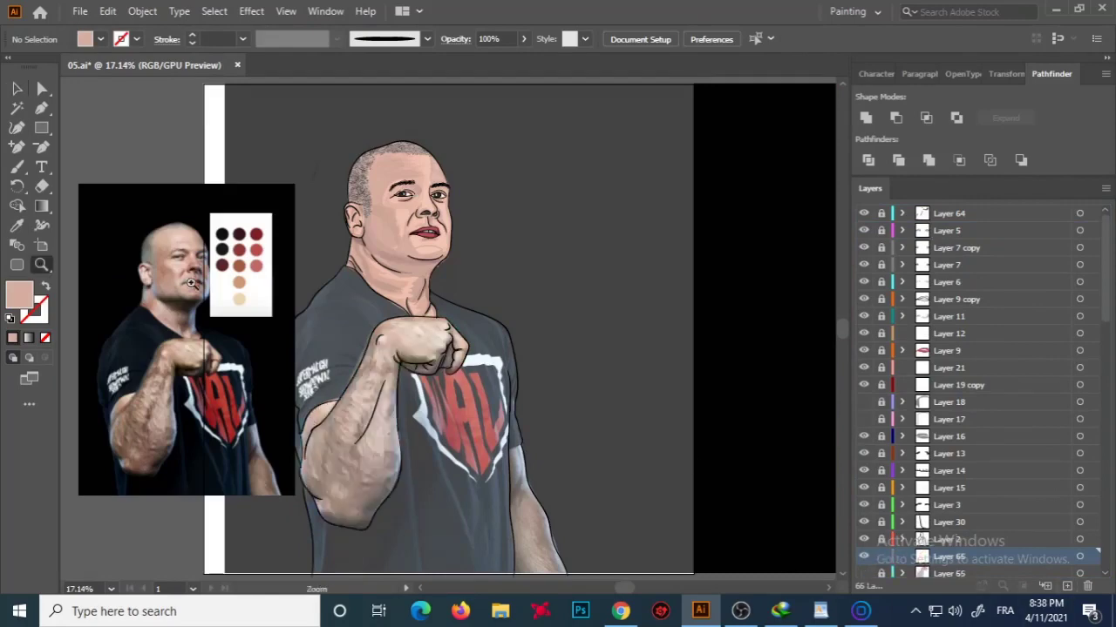
{"action": "left_click", "coordinate": [288, 488]}
{"action": "left_click", "coordinate": [287, 488]}
{"action": "key", "text": "d"}
{"action": "key", "text": "b"}
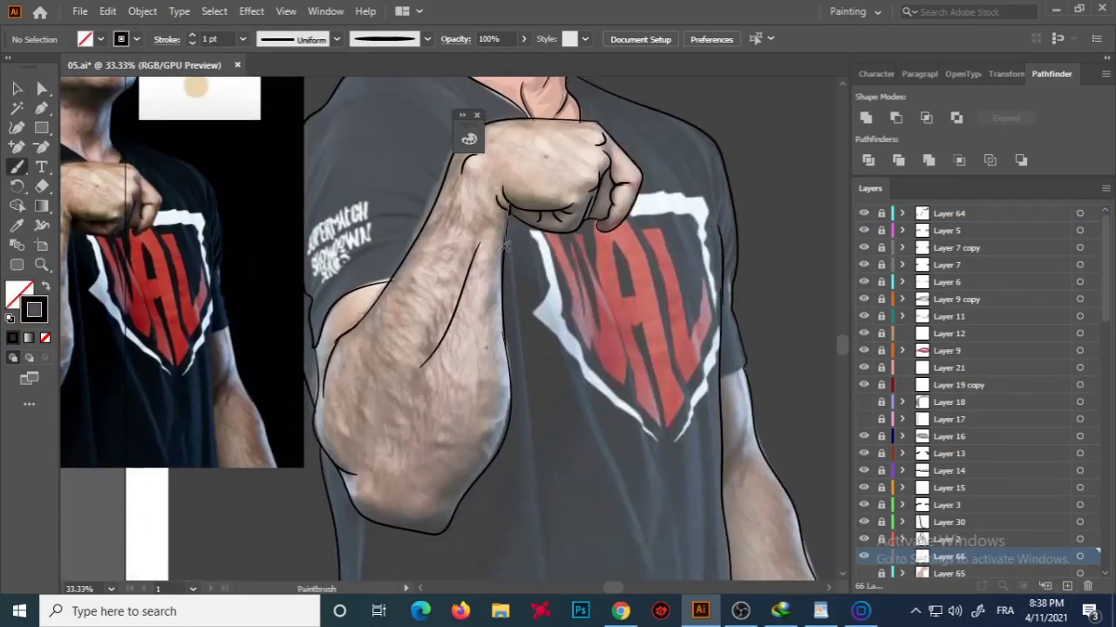
{"action": "left_click_drag", "start_coordinate": [501, 209], "coordinate": [500, 207]}
{"action": "scroll", "coordinate": [488, 261], "scroll_direction": "down", "scroll_amount": 3}
{"action": "scroll", "coordinate": [462, 279], "scroll_direction": "up", "scroll_amount": 2}
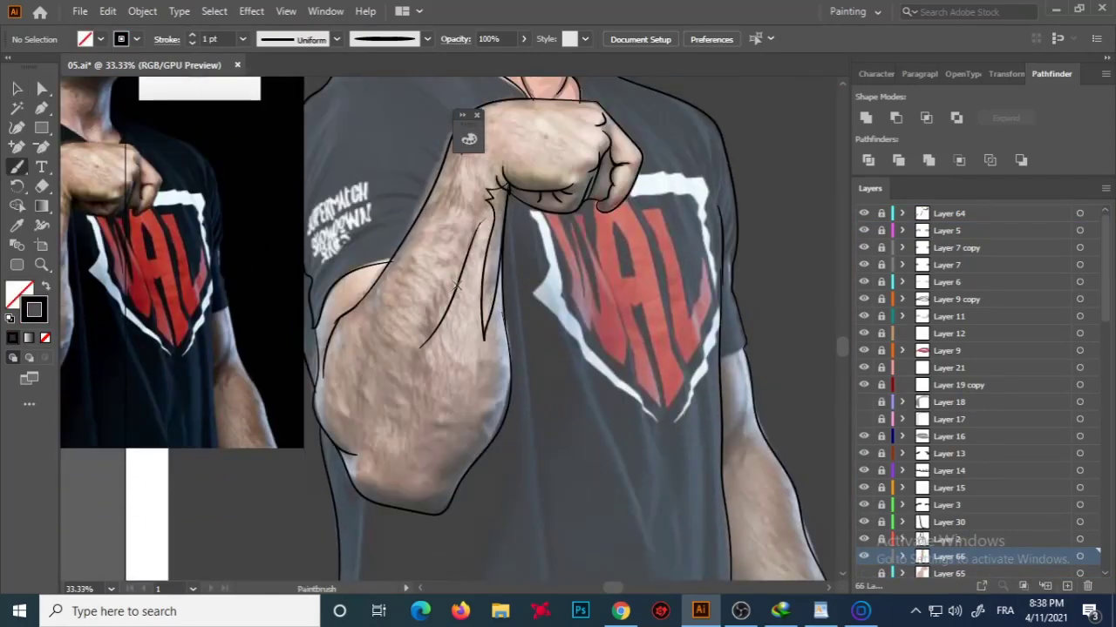
{"action": "scroll", "coordinate": [436, 197], "scroll_direction": "down", "scroll_amount": 2}
{"action": "scroll", "coordinate": [341, 440], "scroll_direction": "up", "scroll_amount": 2}
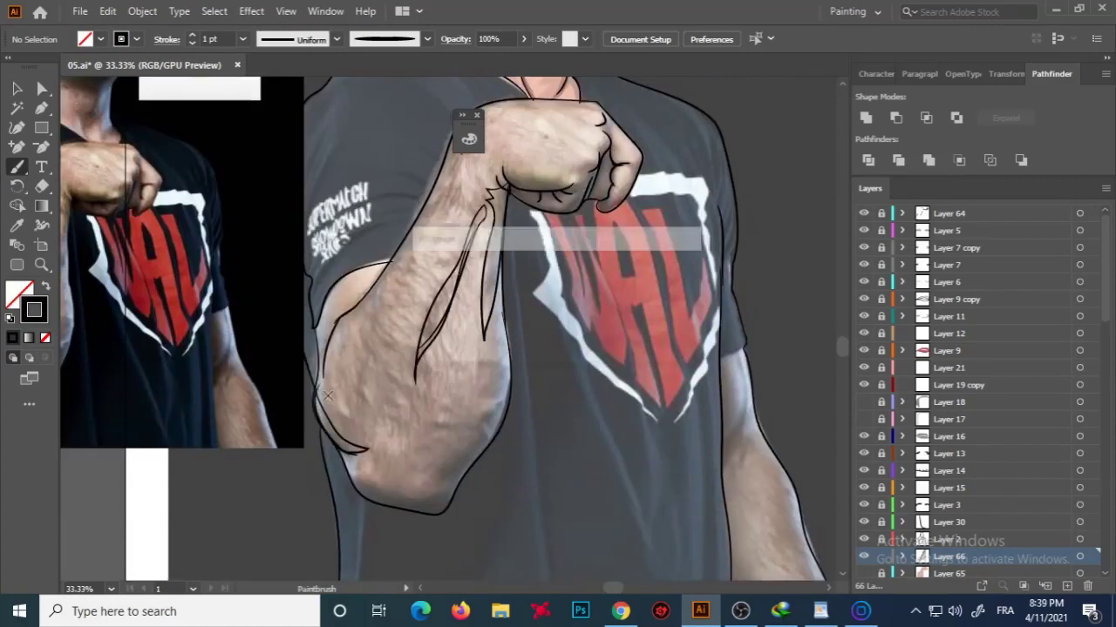
{"action": "scroll", "coordinate": [450, 429], "scroll_direction": "down", "scroll_amount": 2}
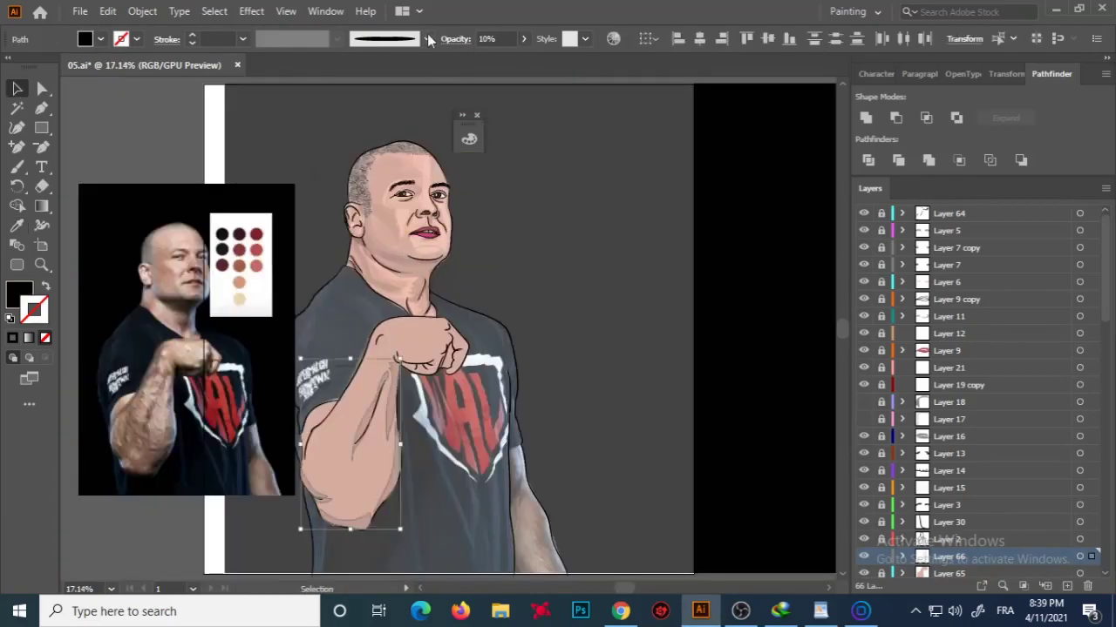
Paint 20%-opacity black forearm shading, hide the photo layer, and start full-opacity hair strokes.
{"action": "left_click", "coordinate": [524, 39]}
{"action": "left_click_drag", "start_coordinate": [465, 61], "coordinate": [475, 65]}
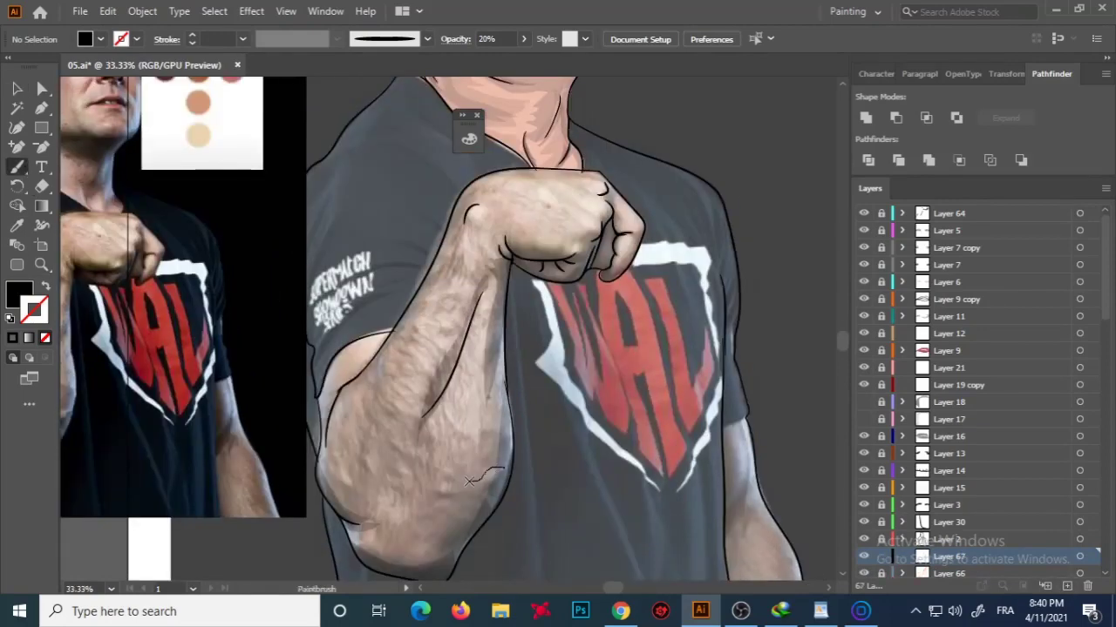
{"action": "key", "text": "shift+x"}
{"action": "left_click_drag", "start_coordinate": [446, 402], "coordinate": [454, 433]}
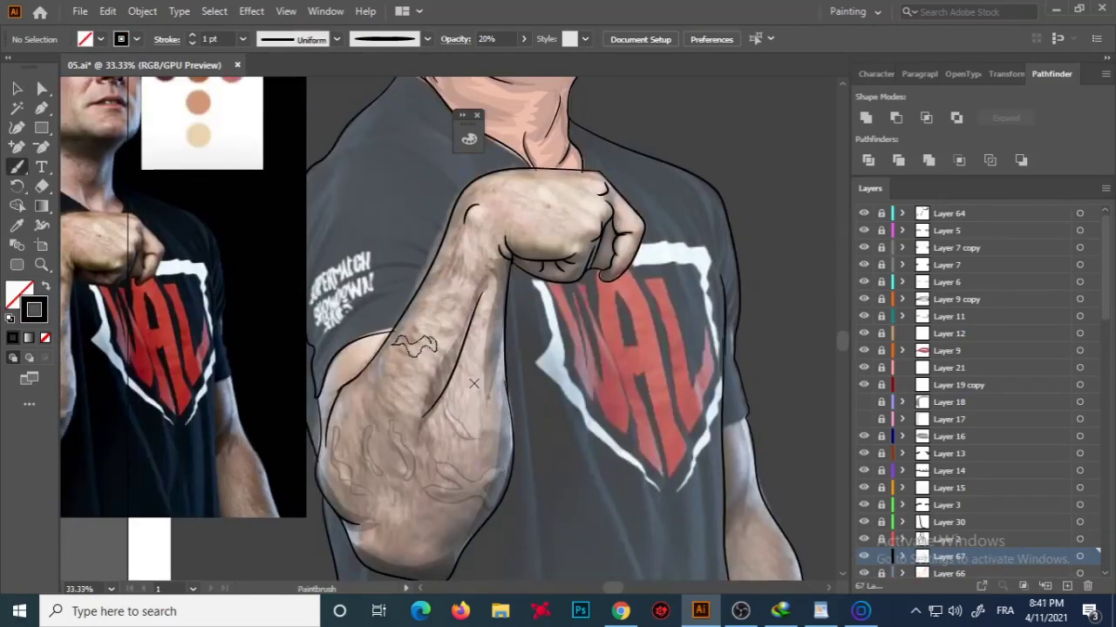
{"action": "scroll", "coordinate": [959, 453], "scroll_direction": "down", "scroll_amount": 3}
{"action": "left_click", "coordinate": [864, 435]}
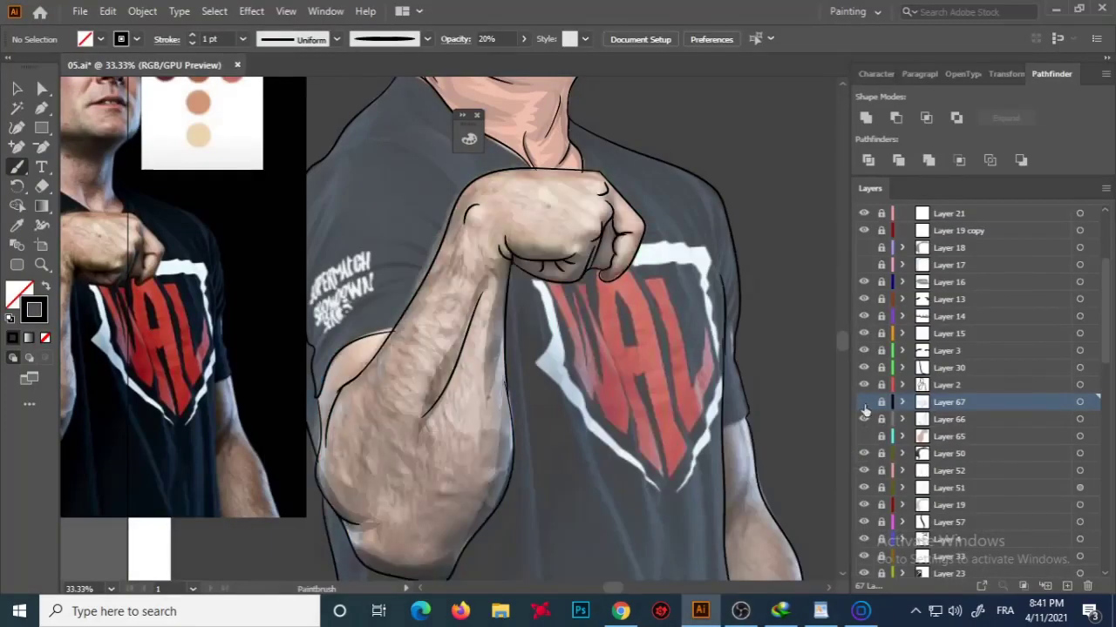
{"action": "left_click", "coordinate": [523, 38]}
{"action": "left_click_drag", "start_coordinate": [448, 349], "coordinate": [443, 383]}
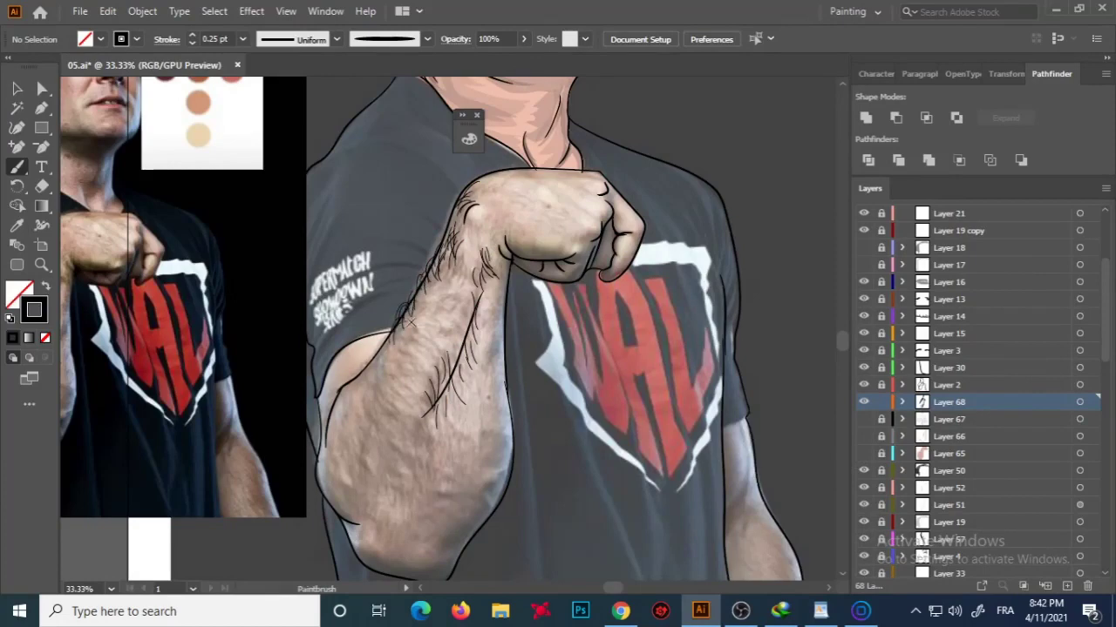
Draw more hair strokes along the forearm.
{"action": "scroll", "coordinate": [443, 327], "scroll_direction": "up", "scroll_amount": 1}
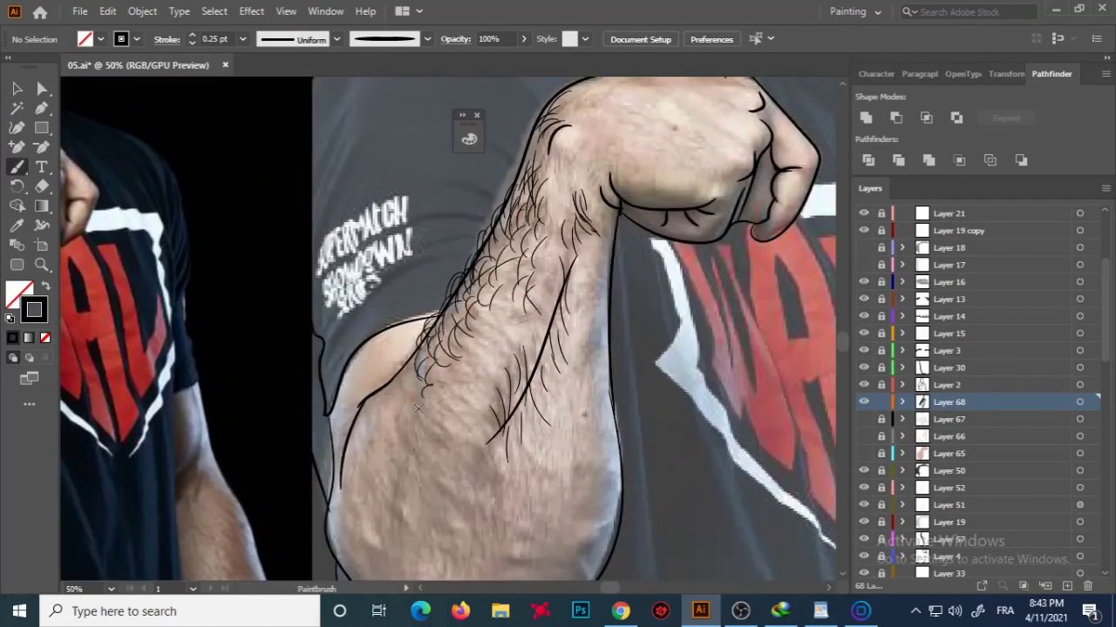
{"action": "left_click_drag", "start_coordinate": [488, 361], "coordinate": [471, 446]}
{"action": "left_click_drag", "start_coordinate": [478, 382], "coordinate": [457, 462]}
{"action": "scroll", "coordinate": [449, 432], "scroll_direction": "down", "scroll_amount": 1}
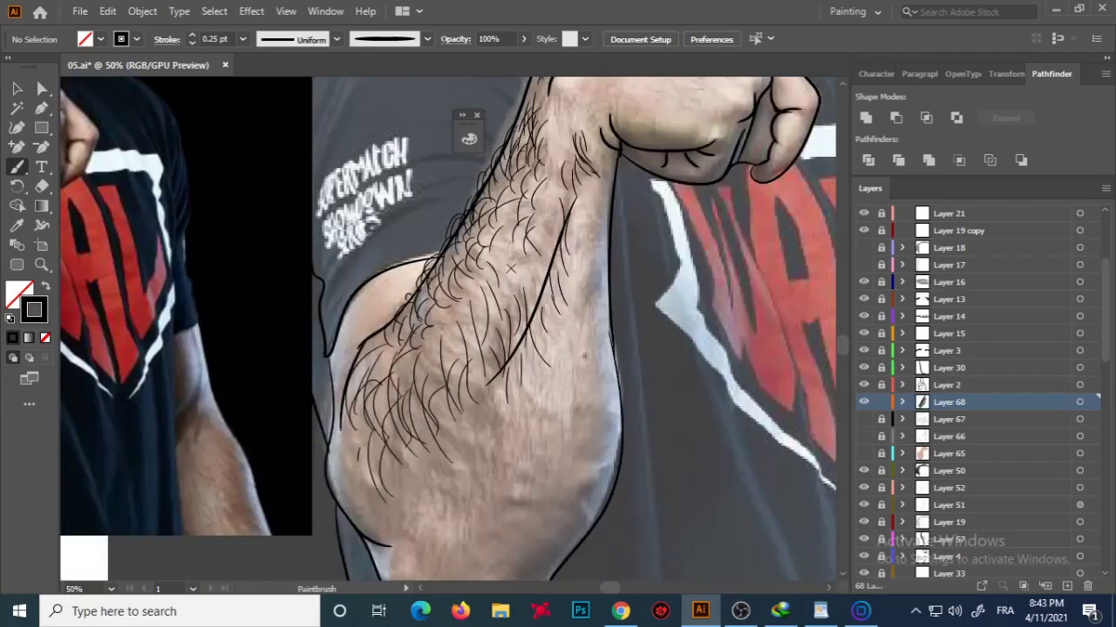
{"action": "scroll", "coordinate": [542, 238], "scroll_direction": "up", "scroll_amount": 1}
{"action": "scroll", "coordinate": [436, 331], "scroll_direction": "down", "scroll_amount": 3}
{"action": "scroll", "coordinate": [392, 340], "scroll_direction": "up", "scroll_amount": 1}
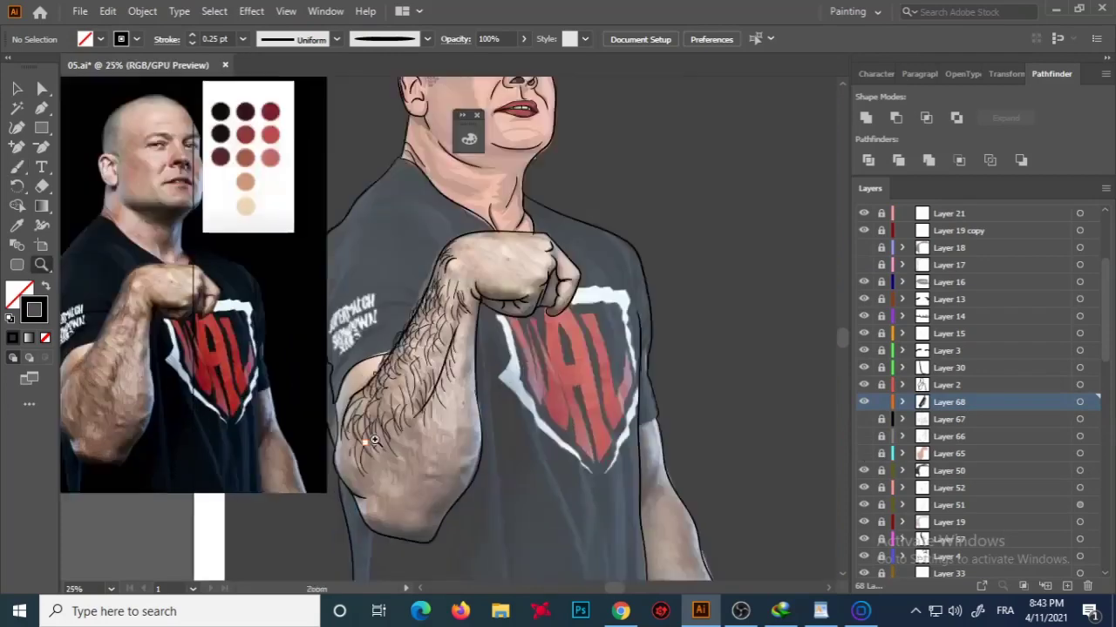
{"action": "scroll", "coordinate": [388, 340], "scroll_direction": "up", "scroll_amount": 1}
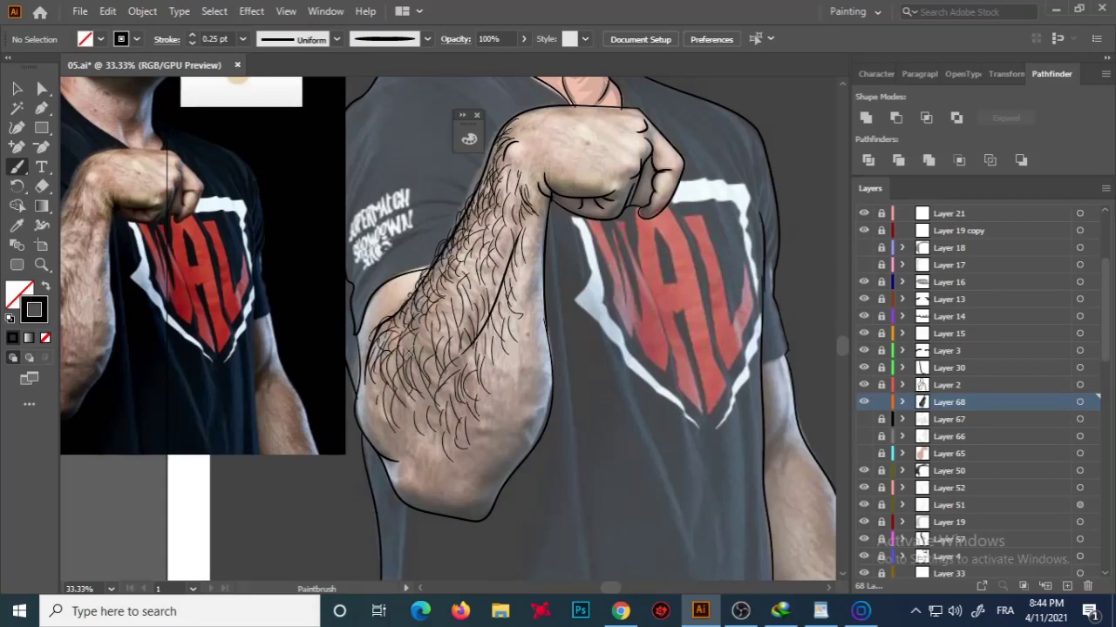
Show the pink skin fill again and fade the hair strokes to about 21% opacity.
{"action": "key", "text": "ctrl+0"}
{"action": "left_click", "coordinate": [865, 436]}
{"action": "left_click", "coordinate": [523, 38]}
{"action": "left_click_drag", "start_coordinate": [526, 59], "coordinate": [477, 61]}
{"action": "key", "text": "ctrl+plus"}
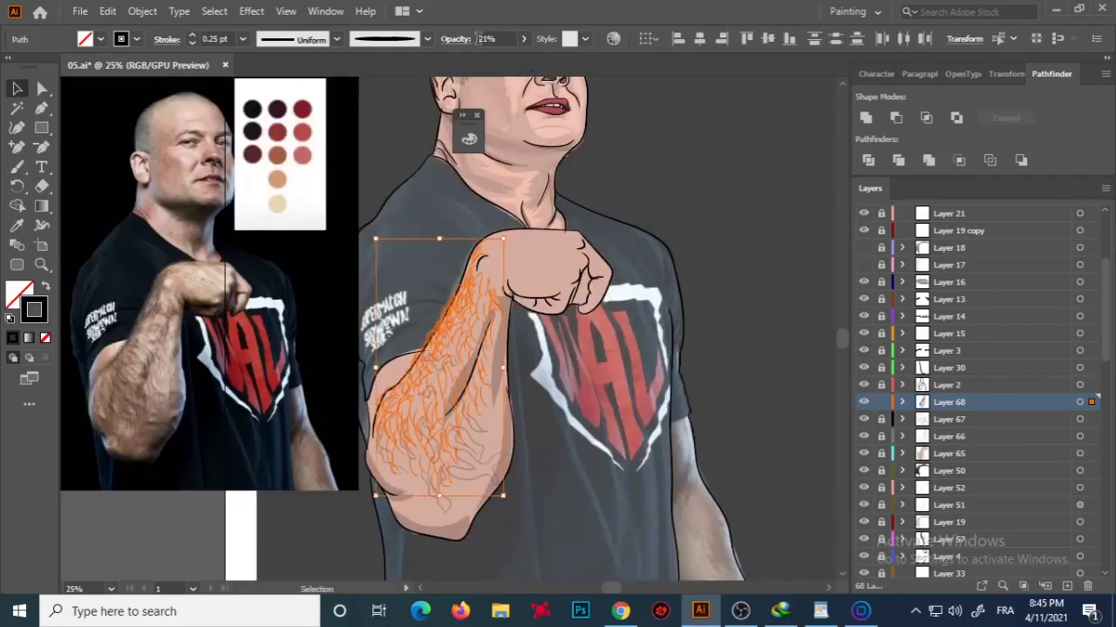
On a new layer above Layer 67, paint a white stroke along the forearm.
{"action": "left_click", "coordinate": [741, 230]}
{"action": "left_click", "coordinate": [881, 420]}
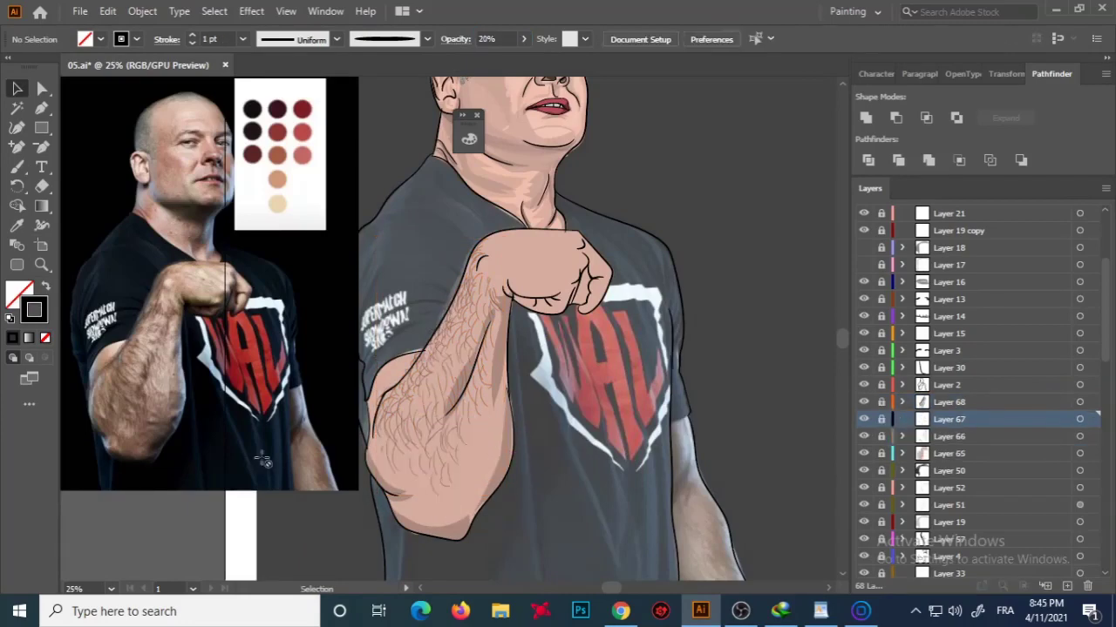
{"action": "key", "text": "b"}
{"action": "key", "text": "ctrl+l"}
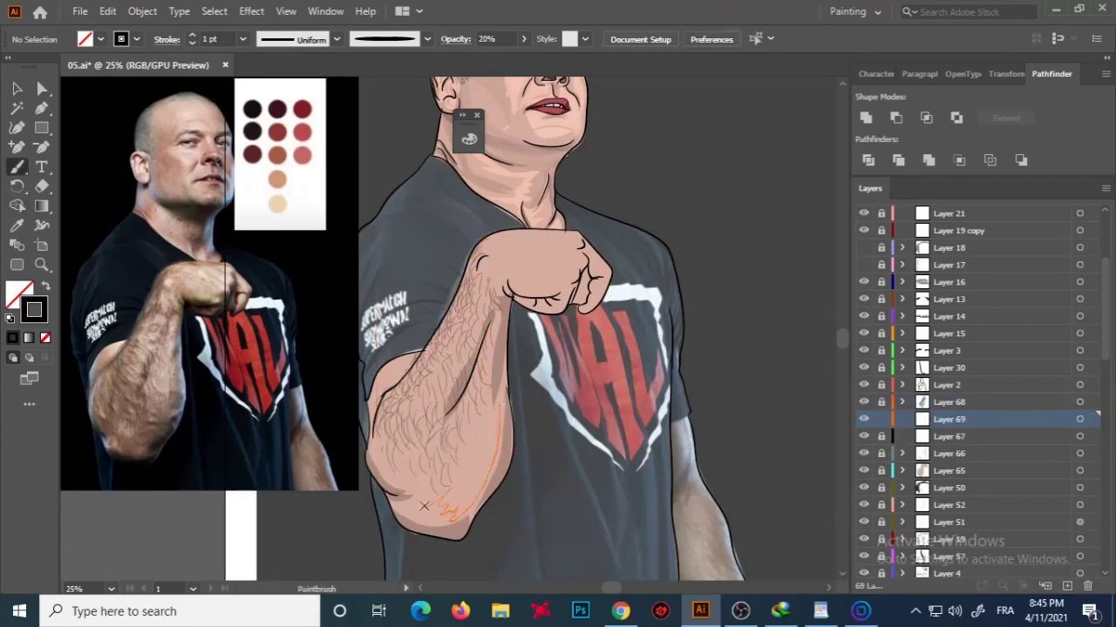
{"action": "key", "text": "shift+x"}
{"action": "double_click", "coordinate": [19, 293]}
{"action": "left_click", "coordinate": [849, 189]}
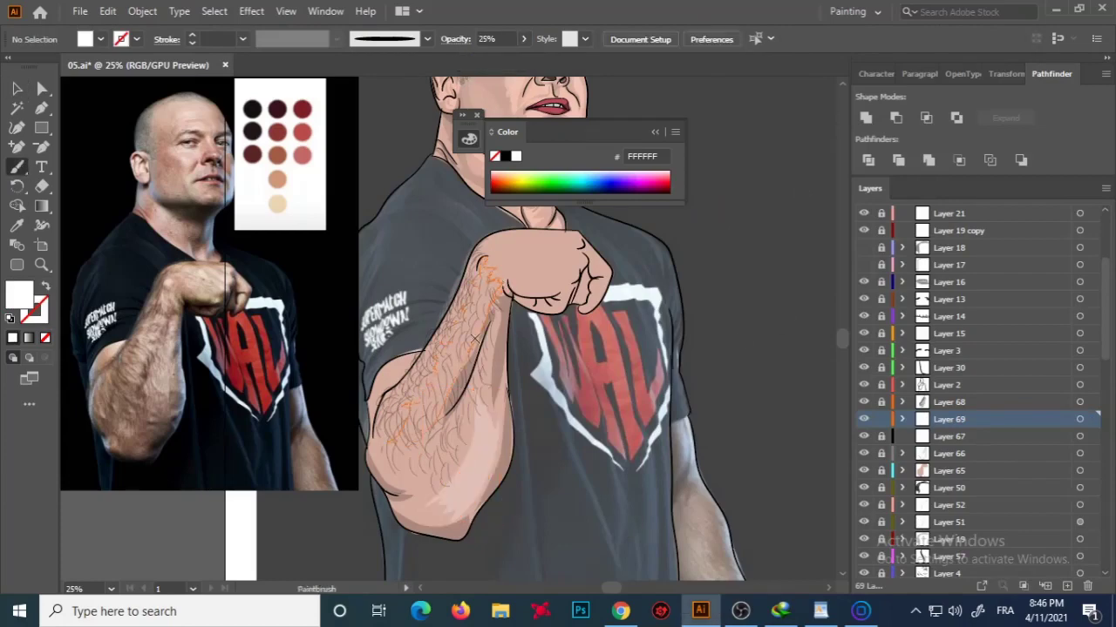
{"action": "left_click_drag", "start_coordinate": [462, 368], "coordinate": [436, 506]}
{"action": "scroll", "coordinate": [348, 469], "scroll_direction": "down", "scroll_amount": 1}
{"action": "key", "text": "shift+x"}
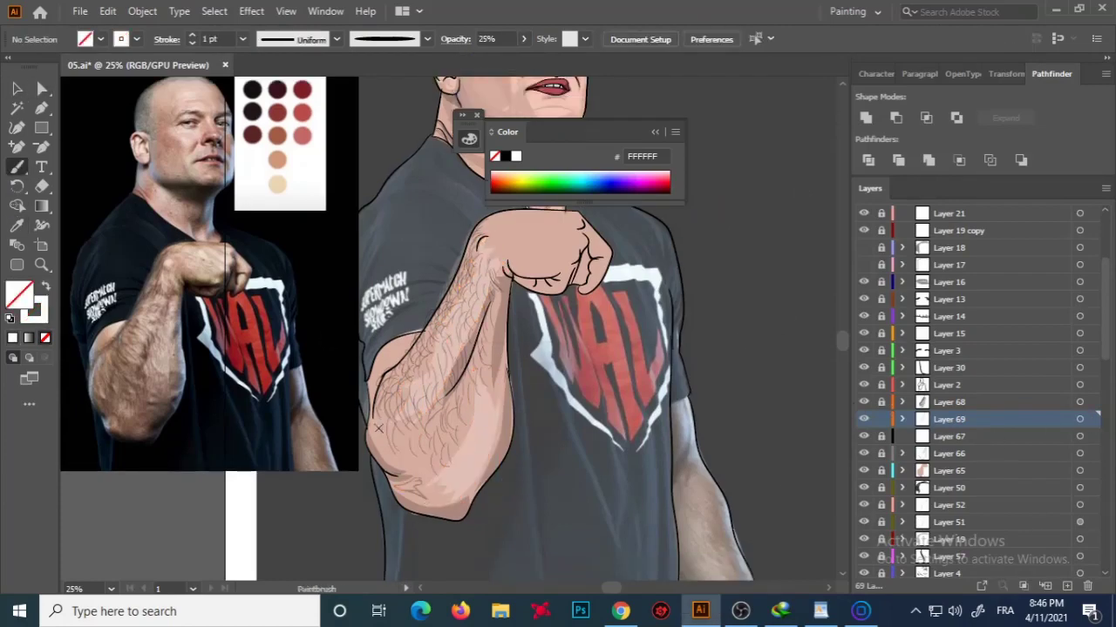
Add another layer with a white forearm highlight stroke, and recolour Layer 70's strokes black.
{"action": "key", "text": "ctrl+l"}
{"action": "key", "text": "shift+x"}
{"action": "left_click_drag", "start_coordinate": [416, 403], "coordinate": [426, 462]}
{"action": "key", "text": "shift+x"}
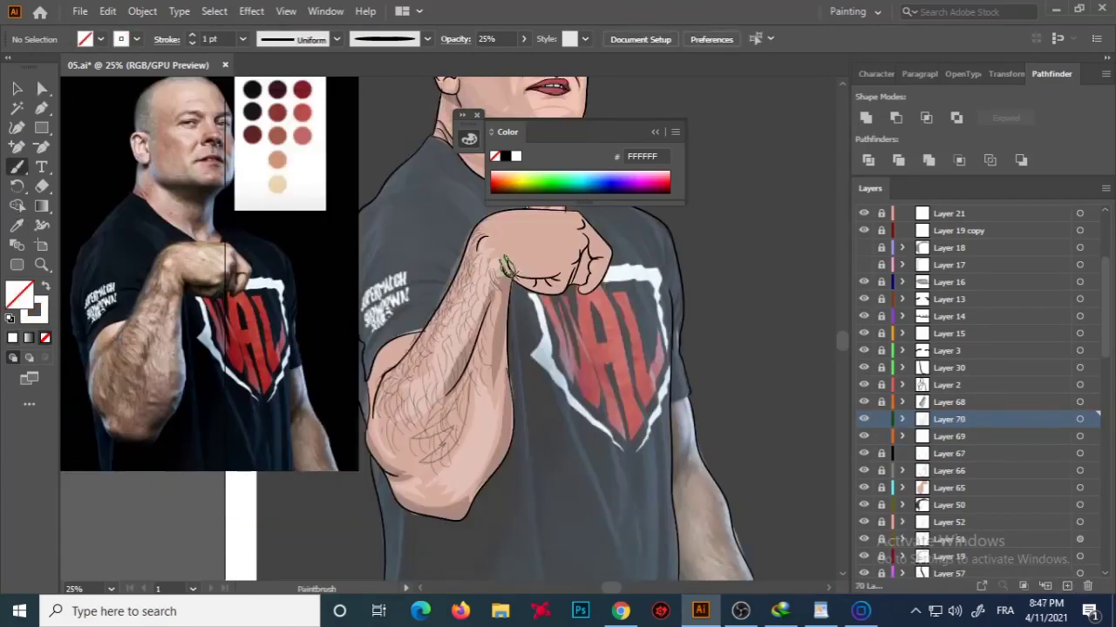
{"action": "left_click", "coordinate": [1079, 420]}
{"action": "double_click", "coordinate": [19, 294]}
{"action": "key", "text": "Return"}
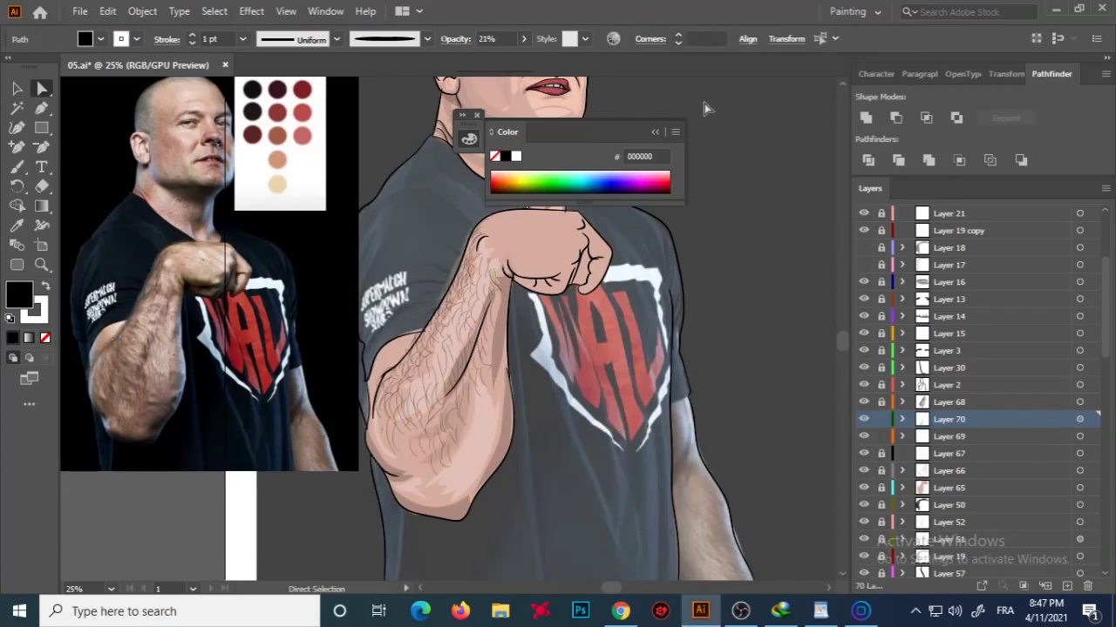
{"action": "key", "text": "b"}
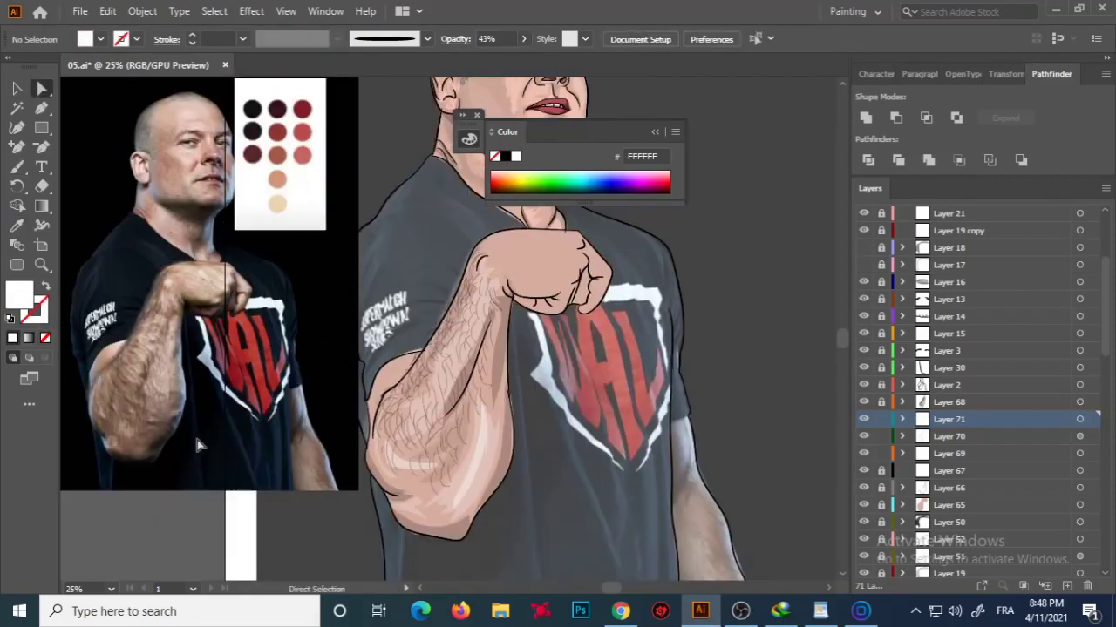
Zoom in on the wrist and add new Layer 72 for more highlights.
{"action": "left_click", "coordinate": [903, 419]}
{"action": "key", "text": "ctrl+plus"}
{"action": "key", "text": "ctrl+plus"}
{"action": "key", "text": "ctrl+plus"}
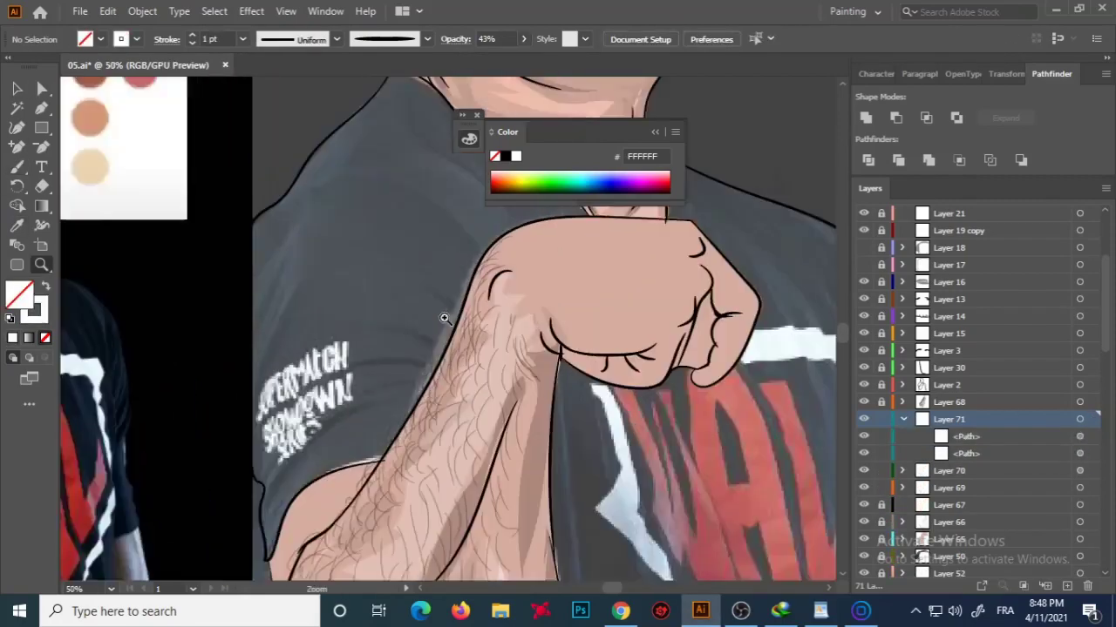
{"action": "left_click", "coordinate": [16, 224]}
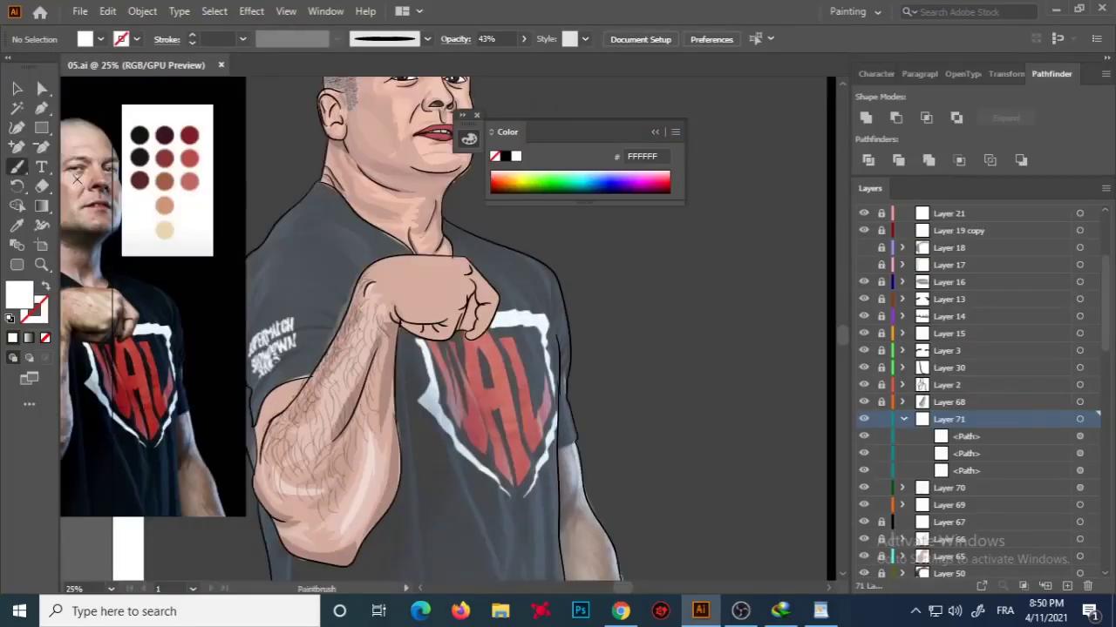
{"action": "key", "text": "ctrl+l"}
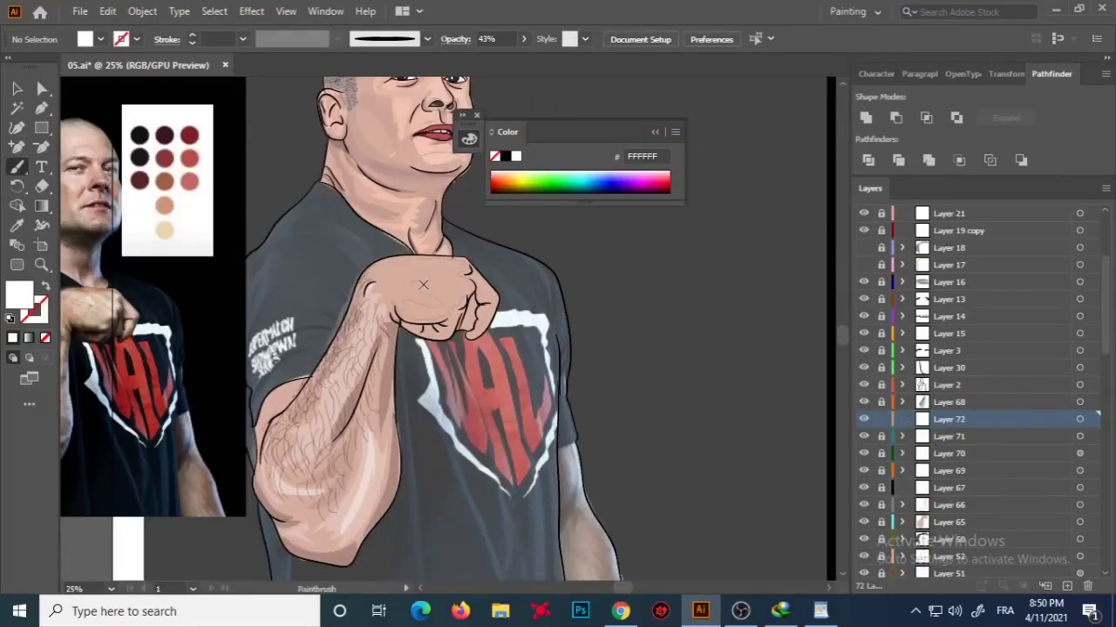
Paint white highlight strokes on the fist at 29% opacity.
{"action": "left_click_drag", "start_coordinate": [394, 265], "coordinate": [462, 270]}
{"action": "key", "text": "i"}
{"action": "left_click", "coordinate": [524, 38]}
{"action": "left_click_drag", "start_coordinate": [482, 66], "coordinate": [472, 65]}
{"action": "left_click", "coordinate": [1066, 586]}
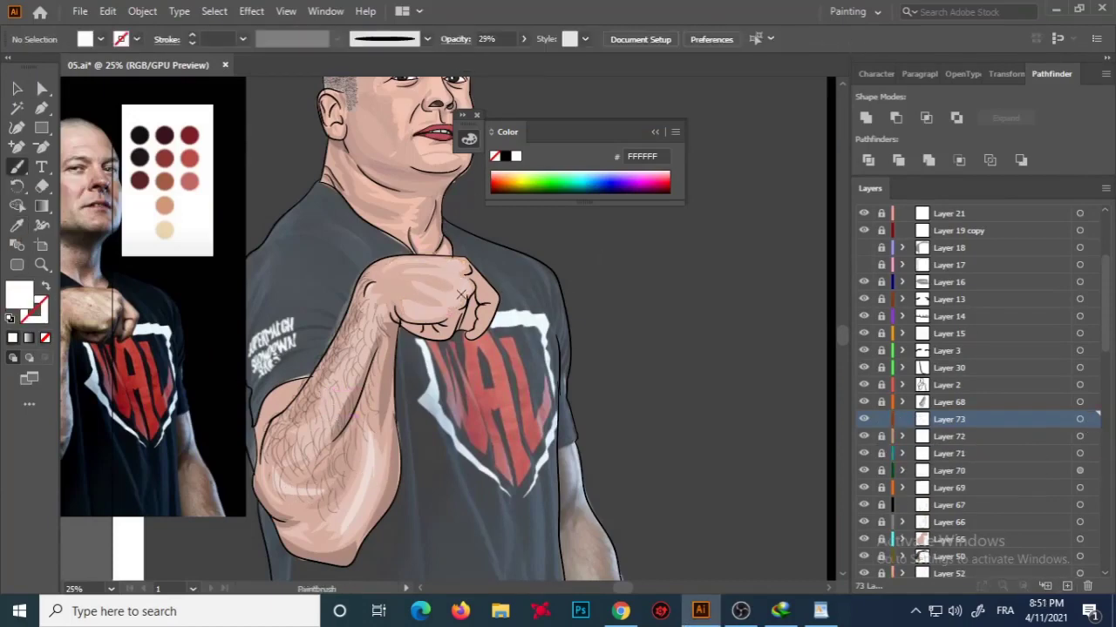
{"action": "key", "text": "z"}
{"action": "left_click", "coordinate": [18, 168]}
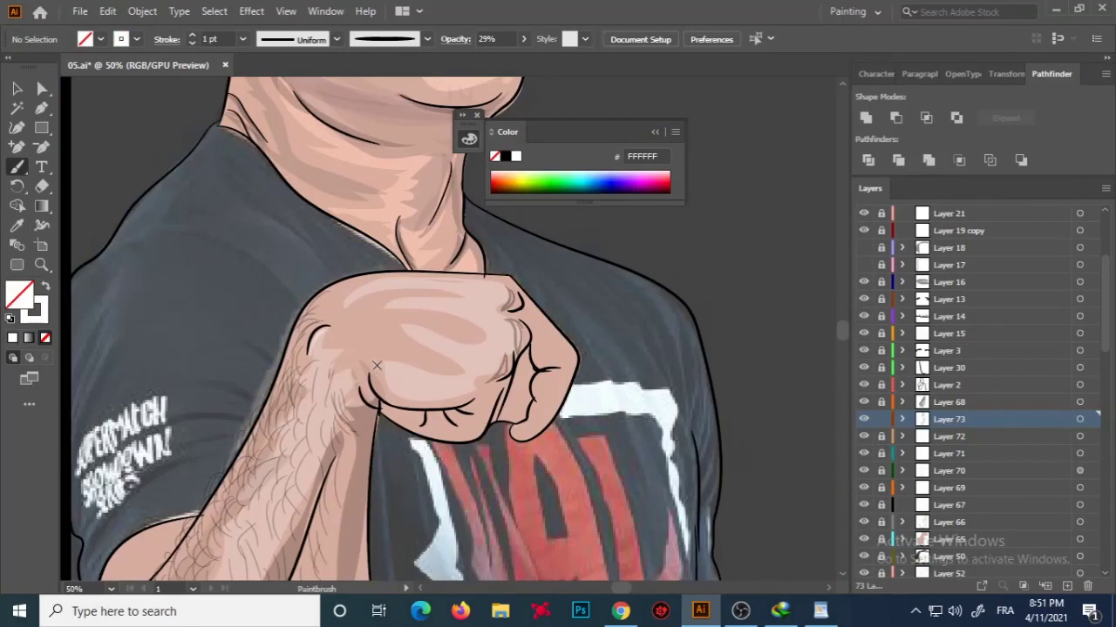
{"action": "left_click_drag", "start_coordinate": [485, 310], "coordinate": [366, 301]}
{"action": "key", "text": "ctrl+0"}
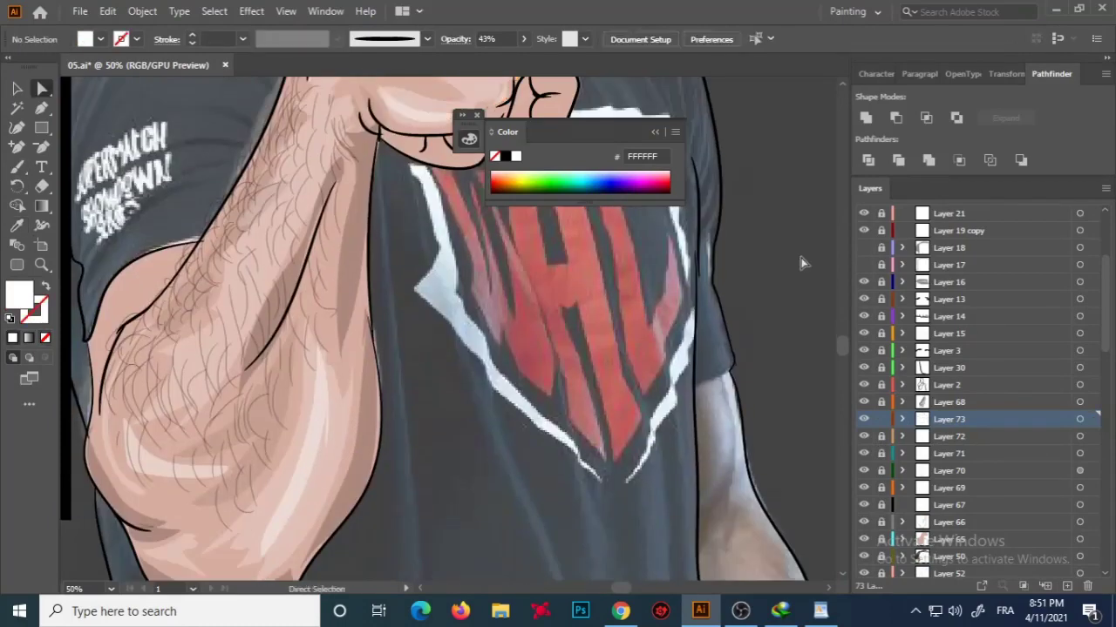
{"action": "key", "text": "ctrl+shift+a"}
On a new layer, paint a nearly transparent shading stroke over the knuckles.
{"action": "key", "text": "ctrl+l"}
{"action": "key", "text": "z"}
{"action": "left_click", "coordinate": [396, 322]}
{"action": "key", "text": "b"}
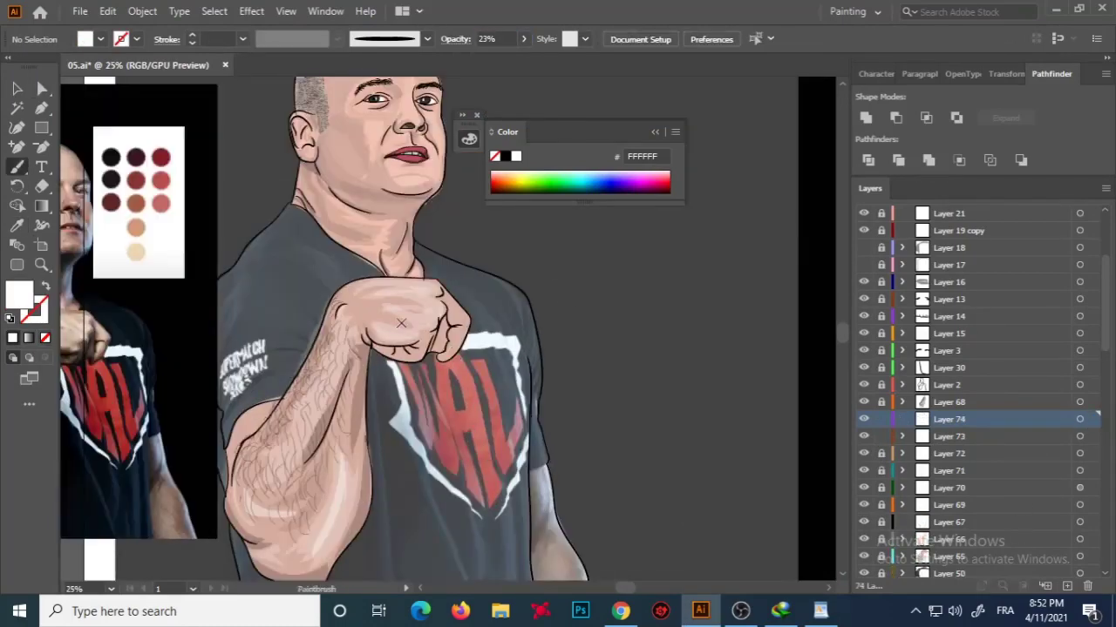
{"action": "left_click_drag", "start_coordinate": [383, 305], "coordinate": [407, 324]}
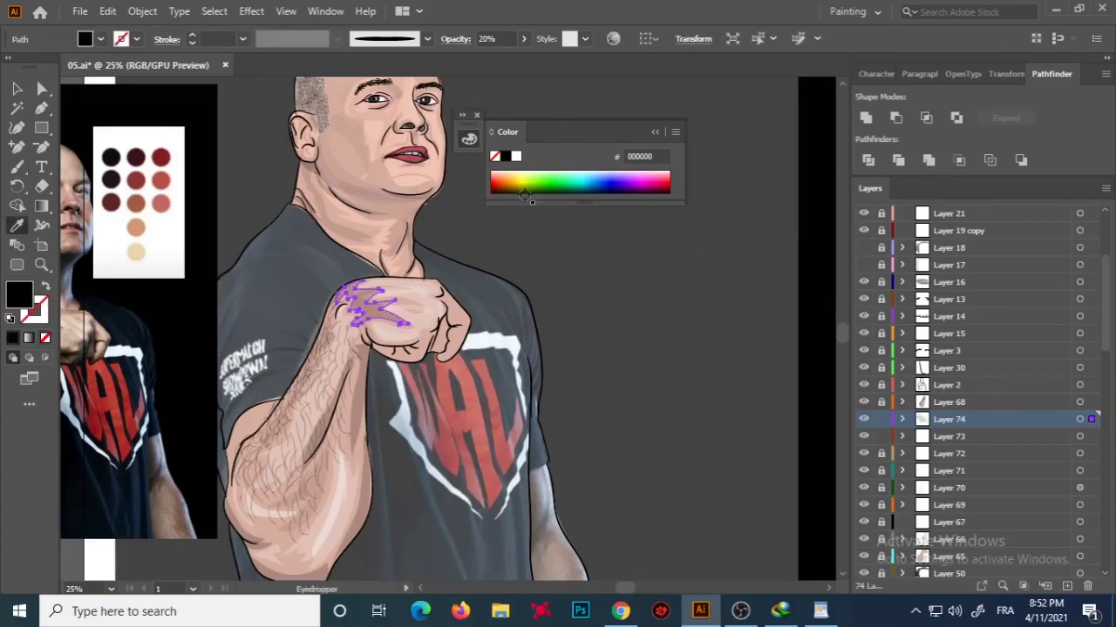
{"action": "left_click", "coordinate": [523, 38]}
{"action": "left_click_drag", "start_coordinate": [478, 58], "coordinate": [465, 58]}
{"action": "key", "text": "i"}
{"action": "left_click", "coordinate": [16, 88]}
{"action": "key", "text": "ctrl+shift+a"}
{"action": "scroll", "coordinate": [369, 154], "scroll_direction": "down", "scroll_amount": 3}
{"action": "scroll", "coordinate": [586, 381], "scroll_direction": "up", "scroll_amount": 3}
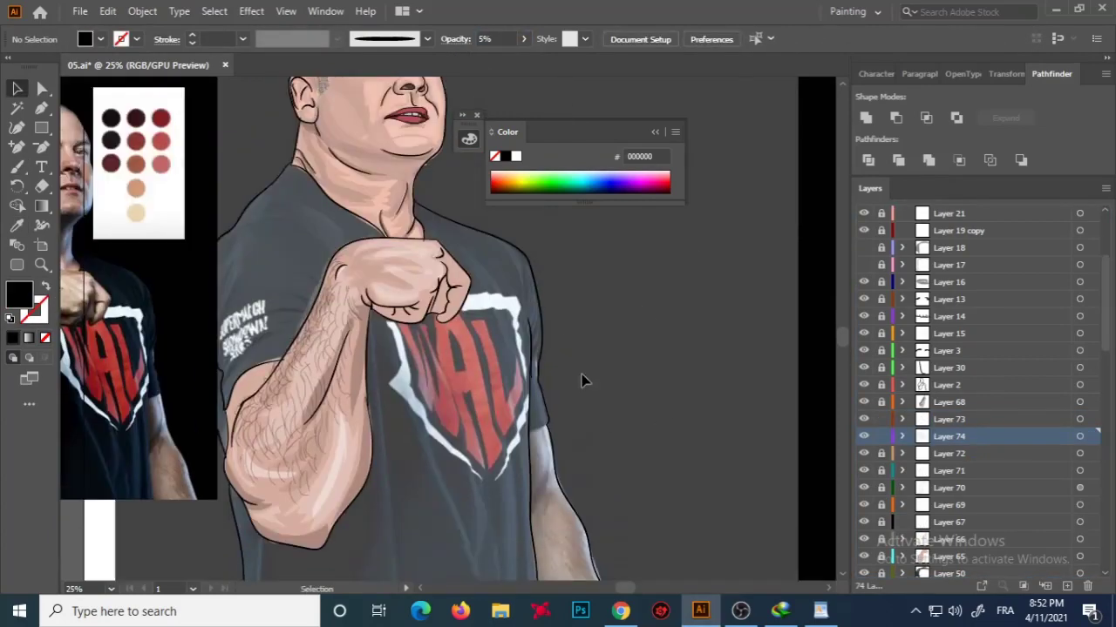
Add a layer above Layer 72 with a black brush stroke for the elbow shading.
{"action": "left_click", "coordinate": [1093, 452]}
{"action": "scroll", "coordinate": [637, 293], "scroll_direction": "down", "scroll_amount": 2}
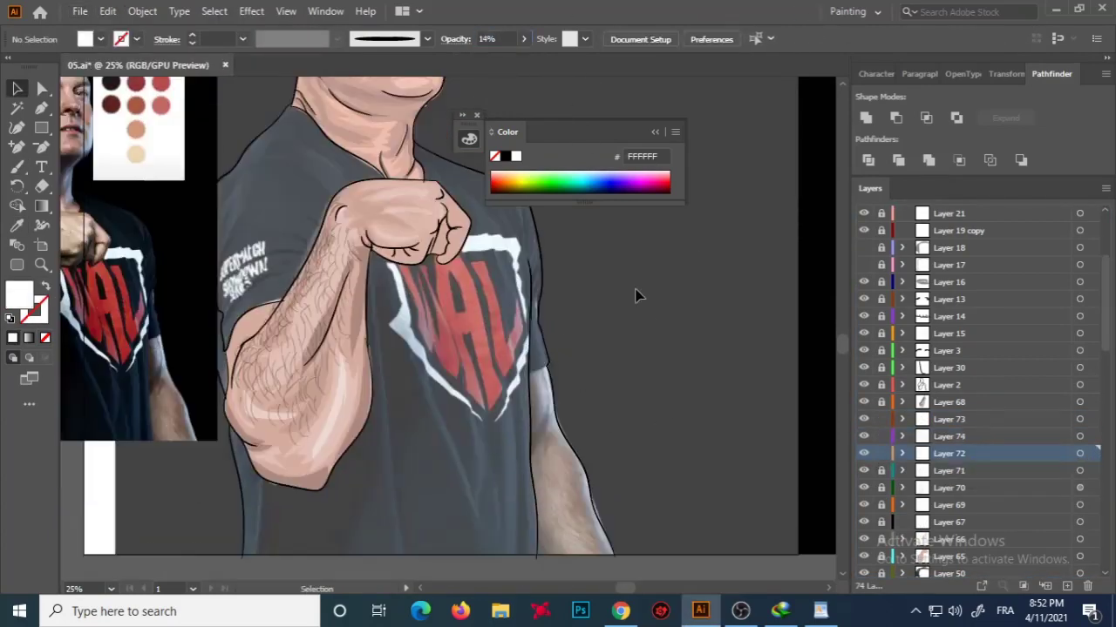
{"action": "left_click", "coordinate": [1067, 586]}
{"action": "left_click", "coordinate": [506, 156]}
{"action": "key", "text": "b"}
{"action": "scroll", "coordinate": [626, 523], "scroll_direction": "down", "scroll_amount": 2}
{"action": "scroll", "coordinate": [626, 593], "scroll_direction": "left", "scroll_amount": 2}
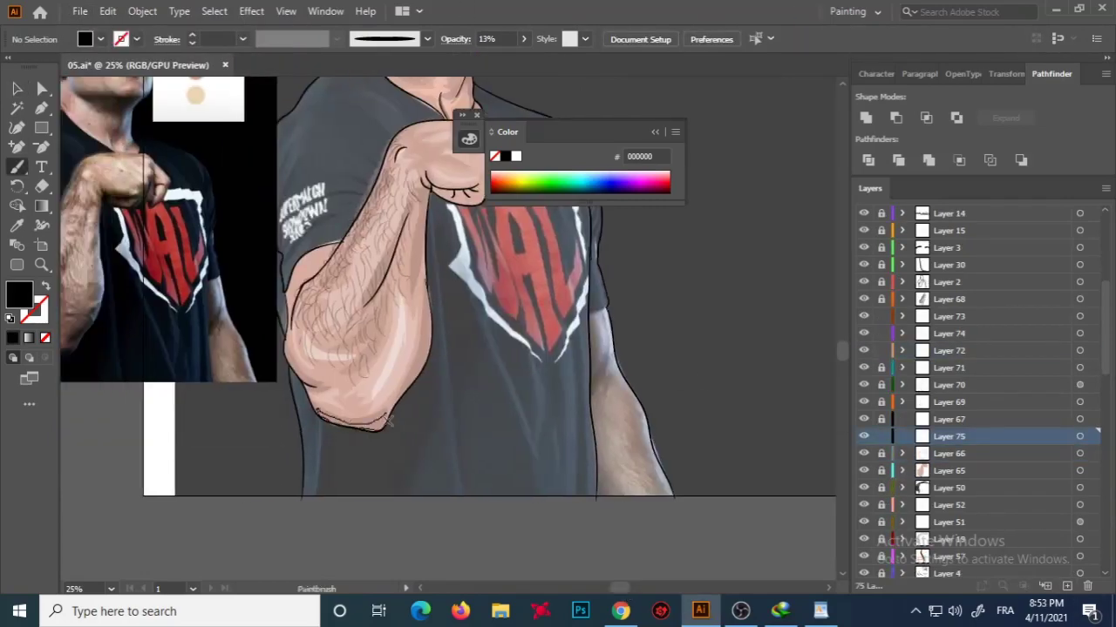
{"action": "key", "text": "shift+x"}
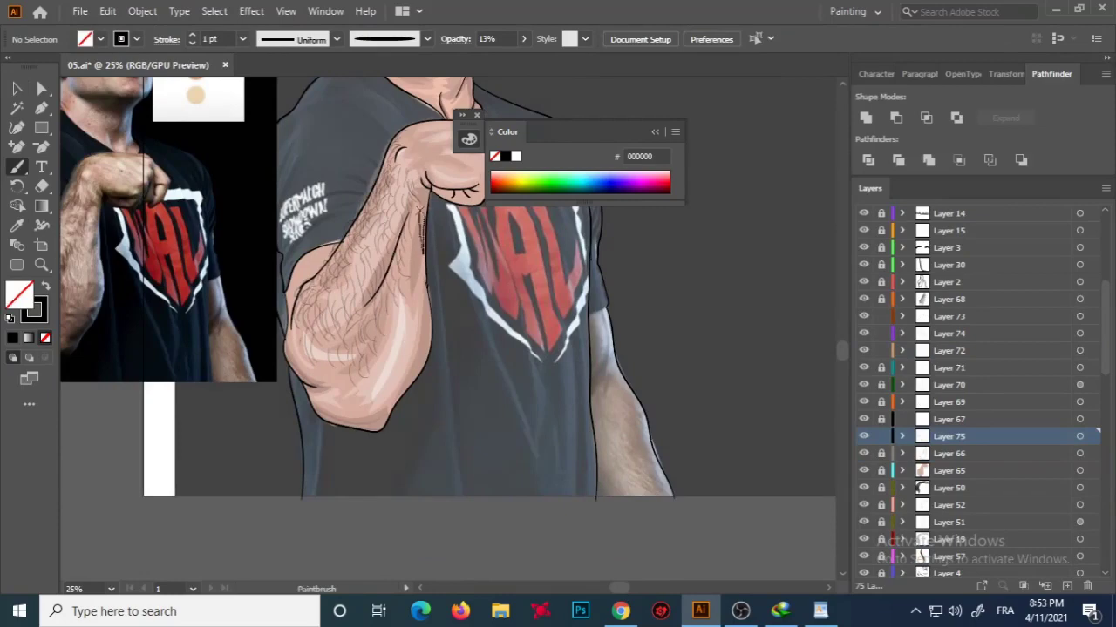
{"action": "key", "text": "shift+x"}
{"action": "key", "text": "a"}
{"action": "scroll", "coordinate": [595, 360], "scroll_direction": "down", "scroll_amount": 2}
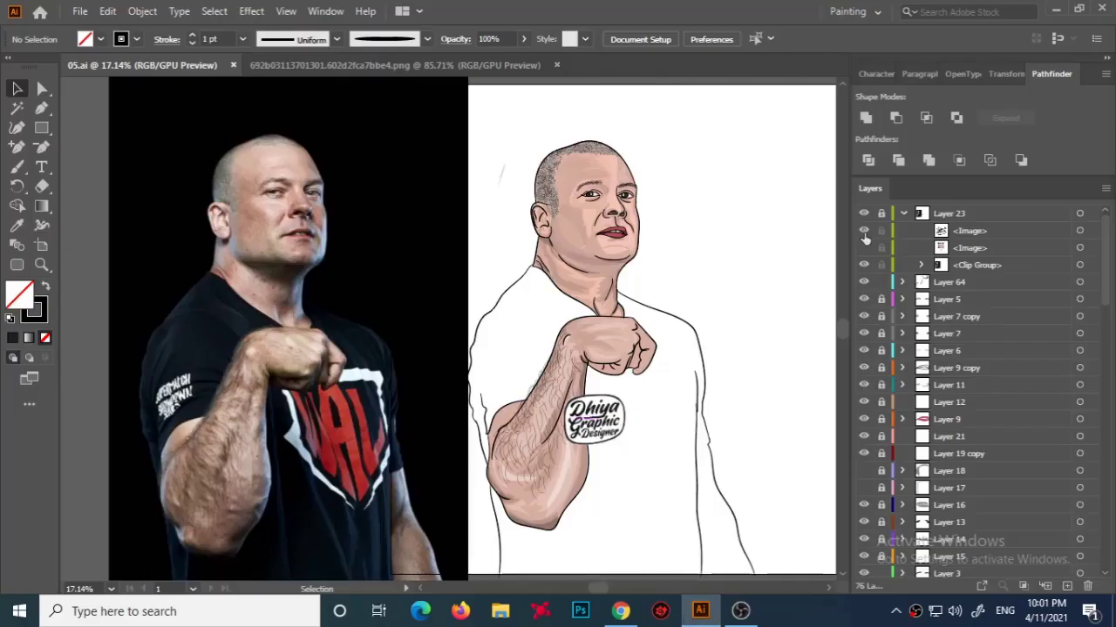
Zoom in on the lower arm, deselect all, and lock Layers 68, 73, 74, 72 and 70.
{"action": "key", "text": "z"}
{"action": "left_click", "coordinate": [554, 524]}
{"action": "scroll", "coordinate": [1002, 392], "scroll_direction": "down", "scroll_amount": 5}
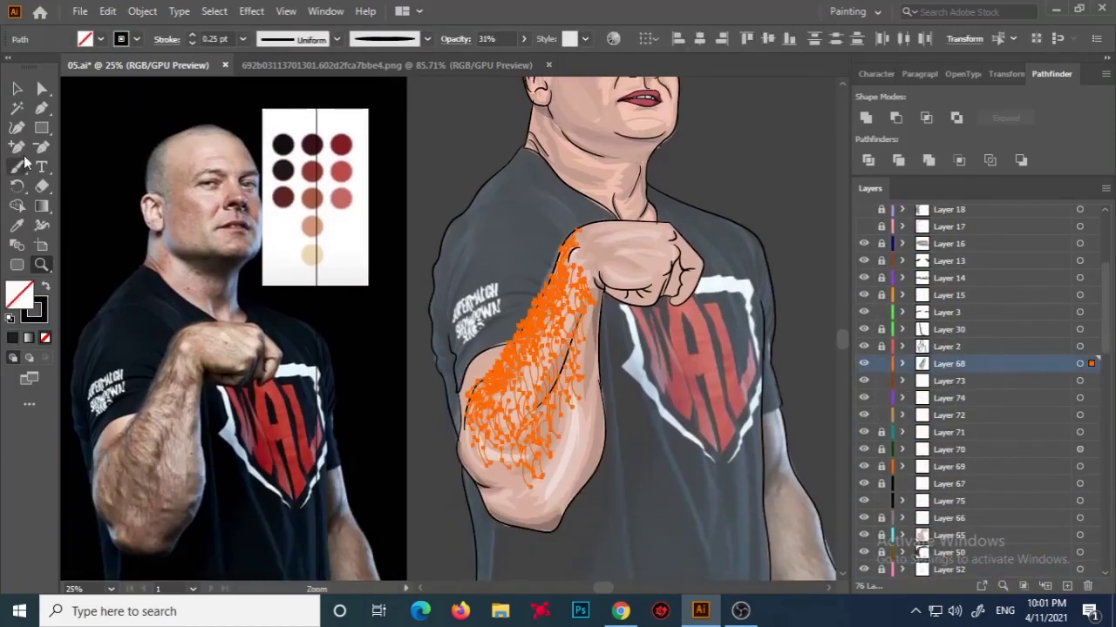
{"action": "key", "text": "b"}
{"action": "key", "text": "ctrl+shift+a"}
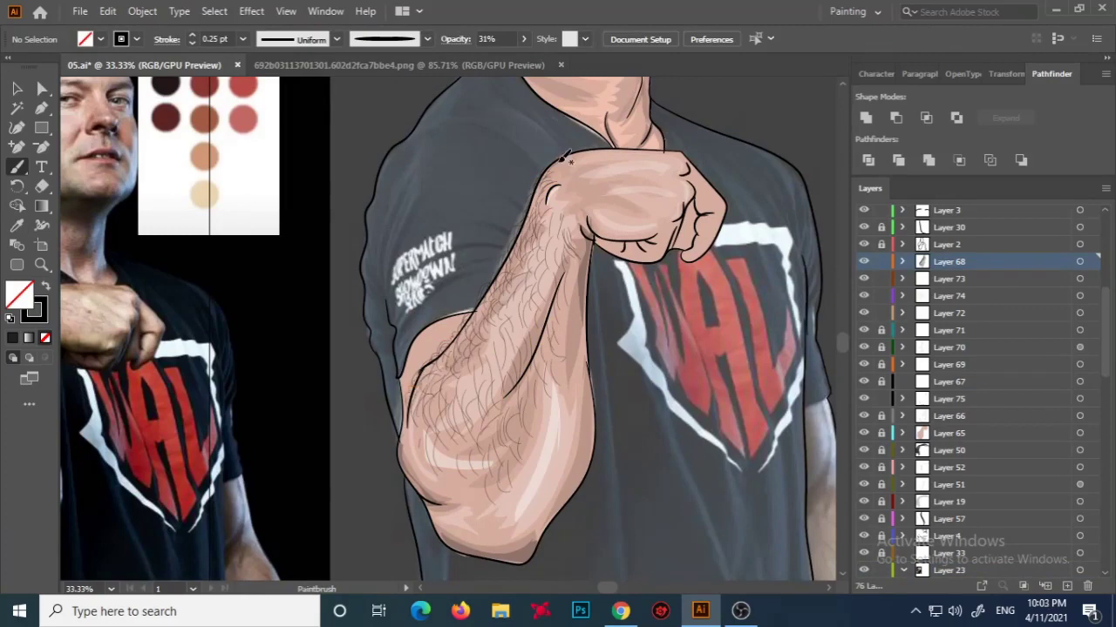
{"action": "left_click_drag", "start_coordinate": [881, 262], "coordinate": [880, 347]}
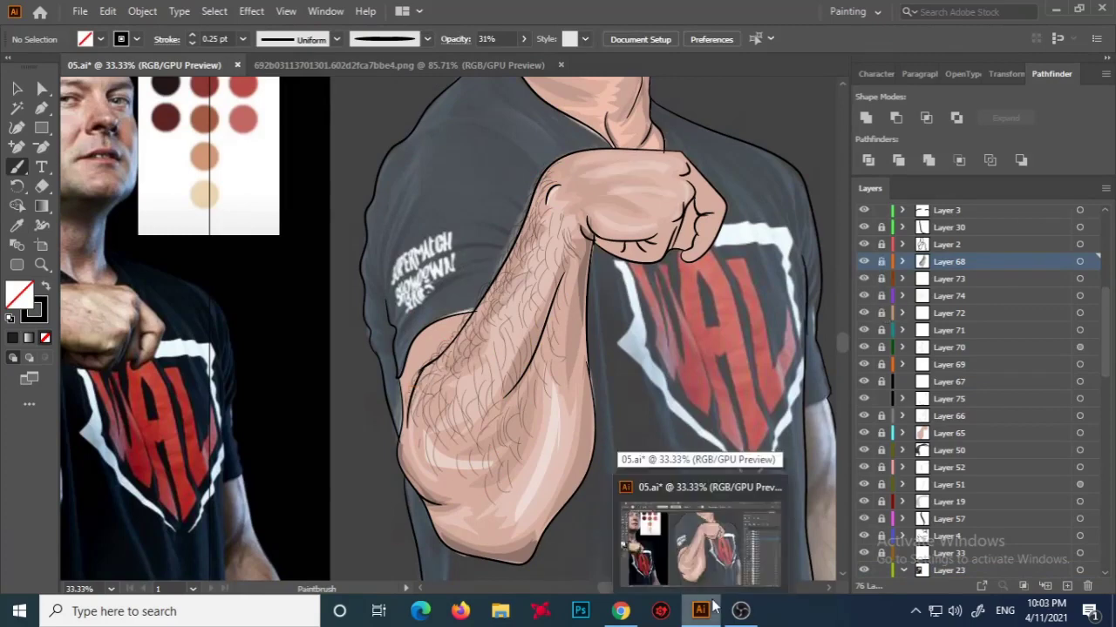
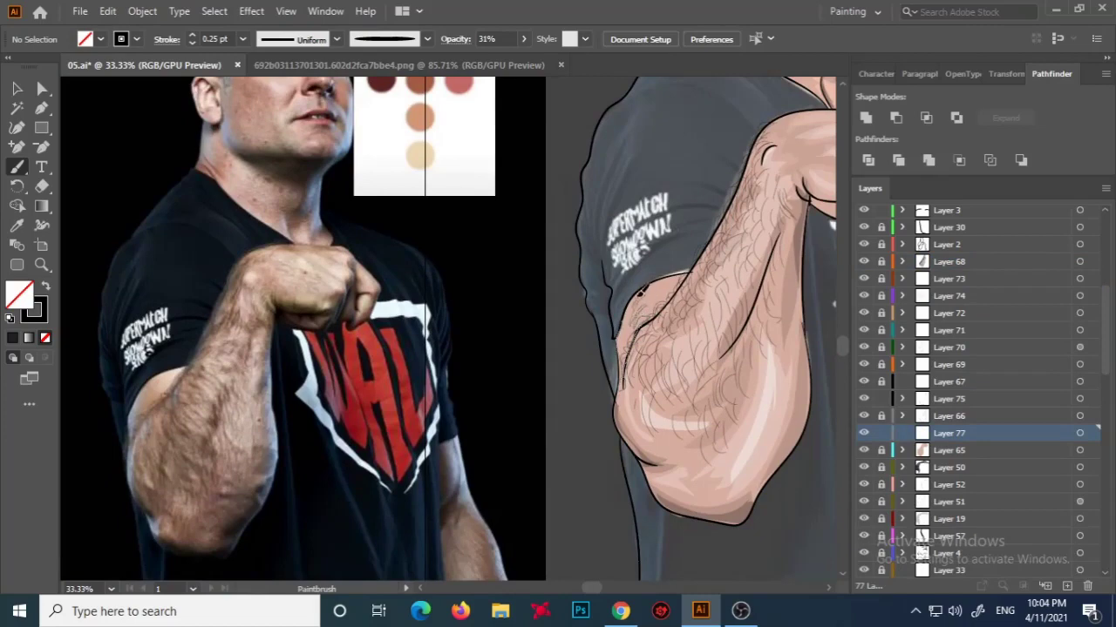
Target Layer 77 and eyedropper a faint, low-opacity shading style from the artwork.
{"action": "left_click", "coordinate": [695, 424], "text": "ctrl"}
{"action": "scroll", "coordinate": [647, 347], "scroll_direction": "up", "scroll_amount": 1}
{"action": "left_click", "coordinate": [646, 347], "text": "ctrl"}
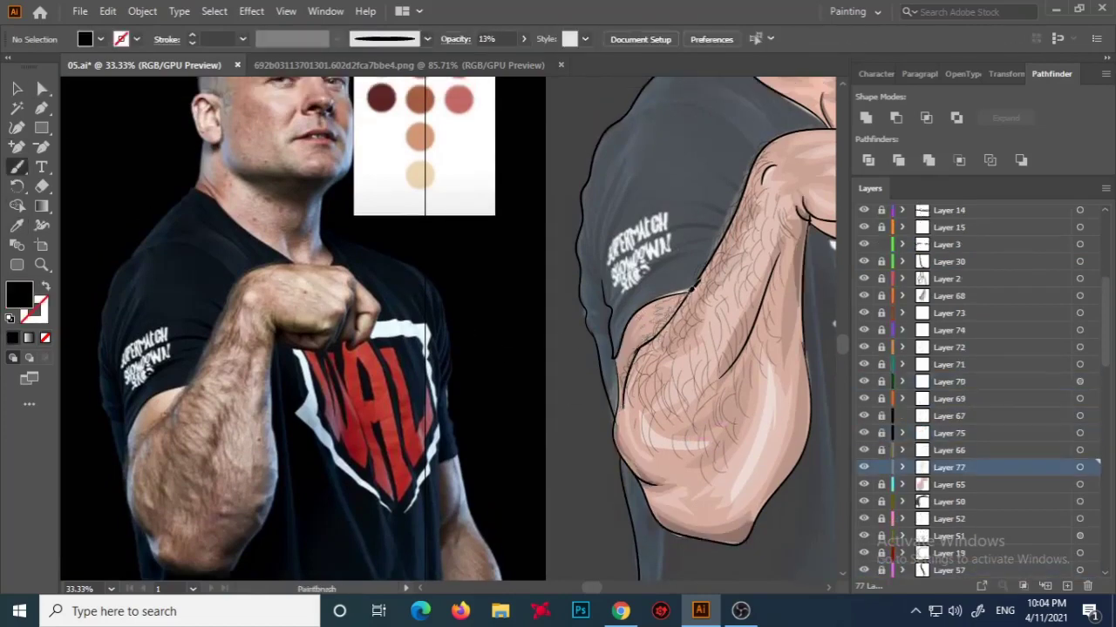
{"action": "left_click", "coordinate": [695, 288], "text": "ctrl"}
{"action": "key", "text": "i"}
{"action": "left_click", "coordinate": [722, 443]}
{"action": "left_click", "coordinate": [522, 40]}
Paint a faint translucent brush stroke along the raised forearm's left edge.
{"action": "left_click", "coordinate": [16, 88]}
{"action": "key", "text": "ctrl+0"}
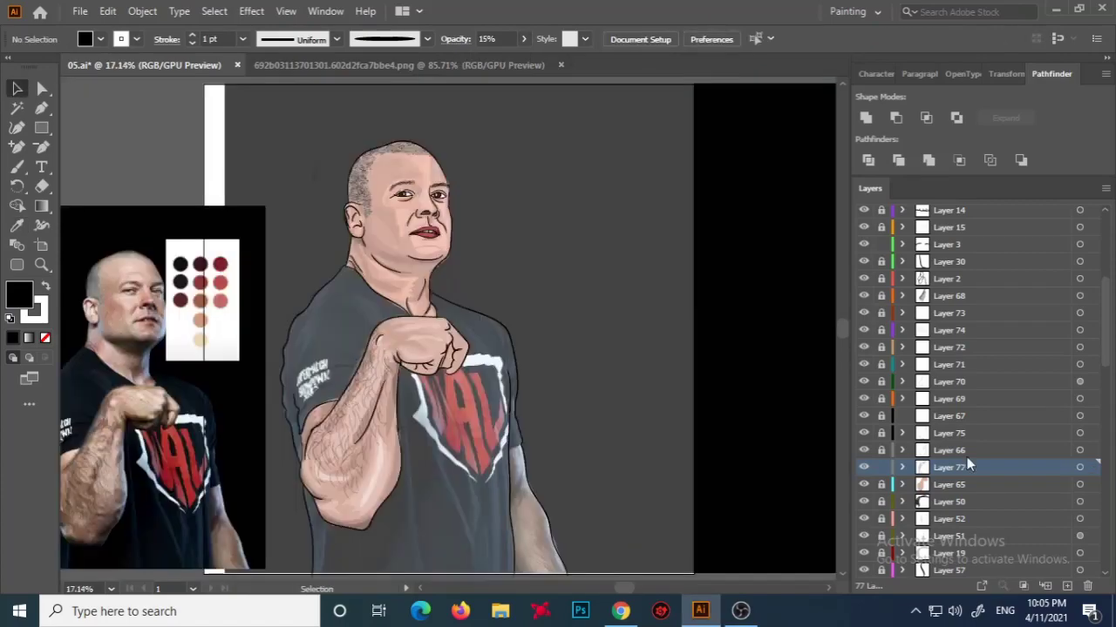
{"action": "left_click", "coordinate": [19, 290]}
{"action": "left_click", "coordinate": [555, 398]}
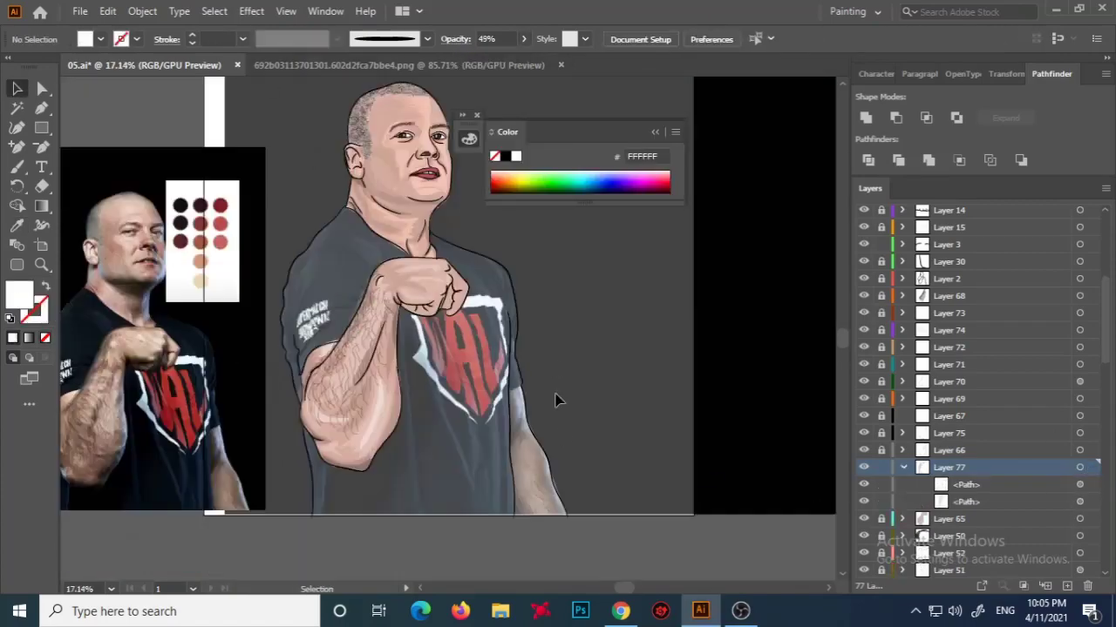
{"action": "scroll", "coordinate": [341, 323], "scroll_direction": "up", "scroll_amount": 2}
{"action": "scroll", "coordinate": [366, 349], "scroll_direction": "up", "scroll_amount": 1}
{"action": "key", "text": "b"}
{"action": "left_click_drag", "start_coordinate": [407, 367], "coordinate": [417, 271]}
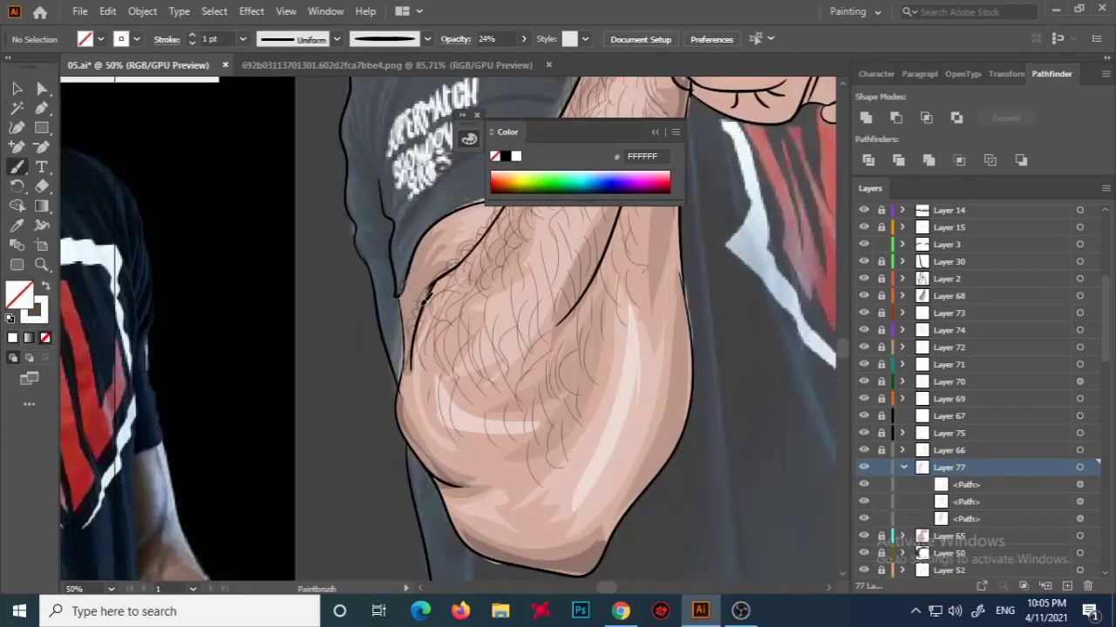
Deselect the stroke and add an empty Layer 78 above it.
{"action": "key", "text": "ctrl+shift+a"}
{"action": "key", "text": "ctrl+0"}
{"action": "key", "text": "z"}
{"action": "left_click", "coordinate": [112, 146]}
{"action": "left_click", "coordinate": [1067, 587]}
Create Layer 79 and set up a translucent brush, sampling a white style and picking black.
{"action": "key", "text": "b"}
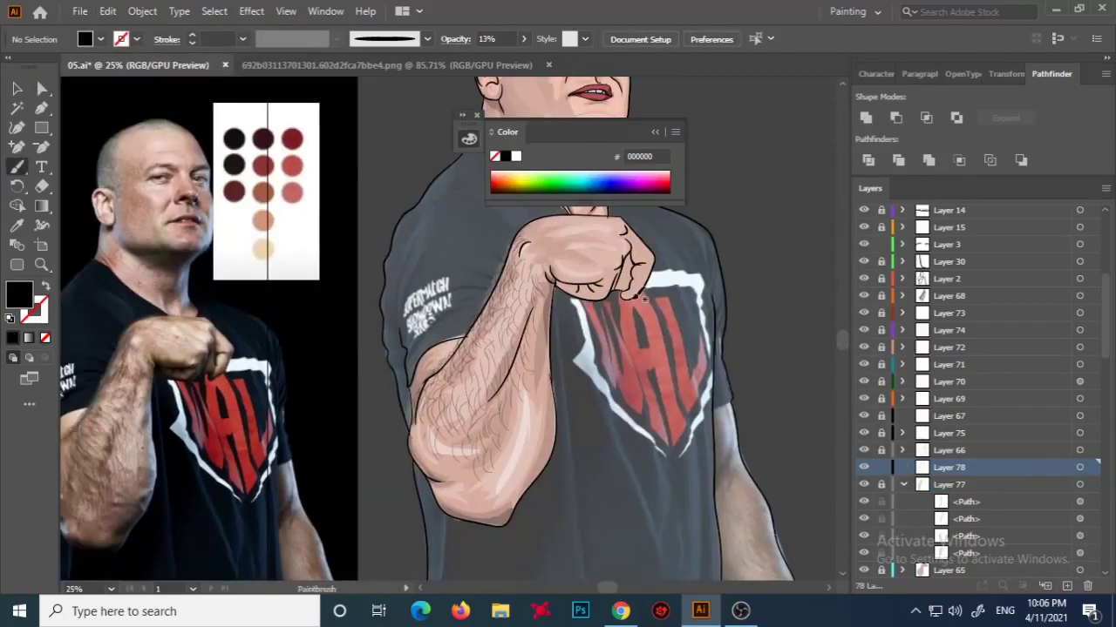
{"action": "key", "text": "4"}
{"action": "key", "text": "3"}
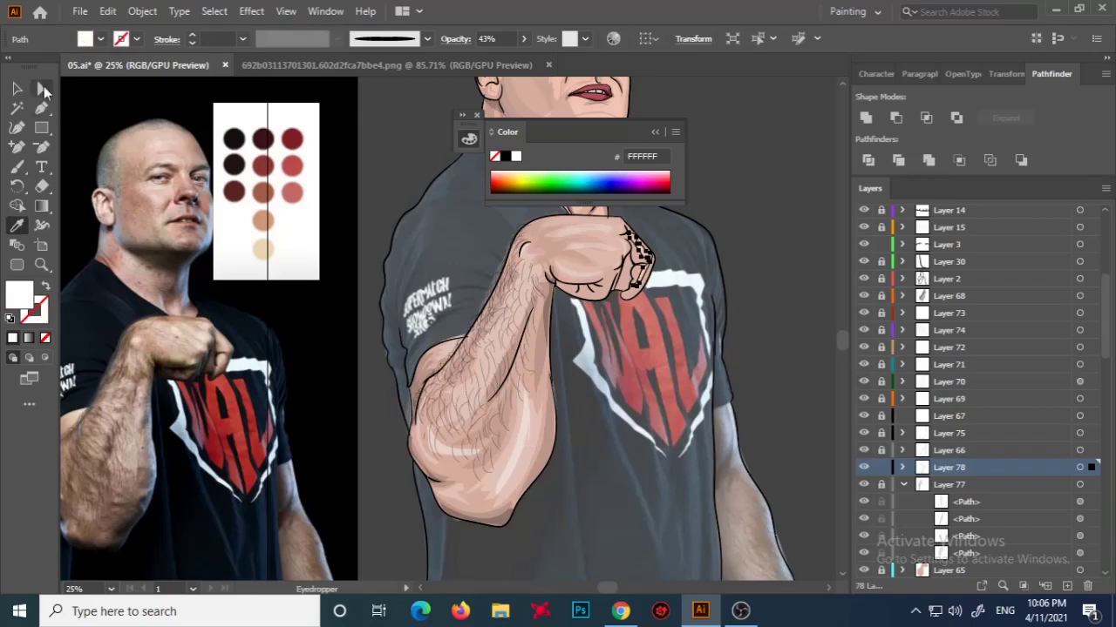
{"action": "left_click", "coordinate": [959, 485]}
{"action": "key", "text": "ctrl+l"}
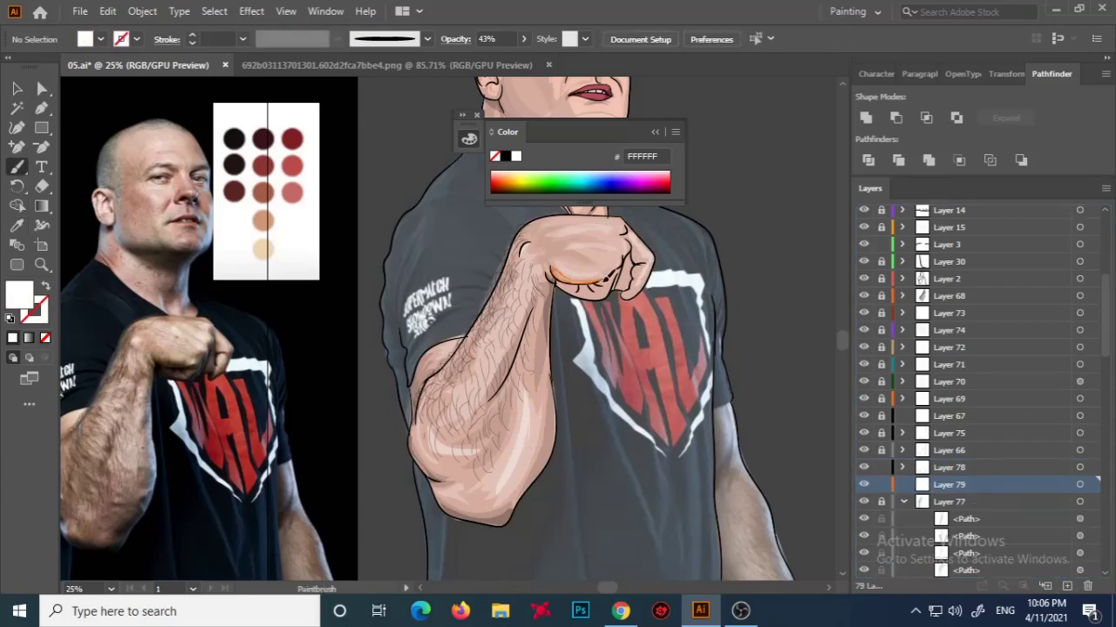
{"action": "key", "text": "shift+x"}
{"action": "double_click", "coordinate": [19, 294]}
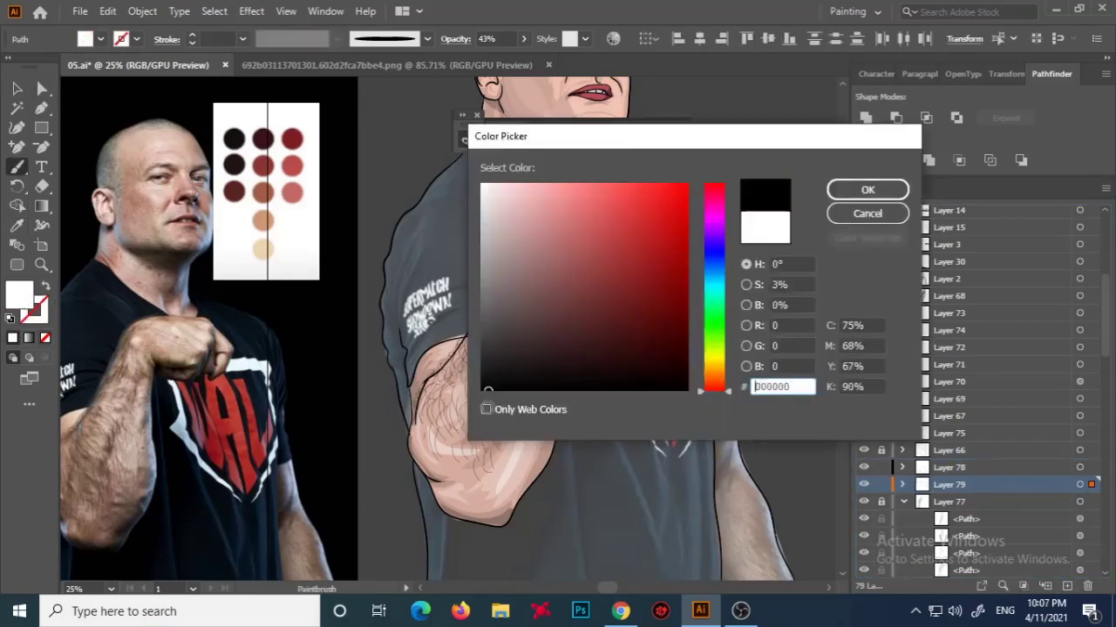
{"action": "key", "text": "Escape"}
{"action": "key", "text": "a"}
{"action": "key", "text": "b"}
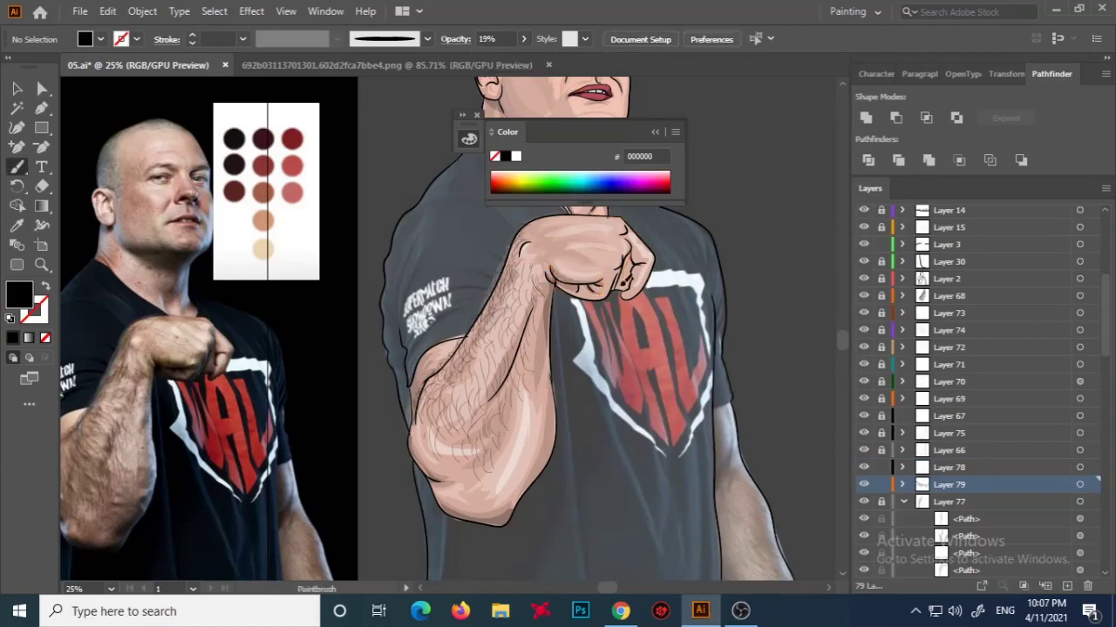
Undo the knuckle stroke, sample a white 14% opacity style, and zoom in on the fist.
{"action": "key", "text": "ctrl+z"}
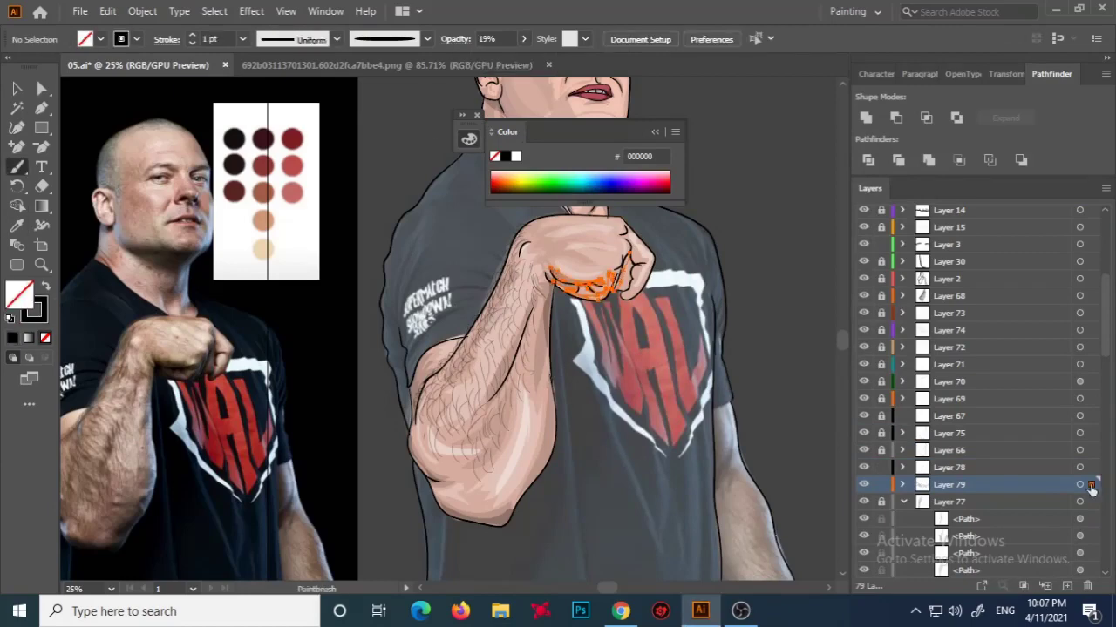
{"action": "key", "text": "ctrl+z"}
{"action": "key", "text": "i"}
{"action": "key", "text": "z"}
{"action": "left_click", "coordinate": [566, 270]}
{"action": "key", "text": "ctrl+shift+a"}
{"action": "key", "text": "a"}
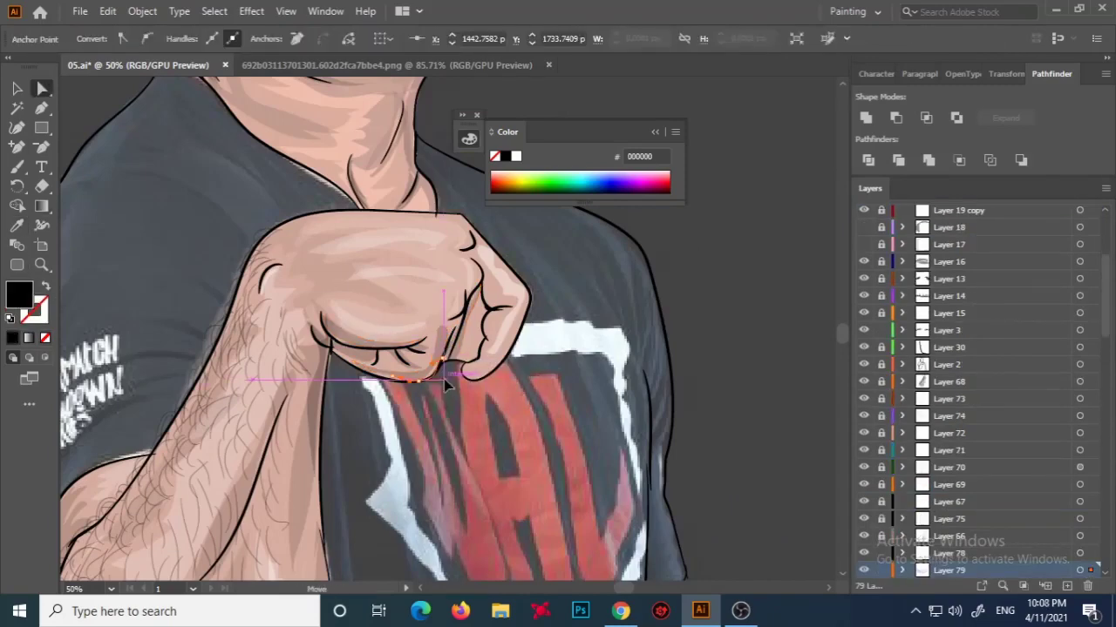
{"action": "key", "text": "b"}
{"action": "key", "text": "shift+x"}
On new Layer 80, paint white 43% opacity highlight strokes along the knuckles.
{"action": "key", "text": "ctrl+l"}
{"action": "key", "text": "i"}
{"action": "left_click", "coordinate": [485, 303]}
{"action": "key", "text": "b"}
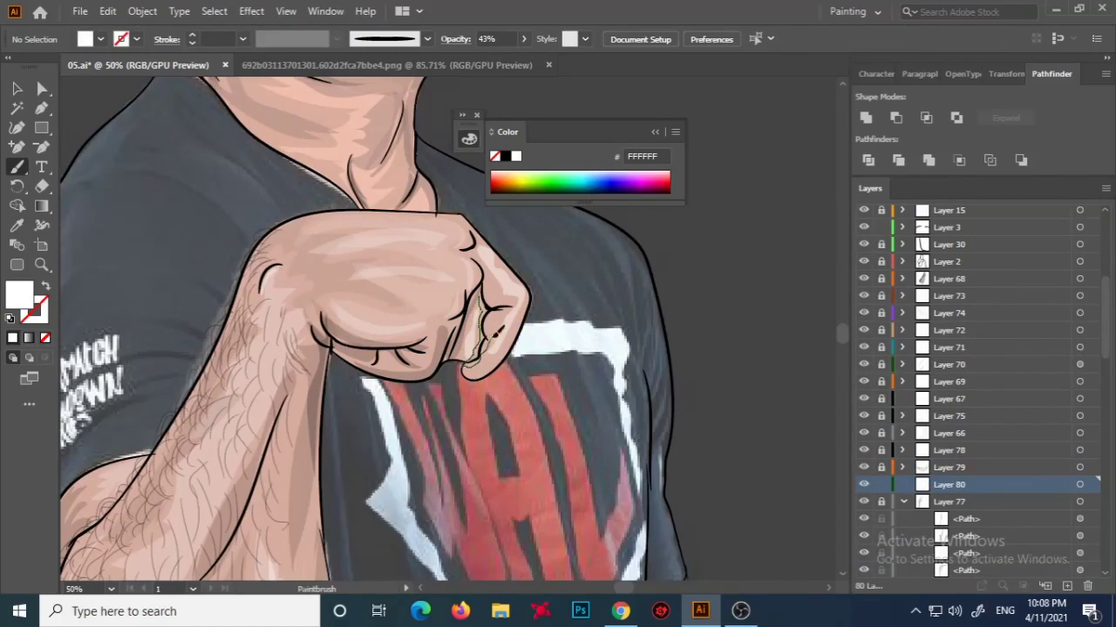
{"action": "left_click_drag", "start_coordinate": [479, 251], "coordinate": [478, 366]}
Switch to a black stroke and paint a dark stroke on the fist.
{"action": "key", "text": "ctrl+0"}
{"action": "key", "text": "z"}
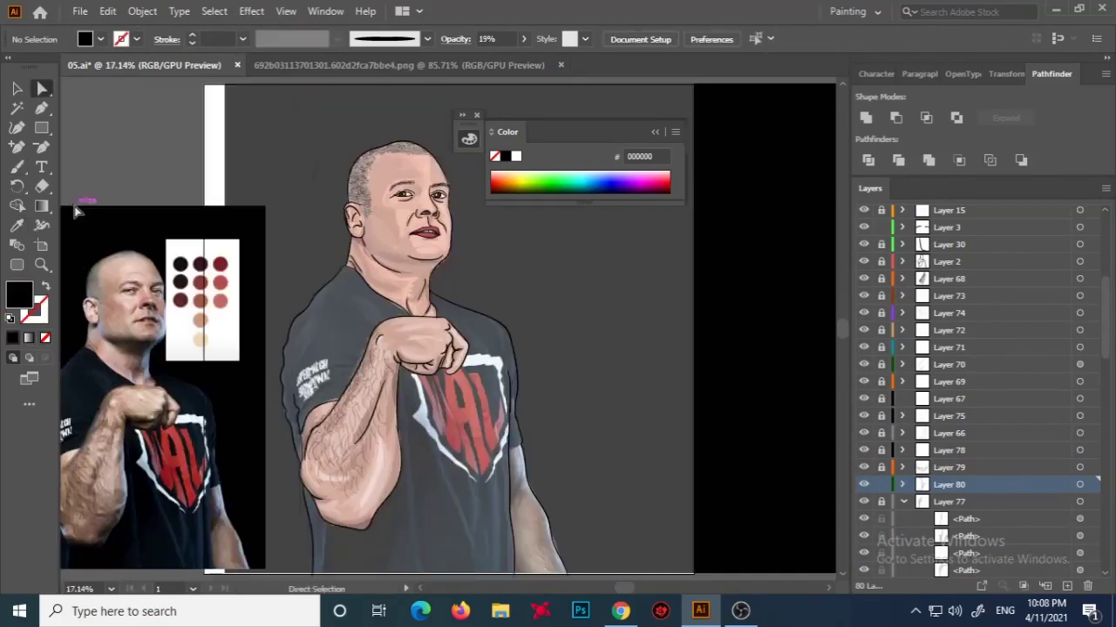
{"action": "left_click", "coordinate": [469, 406]}
{"action": "key", "text": "b"}
{"action": "key", "text": "shift+x"}
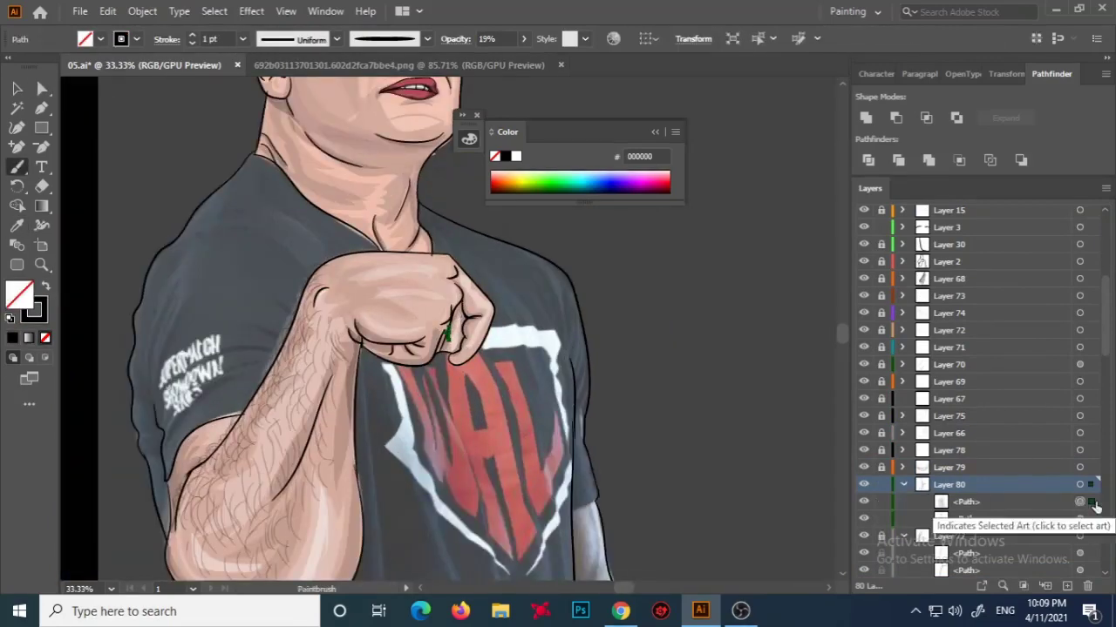
{"action": "key", "text": "ctrl+0"}
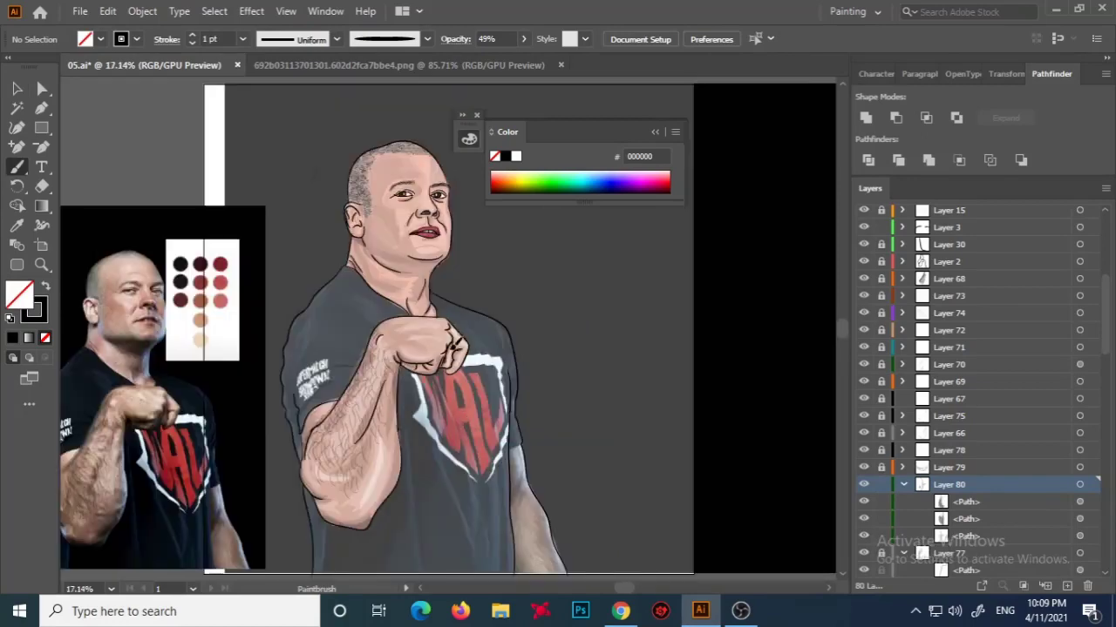
{"action": "key", "text": "z"}
{"action": "left_click", "coordinate": [452, 389]}
{"action": "left_click_drag", "start_coordinate": [469, 280], "coordinate": [501, 272]}
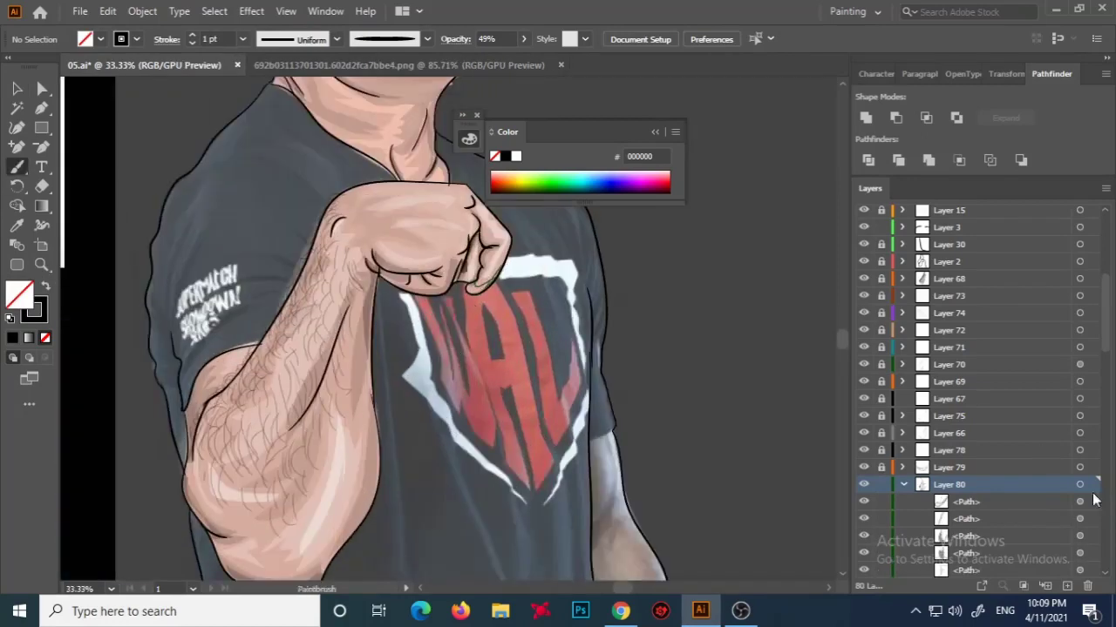
Lower the dark fist stroke's opacity to 24%.
{"action": "key", "text": "shift+x"}
{"action": "key", "text": "a"}
{"action": "left_click", "coordinate": [523, 38]}
{"action": "left_click_drag", "start_coordinate": [488, 59], "coordinate": [472, 60]}
{"action": "key", "text": "ctrl+shift+a"}
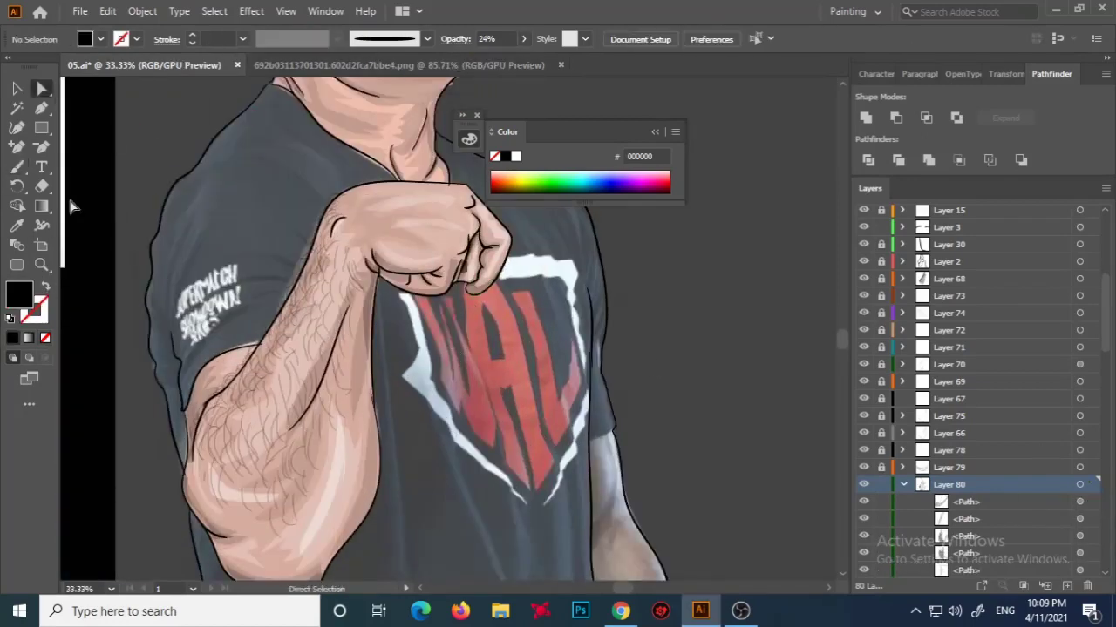
{"action": "key", "text": "ctrl+0"}
Set 8% opacity and paint a faint stroke along the top of the fist on new Layer 81.
{"action": "key", "text": "shift+x"}
{"action": "key", "text": "b"}
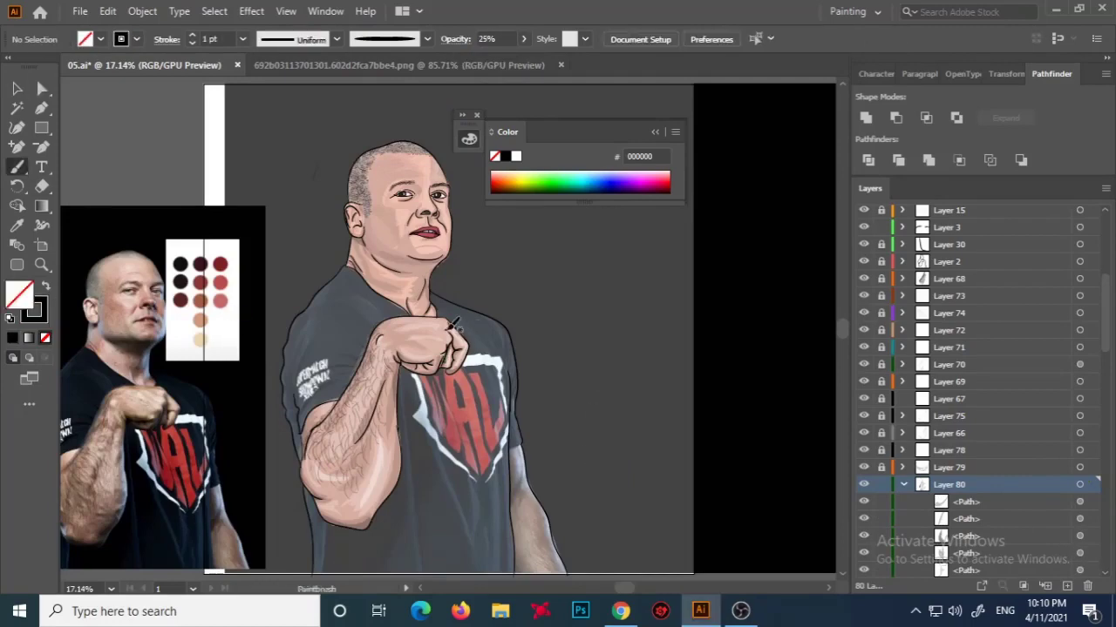
{"action": "key", "text": "shift+x"}
{"action": "key", "text": "v"}
{"action": "left_click", "coordinate": [523, 39]}
{"action": "left_click_drag", "start_coordinate": [472, 59], "coordinate": [457, 59]}
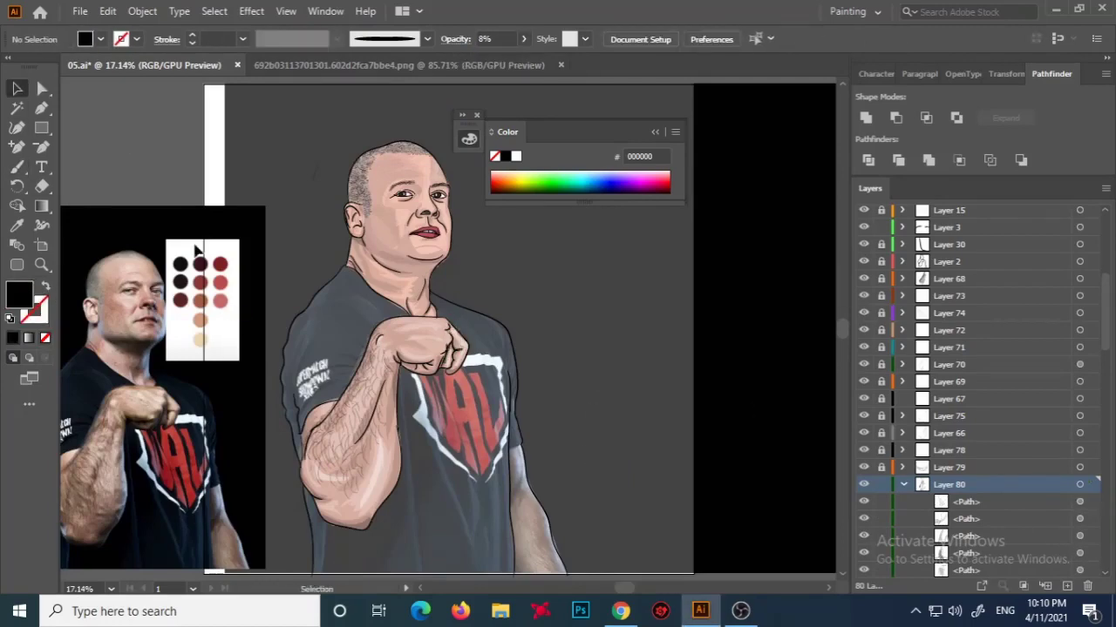
{"action": "key", "text": "ctrl+l"}
{"action": "key", "text": "b"}
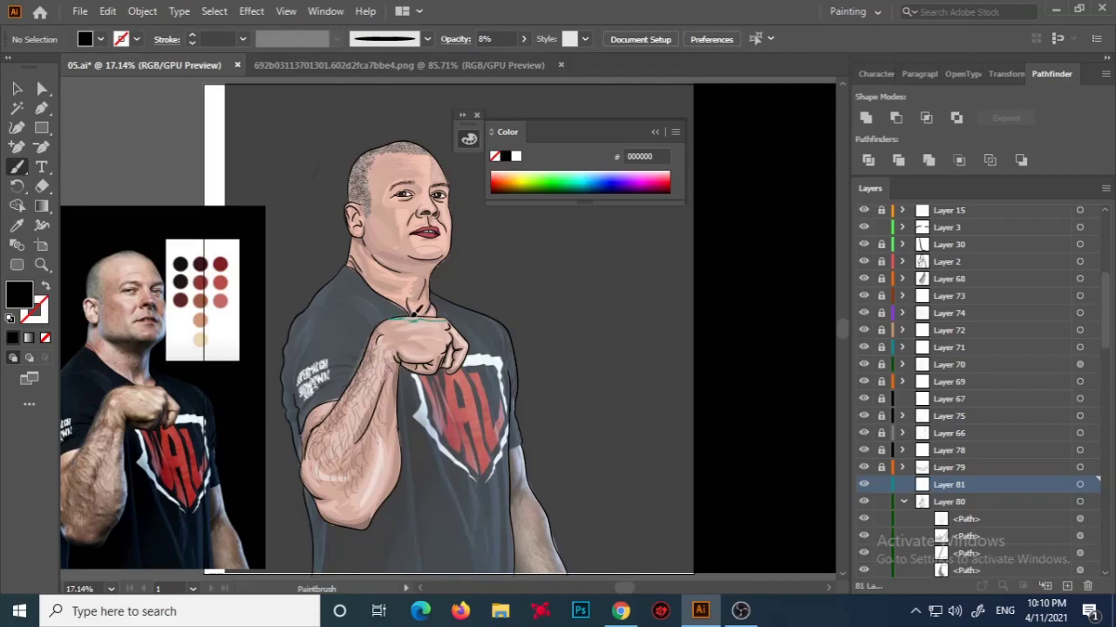
{"action": "left_click_drag", "start_coordinate": [406, 312], "coordinate": [389, 319]}
{"action": "key", "text": "v"}
{"action": "key", "text": "ctrl+shift+a"}
Zoom in to inspect the arm hair artwork around the fist, then fit the artboard.
{"action": "key", "text": "z"}
{"action": "left_click", "coordinate": [386, 314]}
{"action": "left_click", "coordinate": [386, 314]}
{"action": "left_click", "coordinate": [288, 453], "text": "ctrl"}
{"action": "key", "text": "b"}
{"action": "key", "text": "shift+x"}
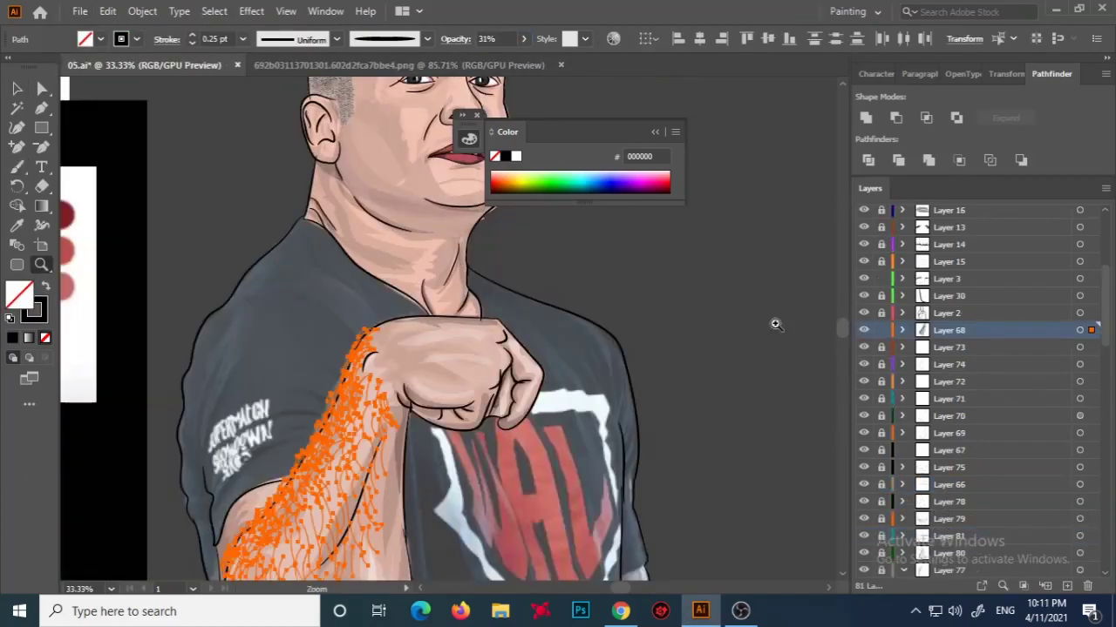
{"action": "key", "text": "ctrl+shift+a"}
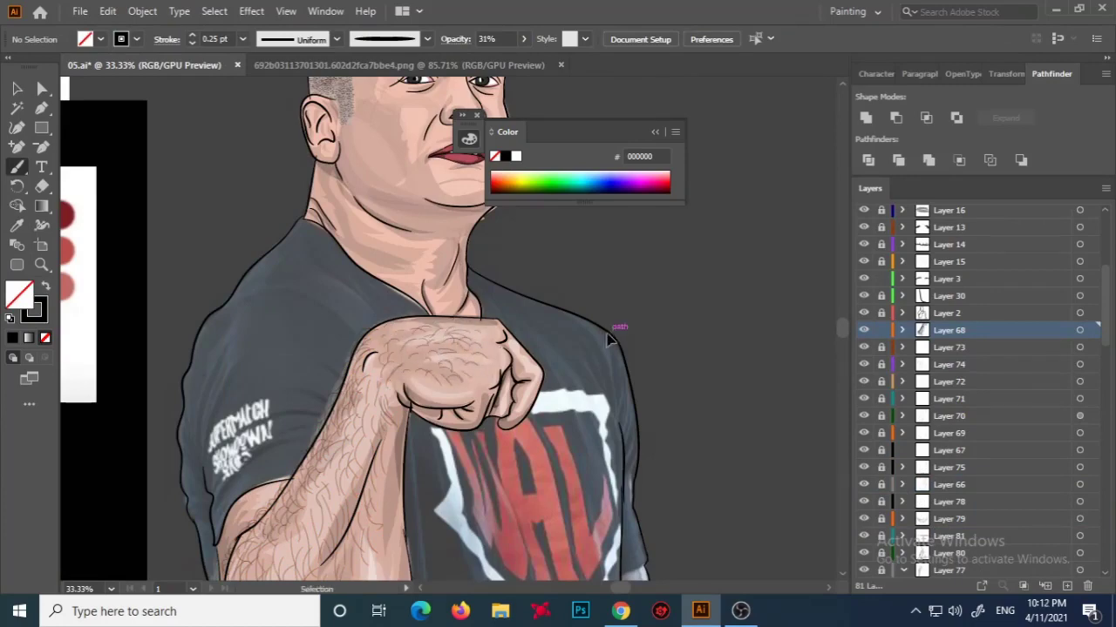
{"action": "key", "text": "ctrl+0"}
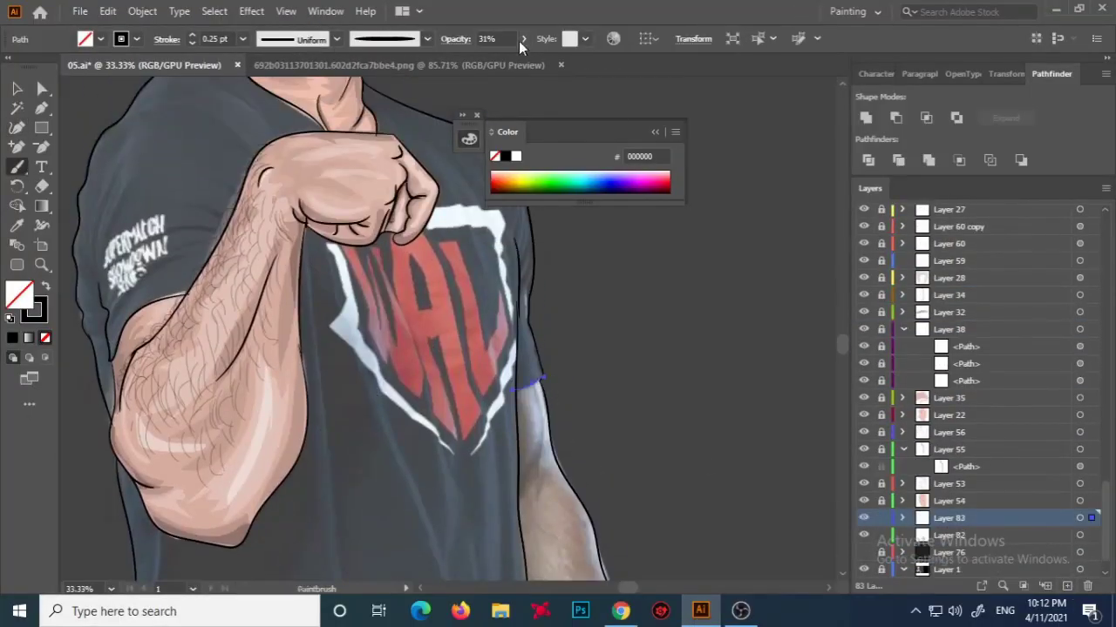
{"action": "left_click", "coordinate": [242, 38]}
Set a 1 pt stroke and draw a curved path down the right arm's edge on Layer 82.
{"action": "left_click", "coordinate": [259, 113]}
{"action": "key", "text": "v"}
{"action": "left_click", "coordinate": [949, 535]}
{"action": "key", "text": "shift+asciitilde"}
{"action": "left_click", "coordinate": [539, 382]}
{"action": "left_click", "coordinate": [550, 437]}
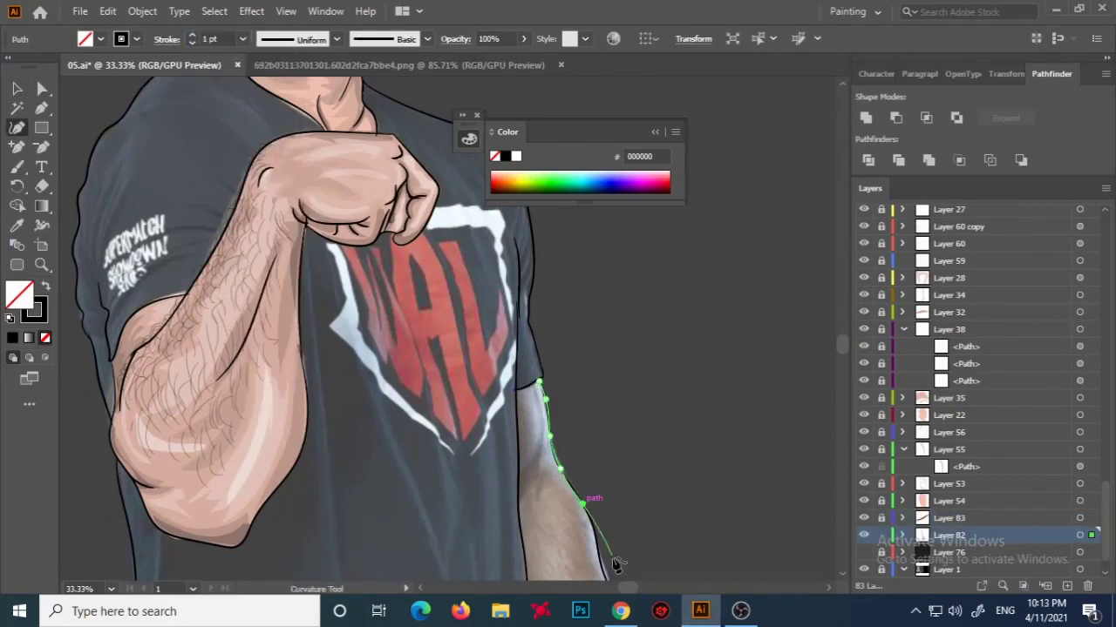
{"action": "left_click", "coordinate": [582, 504]}
{"action": "left_click", "coordinate": [599, 552]}
{"action": "scroll", "coordinate": [610, 471], "scroll_direction": "down", "scroll_amount": 3}
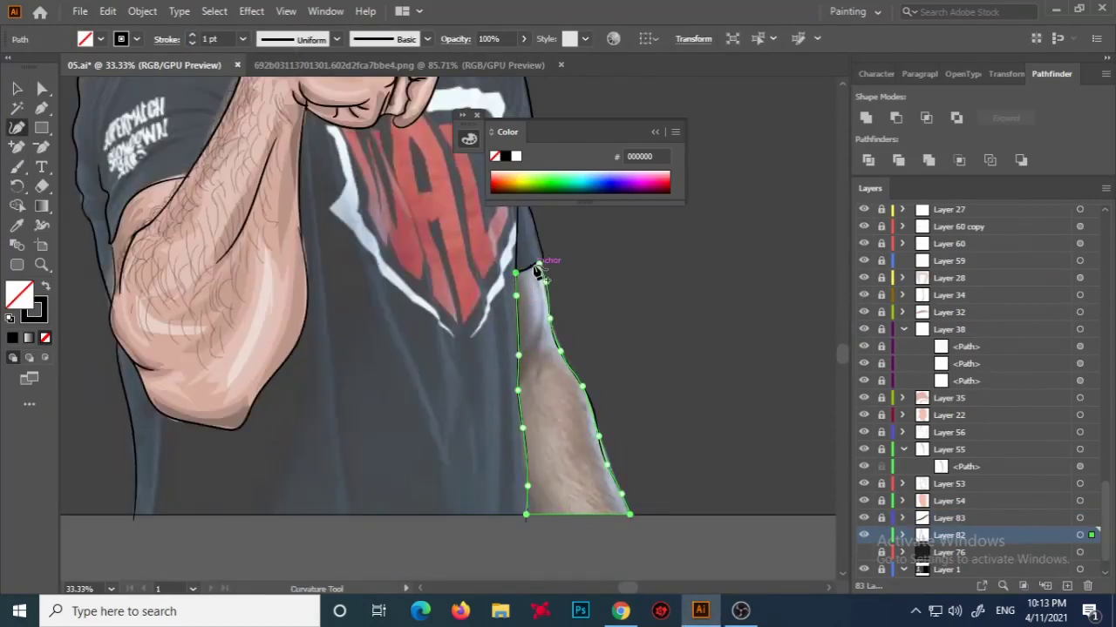
Fill the new arm shape with skin colour D8AEA0 and add new Layers 84 and 85.
{"action": "key", "text": "i"}
{"action": "left_click", "coordinate": [199, 292]}
{"action": "key", "text": "ctrl+shift+a"}
{"action": "key", "text": "b"}
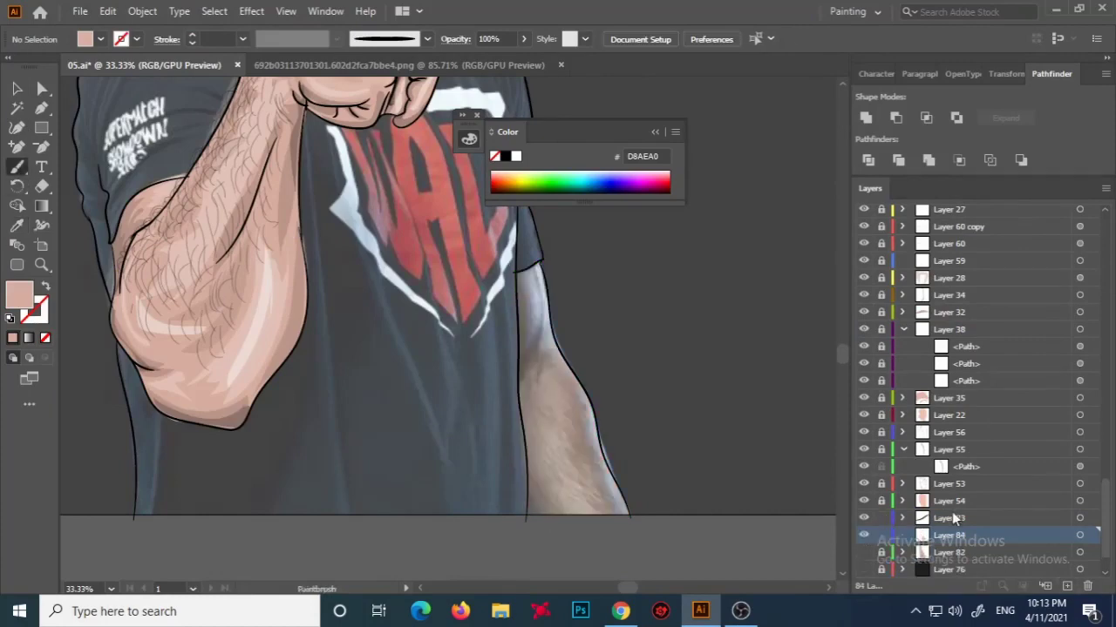
{"action": "key", "text": "ctrl+l"}
{"action": "left_click", "coordinate": [924, 535]}
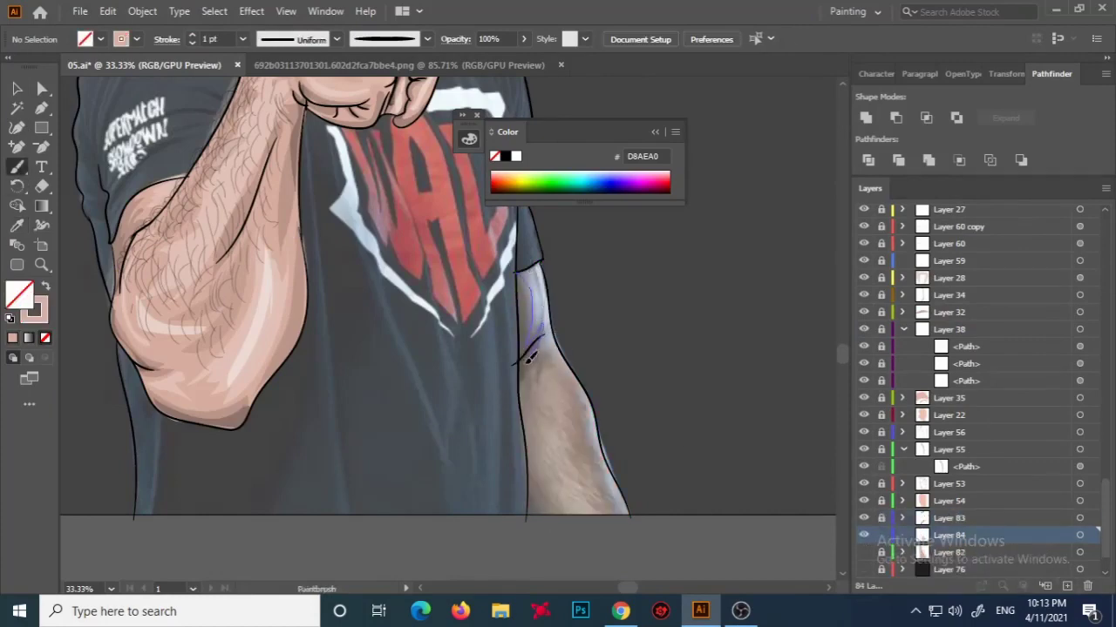
{"action": "key", "text": "ctrl+l"}
Paint strokes and a zigzag hair stroke down the right arm.
{"action": "left_click_drag", "start_coordinate": [560, 394], "coordinate": [606, 513]}
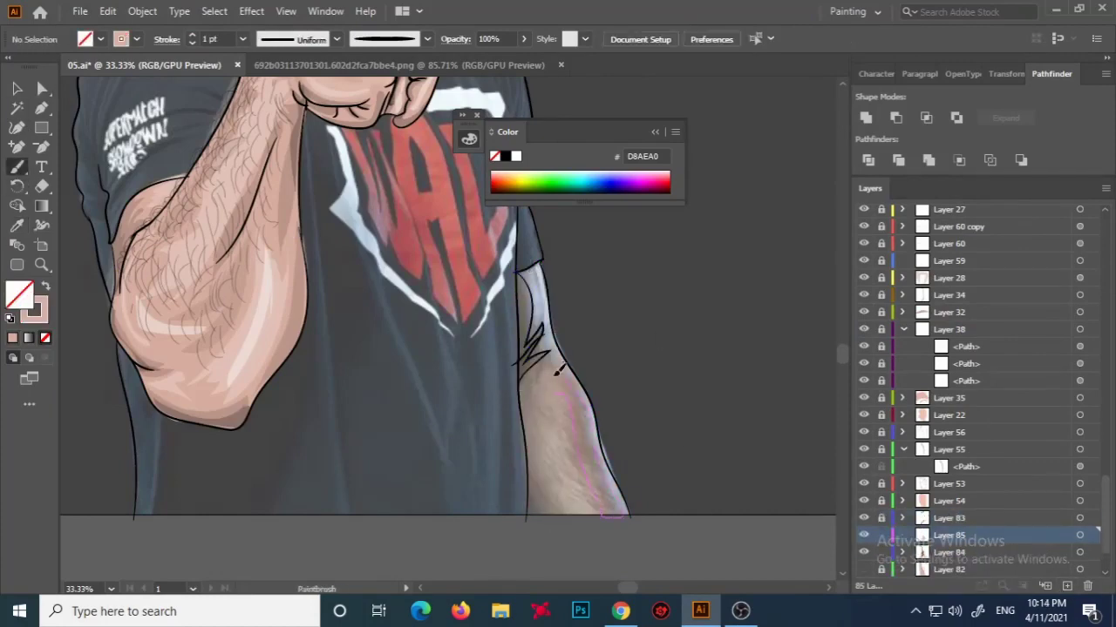
{"action": "left_click_drag", "start_coordinate": [555, 459], "coordinate": [531, 388]}
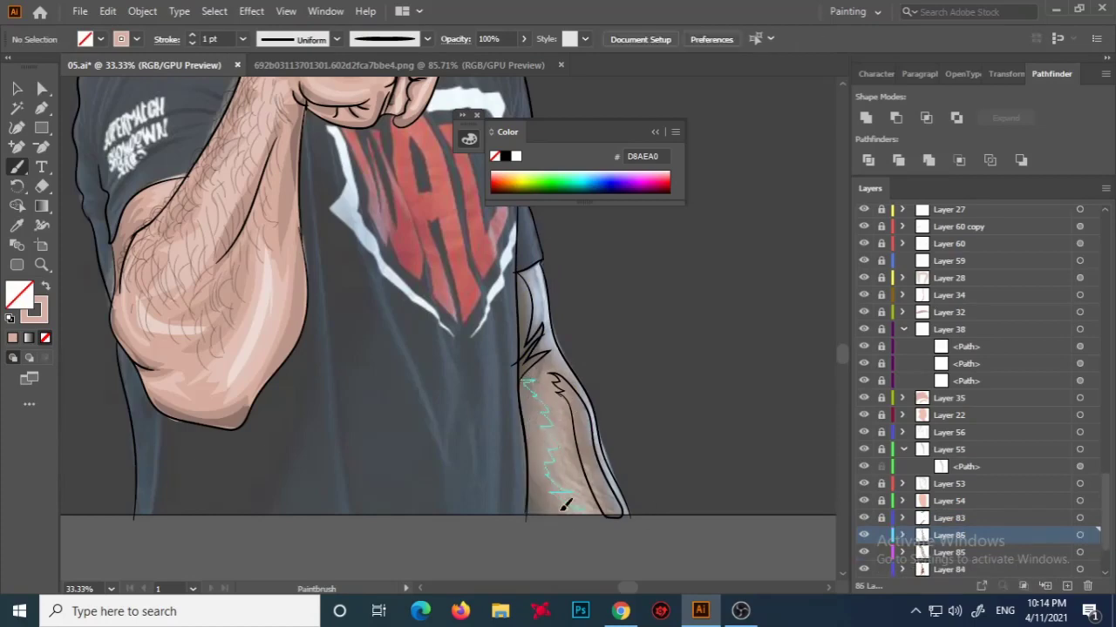
{"action": "left_click_drag", "start_coordinate": [564, 506], "coordinate": [582, 511]}
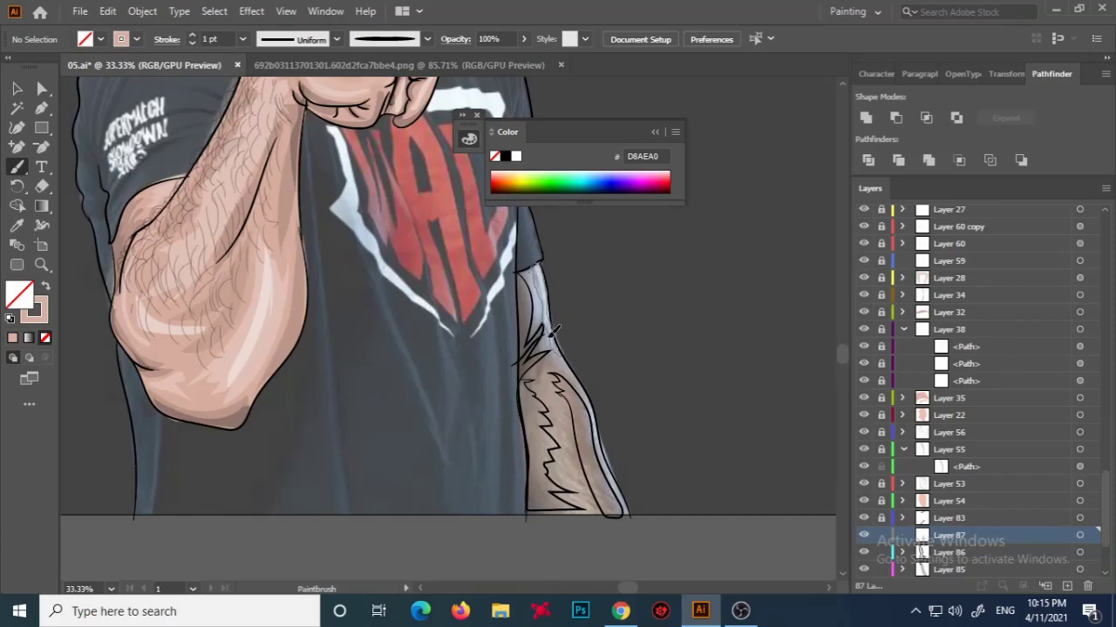
{"action": "scroll", "coordinate": [872, 551], "scroll_direction": "down", "scroll_amount": 3}
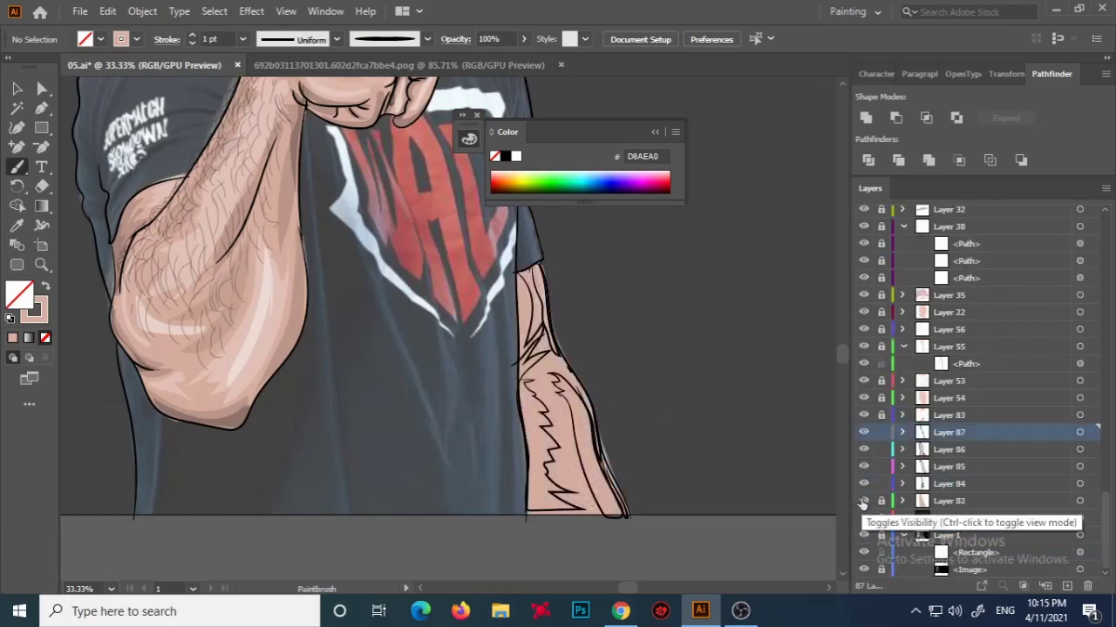
Select the Layer 84 artwork and the forearm path, then clear the selection.
{"action": "left_click", "coordinate": [948, 484]}
{"action": "key", "text": "i"}
{"action": "scroll", "coordinate": [394, 253], "scroll_direction": "up", "scroll_amount": 1}
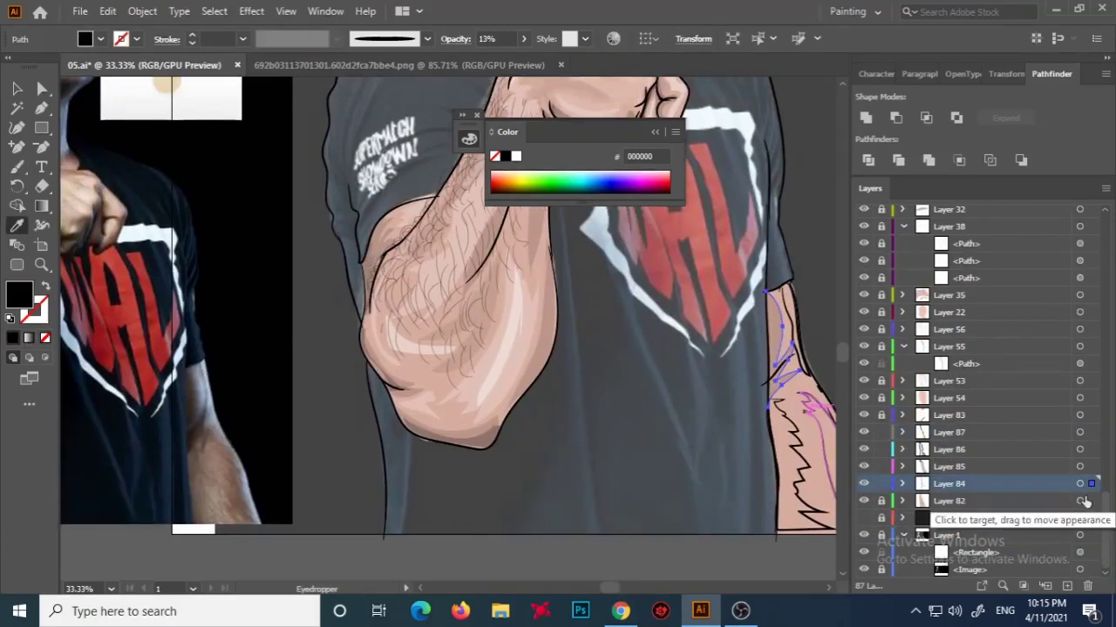
{"action": "scroll", "coordinate": [448, 308], "scroll_direction": "right", "scroll_amount": 3}
{"action": "left_click", "coordinate": [1079, 449]}
{"action": "key", "text": "a"}
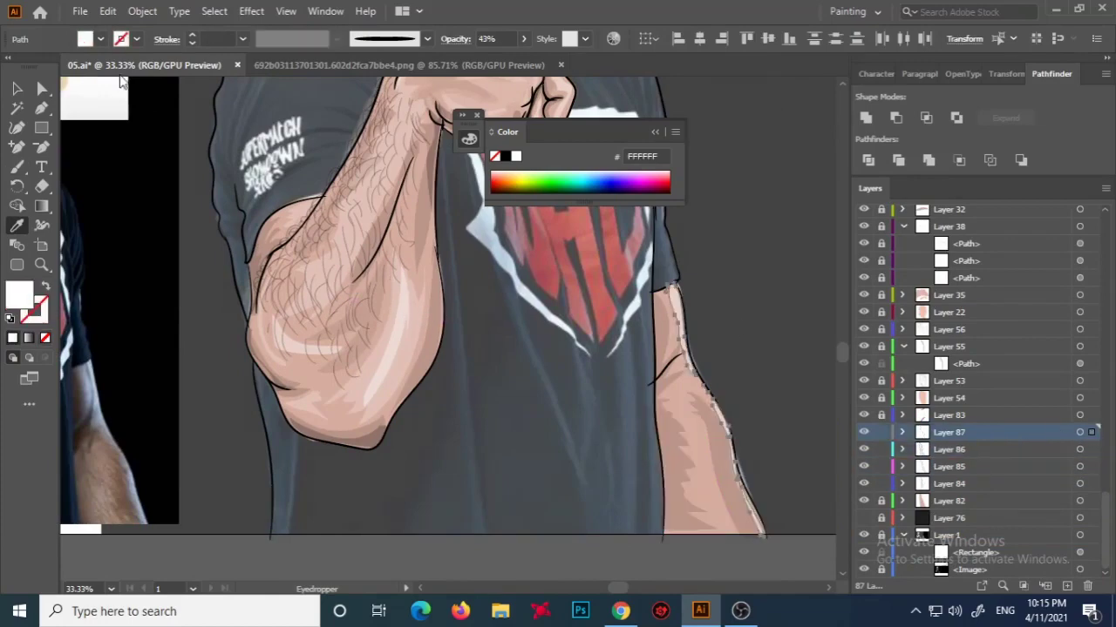
{"action": "scroll", "coordinate": [434, 262], "scroll_direction": "down", "scroll_amount": 3}
{"action": "scroll", "coordinate": [580, 456], "scroll_direction": "down", "scroll_amount": 1}
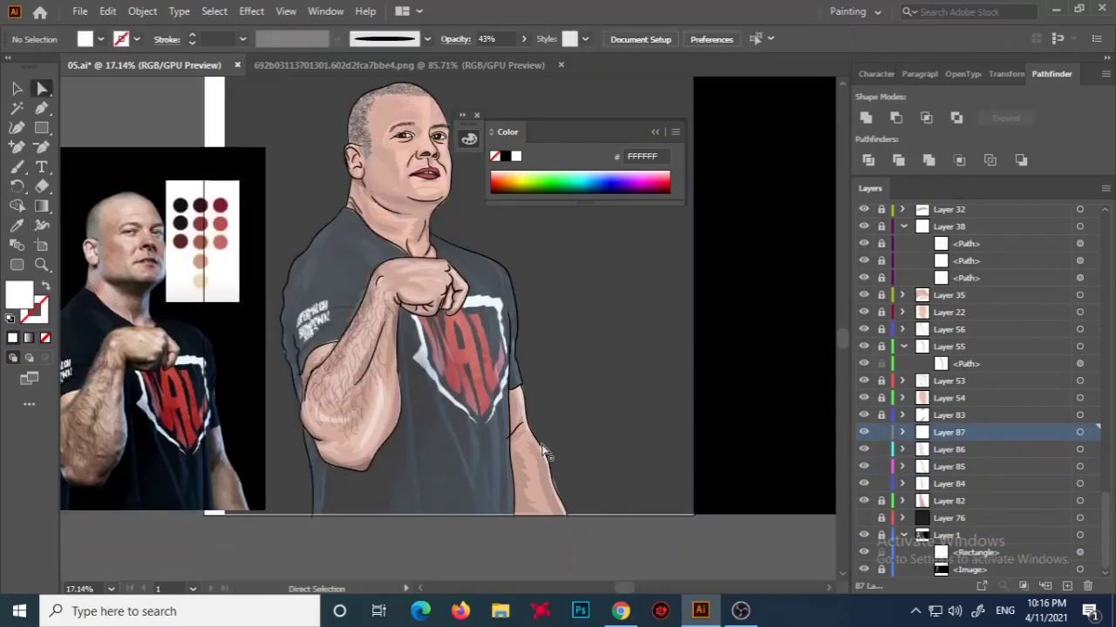
{"action": "scroll", "coordinate": [436, 262], "scroll_direction": "up", "scroll_amount": 2}
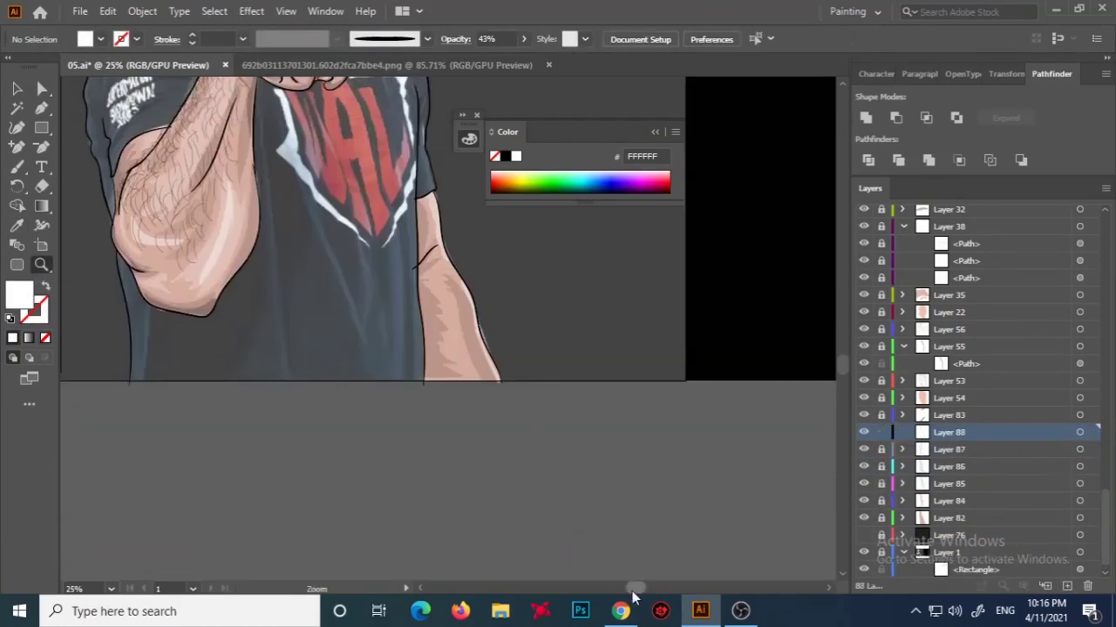
Paint black hair strokes on the right forearm, then select Layer 82.
{"action": "key", "text": "b"}
{"action": "mouse_move", "coordinate": [619, 299]}
{"action": "left_mouse_down"}
{"action": "mouse_move", "coordinate": [643, 312]}
{"action": "mouse_move", "coordinate": [656, 373]}
{"action": "left_mouse_up"}
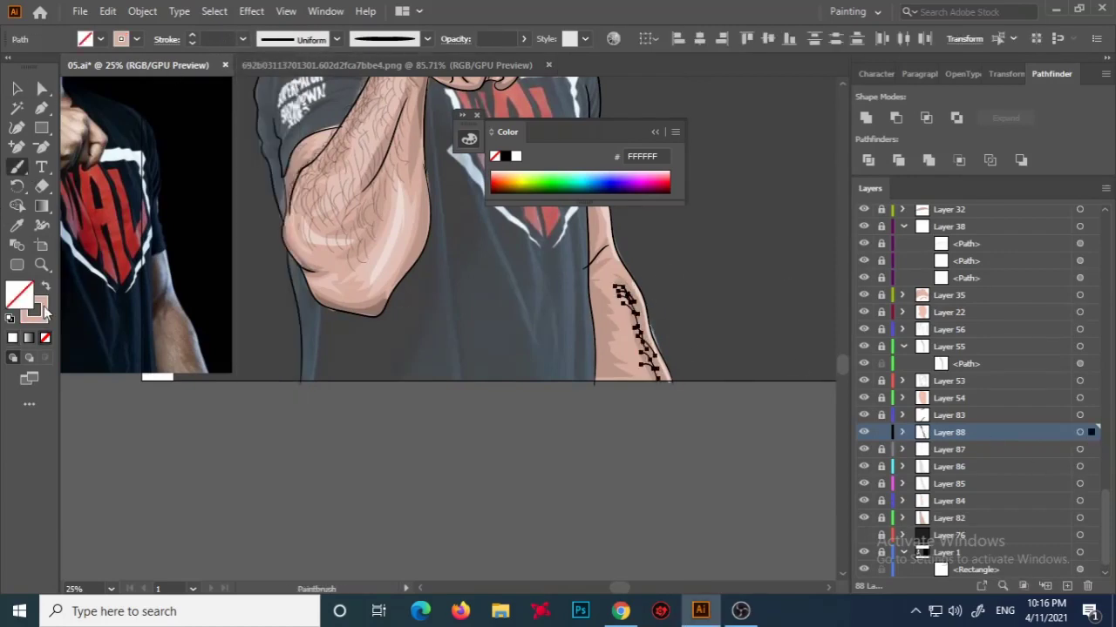
{"action": "left_click", "coordinate": [12, 337]}
{"action": "key", "text": "ctrl+shift+a"}
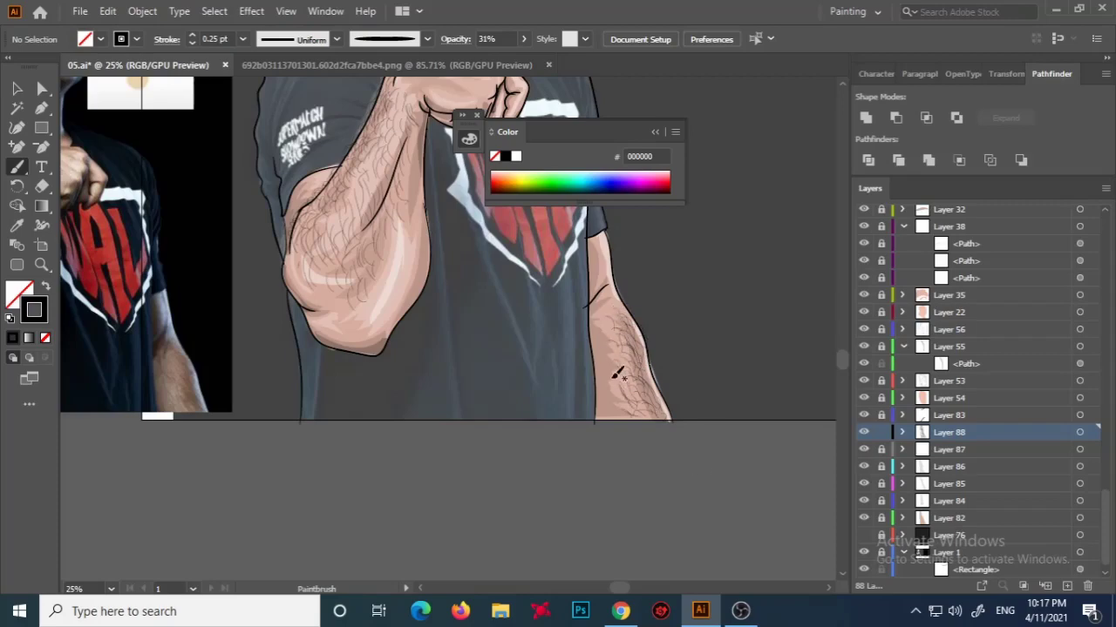
{"action": "scroll", "coordinate": [617, 373], "scroll_direction": "down", "scroll_amount": 2}
{"action": "scroll", "coordinate": [704, 398], "scroll_direction": "down", "scroll_amount": 1}
{"action": "left_click", "coordinate": [950, 518]}
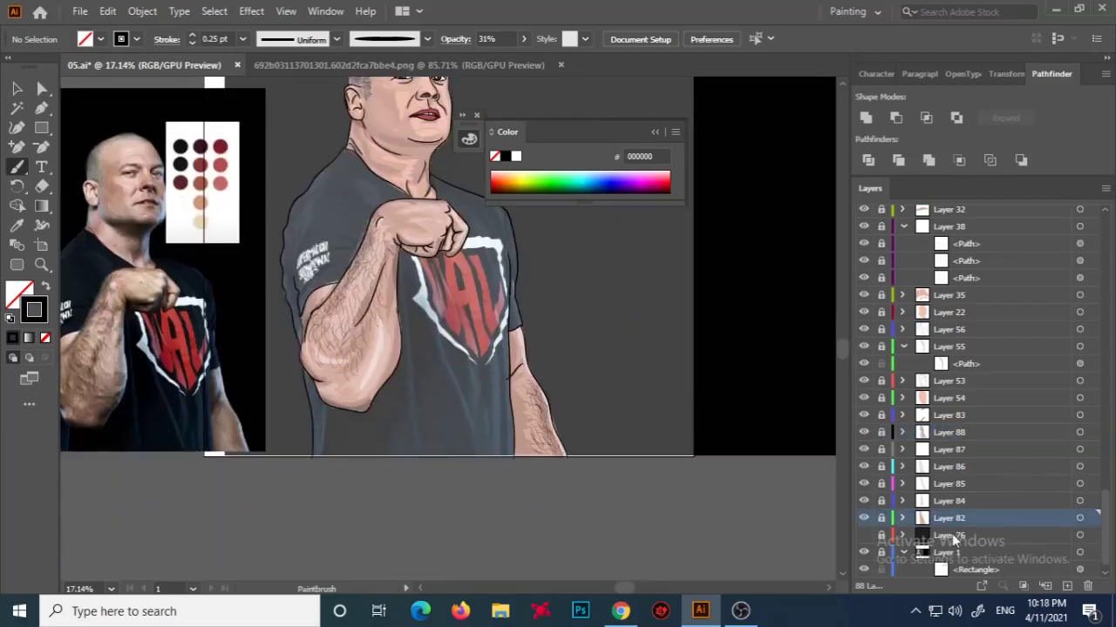
On a new layer, paint dark translucent fold strokes across the chest, logo and collar.
{"action": "key", "text": "ctrl+l"}
{"action": "left_click_drag", "start_coordinate": [400, 251], "coordinate": [411, 348]}
{"action": "left_click_drag", "start_coordinate": [418, 268], "coordinate": [405, 248]}
{"action": "scroll", "coordinate": [523, 366], "scroll_direction": "up", "scroll_amount": 1}
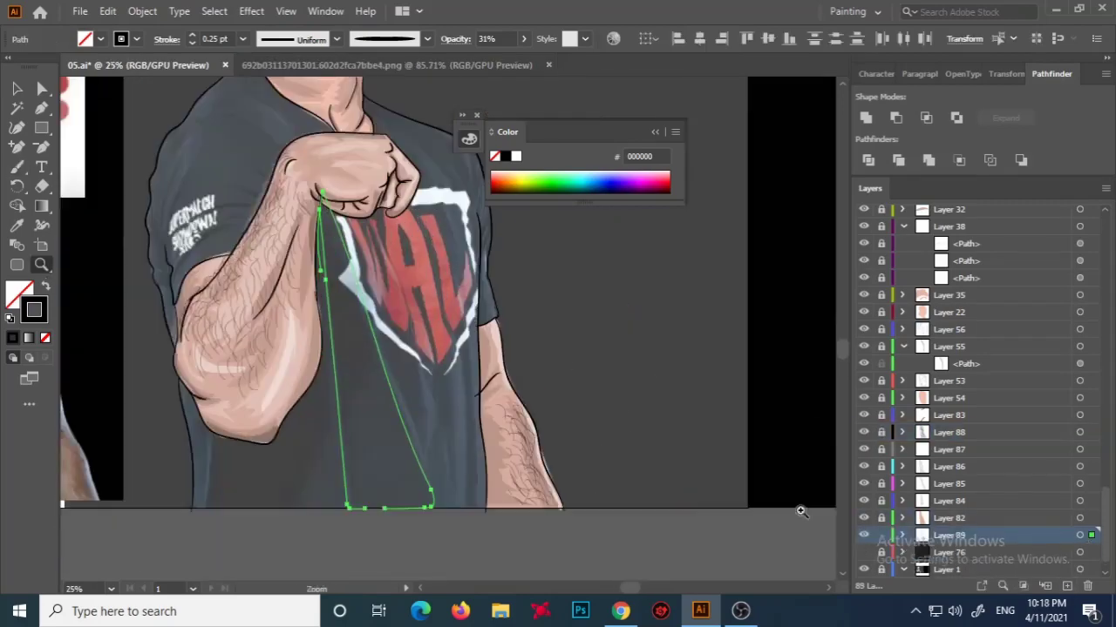
{"action": "left_click", "coordinate": [427, 102], "text": "ctrl"}
{"action": "left_click_drag", "start_coordinate": [338, 216], "coordinate": [422, 447]}
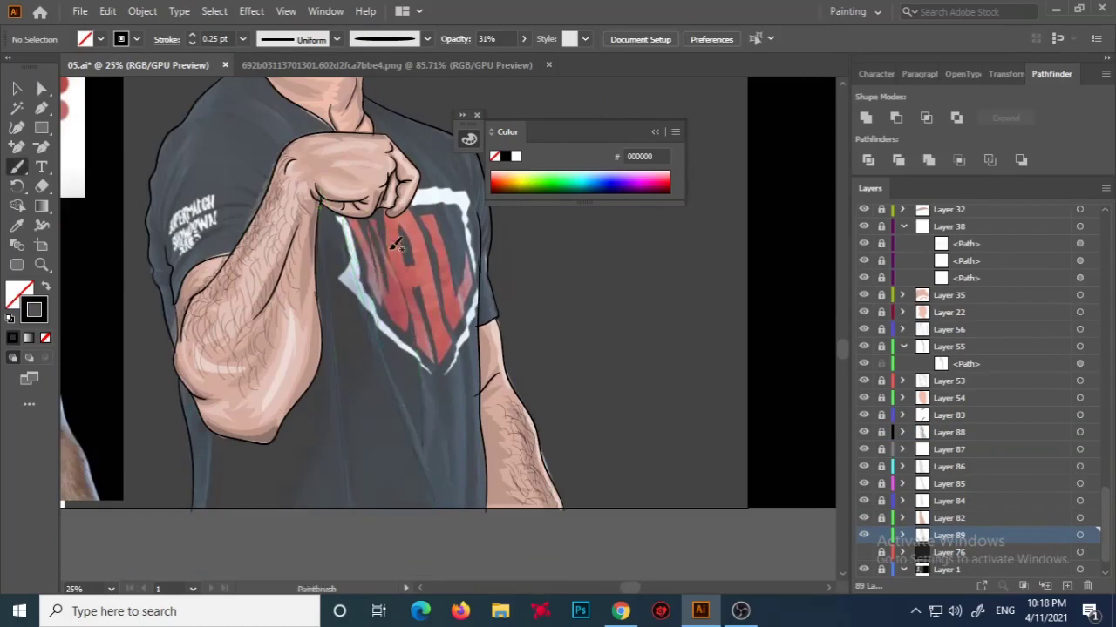
{"action": "left_click_drag", "start_coordinate": [438, 211], "coordinate": [475, 401]}
{"action": "left_click_drag", "start_coordinate": [392, 118], "coordinate": [462, 179]}
Paint another fold stroke down the shirt and shadow lines along the sleeve edge.
{"action": "left_click", "coordinate": [476, 114]}
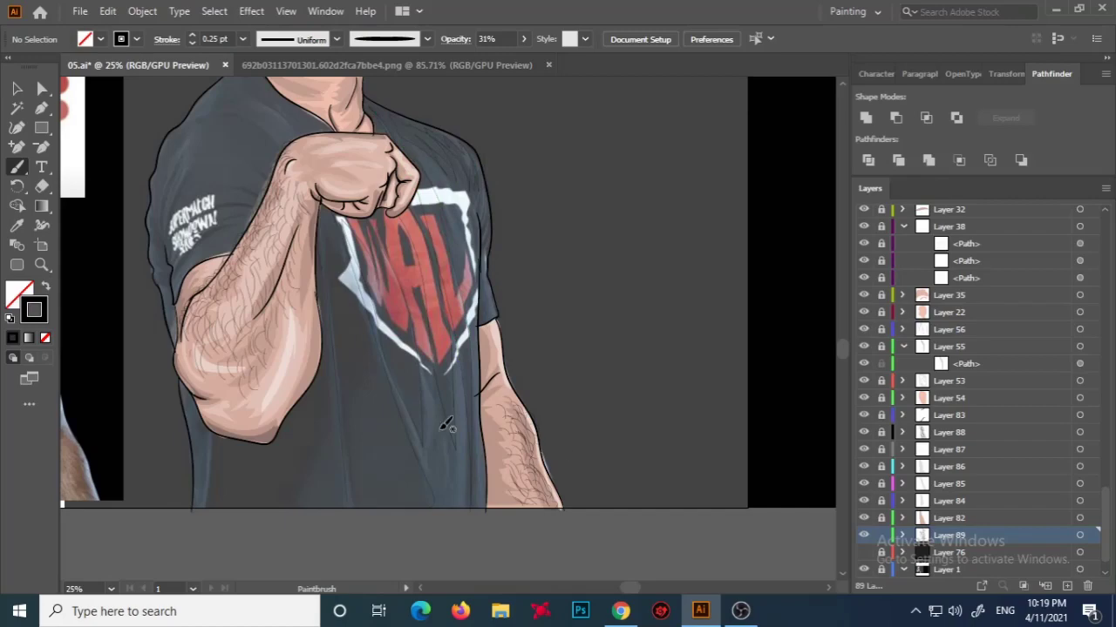
{"action": "left_click_drag", "start_coordinate": [236, 504], "coordinate": [232, 505]}
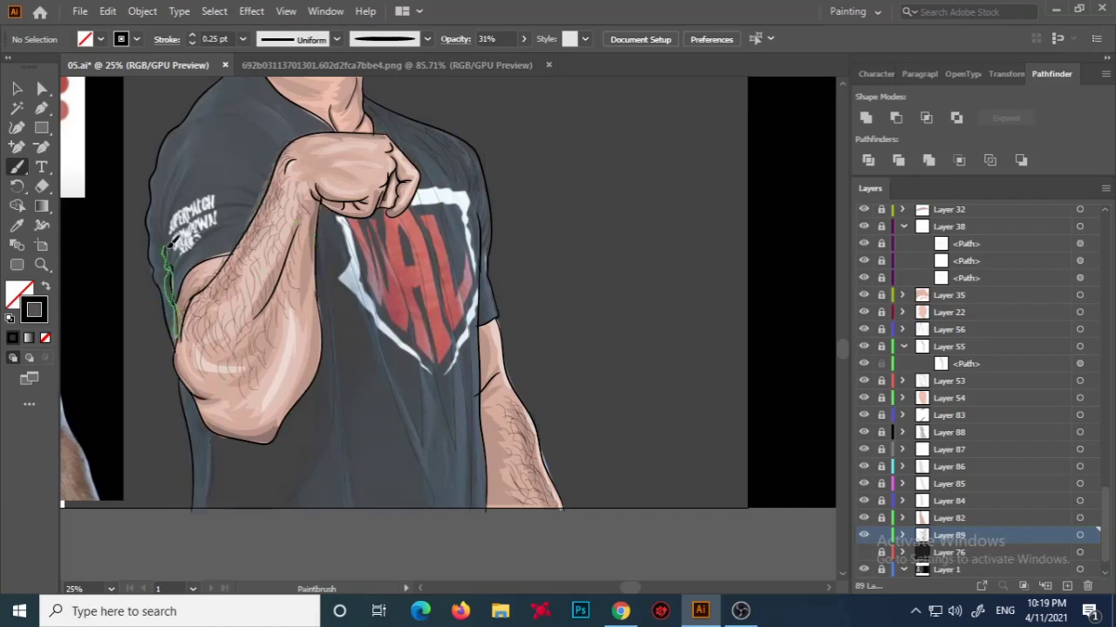
{"action": "scroll", "coordinate": [218, 196], "scroll_direction": "up", "scroll_amount": 2}
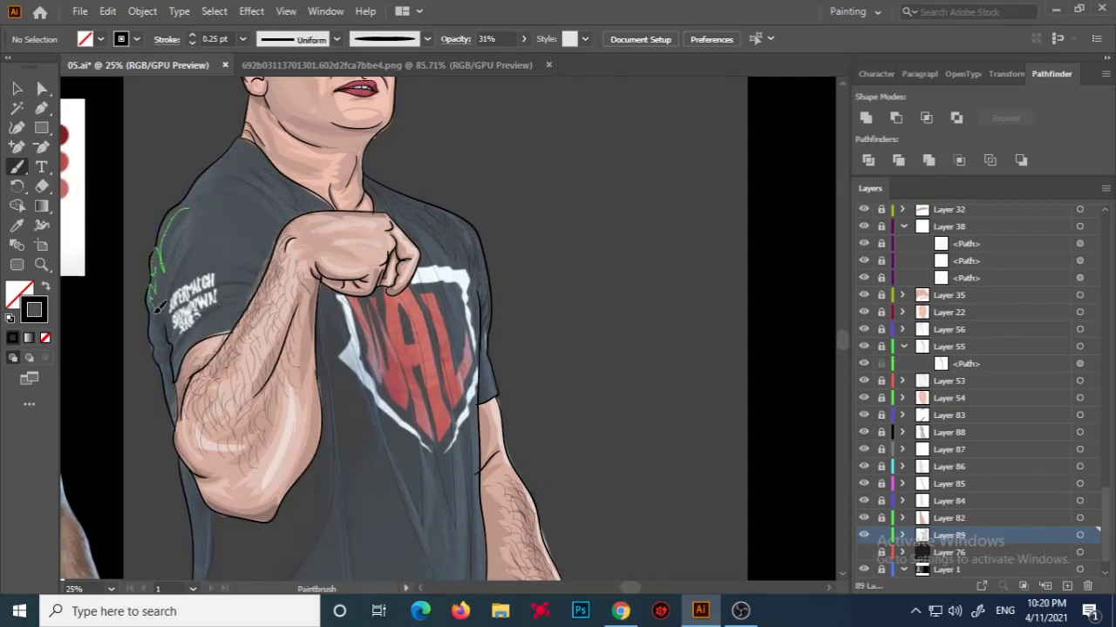
{"action": "left_click_drag", "start_coordinate": [156, 295], "coordinate": [154, 301]}
{"action": "left_click_drag", "start_coordinate": [259, 279], "coordinate": [237, 270]}
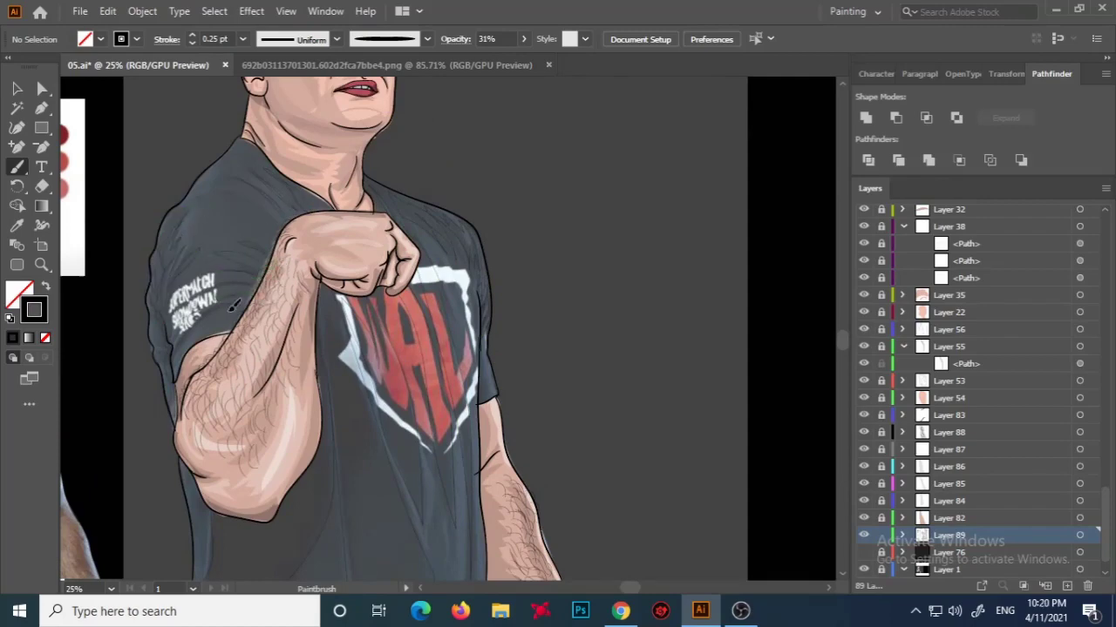
Create another new layer for the shirt base.
{"action": "key", "text": "v"}
{"action": "scroll", "coordinate": [736, 348], "scroll_direction": "down", "scroll_amount": 1}
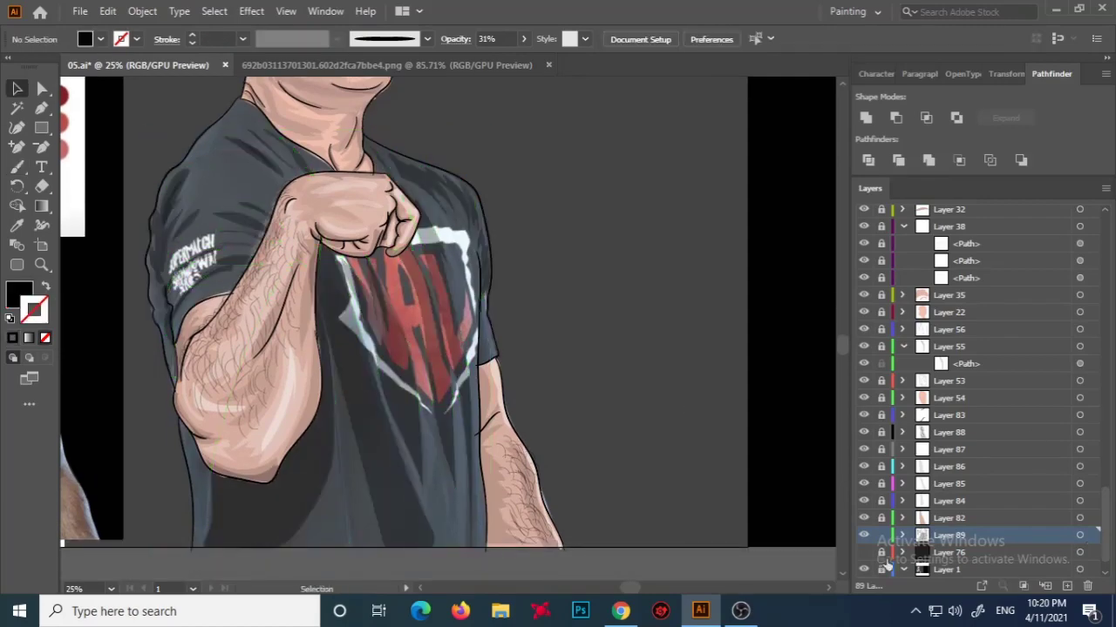
{"action": "key", "text": "ctrl+l"}
{"action": "left_click", "coordinate": [485, 546]}
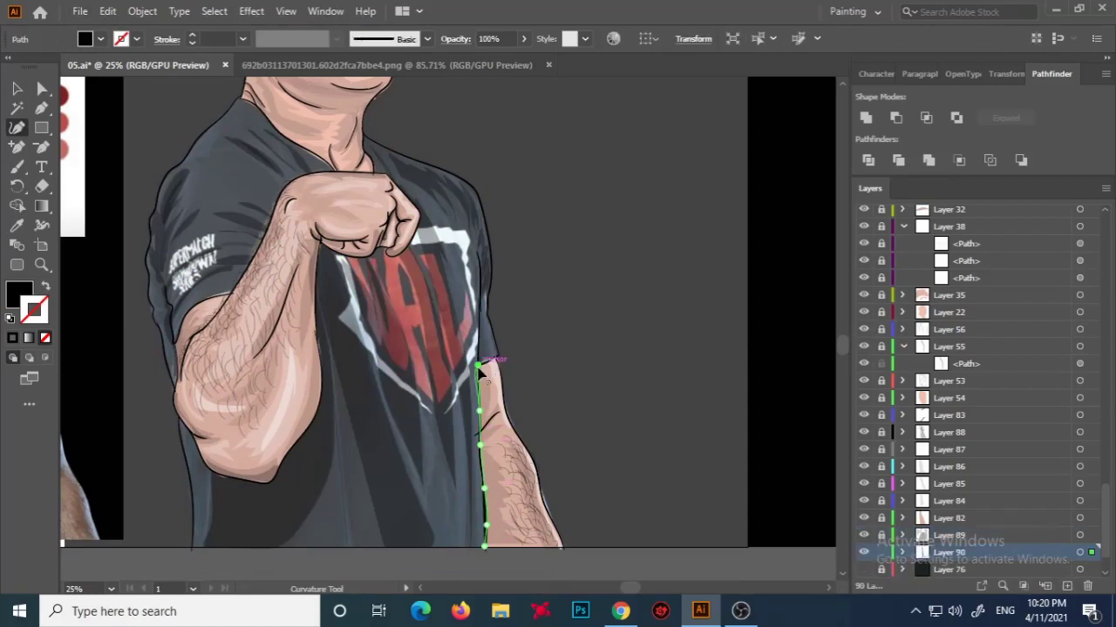
Trace the T-shirt outline over the shoulder and collar with the Curvature tool and close it.
{"action": "left_click", "coordinate": [492, 271]}
{"action": "left_click", "coordinate": [476, 190]}
{"action": "left_click", "coordinate": [461, 178]}
{"action": "left_click", "coordinate": [413, 159]}
{"action": "left_click", "coordinate": [363, 133]}
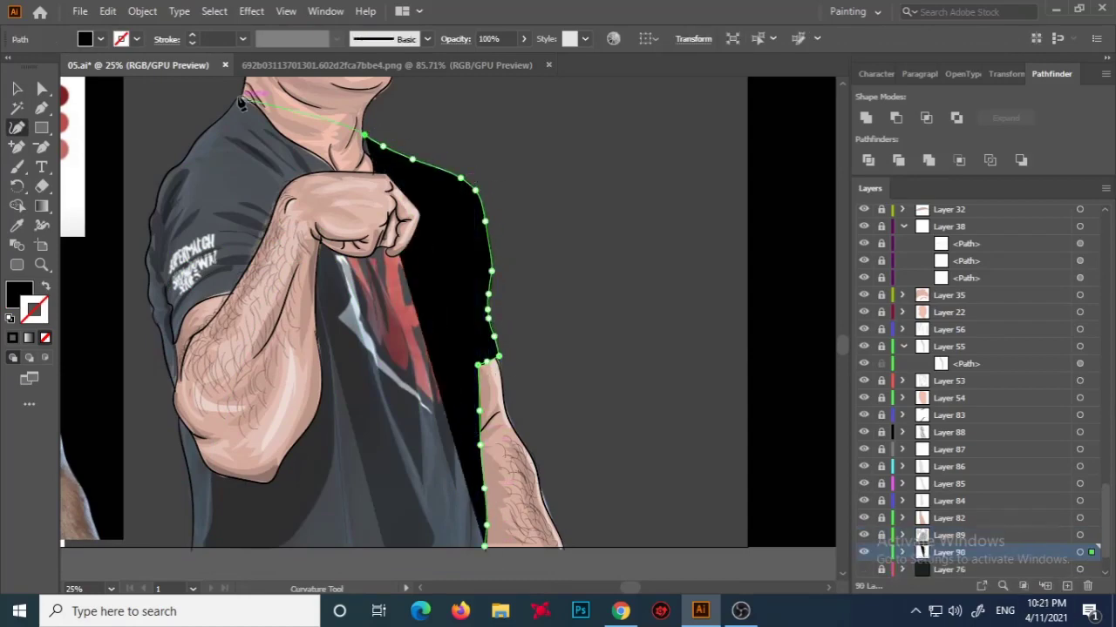
{"action": "left_click", "coordinate": [234, 102]}
{"action": "key", "text": "slash"}
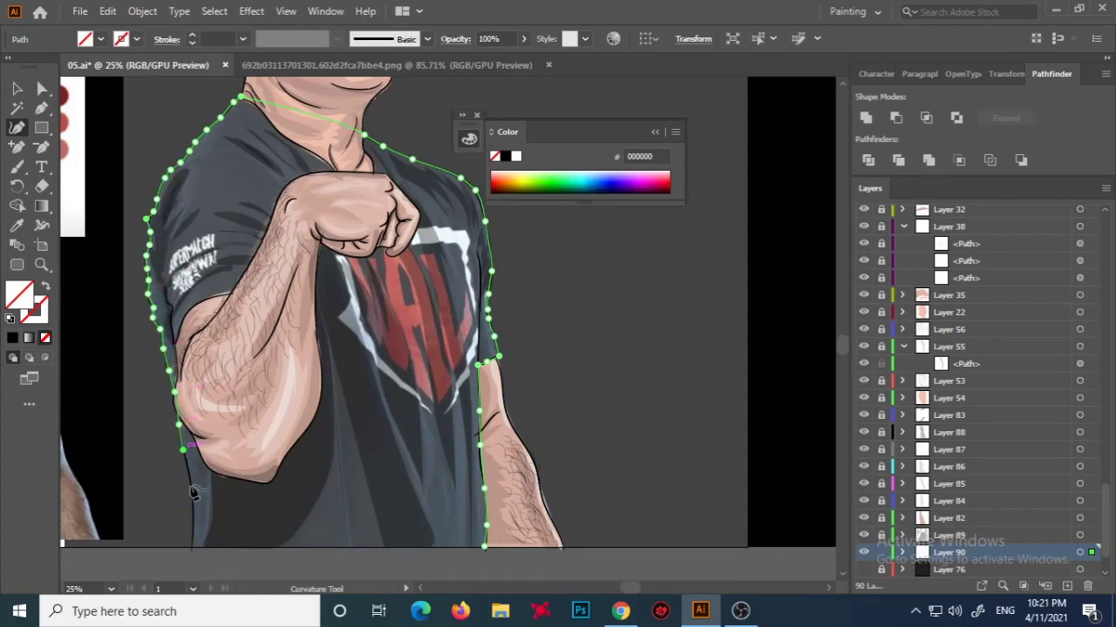
{"action": "left_click", "coordinate": [193, 548]}
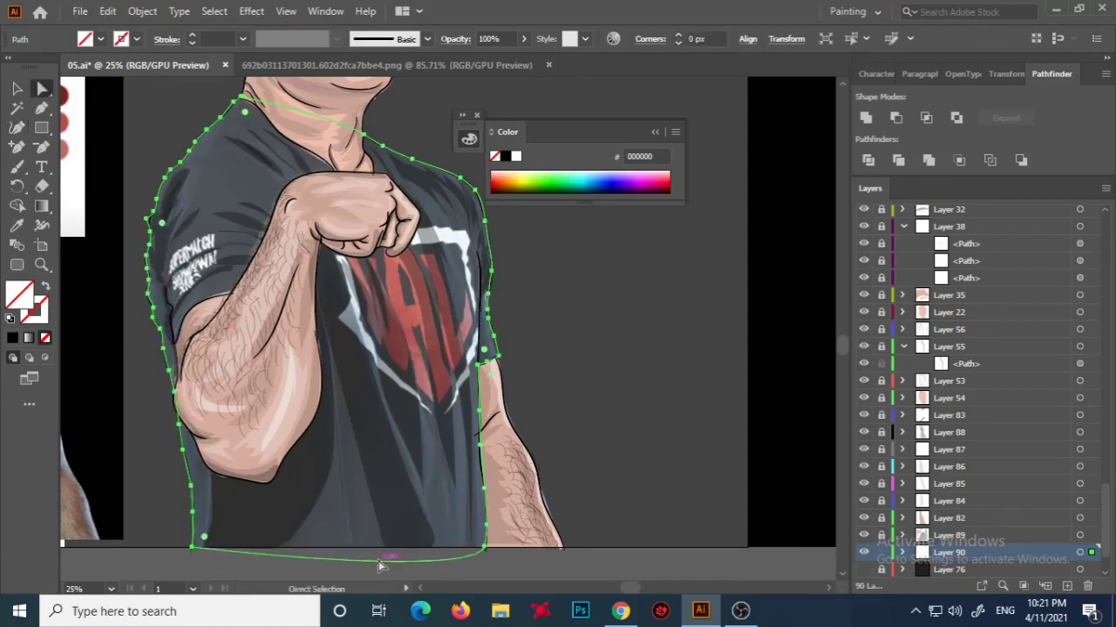
{"action": "key", "text": "a"}
Fill the shirt shape with dark grey #302F2F.
{"action": "double_click", "coordinate": [33, 295]}
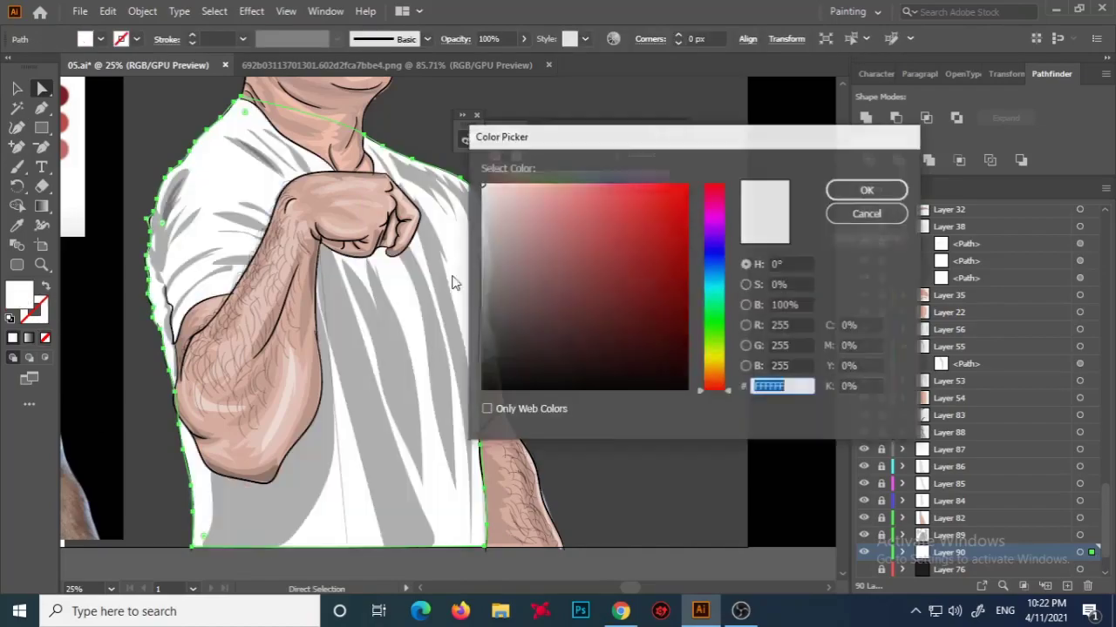
{"action": "type", "text": "302F2F"}
{"action": "key", "text": "Return"}
{"action": "left_click", "coordinate": [657, 334]}
{"action": "key", "text": "ctrl+0"}
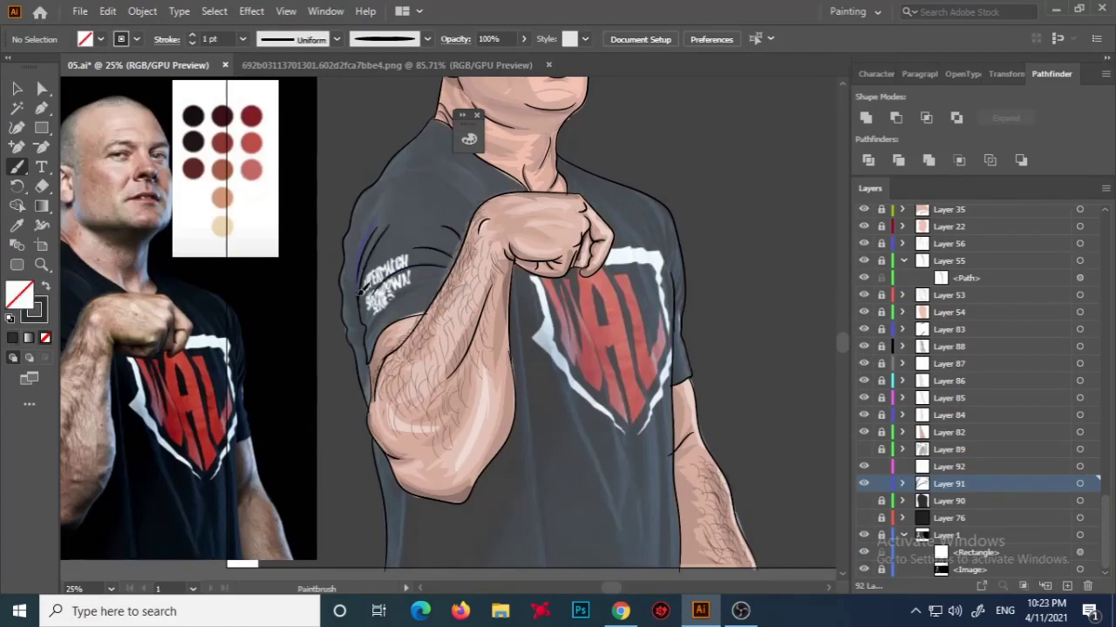
Try sampling a darker colour onto the shirt shape, then undo it and deselect.
{"action": "scroll", "coordinate": [353, 284], "scroll_direction": "down", "scroll_amount": 3}
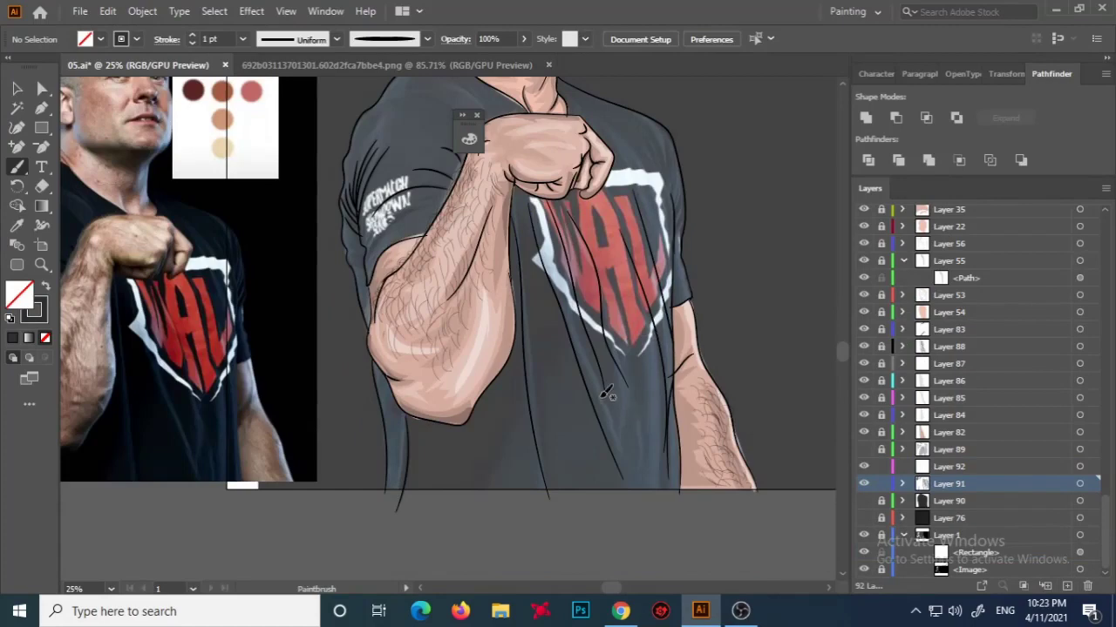
{"action": "scroll", "coordinate": [685, 247], "scroll_direction": "up", "scroll_amount": 2}
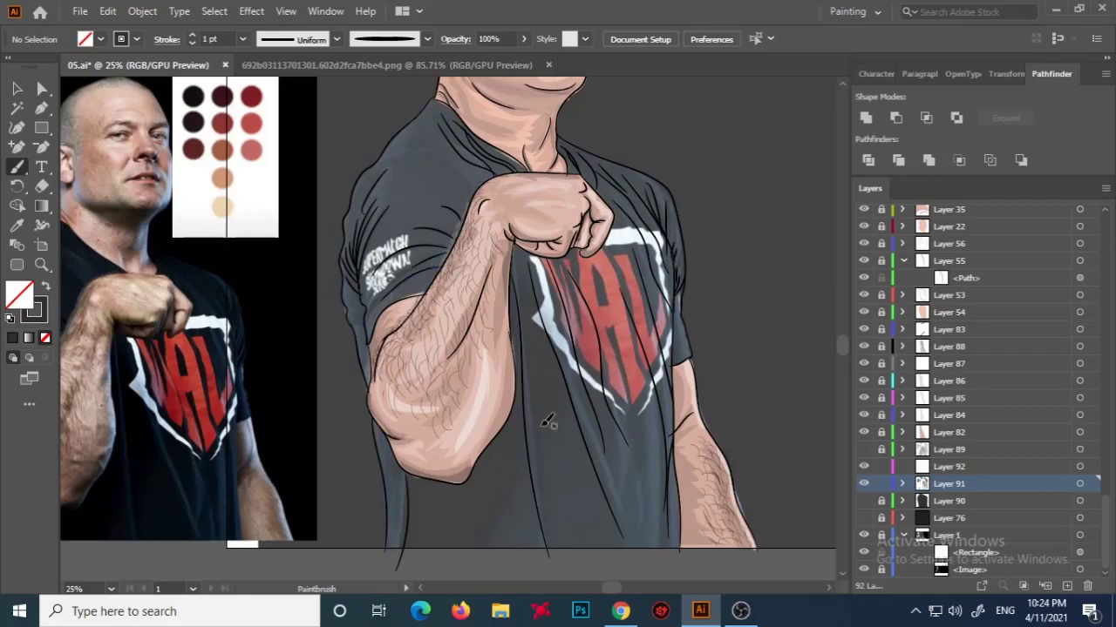
{"action": "scroll", "coordinate": [360, 315], "scroll_direction": "up", "scroll_amount": 3}
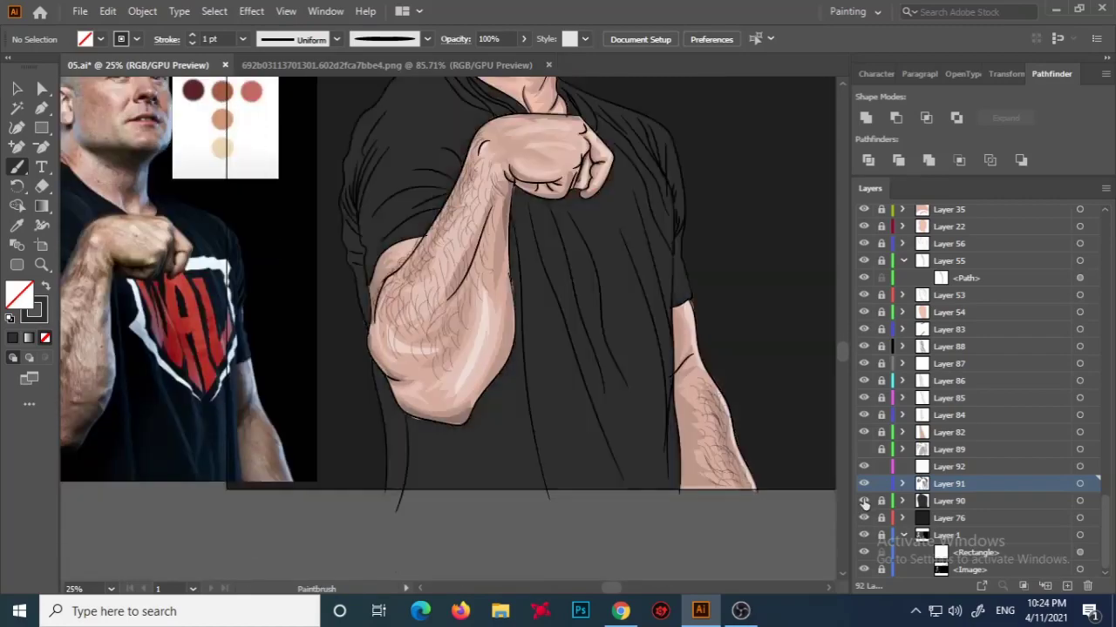
{"action": "key", "text": "ctrl+a"}
{"action": "left_click", "coordinate": [881, 502]}
{"action": "key", "text": "i"}
{"action": "left_click", "coordinate": [87, 362]}
{"action": "key", "text": "ctrl+z"}
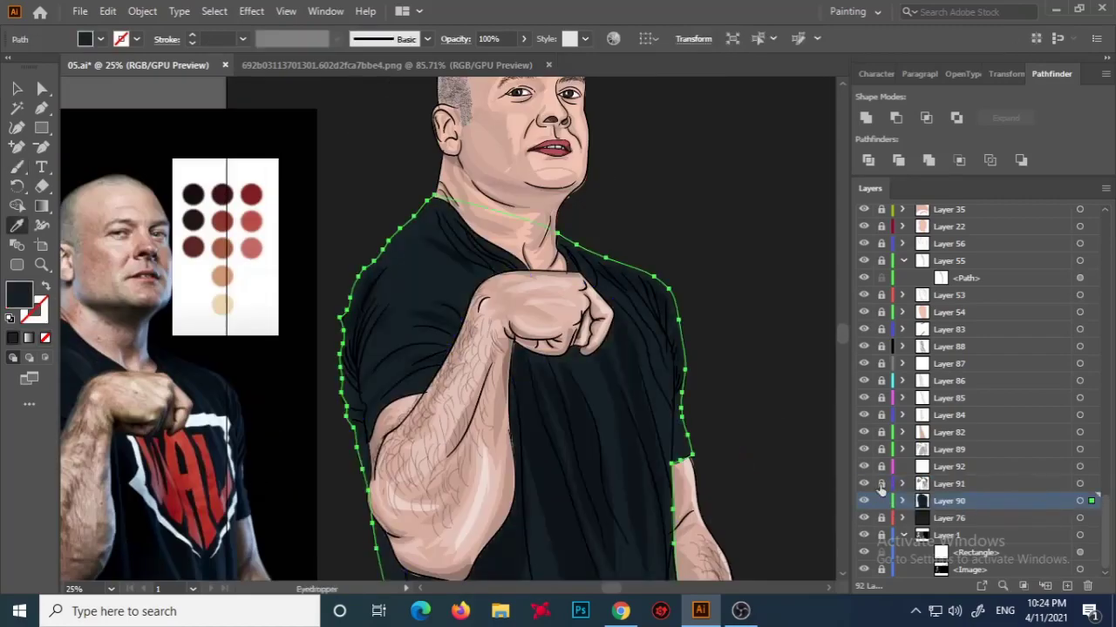
{"action": "key", "text": "ctrl+z"}
{"action": "key", "text": "v"}
{"action": "key", "text": "ctrl+0"}
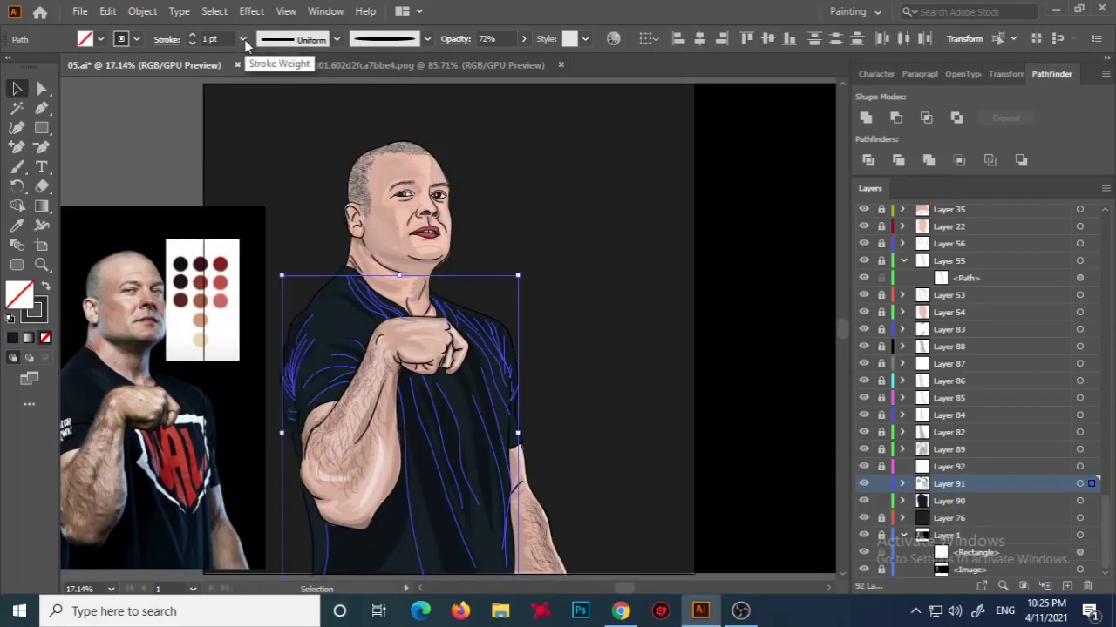
{"action": "left_click", "coordinate": [165, 236]}
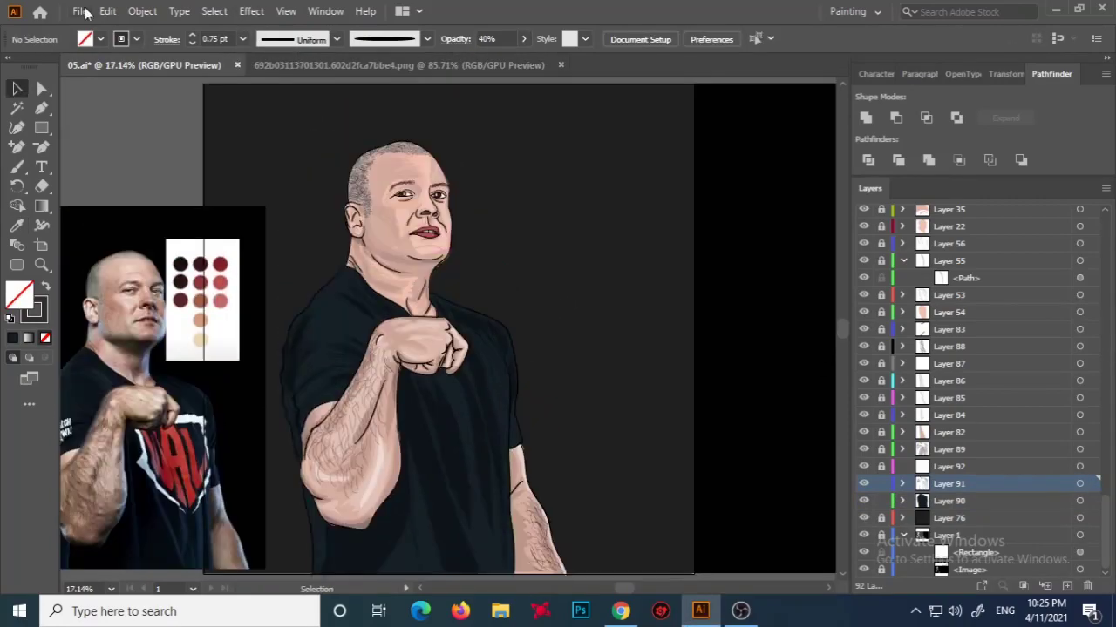
Save the document as a new file named with '09'.
{"action": "left_click", "coordinate": [79, 11]}
{"action": "left_click", "coordinate": [137, 160]}
{"action": "type", "text": "09"}
{"action": "left_click", "coordinate": [748, 568]}
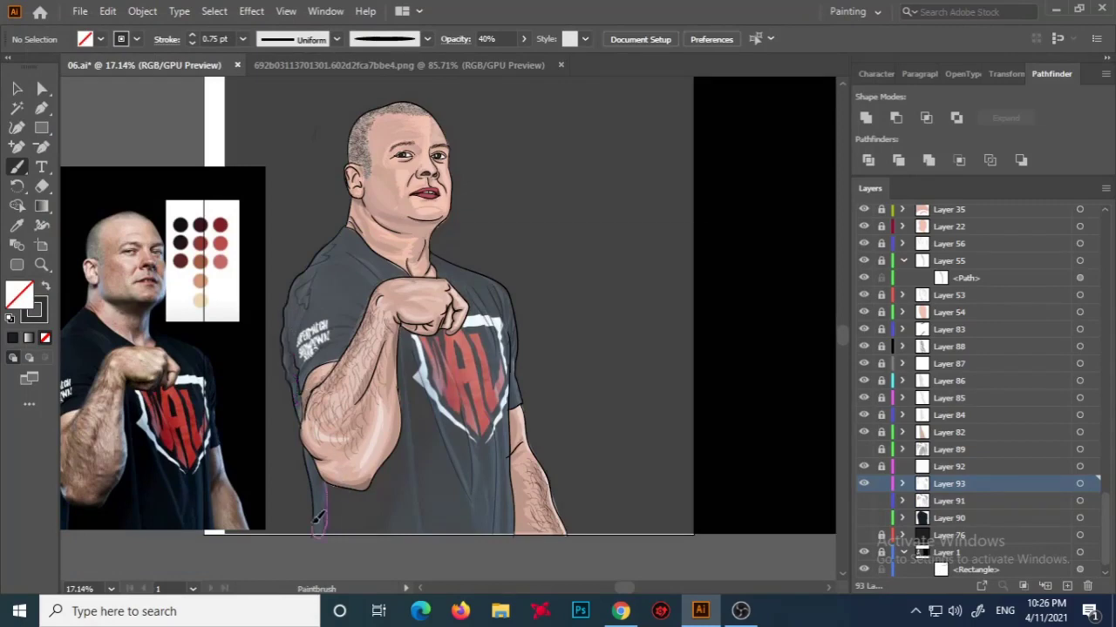
Paint a grey highlight stroke down the shirt's left side at 5% opacity, then save.
{"action": "left_click_drag", "start_coordinate": [453, 453], "coordinate": [475, 330]}
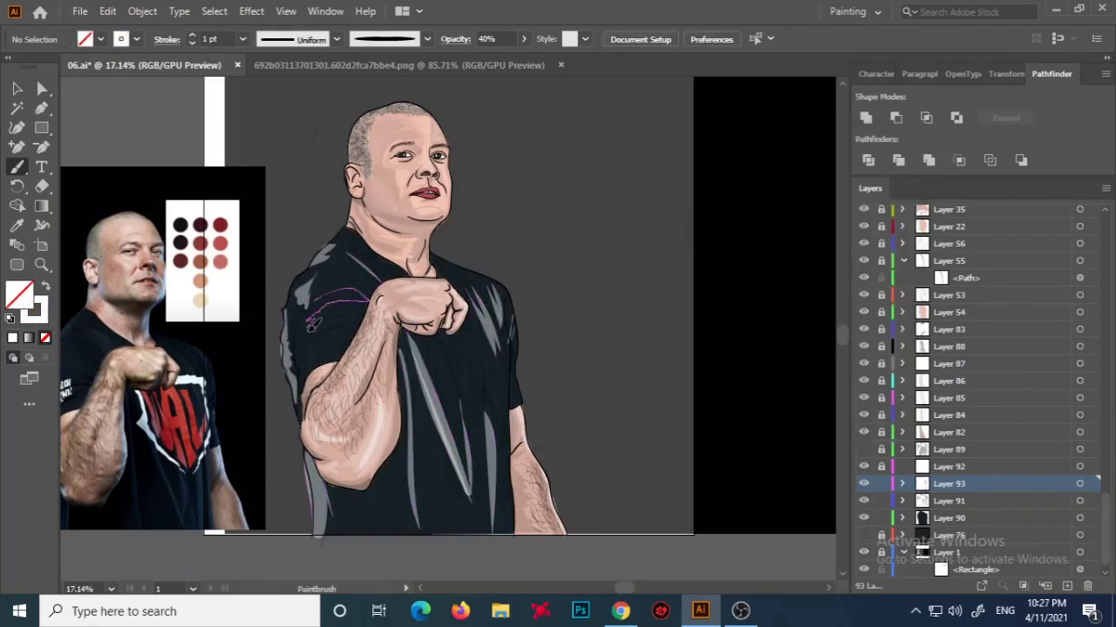
{"action": "left_click", "coordinate": [338, 277], "text": "ctrl"}
{"action": "key", "text": "i"}
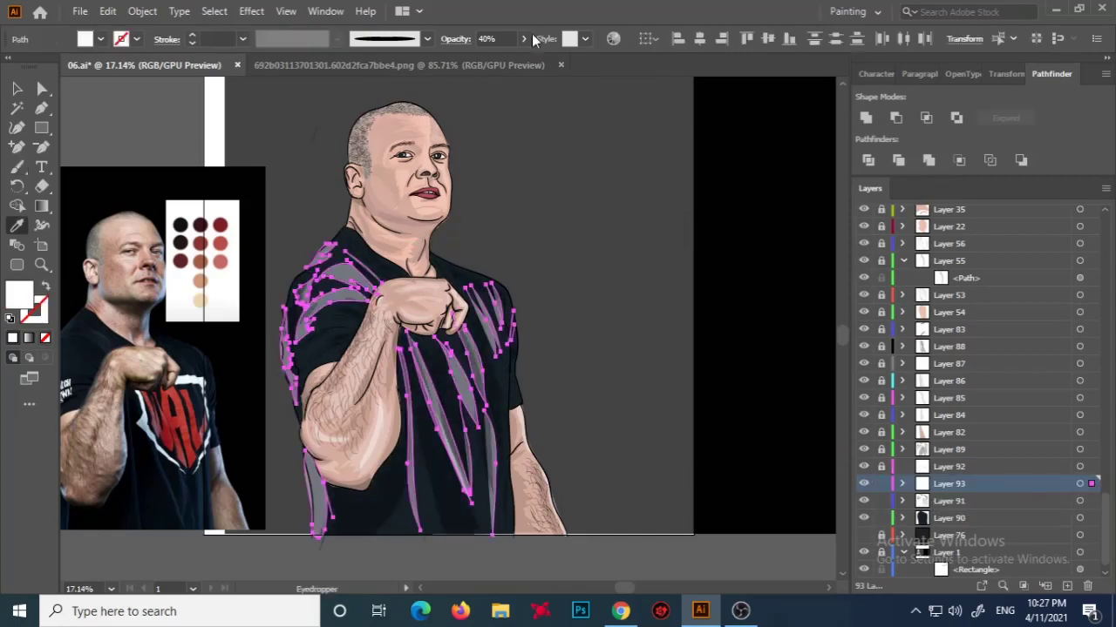
{"action": "left_click", "coordinate": [524, 38]}
{"action": "key", "text": "v"}
{"action": "left_click", "coordinate": [259, 151]}
{"action": "left_click", "coordinate": [80, 10]}
{"action": "left_click", "coordinate": [105, 144]}
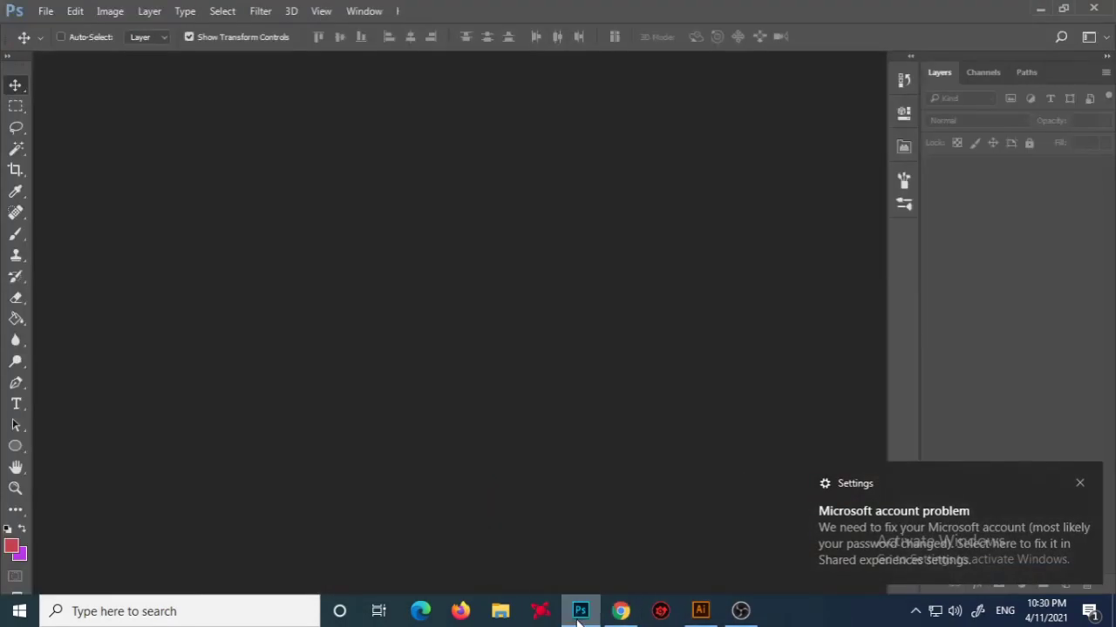
Export the artwork and open the 06 portrait image in Photoshop.
{"action": "left_click", "coordinate": [80, 11]}
{"action": "left_click", "coordinate": [465, 319]}
{"action": "mouse_move", "coordinate": [82, 42]}
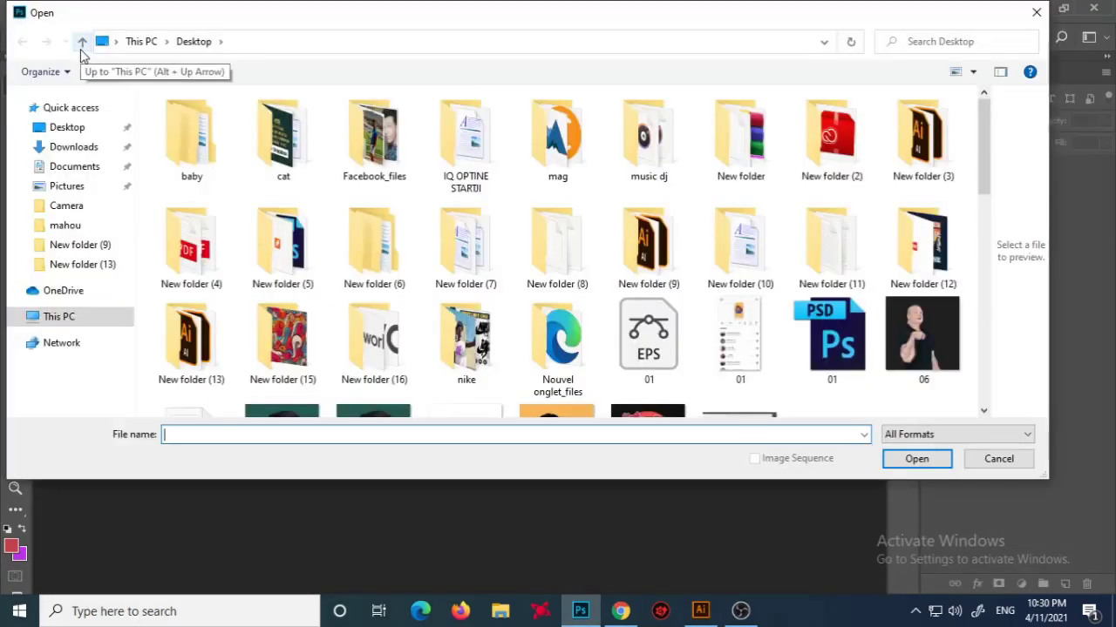
{"action": "double_click", "coordinate": [921, 340]}
Open the WAL logo image from the New folder (13) folder and drag it into the portrait.
{"action": "left_click", "coordinate": [32, 12]}
{"action": "left_click", "coordinate": [61, 45]}
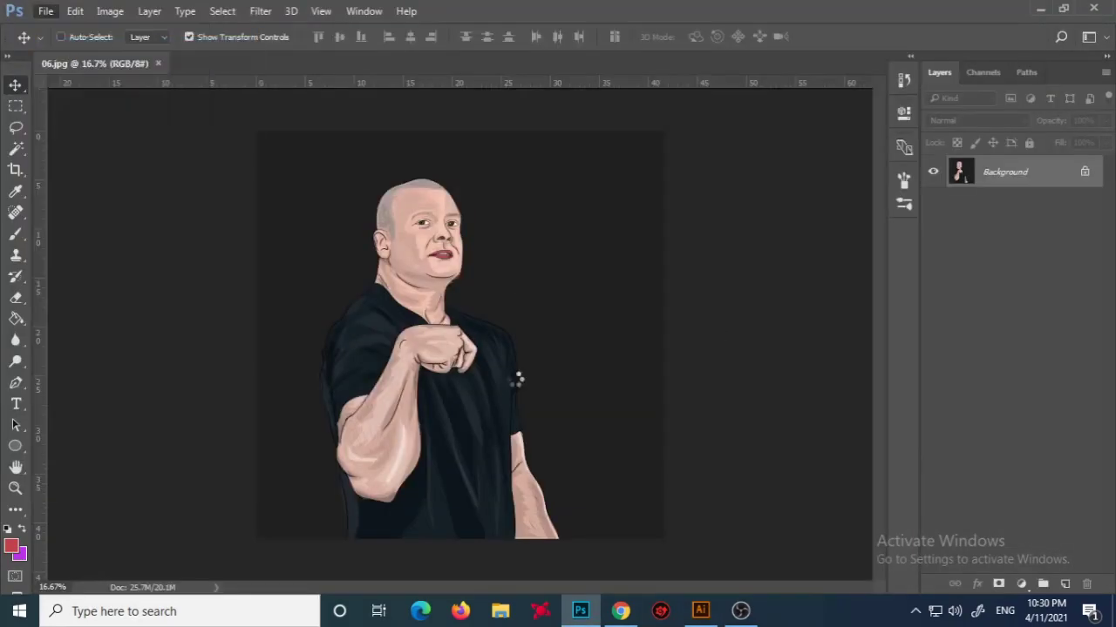
{"action": "left_click", "coordinate": [82, 264]}
{"action": "double_click", "coordinate": [749, 131]}
{"action": "left_click_drag", "start_coordinate": [460, 336], "coordinate": [559, 341]}
Scale, rotate and position the WAL logo on the chest below the fist.
{"action": "key", "text": "ctrl+t"}
{"action": "left_click_drag", "start_coordinate": [578, 290], "coordinate": [475, 350]}
{"action": "left_click_drag", "start_coordinate": [488, 409], "coordinate": [460, 375]}
{"action": "left_click_drag", "start_coordinate": [523, 471], "coordinate": [540, 453]}
{"action": "mouse_move", "coordinate": [403, 462]}
{"action": "left_mouse_down"}
{"action": "mouse_move", "coordinate": [418, 475]}
{"action": "mouse_move", "coordinate": [409, 488]}
{"action": "left_mouse_up"}
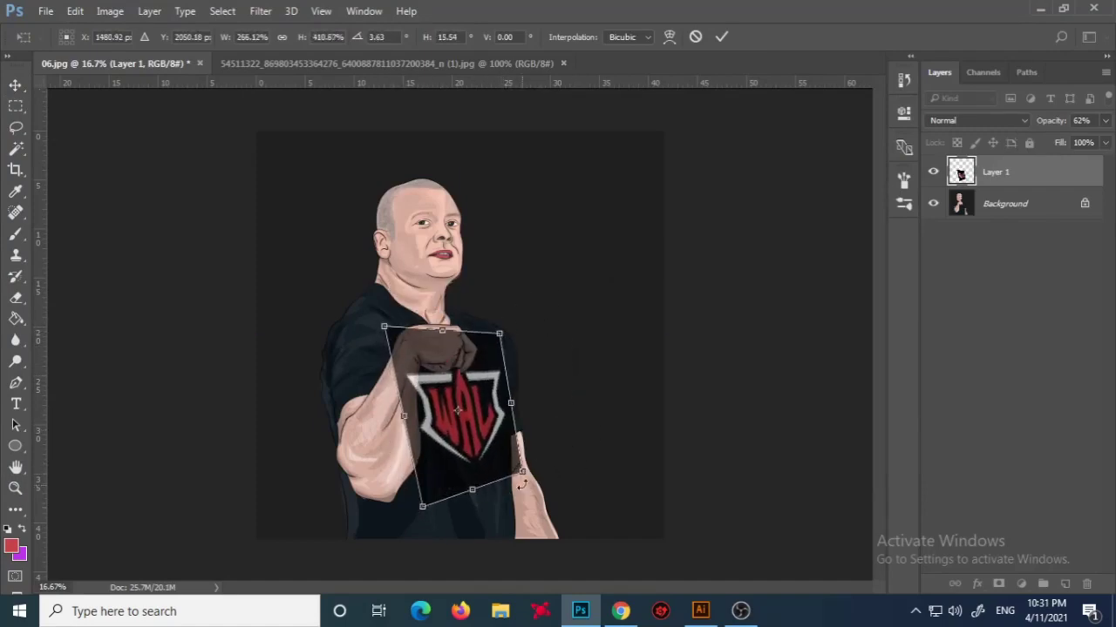
{"action": "left_click_drag", "start_coordinate": [443, 331], "coordinate": [442, 326]}
{"action": "left_click_drag", "start_coordinate": [465, 471], "coordinate": [466, 497]}
{"action": "key", "text": "Return"}
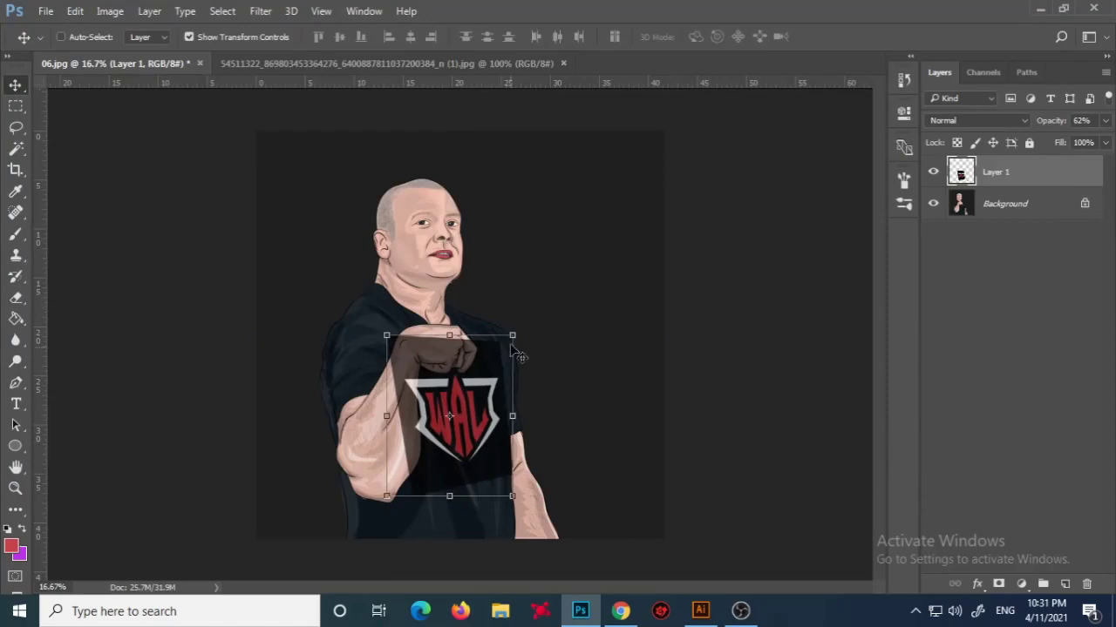
Warp the logo to follow the chest, hide the photo layer, and set logo opacity to 100%.
{"action": "mouse_move", "coordinate": [436, 409]}
{"action": "left_mouse_down"}
{"action": "mouse_move", "coordinate": [445, 388]}
{"action": "mouse_move", "coordinate": [466, 423]}
{"action": "left_mouse_up"}
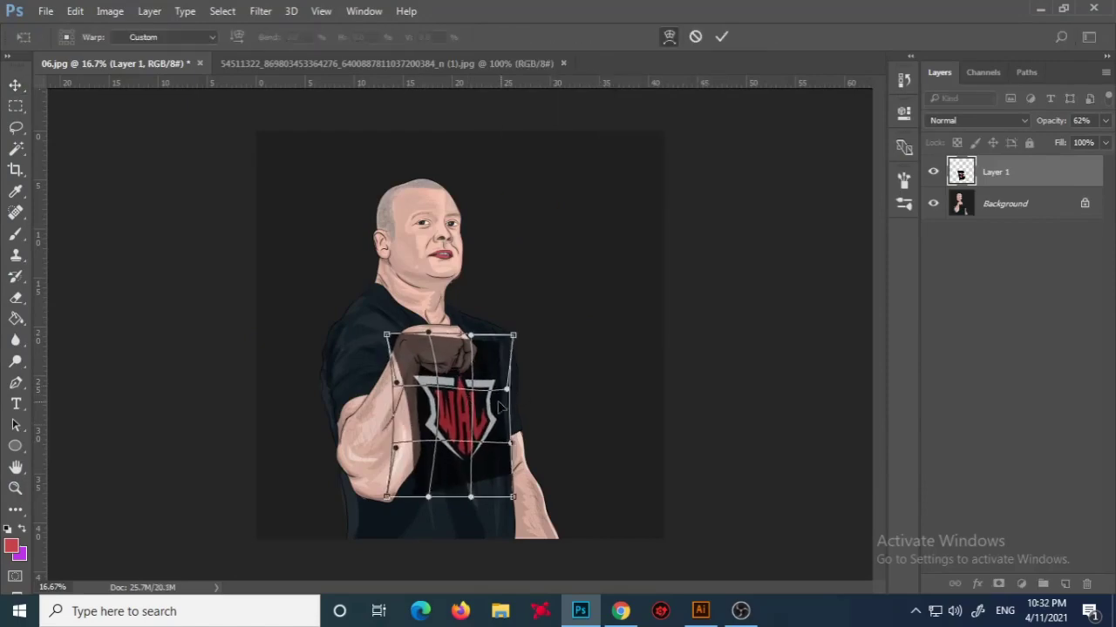
{"action": "left_click", "coordinate": [934, 207]}
{"action": "key", "text": "Return"}
{"action": "right_click", "coordinate": [513, 335]}
{"action": "left_click", "coordinate": [540, 179]}
{"action": "left_click", "coordinate": [933, 203]}
{"action": "key", "text": "Return"}
{"action": "key", "text": "0"}
Save a copy of the image as a JPEG.
{"action": "key", "text": "ctrl+shift+s"}
{"action": "key", "text": "Return"}
{"action": "key", "text": "Return"}
{"action": "key", "text": "alt+Tab"}
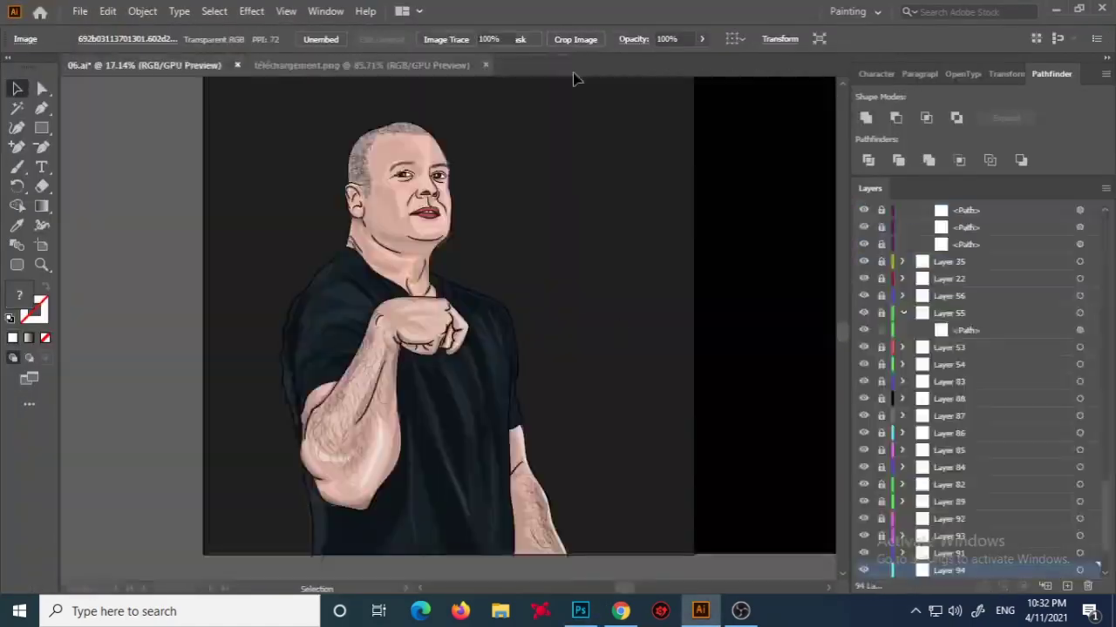
Open 06.jpg and expand its Image Trace into vector shapes.
{"action": "key", "text": "ctrl+o"}
{"action": "double_click", "coordinate": [765, 131]}
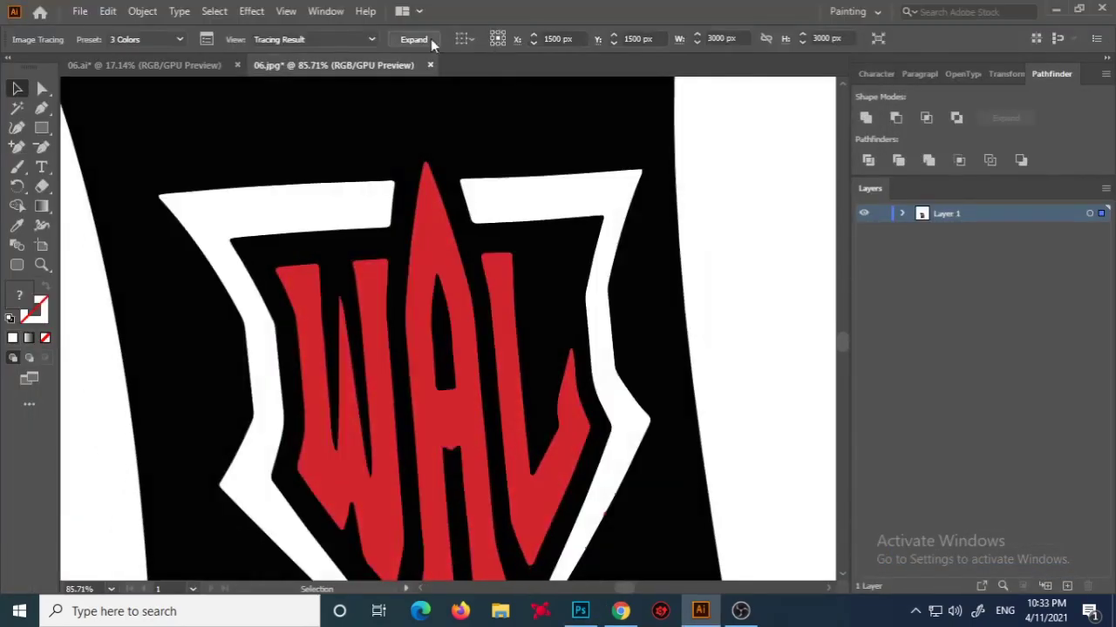
{"action": "left_click", "coordinate": [430, 39]}
{"action": "key", "text": "z"}
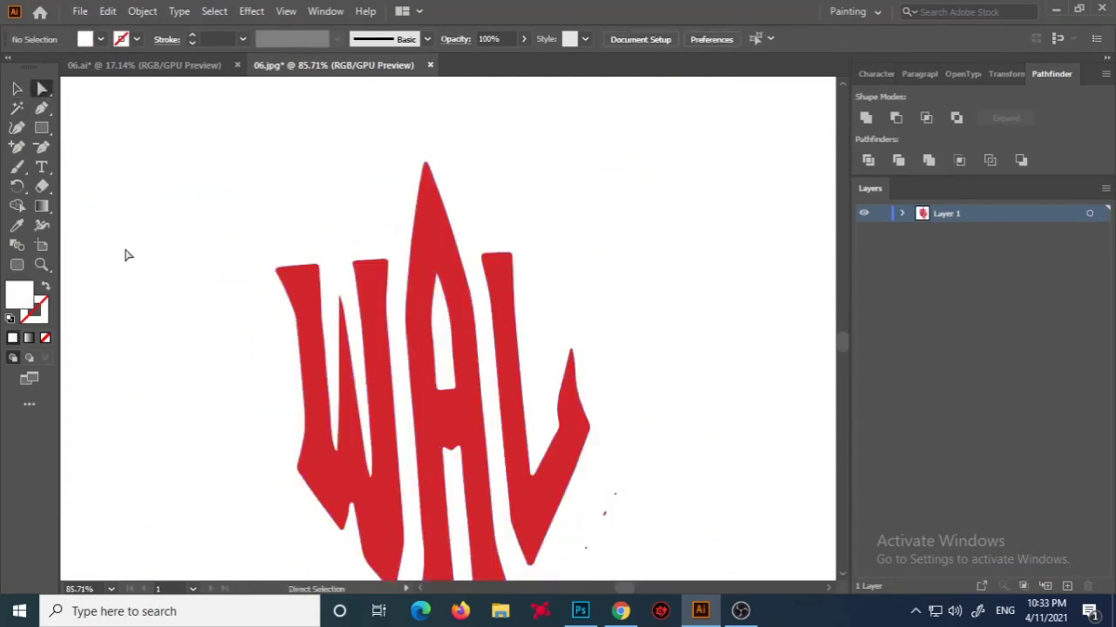
Copy the traced WAL logo into 06.ai and place it on the shirt under the fist.
{"action": "key", "text": "ctrl+a"}
{"action": "left_click", "coordinate": [142, 11]}
{"action": "left_click", "coordinate": [200, 85]}
{"action": "key", "text": "ctrl+c"}
{"action": "left_click", "coordinate": [100, 66]}
{"action": "key", "text": "ctrl+v"}
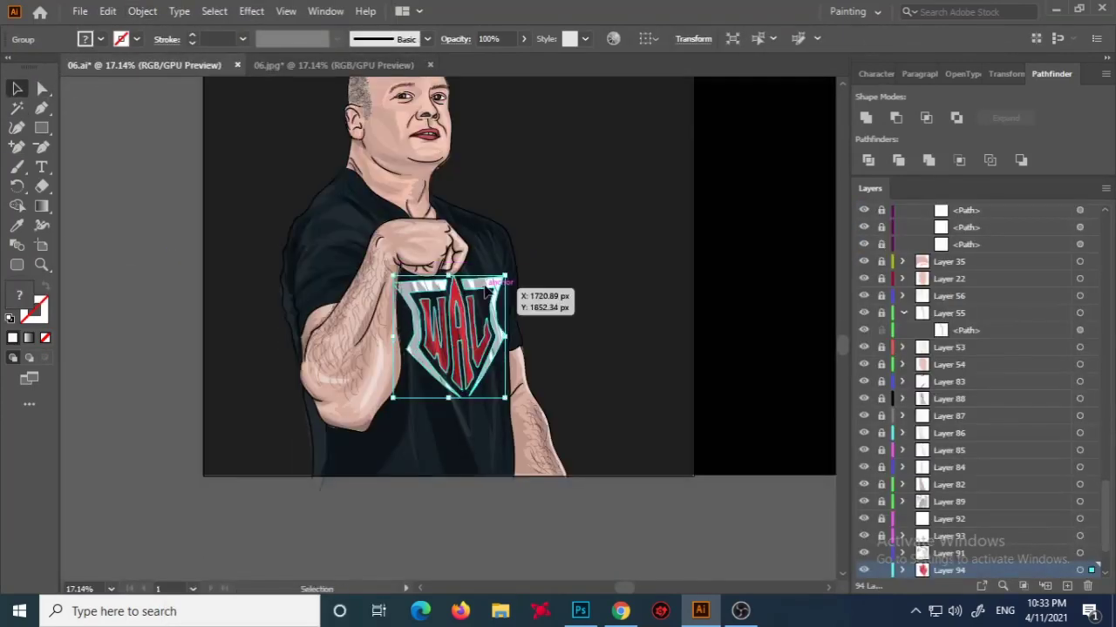
{"action": "left_click_drag", "start_coordinate": [488, 384], "coordinate": [492, 359]}
Select the WAL shield and logo group from the canvas and the Layers panel.
{"action": "left_click", "coordinate": [484, 347]}
{"action": "left_click", "coordinate": [484, 357]}
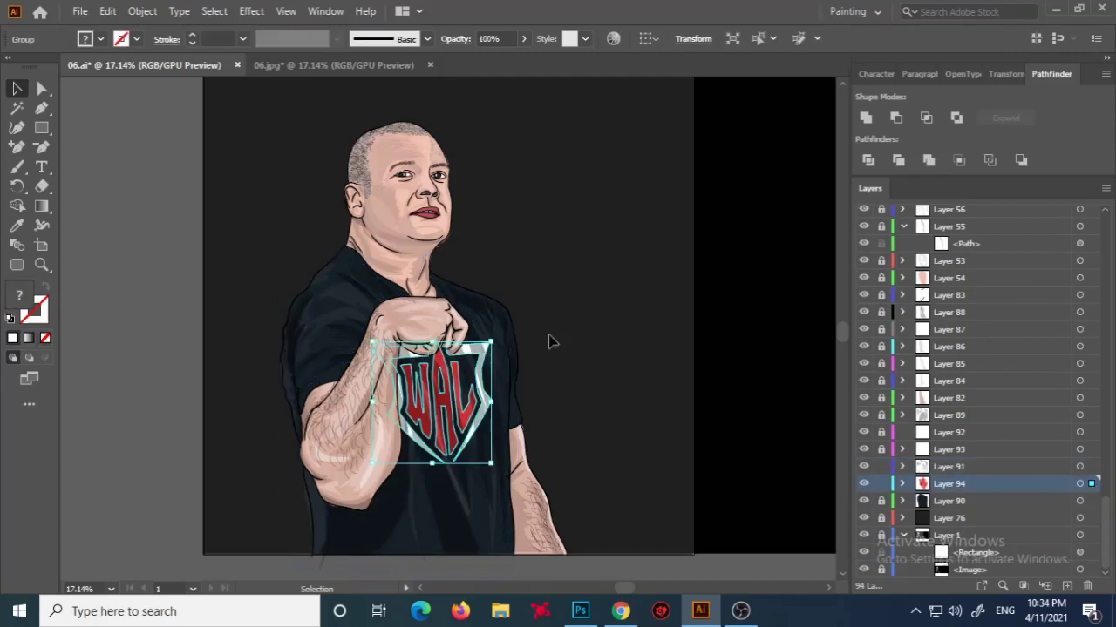
{"action": "left_click", "coordinate": [598, 428]}
{"action": "scroll", "coordinate": [598, 428], "scroll_direction": "down", "scroll_amount": 2}
{"action": "left_click", "coordinate": [1088, 494]}
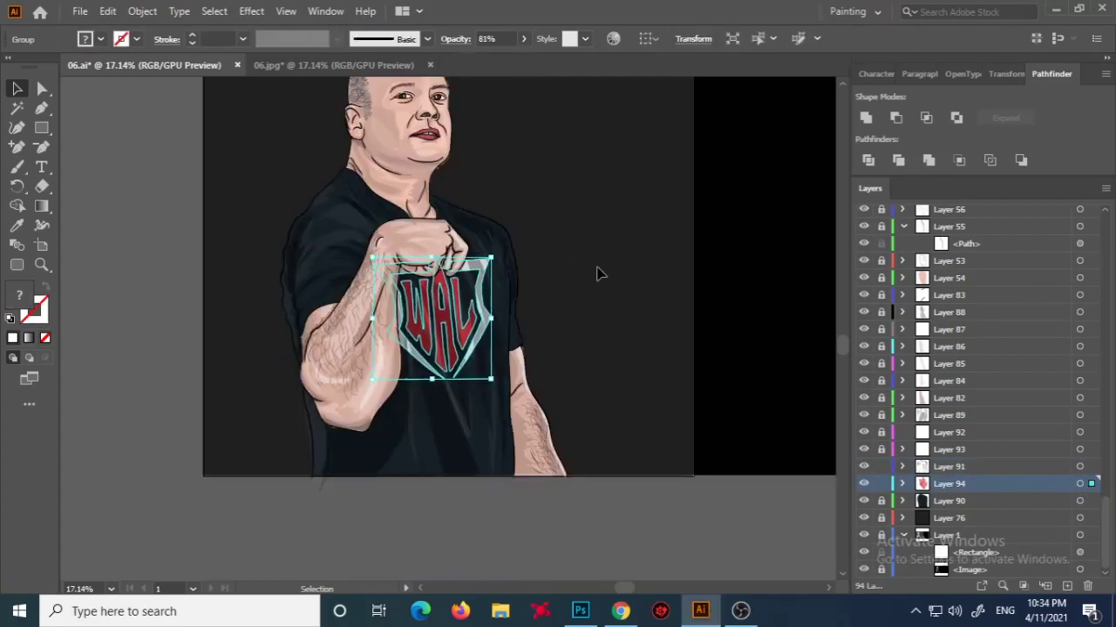
{"action": "left_click", "coordinate": [598, 273]}
{"action": "scroll", "coordinate": [567, 398], "scroll_direction": "up", "scroll_amount": 3}
{"action": "left_click", "coordinate": [1080, 486]}
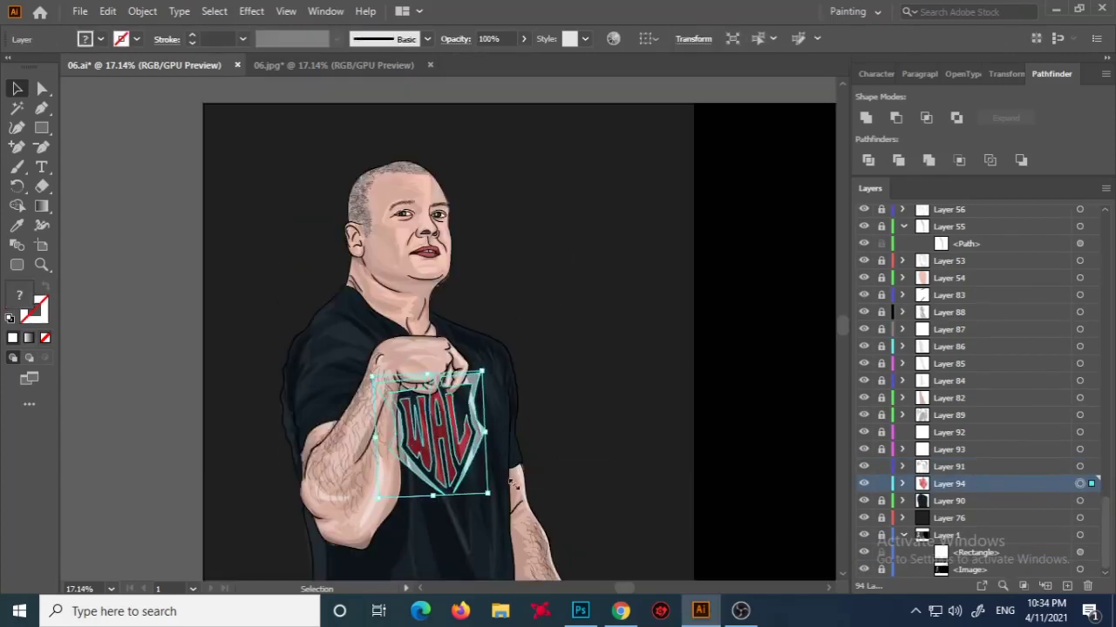
Check the shirt wrinkle lines layer, lock it, and make Layer 89 active.
{"action": "scroll", "coordinate": [590, 448], "scroll_direction": "up", "scroll_amount": 1}
{"action": "scroll", "coordinate": [662, 391], "scroll_direction": "up", "scroll_amount": 1}
{"action": "left_click", "coordinate": [1079, 483]}
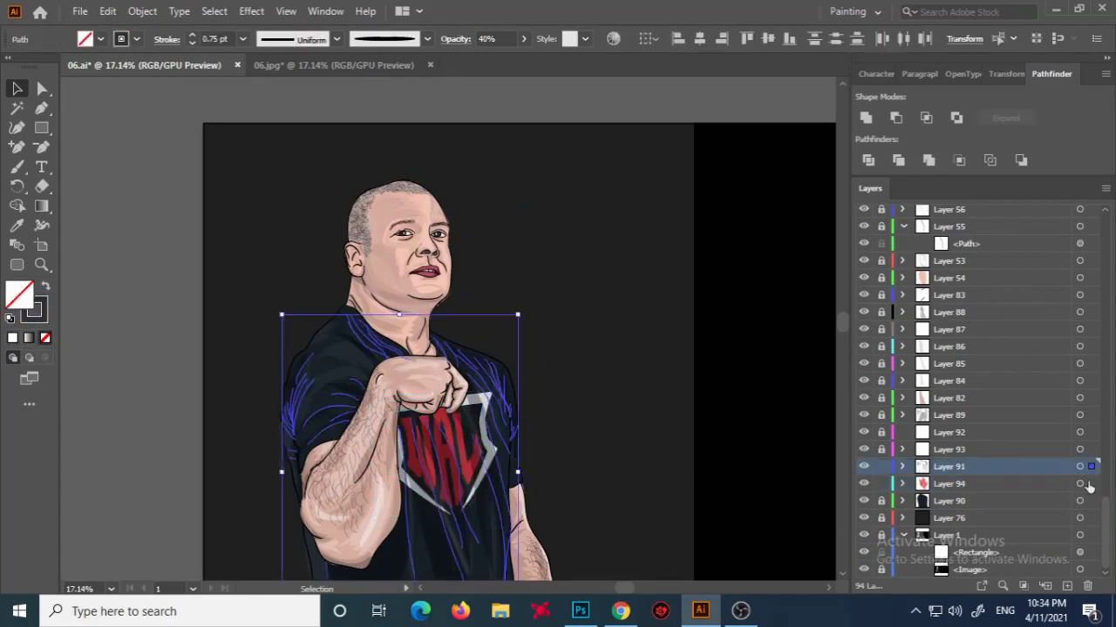
{"action": "left_click", "coordinate": [610, 418]}
{"action": "scroll", "coordinate": [671, 478], "scroll_direction": "down", "scroll_amount": 3}
{"action": "left_click", "coordinate": [1079, 484]}
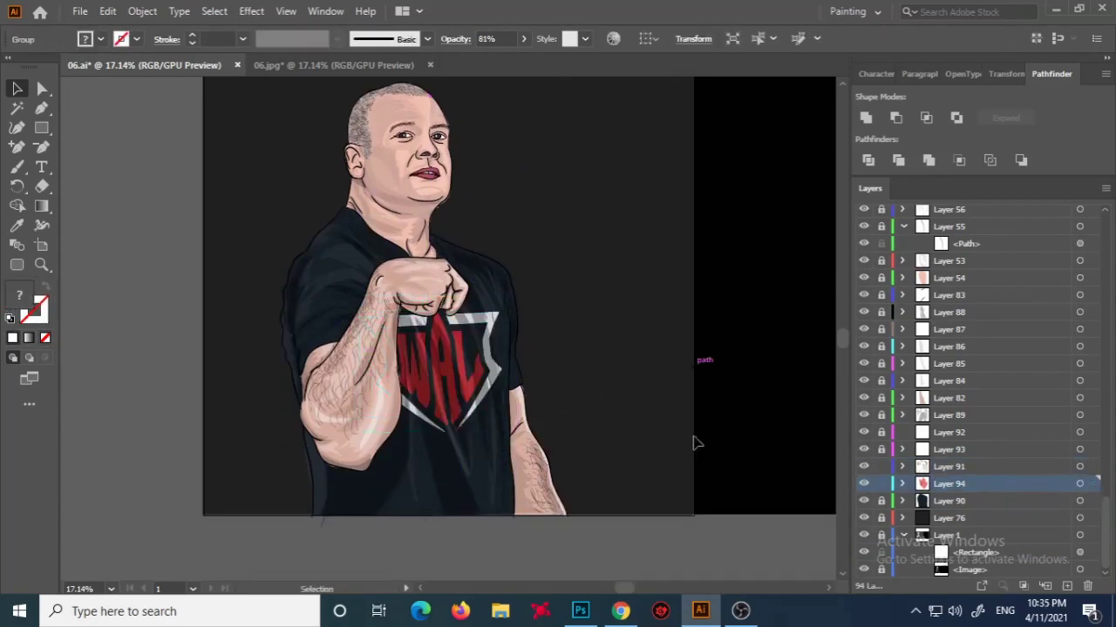
{"action": "left_click", "coordinate": [698, 369]}
{"action": "scroll", "coordinate": [697, 368], "scroll_direction": "up", "scroll_amount": 2}
{"action": "left_click", "coordinate": [881, 466]}
{"action": "left_click", "coordinate": [881, 416]}
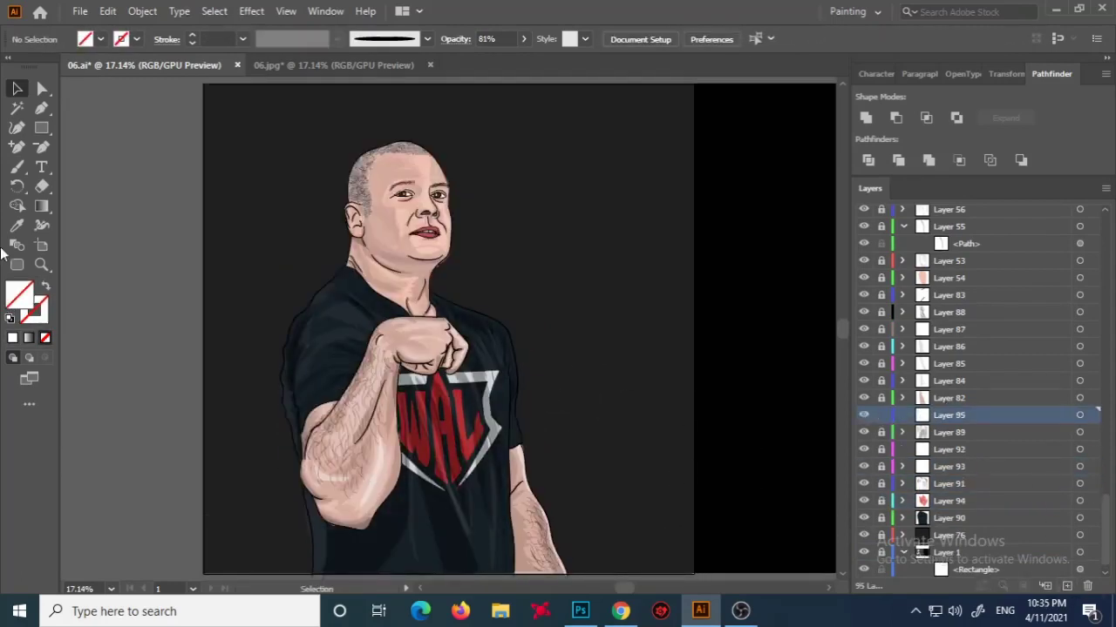
Fill the arm shadow shape black and reshape its anchors over the arm and fist.
{"action": "double_click", "coordinate": [19, 295]}
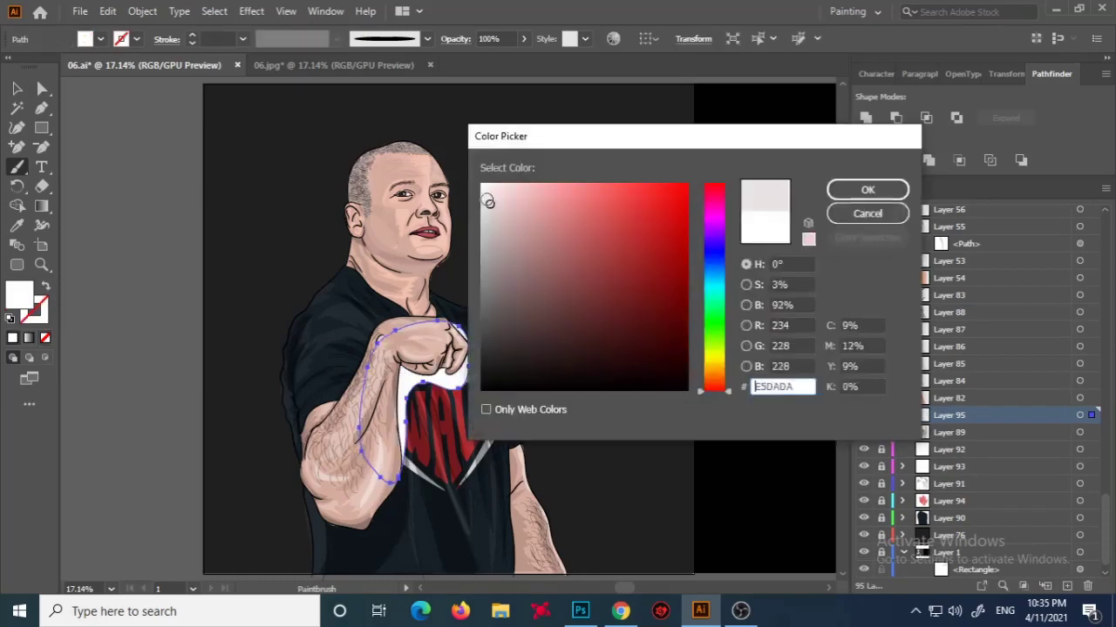
{"action": "left_click", "coordinate": [866, 187]}
{"action": "key", "text": "a"}
{"action": "left_click", "coordinate": [484, 406]}
{"action": "mouse_move", "coordinate": [398, 481]}
{"action": "left_mouse_down"}
{"action": "mouse_move", "coordinate": [386, 518]}
{"action": "mouse_move", "coordinate": [413, 540]}
{"action": "left_mouse_up"}
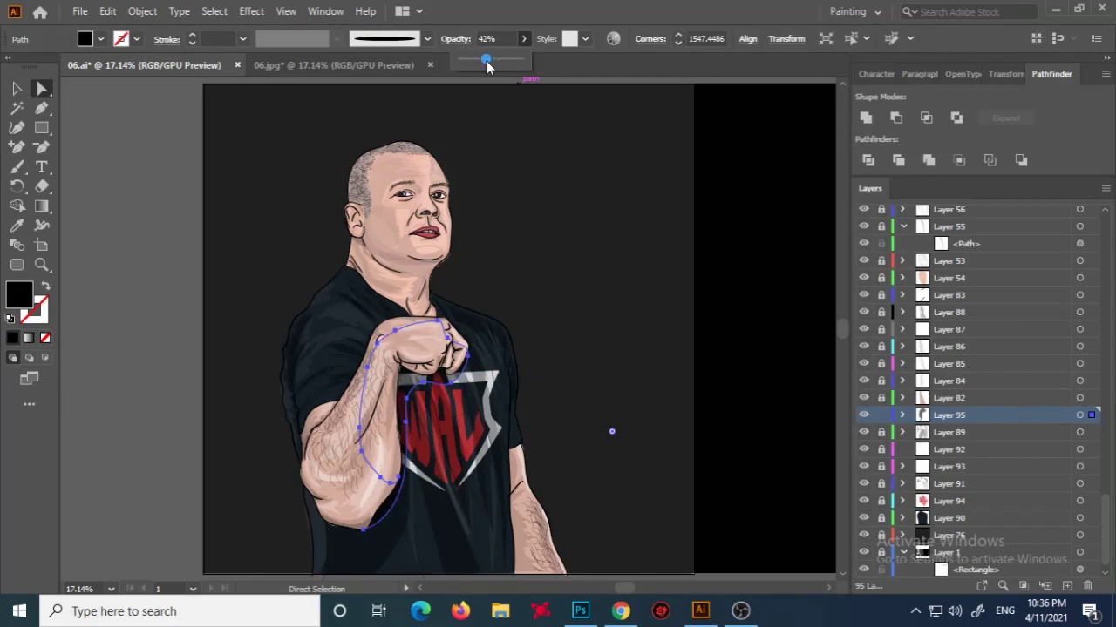
{"action": "scroll", "coordinate": [488, 261], "scroll_direction": "down", "scroll_amount": 1}
{"action": "left_click_drag", "start_coordinate": [475, 335], "coordinate": [415, 451]}
{"action": "left_click", "coordinate": [610, 373]}
{"action": "left_click", "coordinate": [450, 334]}
{"action": "left_click", "coordinate": [559, 297]}
Zoom in on the face and adjust the hair artwork's opacity.
{"action": "scroll", "coordinate": [560, 296], "scroll_direction": "up", "scroll_amount": 1}
{"action": "key", "text": "z"}
{"action": "left_click", "coordinate": [431, 232]}
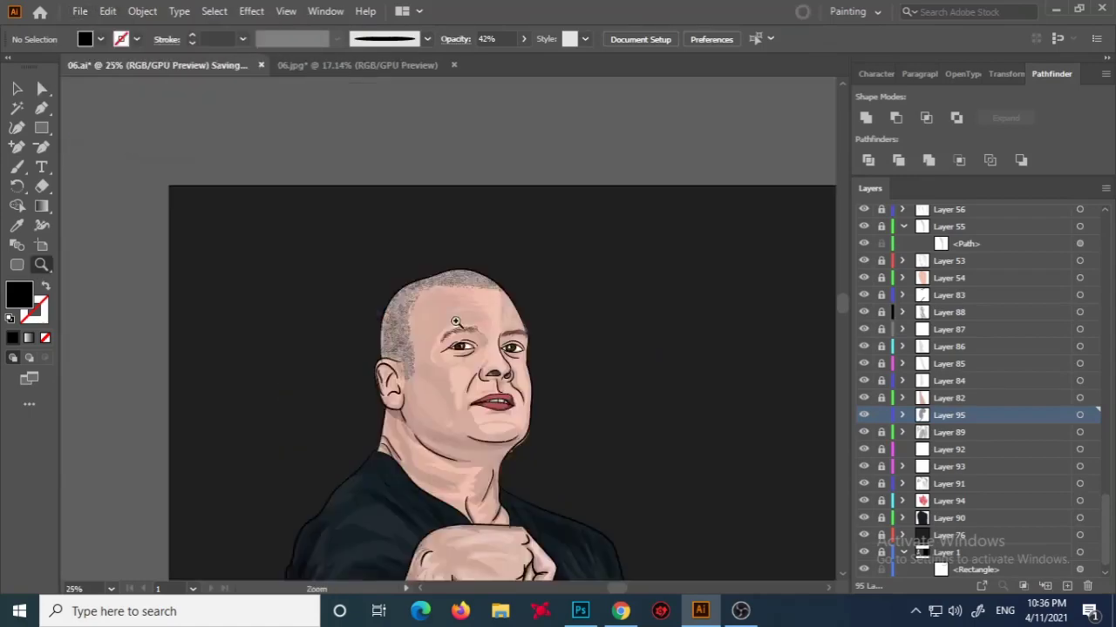
{"action": "left_click", "coordinate": [431, 232]}
{"action": "scroll", "coordinate": [893, 475], "scroll_direction": "up", "scroll_amount": 1}
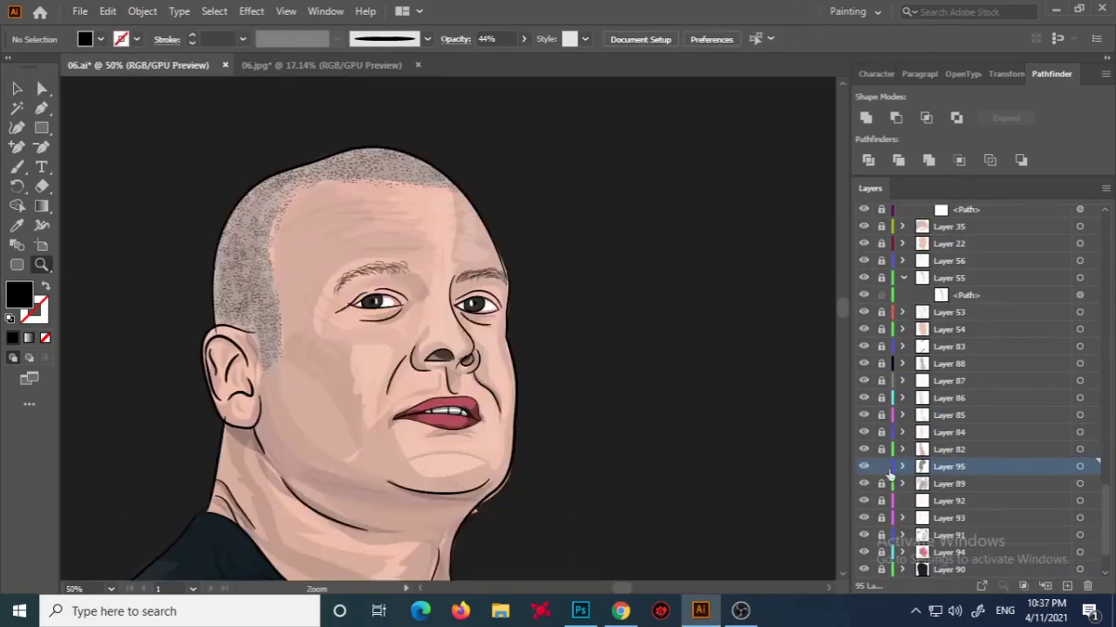
{"action": "scroll", "coordinate": [1008, 333], "scroll_direction": "up", "scroll_amount": 5}
{"action": "key", "text": "a"}
{"action": "left_click", "coordinate": [1079, 415]}
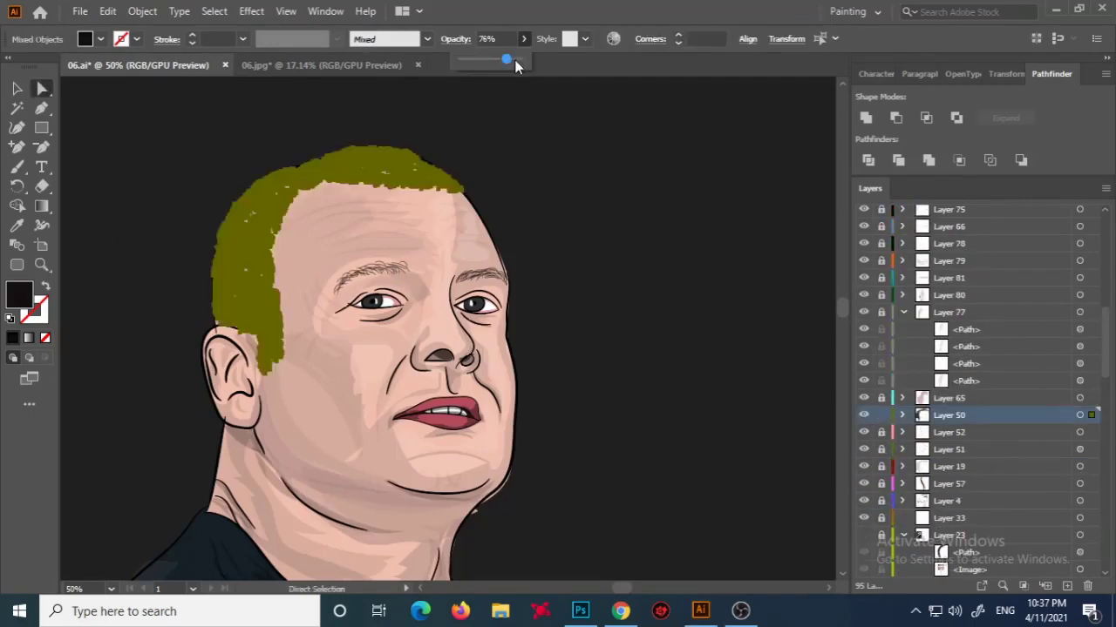
{"action": "left_click", "coordinate": [485, 195]}
{"action": "key", "text": "ctrl+0"}
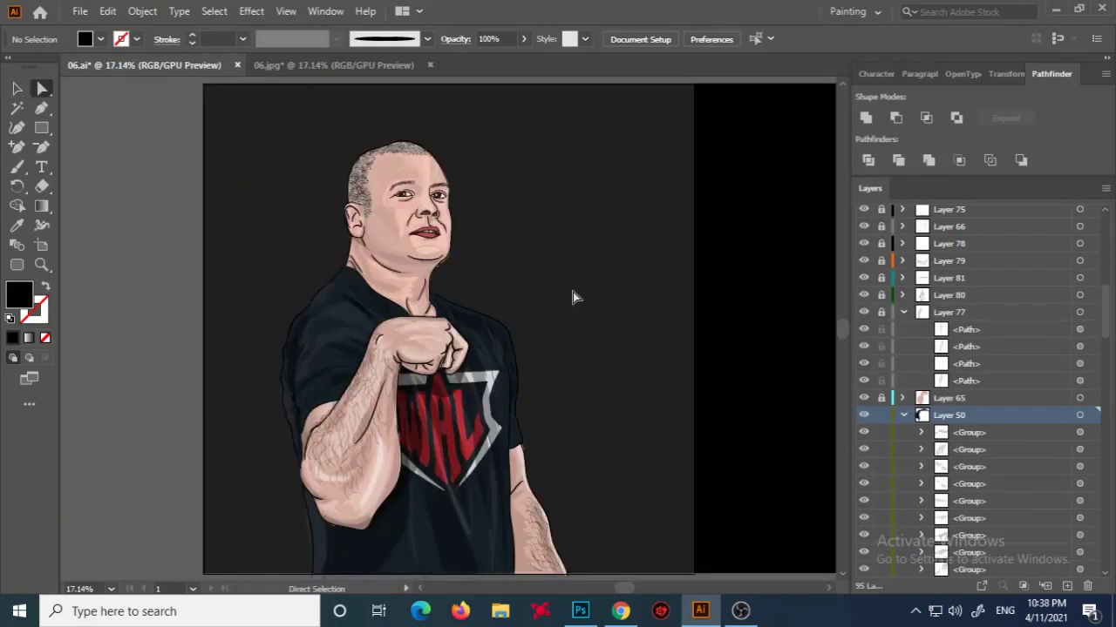
Paint a shadow shape around the neck and lower its opacity.
{"action": "key", "text": "z"}
{"action": "left_click", "coordinate": [572, 292]}
{"action": "scroll", "coordinate": [971, 410], "scroll_direction": "down", "scroll_amount": 5}
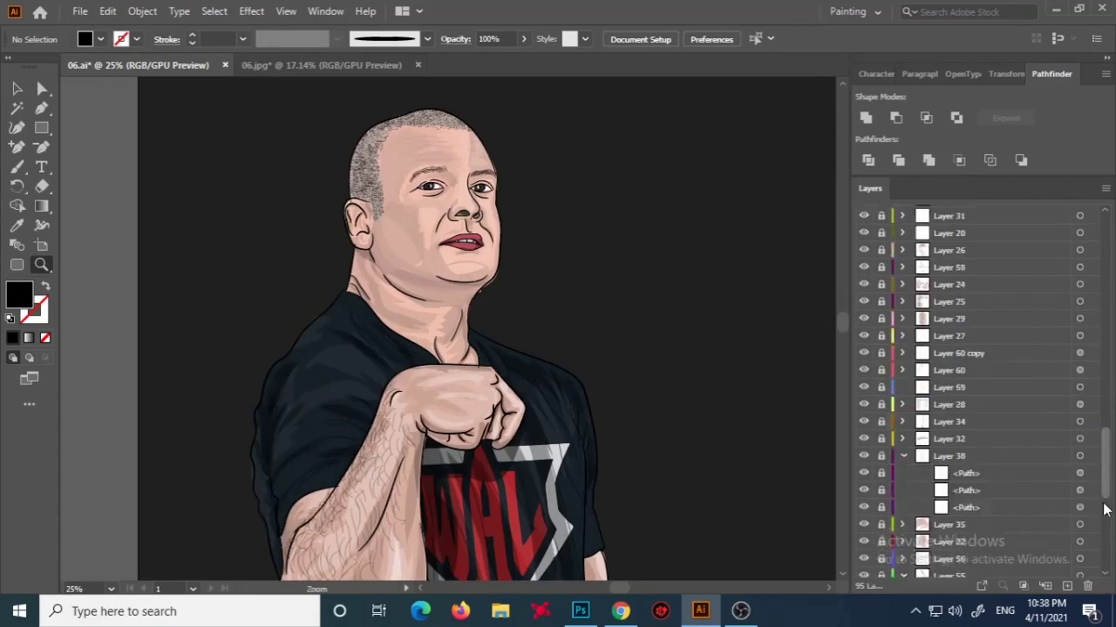
{"action": "left_click", "coordinate": [449, 337]}
{"action": "left_click", "coordinate": [449, 338]}
{"action": "key", "text": "b"}
{"action": "left_click_drag", "start_coordinate": [293, 199], "coordinate": [250, 176]}
{"action": "left_click", "coordinate": [523, 38]}
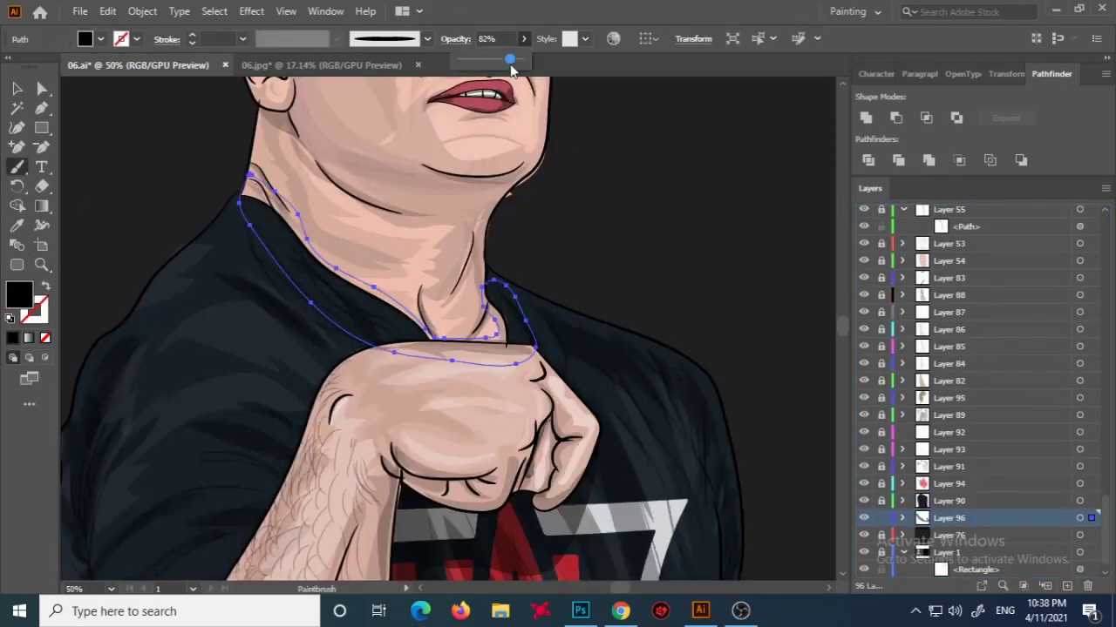
{"action": "key", "text": "ctrl+shift+a"}
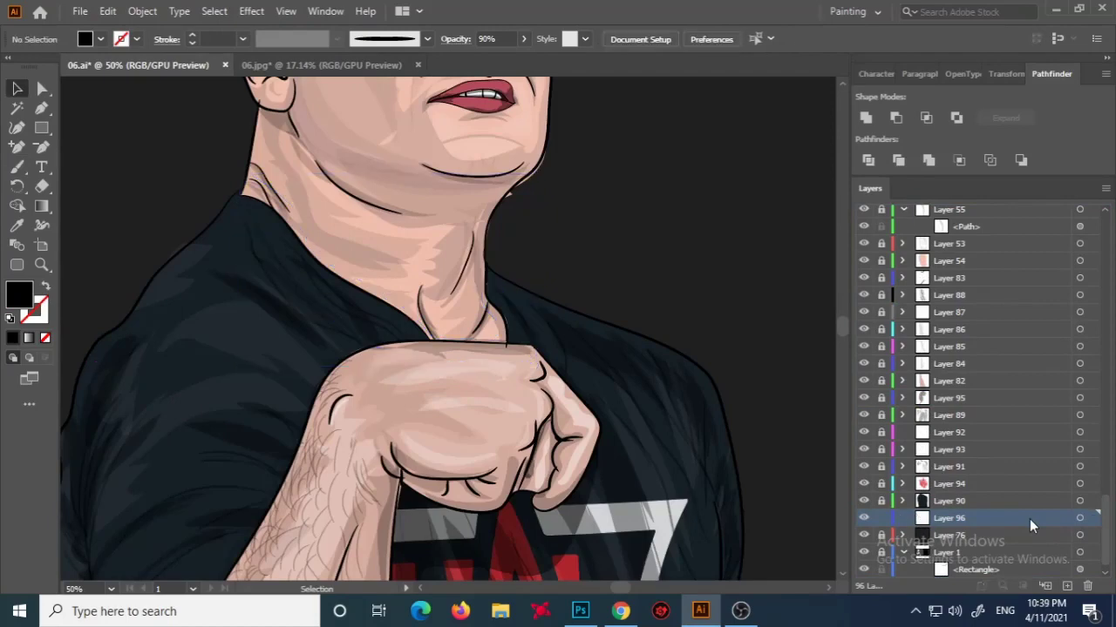
On a new layer, brush a thin line along the shirt collar and adjust its anchor.
{"action": "key", "text": "ctrl+l"}
{"action": "key", "text": "b"}
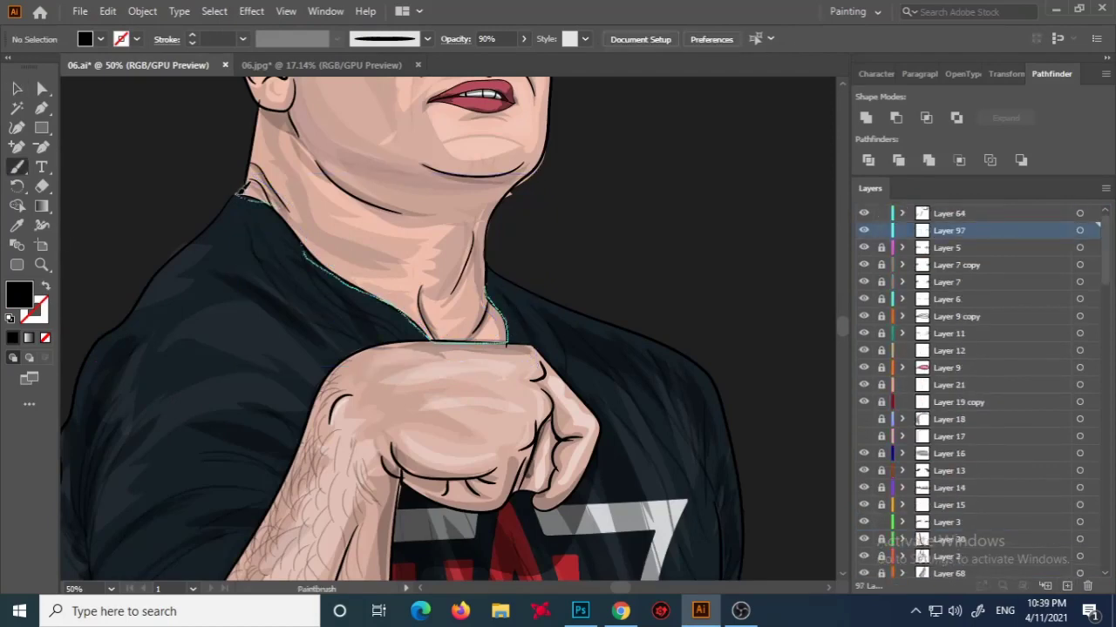
{"action": "key", "text": "shift+x"}
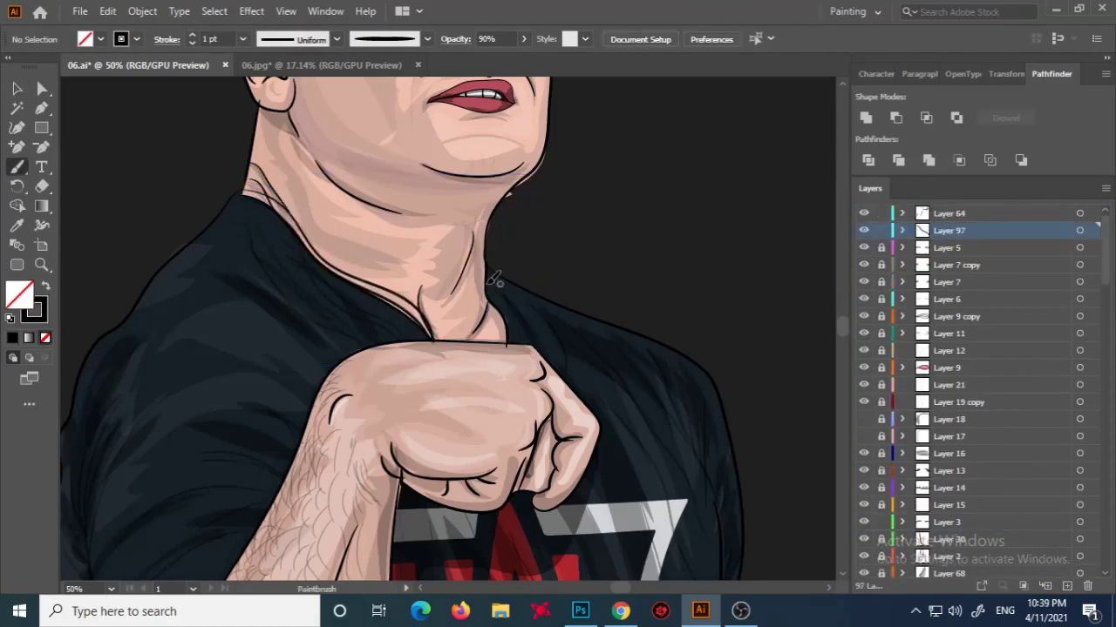
{"action": "left_click_drag", "start_coordinate": [501, 307], "coordinate": [501, 338]}
{"action": "key", "text": "a"}
{"action": "left_click_drag", "start_coordinate": [410, 319], "coordinate": [390, 312]}
{"action": "left_click", "coordinate": [612, 238]}
{"action": "key", "text": "ctrl+0"}
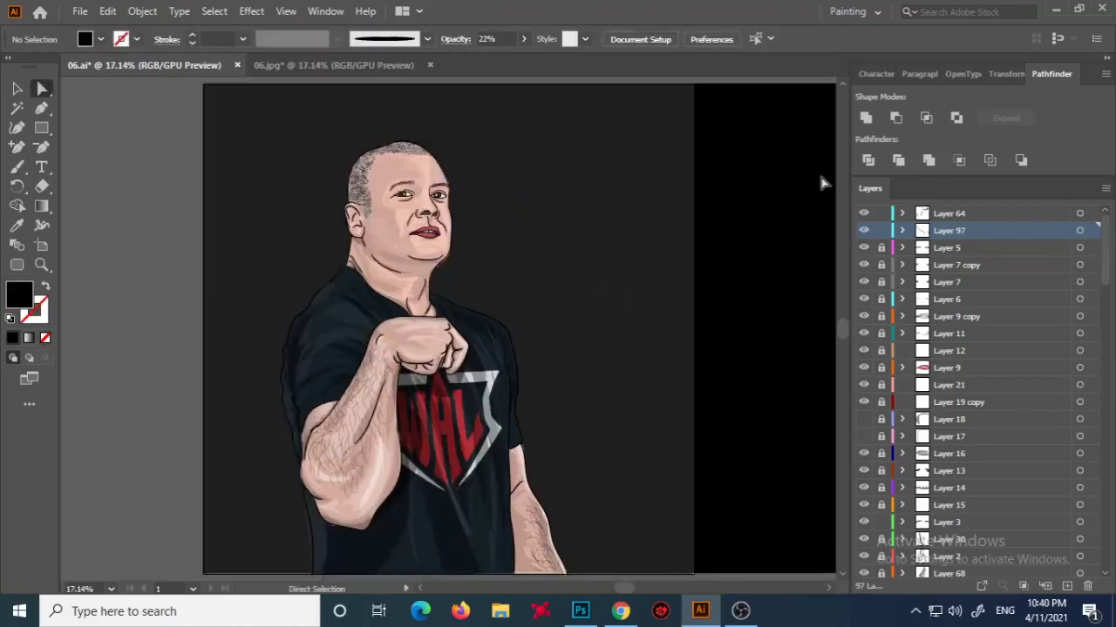
{"action": "key", "text": "ctrl+equal"}
{"action": "key", "text": "ctrl+equal"}
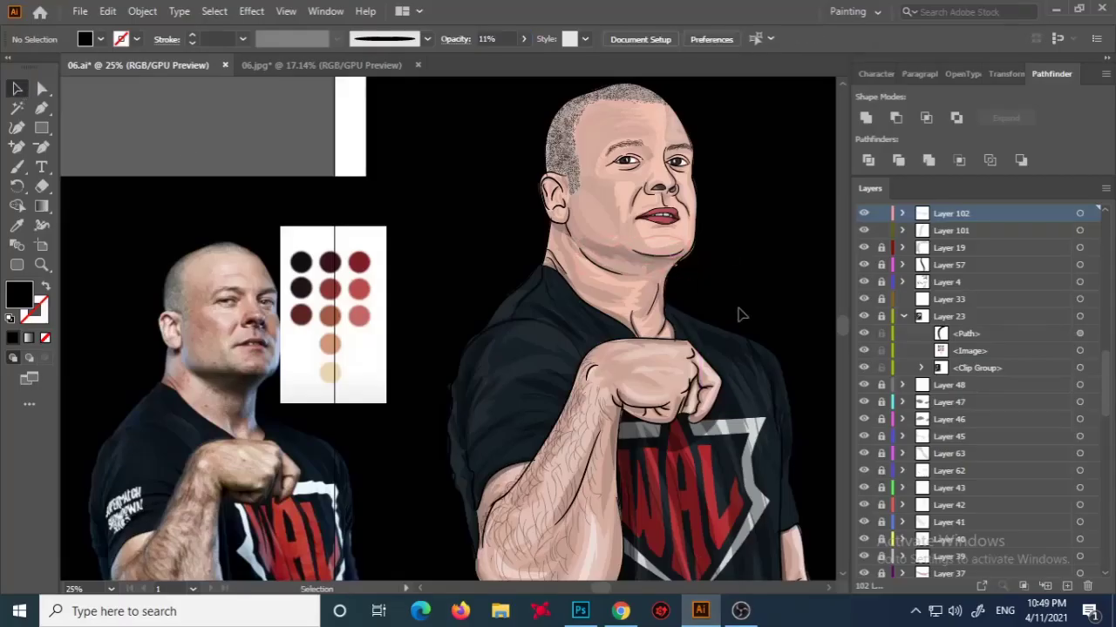
Paint a small red Paintbrush stroke near the ear on a new touch-up layer.
{"action": "key", "text": "ctrl+0"}
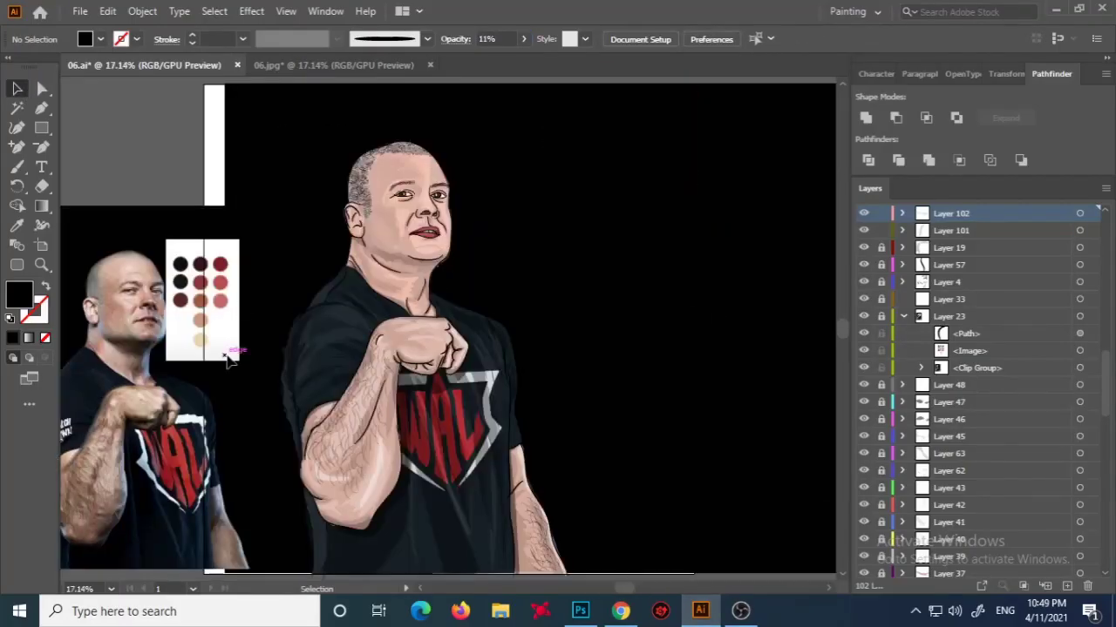
{"action": "key", "text": "ctrl+equal"}
{"action": "key", "text": "ctrl+equal"}
{"action": "key", "text": "ctrl+equal"}
{"action": "key", "text": "b"}
{"action": "left_click", "coordinate": [1067, 586]}
{"action": "left_click_drag", "start_coordinate": [519, 309], "coordinate": [554, 322]}
{"action": "key", "text": "a"}
{"action": "key", "text": "ctrl+0"}
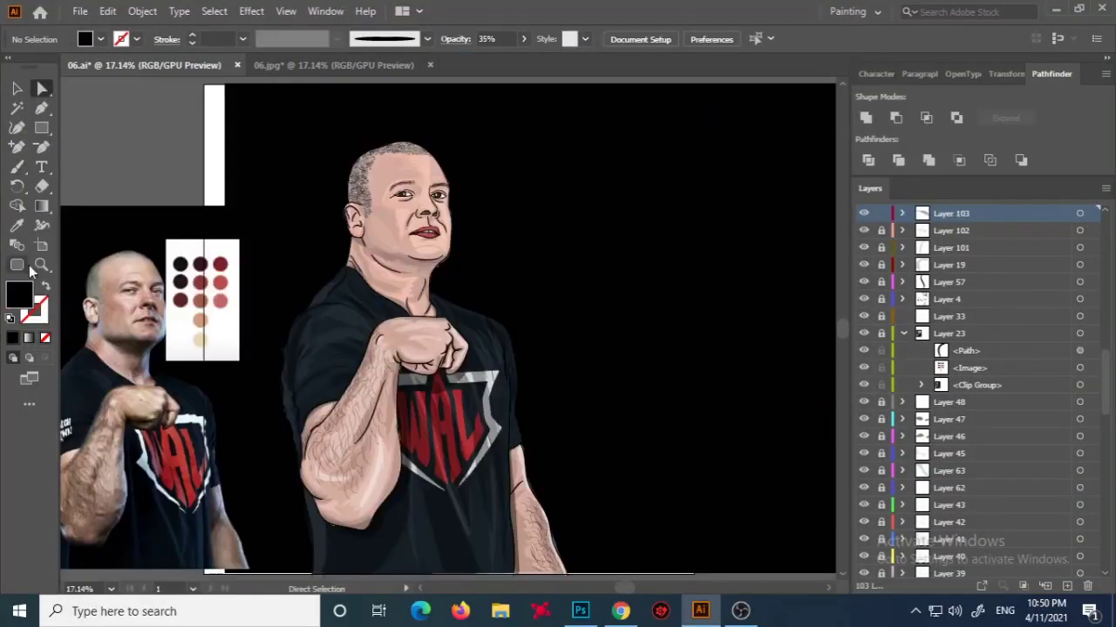
Paint light hair strokes across the head and lower their opacity to 17%.
{"action": "key", "text": "b"}
{"action": "key", "text": "ctrl+l"}
{"action": "mouse_move", "coordinate": [391, 144]}
{"action": "left_mouse_down"}
{"action": "mouse_move", "coordinate": [427, 144]}
{"action": "mouse_move", "coordinate": [352, 199]}
{"action": "left_mouse_up"}
{"action": "key", "text": "v"}
{"action": "left_click", "coordinate": [366, 166]}
{"action": "left_click", "coordinate": [523, 38]}
{"action": "left_click_drag", "start_coordinate": [481, 59], "coordinate": [471, 60]}
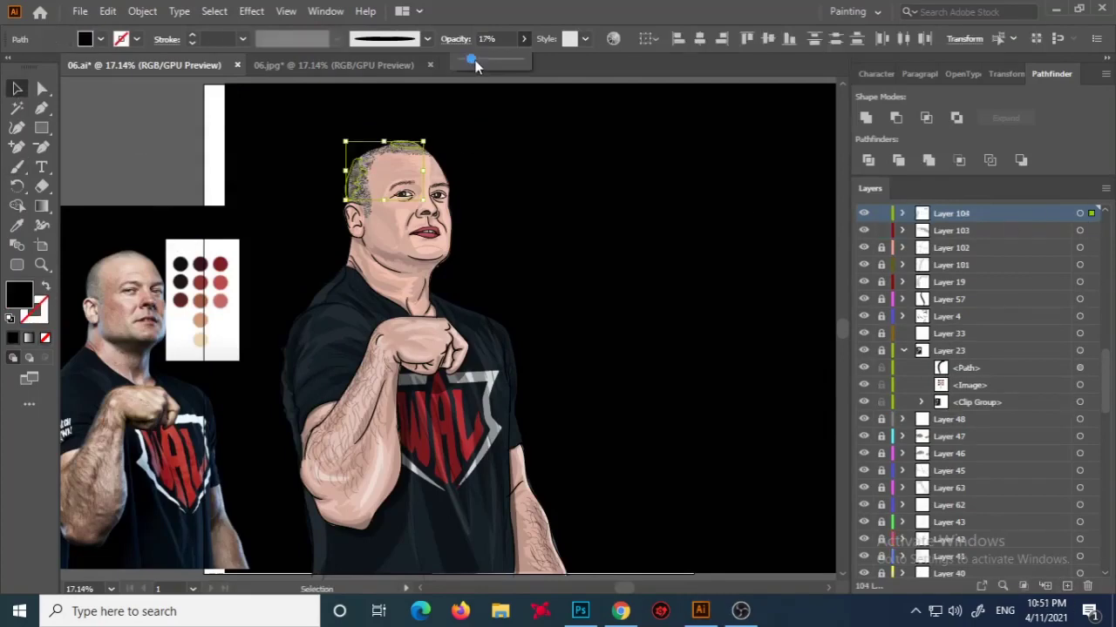
Save the document as an Illustrator (.ai) file with default options.
{"action": "left_click", "coordinate": [79, 11]}
{"action": "left_click", "coordinate": [75, 159]}
{"action": "left_click", "coordinate": [629, 533]}
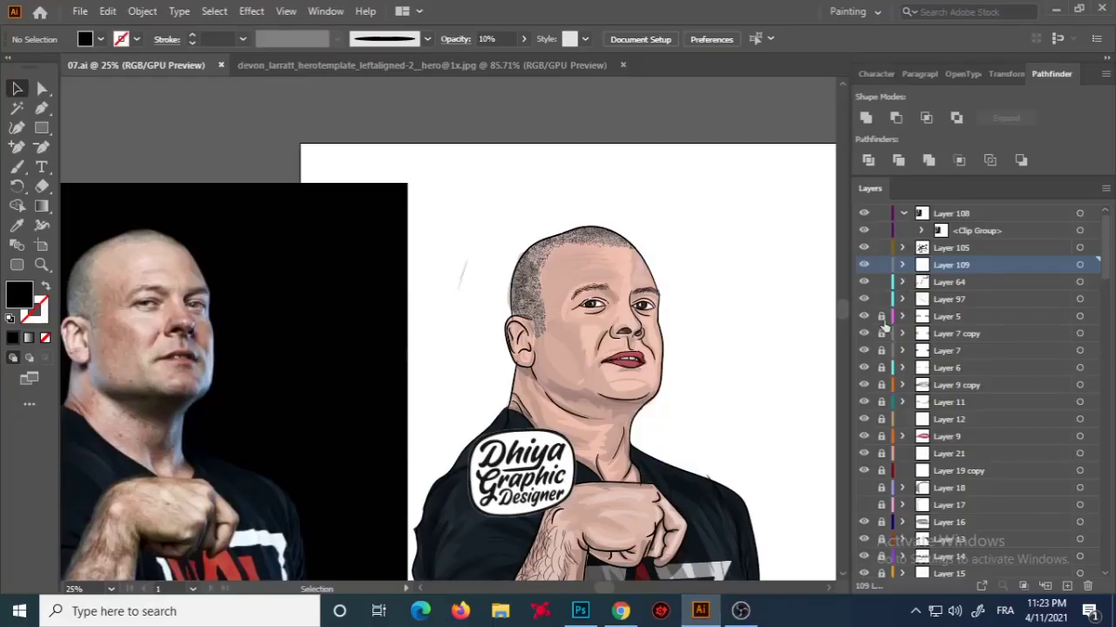
In 07.ai, scroll the portrait and select the stippled hair shape.
{"action": "scroll", "coordinate": [976, 366], "scroll_direction": "down", "scroll_amount": 5}
{"action": "scroll", "coordinate": [976, 383], "scroll_direction": "down", "scroll_amount": 5}
{"action": "scroll", "coordinate": [981, 418], "scroll_direction": "down", "scroll_amount": 5}
{"action": "key", "text": "a"}
{"action": "left_click", "coordinate": [520, 265]}
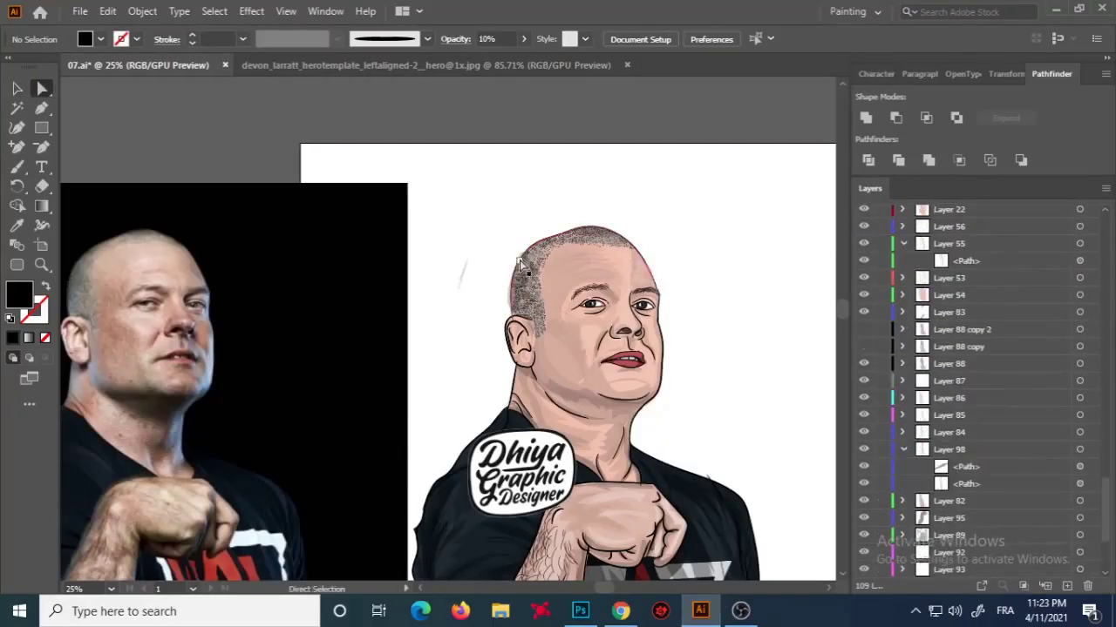
Inspect the stippled hair shape and the head outline path with Direct Selection.
{"action": "left_click", "coordinate": [408, 184]}
{"action": "left_click", "coordinate": [523, 278]}
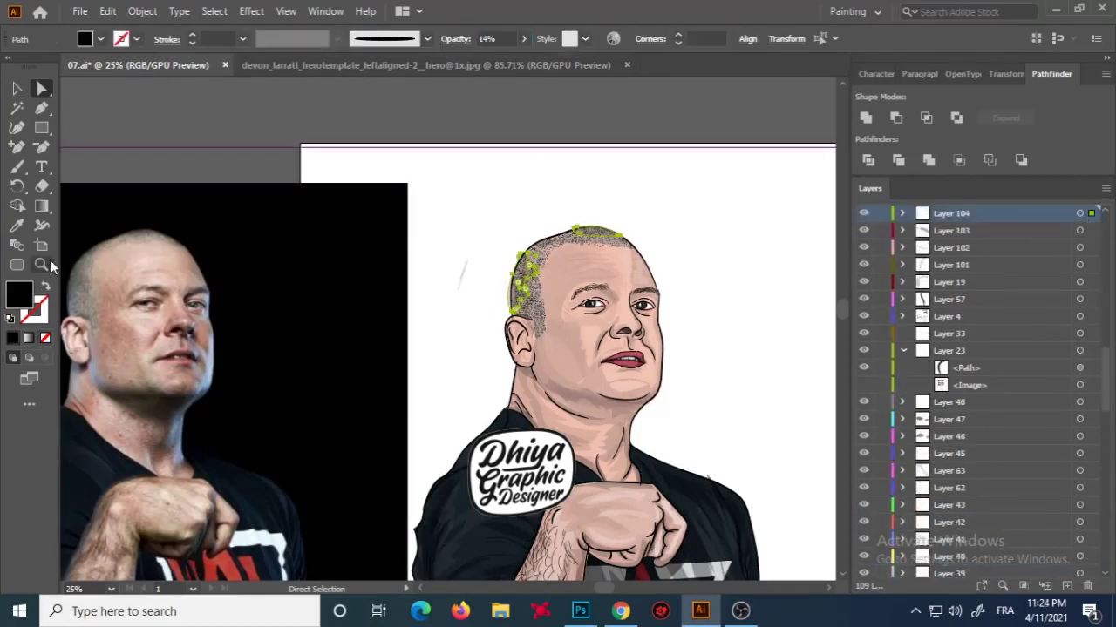
{"action": "key", "text": "shift+e"}
{"action": "key", "text": "ctrl+equal"}
{"action": "key", "text": "ctrl+equal"}
{"action": "key", "text": "ctrl+equal"}
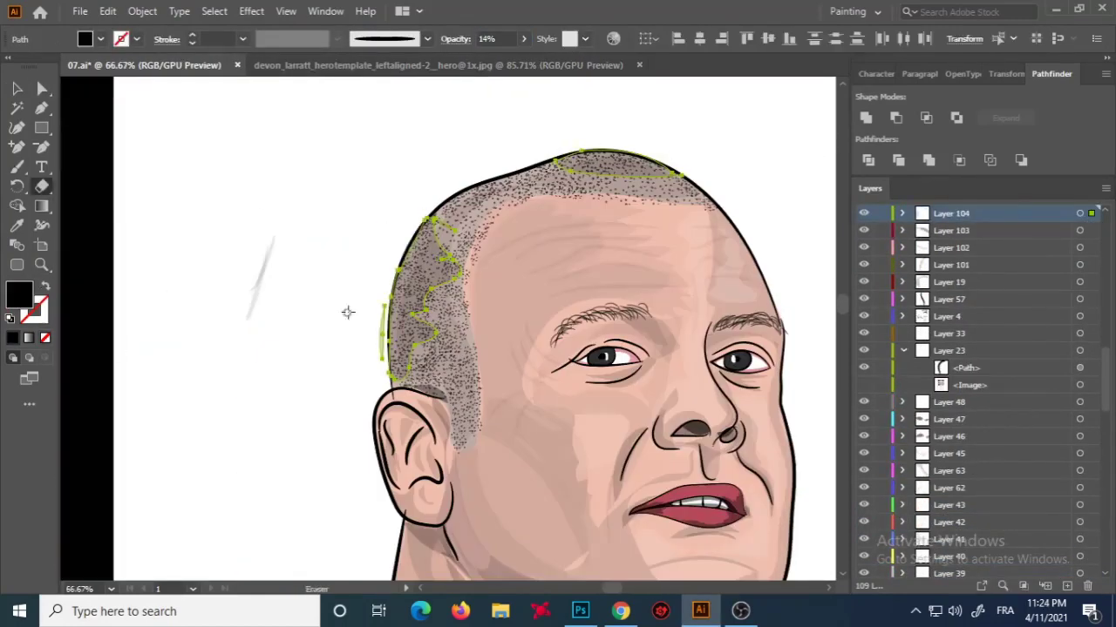
{"action": "scroll", "coordinate": [251, 353], "scroll_direction": "down", "scroll_amount": 2}
{"action": "left_click", "coordinate": [396, 317], "text": "ctrl"}
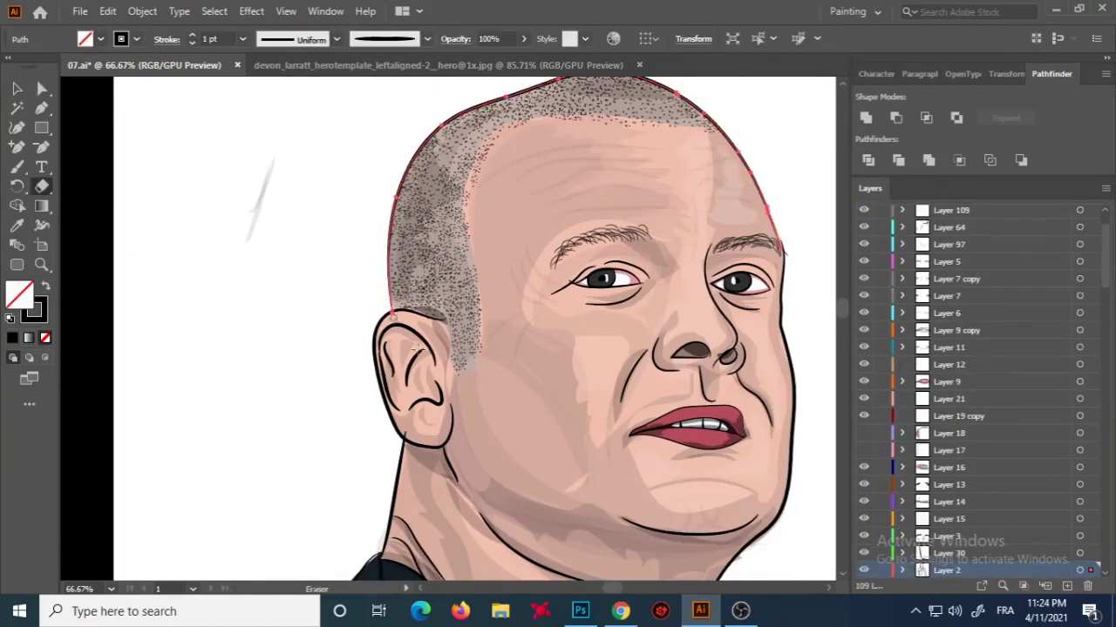
{"action": "key", "text": "a"}
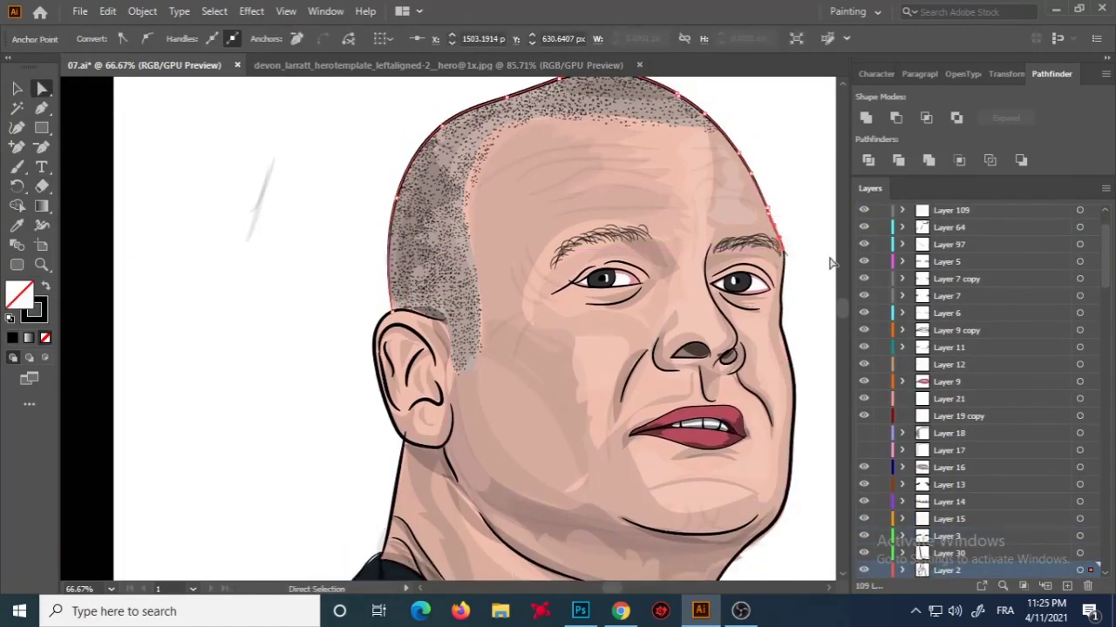
{"action": "left_click", "coordinate": [830, 264]}
Check the neck shadow, chin shadow and neck edge paths and anchors.
{"action": "scroll", "coordinate": [660, 399], "scroll_direction": "down", "scroll_amount": 5}
{"action": "scroll", "coordinate": [659, 398], "scroll_direction": "down", "scroll_amount": 3}
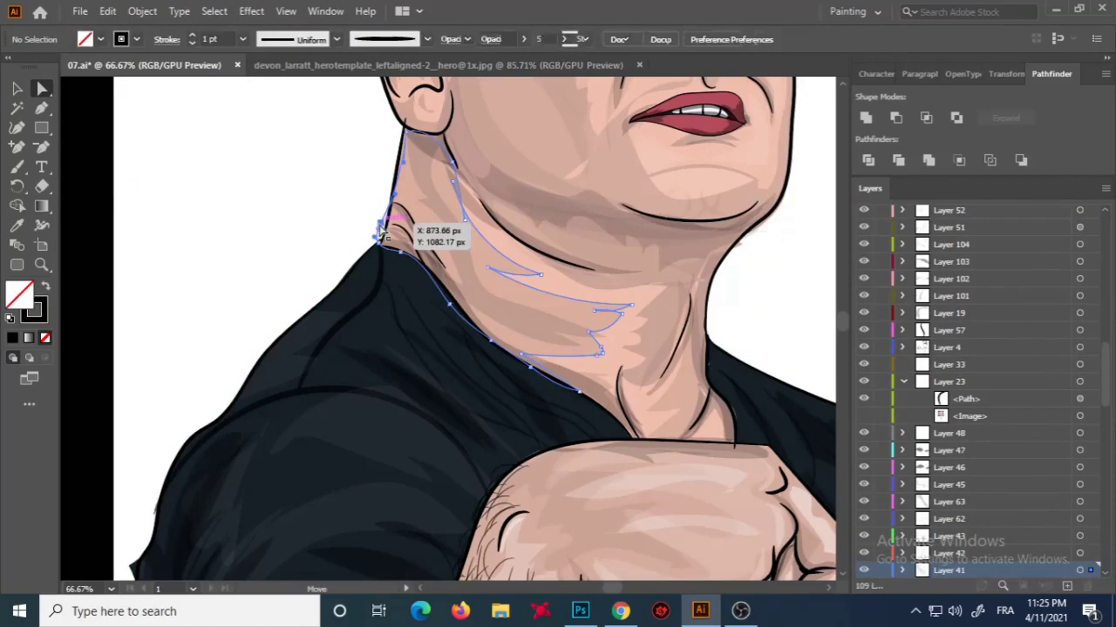
{"action": "left_click", "coordinate": [383, 234]}
{"action": "left_click", "coordinate": [739, 237]}
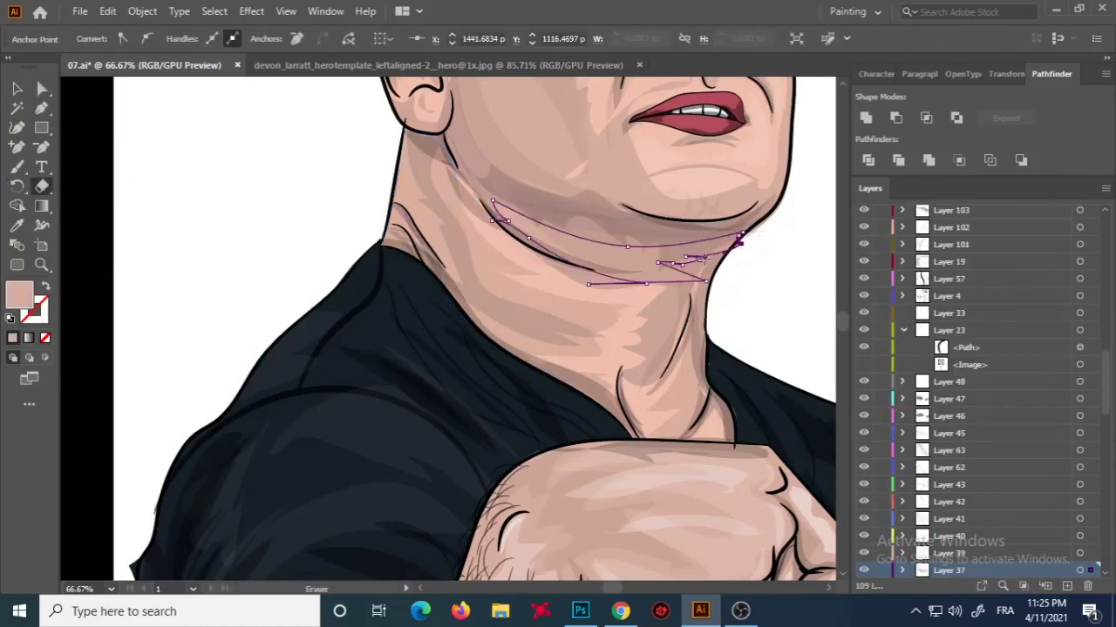
{"action": "left_click", "coordinate": [760, 237]}
{"action": "key", "text": "ctrl+shift+a"}
{"action": "scroll", "coordinate": [417, 281], "scroll_direction": "up", "scroll_amount": 5}
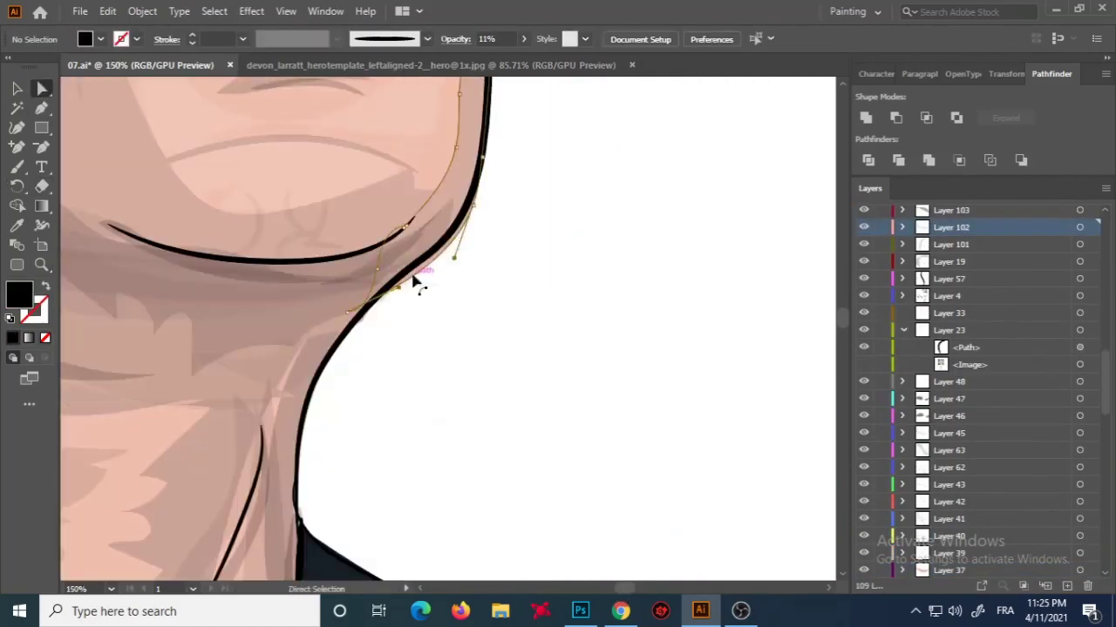
{"action": "left_click", "coordinate": [416, 281]}
{"action": "scroll", "coordinate": [451, 266], "scroll_direction": "down", "scroll_amount": 5}
{"action": "scroll", "coordinate": [455, 312], "scroll_direction": "up", "scroll_amount": 2}
{"action": "scroll", "coordinate": [455, 312], "scroll_direction": "up", "scroll_amount": 2}
Check the shoulder path and a stroke on the forearm.
{"action": "left_click", "coordinate": [455, 312]}
{"action": "key", "text": "ctrl+shift+a"}
{"action": "scroll", "coordinate": [628, 427], "scroll_direction": "down", "scroll_amount": 2}
{"action": "scroll", "coordinate": [622, 357], "scroll_direction": "down", "scroll_amount": 5}
{"action": "scroll", "coordinate": [593, 393], "scroll_direction": "down", "scroll_amount": 1}
{"action": "left_click", "coordinate": [561, 419]}
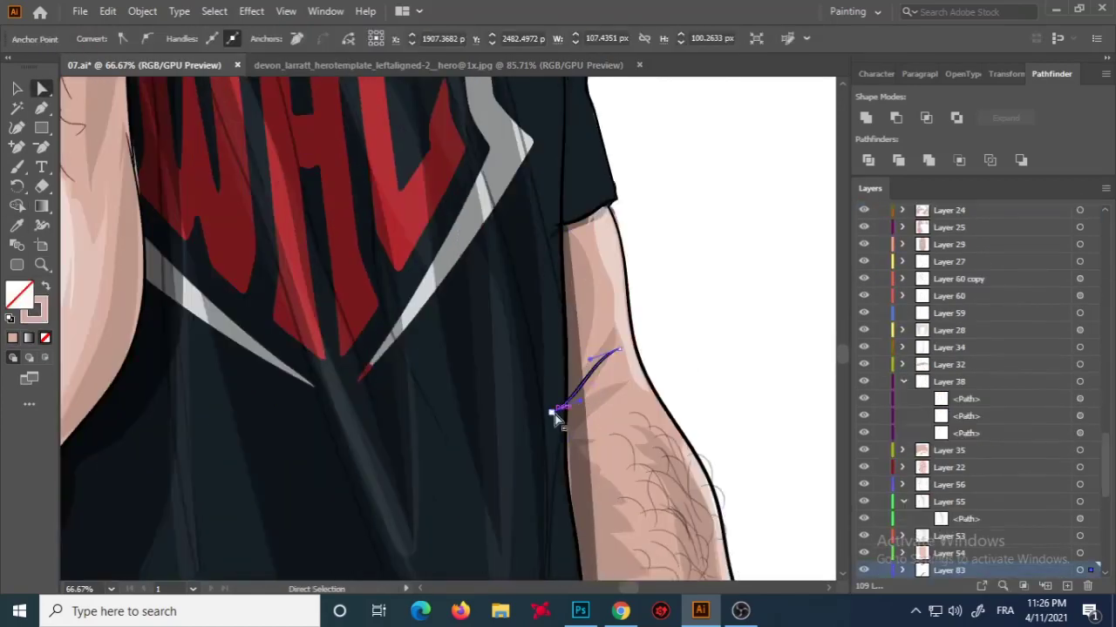
{"action": "key", "text": "ctrl+shift+a"}
{"action": "scroll", "coordinate": [560, 418], "scroll_direction": "down", "scroll_amount": 5}
Inspect the shirt's shoulder shape and the shoulder edge anchors.
{"action": "left_click", "coordinate": [323, 298]}
{"action": "key", "text": "ctrl+shift+a"}
{"action": "scroll", "coordinate": [484, 301], "scroll_direction": "up", "scroll_amount": 4}
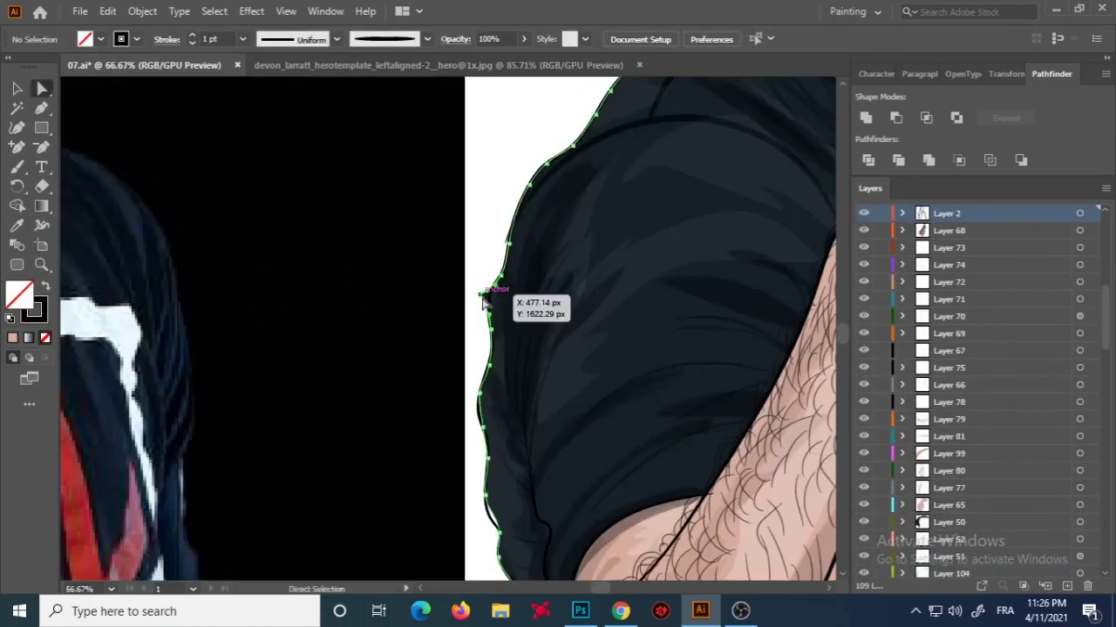
{"action": "left_click", "coordinate": [485, 301]}
{"action": "left_click", "coordinate": [473, 364]}
{"action": "key", "text": "ctrl+shift+a"}
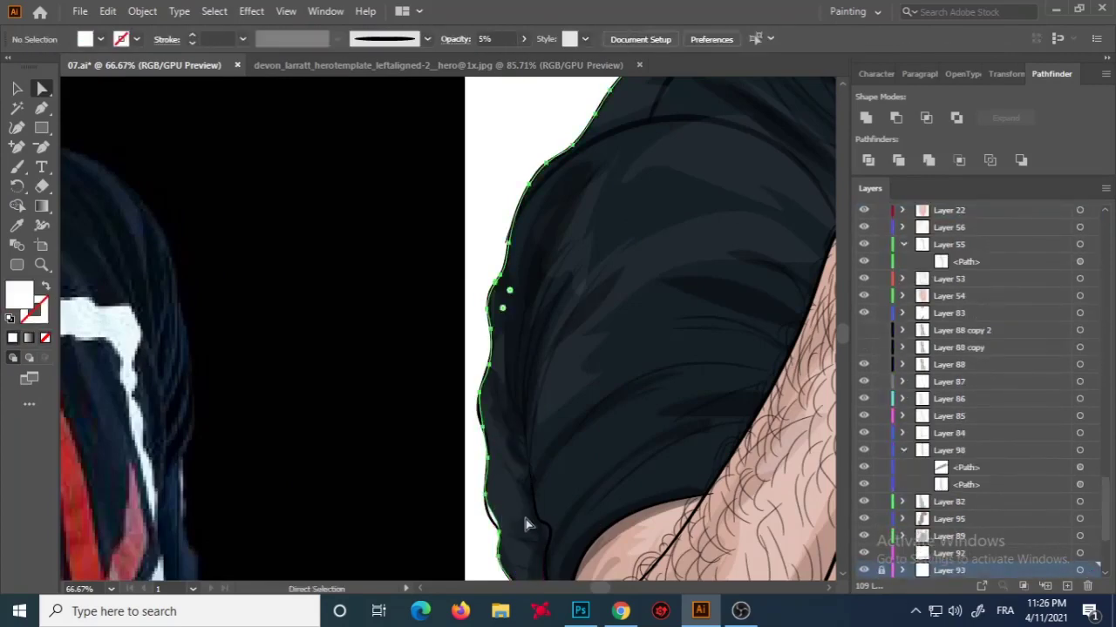
{"action": "left_click", "coordinate": [526, 524]}
{"action": "key", "text": "ctrl+shift+a"}
{"action": "scroll", "coordinate": [526, 523], "scroll_direction": "down", "scroll_amount": 4}
{"action": "scroll", "coordinate": [405, 311], "scroll_direction": "up", "scroll_amount": 2}
Lower a faint shading shape's opacity by entering 7 in the Opacity field.
{"action": "left_click", "coordinate": [405, 311]}
{"action": "key", "text": "ctrl+shift+a"}
{"action": "scroll", "coordinate": [615, 309], "scroll_direction": "down", "scroll_amount": 1}
{"action": "type", "text": "7"}
{"action": "key", "text": "Return"}
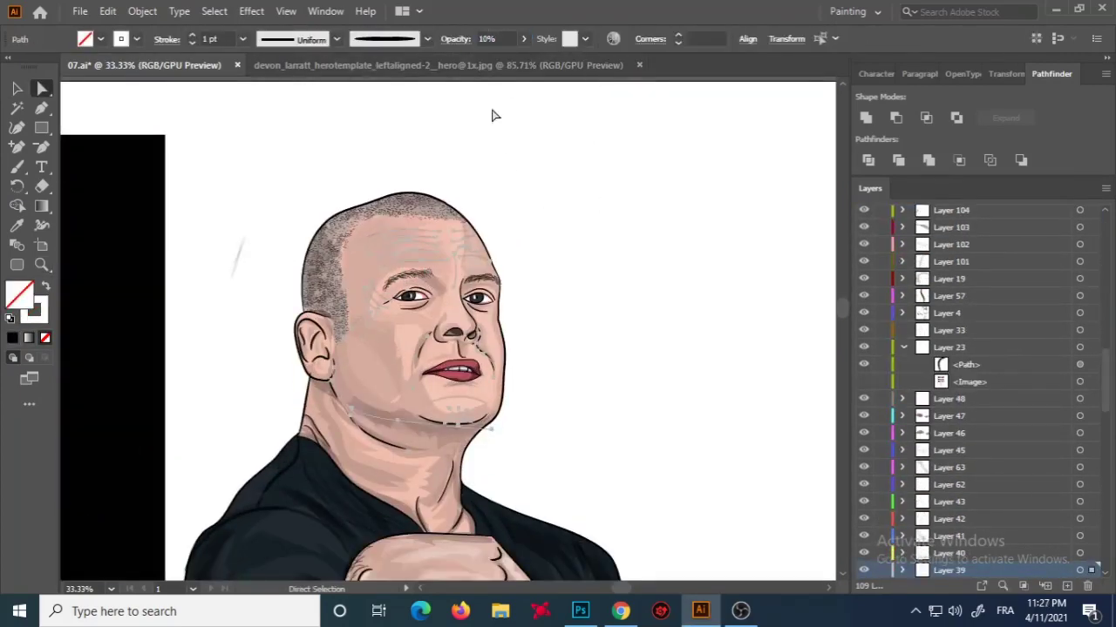
Confirm the lower opacity, check the eye path, and select the faint chin shading.
{"action": "key", "text": "ctrl+shift+a"}
{"action": "scroll", "coordinate": [544, 258], "scroll_direction": "down", "scroll_amount": 2}
{"action": "scroll", "coordinate": [429, 235], "scroll_direction": "up", "scroll_amount": 3}
{"action": "key", "text": "a"}
{"action": "left_click", "coordinate": [323, 262]}
{"action": "key", "text": "ctrl+shift+a"}
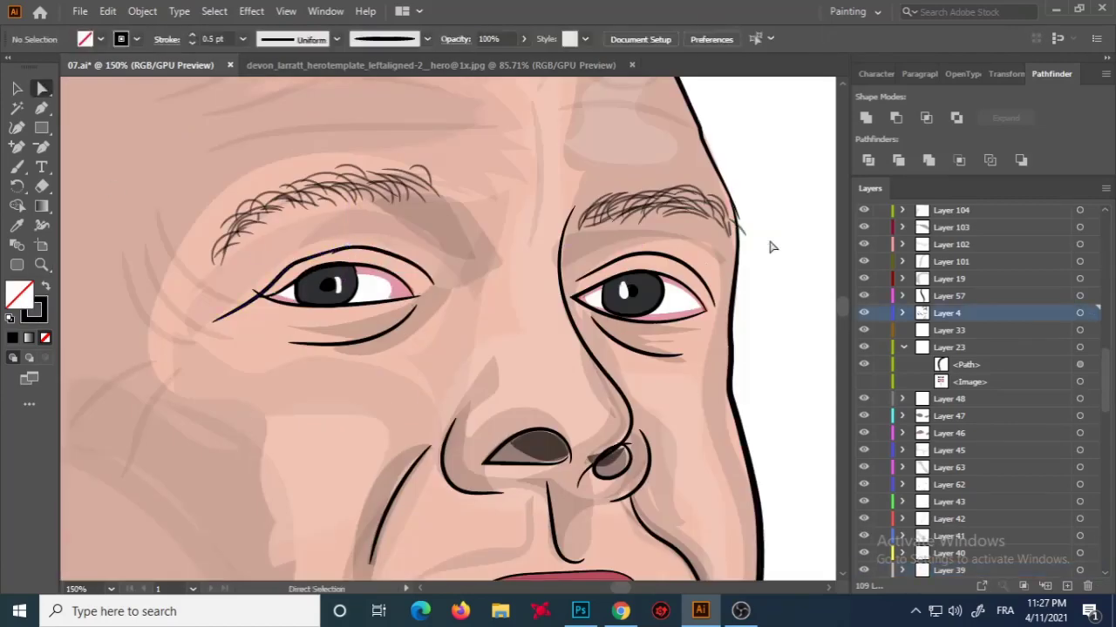
{"action": "key", "text": "ctrl+0"}
{"action": "key", "text": "ctrl+equal"}
{"action": "left_click", "coordinate": [489, 349]}
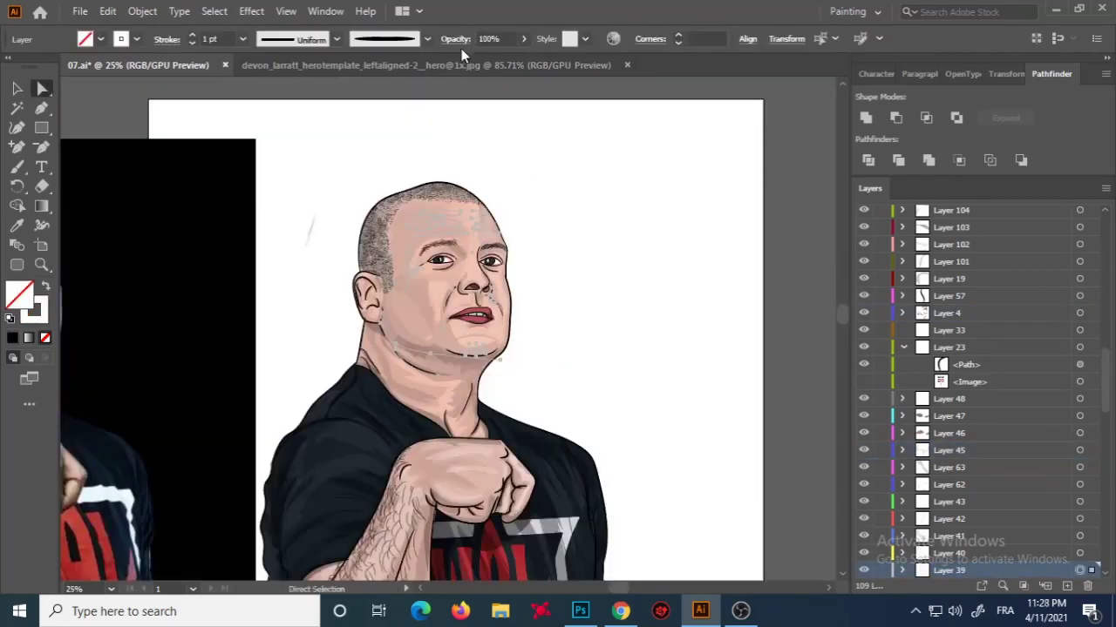
Select the face, nose and neck shading paths to adjust their opacity.
{"action": "left_click", "coordinate": [450, 223]}
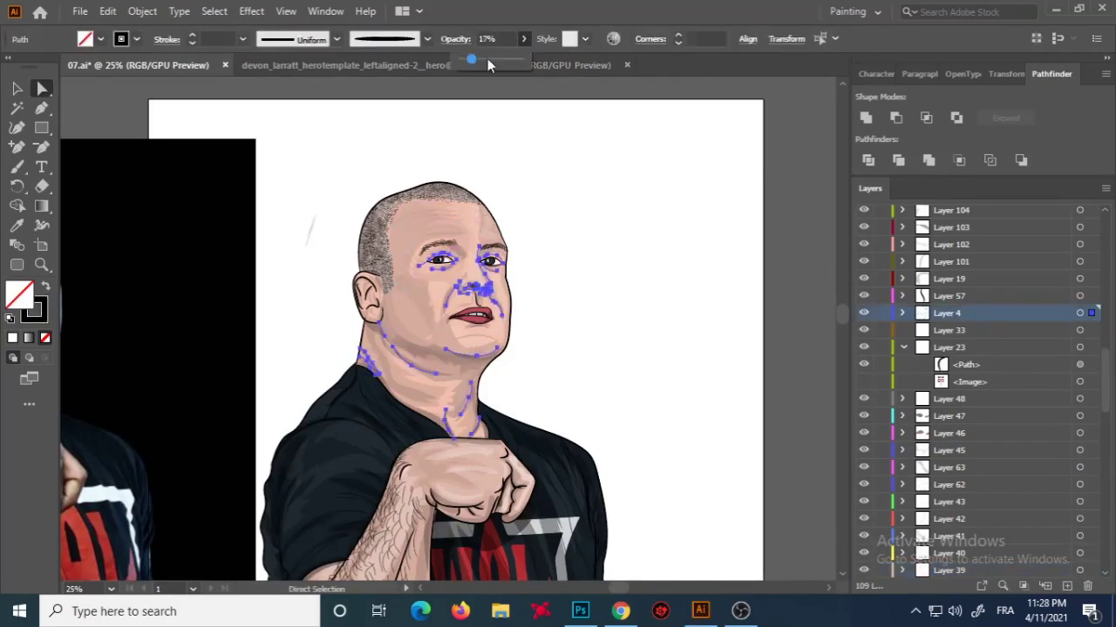
{"action": "scroll", "coordinate": [436, 305], "scroll_direction": "down", "scroll_amount": 1}
{"action": "left_click", "coordinate": [440, 222]}
{"action": "left_click", "coordinate": [592, 192]}
{"action": "scroll", "coordinate": [592, 191], "scroll_direction": "up", "scroll_amount": 1}
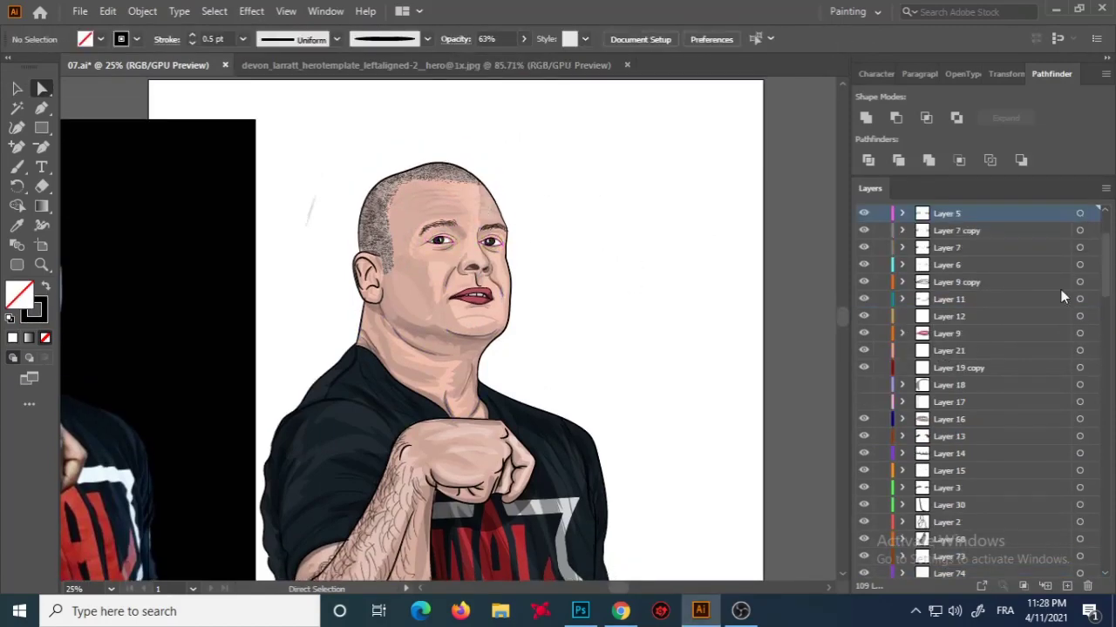
{"action": "left_click", "coordinate": [478, 299]}
{"action": "scroll", "coordinate": [618, 301], "scroll_direction": "down", "scroll_amount": 3}
{"action": "scroll", "coordinate": [618, 302], "scroll_direction": "up", "scroll_amount": 2}
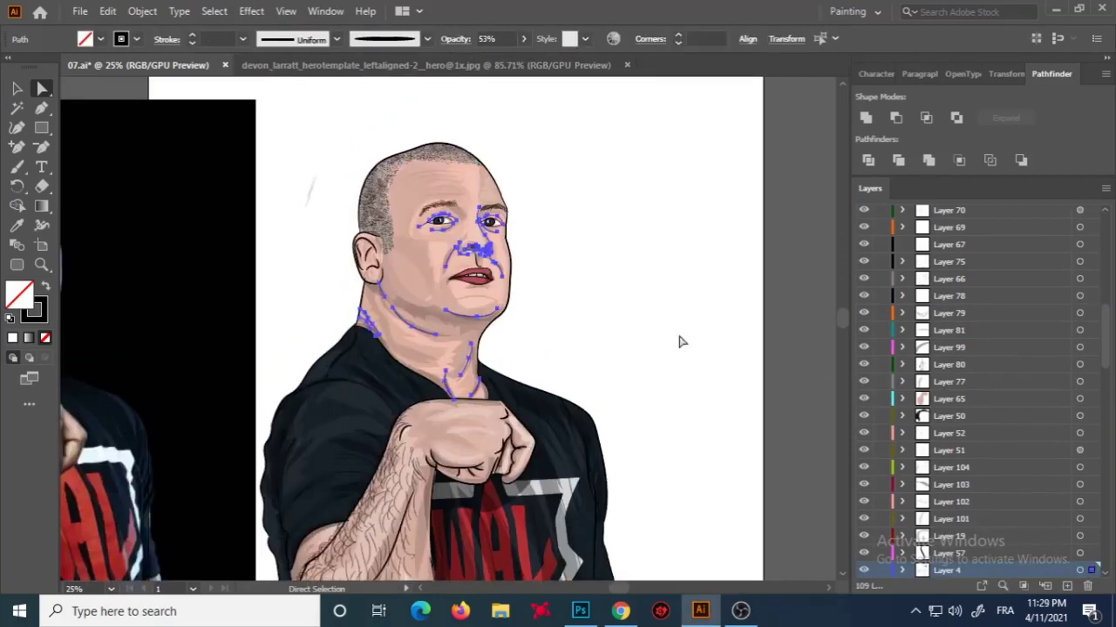
{"action": "left_click", "coordinate": [516, 278]}
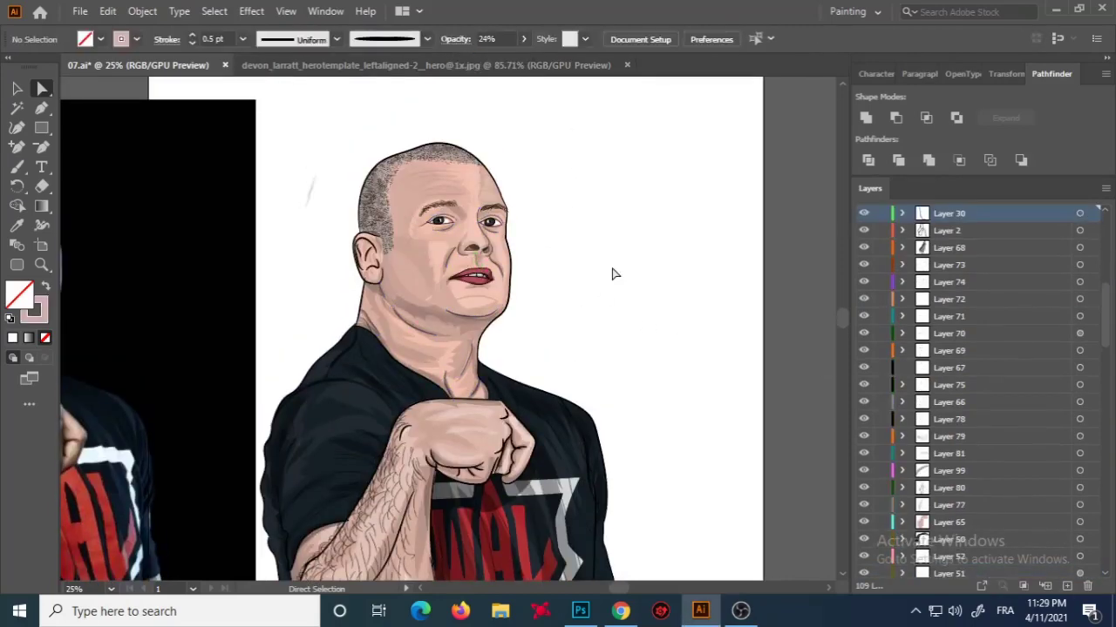
{"action": "scroll", "coordinate": [642, 289], "scroll_direction": "down", "scroll_amount": 4}
{"action": "scroll", "coordinate": [1094, 568], "scroll_direction": "down", "scroll_amount": 3}
Review the ear, smile lines and eyebrow paths, then list the Layer 4 face shading paths.
{"action": "left_click", "coordinate": [1094, 568]}
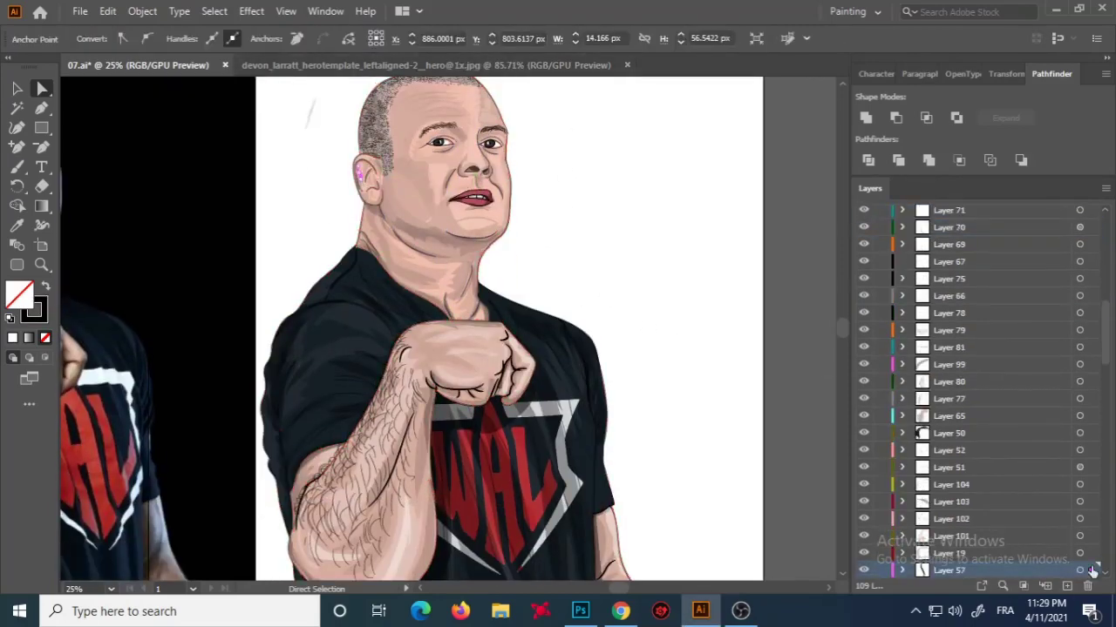
{"action": "scroll", "coordinate": [89, 240], "scroll_direction": "up", "scroll_amount": 2}
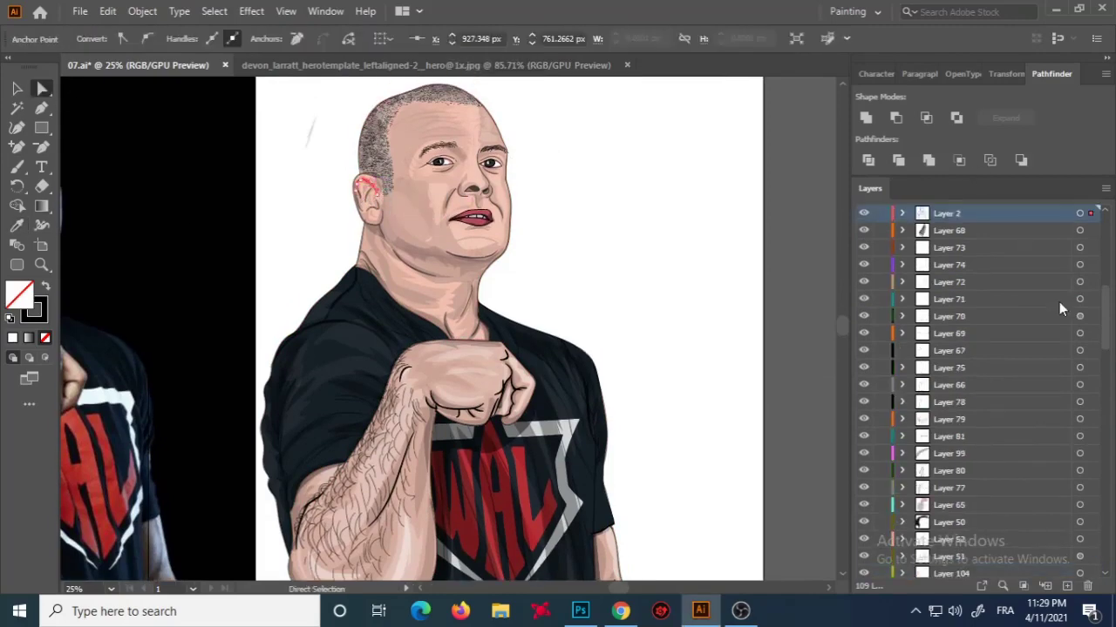
{"action": "left_click", "coordinate": [497, 126]}
{"action": "left_click_drag", "start_coordinate": [449, 210], "coordinate": [514, 220]}
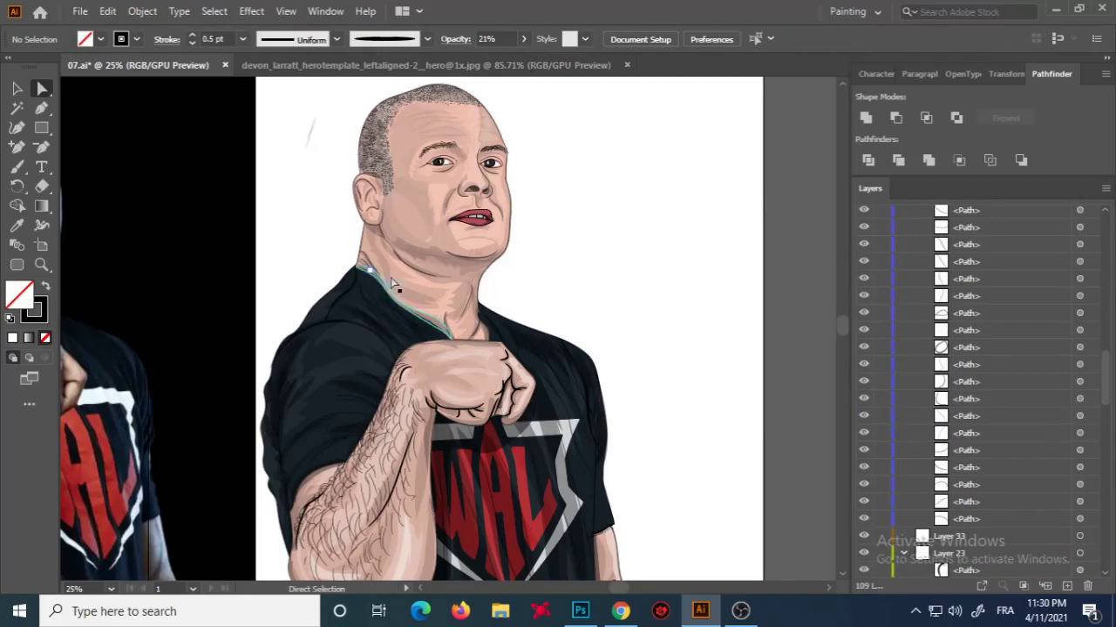
{"action": "scroll", "coordinate": [373, 300], "scroll_direction": "down", "scroll_amount": 3}
{"action": "left_click", "coordinate": [548, 239]}
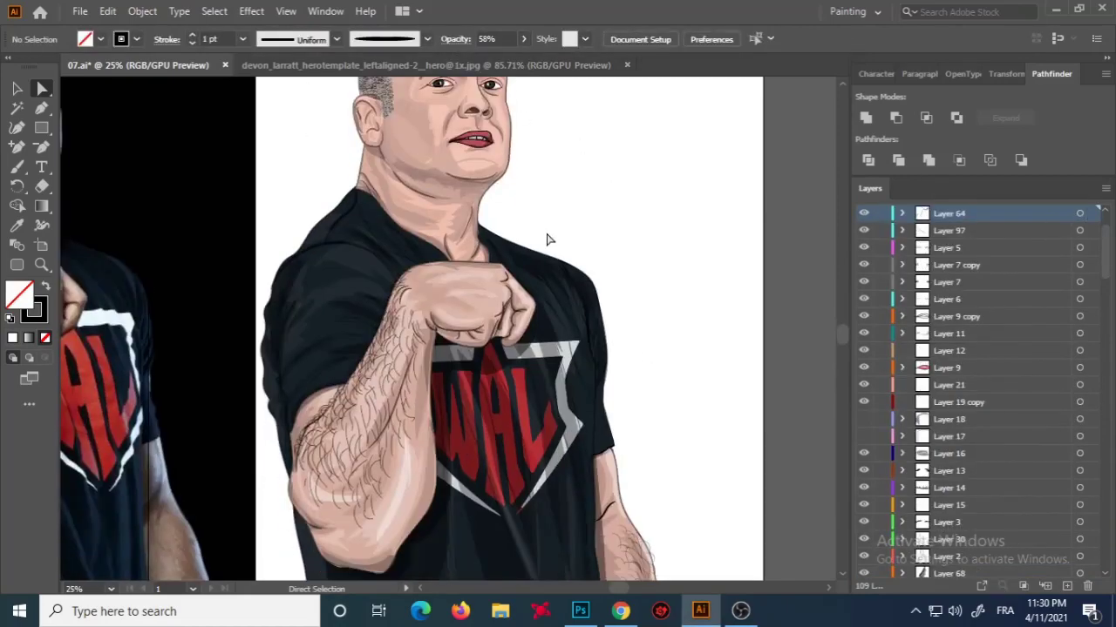
{"action": "scroll", "coordinate": [169, 163], "scroll_direction": "up", "scroll_amount": 5}
{"action": "left_click", "coordinate": [506, 234]}
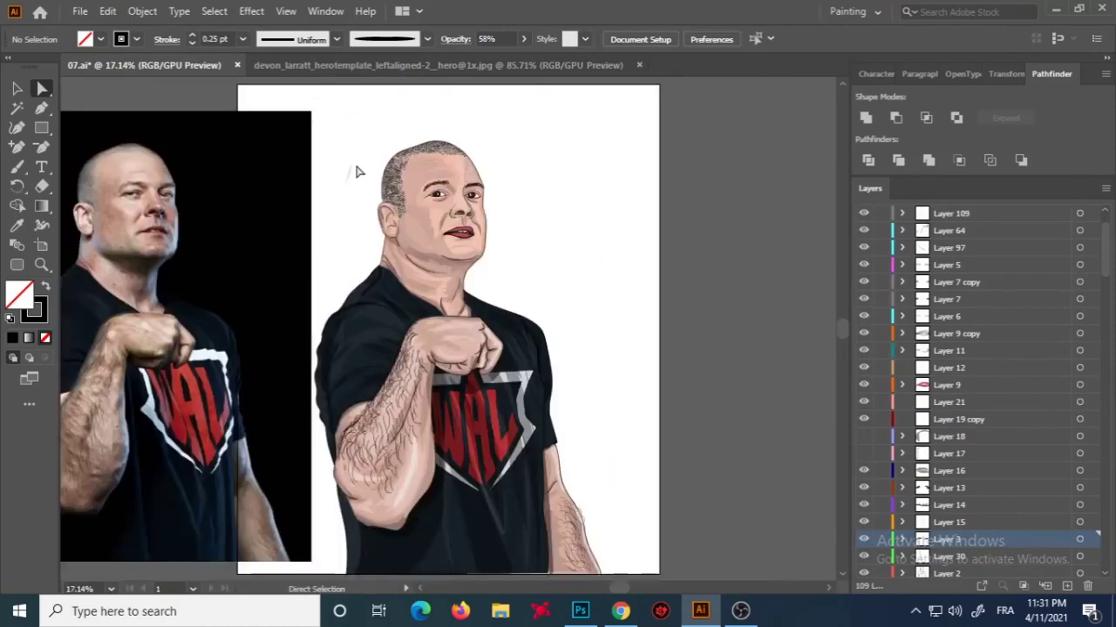
{"action": "scroll", "coordinate": [356, 171], "scroll_direction": "down", "scroll_amount": 2}
{"action": "left_click", "coordinate": [485, 274]}
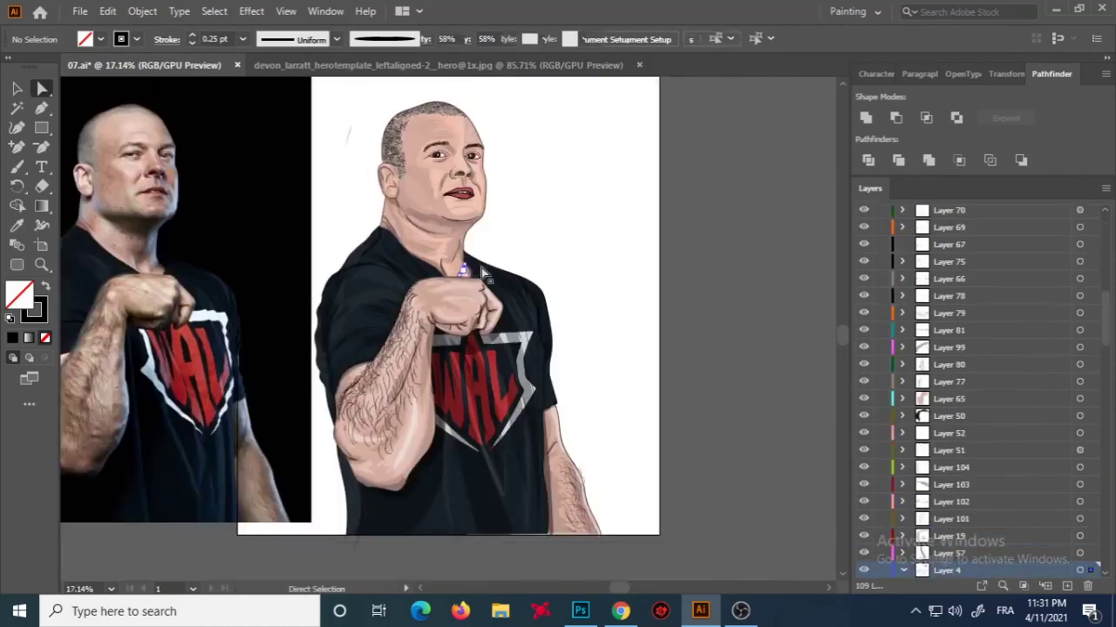
{"action": "left_click", "coordinate": [995, 585]}
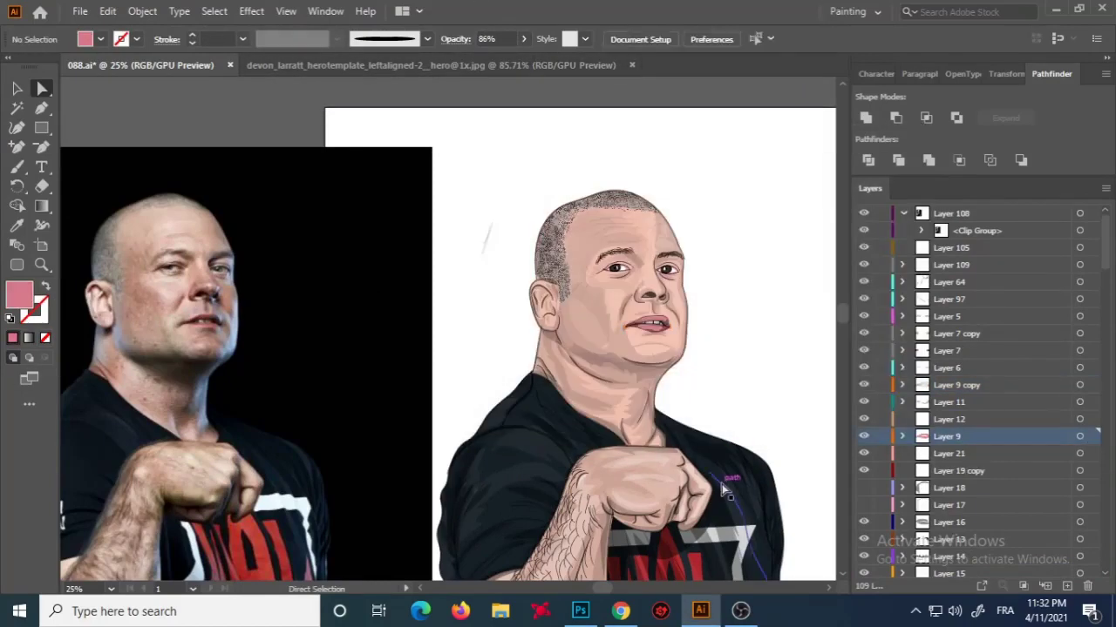
Recolor the lips fill to a softer pink.
{"action": "left_click", "coordinate": [1094, 385]}
{"action": "key", "text": "ctrl+plus"}
{"action": "key", "text": "ctrl+plus"}
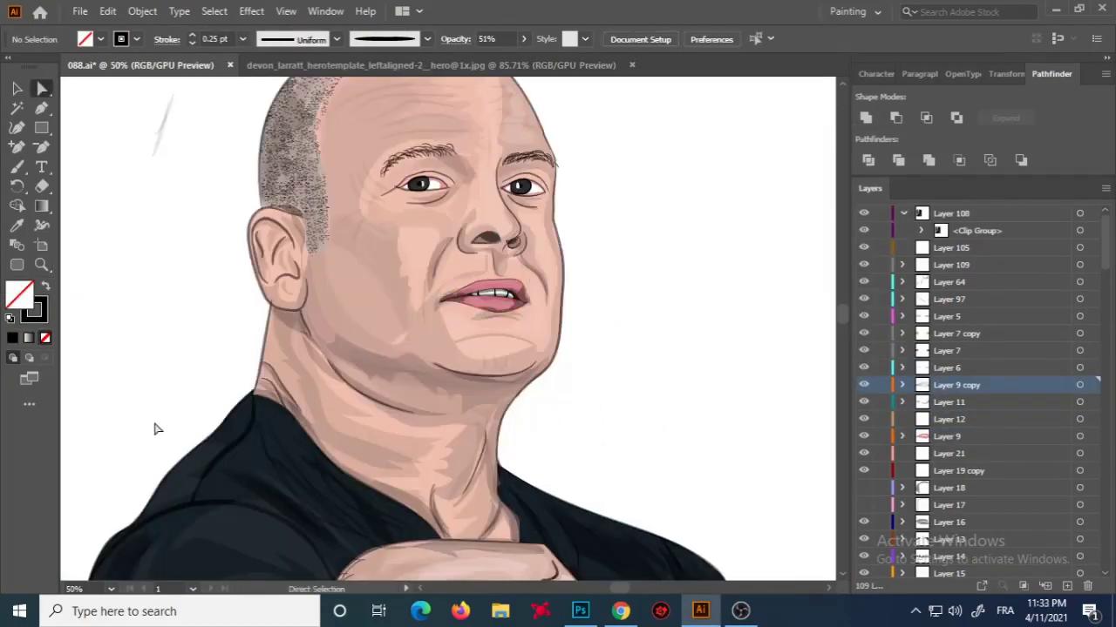
{"action": "key", "text": "ctrl+0"}
Save the portrait as 088.ai, replacing the existing file.
{"action": "key", "text": "ctrl+shift+s"}
{"action": "key", "text": "Return"}
{"action": "key", "text": "Return"}
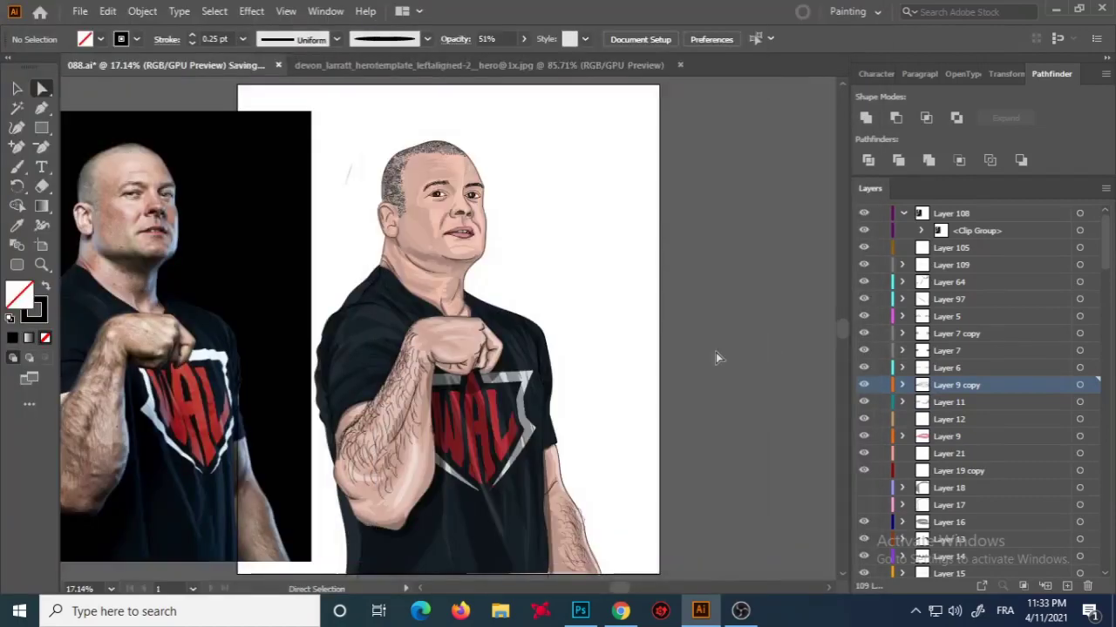
{"action": "left_click", "coordinate": [475, 207]}
{"action": "key", "text": "ctrl+plus"}
{"action": "key", "text": "ctrl+plus"}
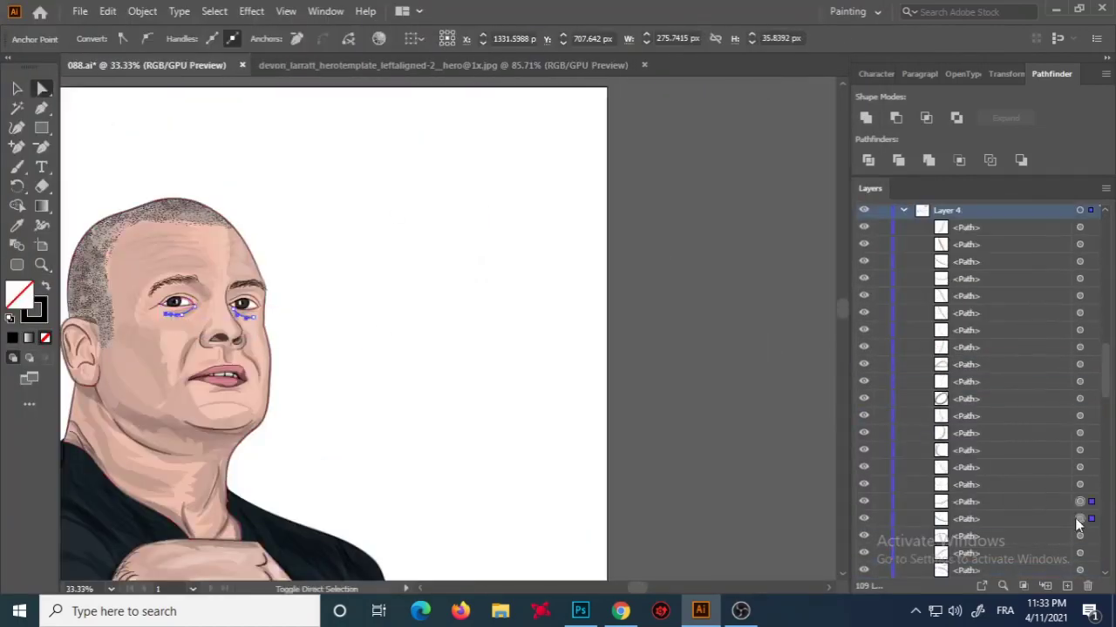